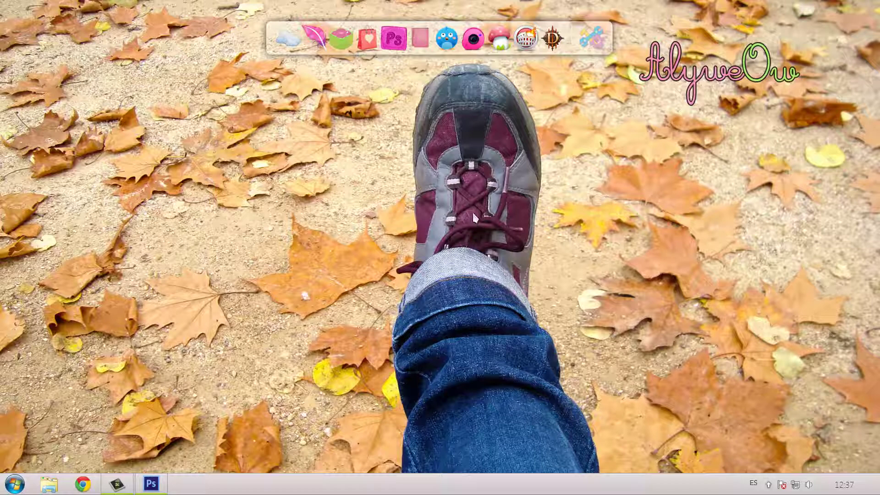
Step: Switch to Photoshop and open Caballas-Corriendo_Imagenes-de-Animales_08 from the Wallpapers subfolder Fondos de escritorio, without colour management
click(155, 483)
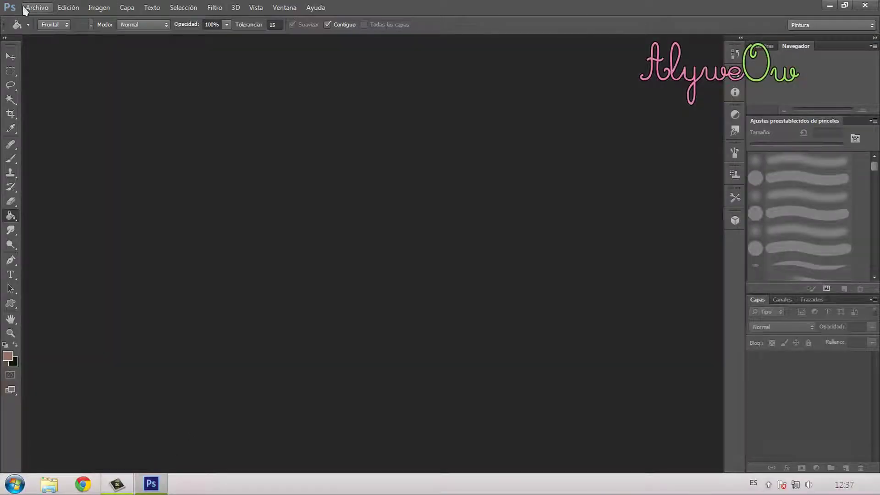
click(36, 8)
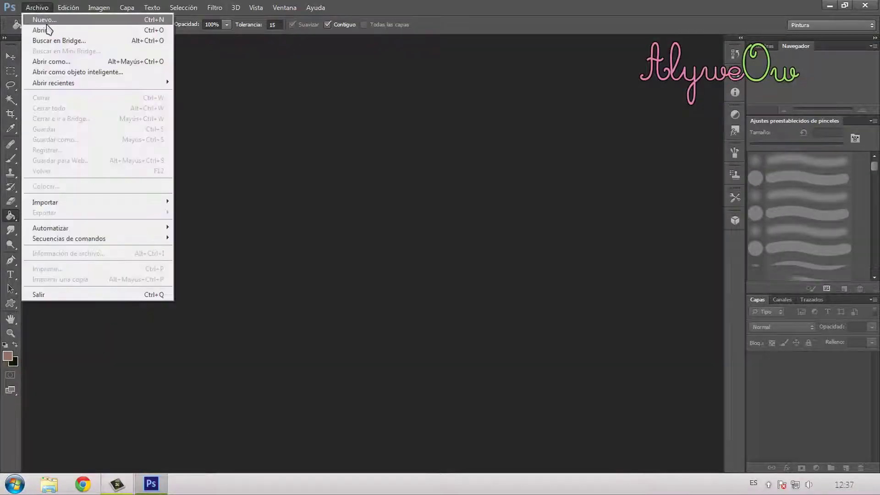
click(48, 31)
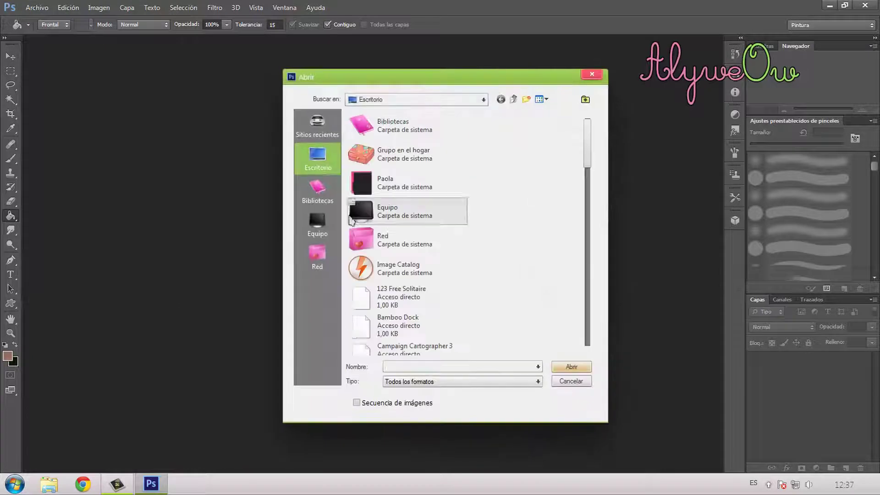
click(318, 202)
double_click(527, 125)
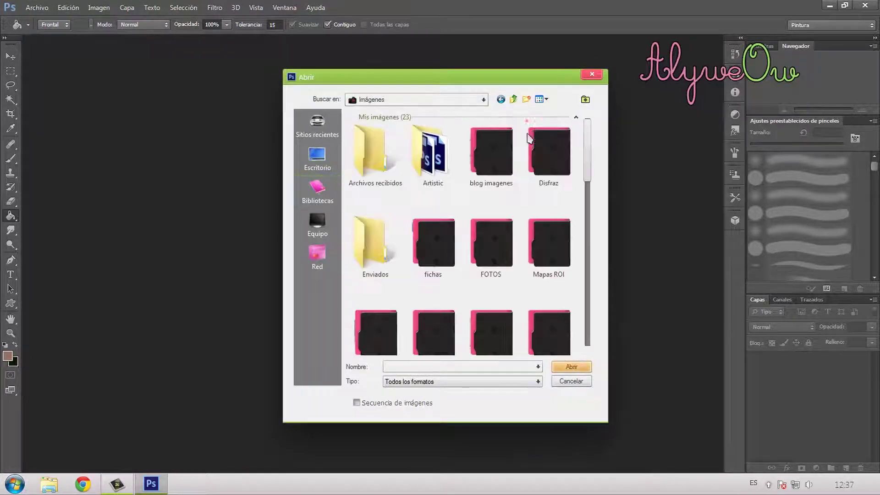
scroll(458, 275, down, 5)
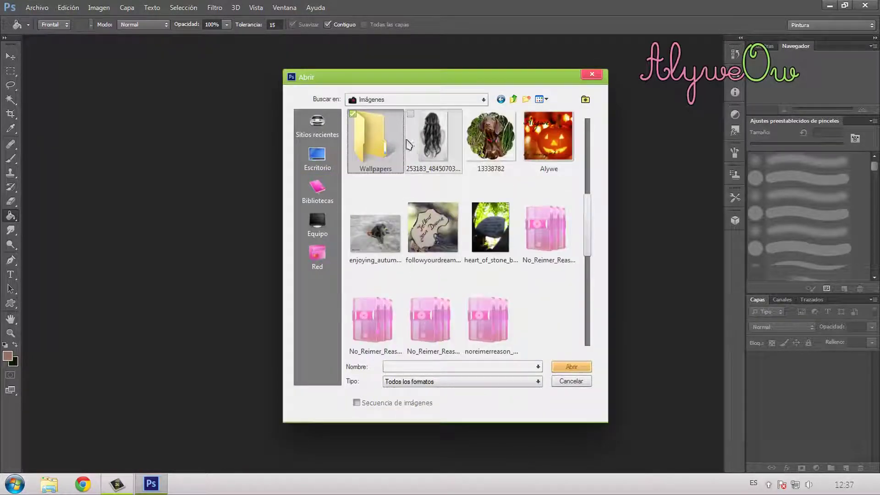
double_click(397, 140)
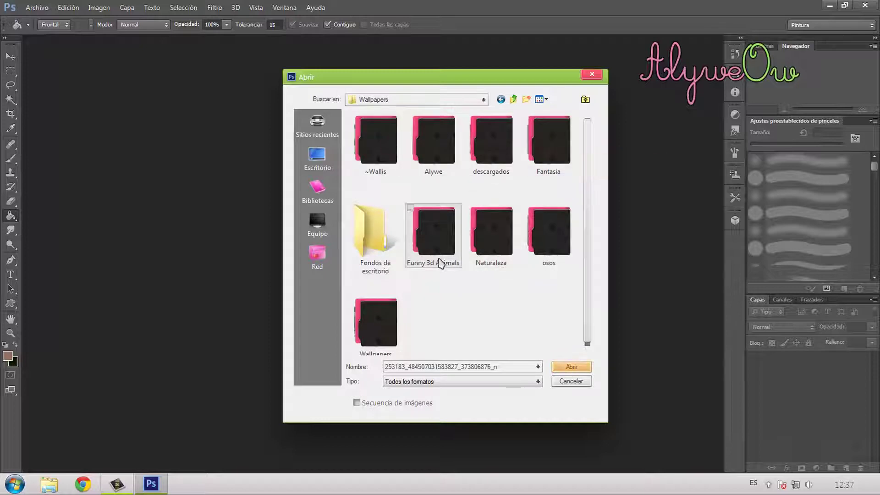
double_click(387, 236)
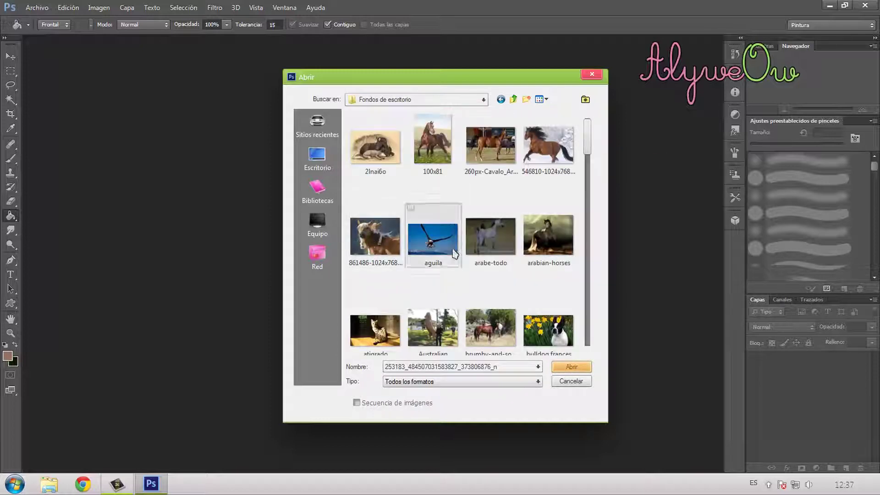
scroll(452, 257, down, 3)
click(432, 293)
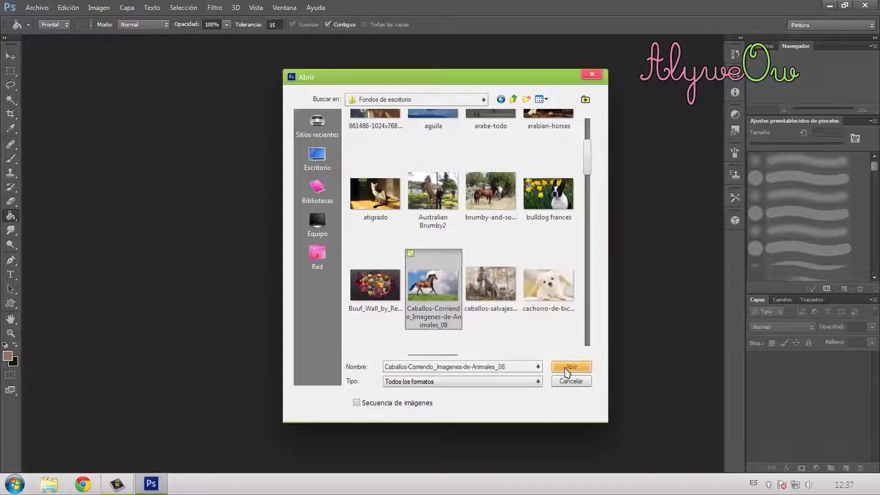
click(568, 368)
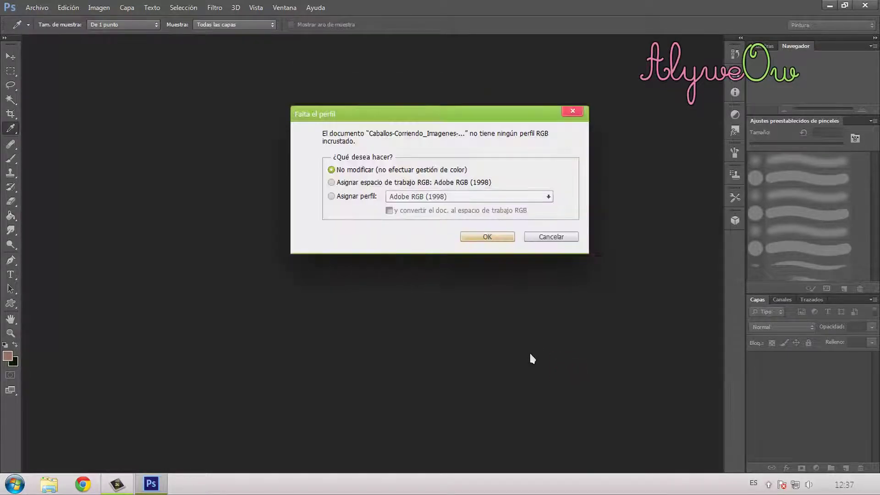
click(477, 237)
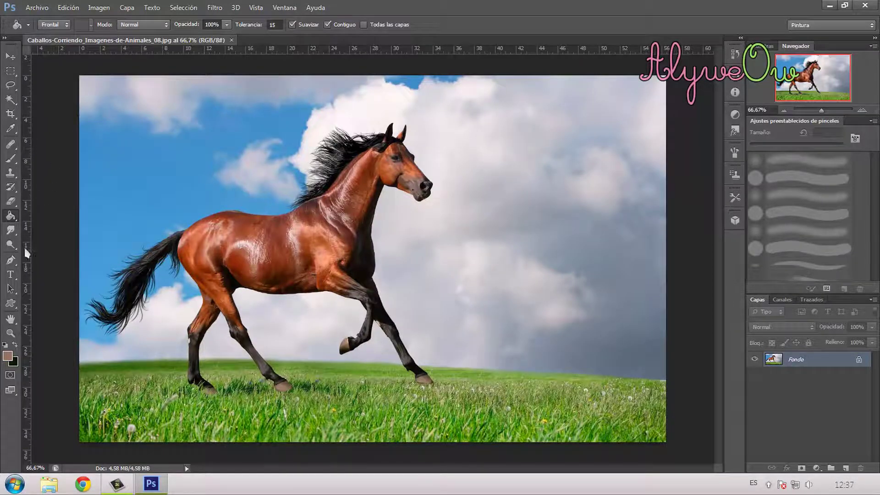
Step: Open the Linearts tutorial PNG from the Tuto folder on the desktop, accepting the colour profile prompt
click(11, 161)
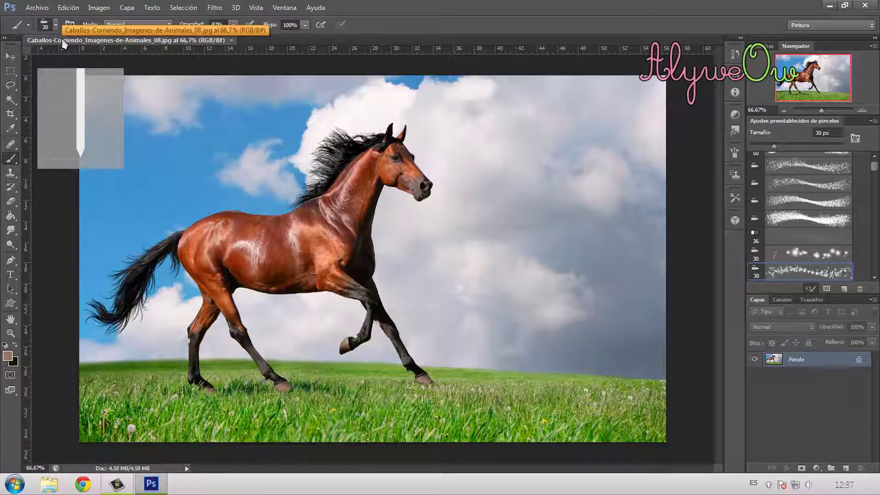
click(38, 9)
click(34, 29)
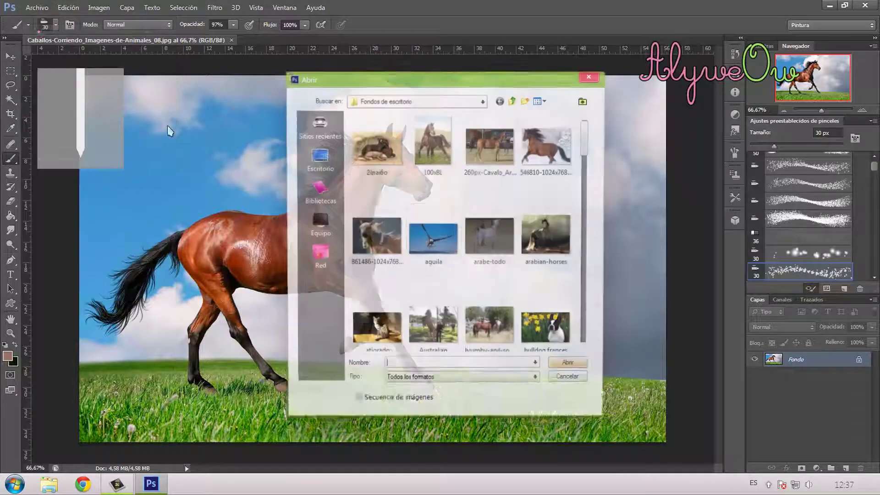
click(317, 156)
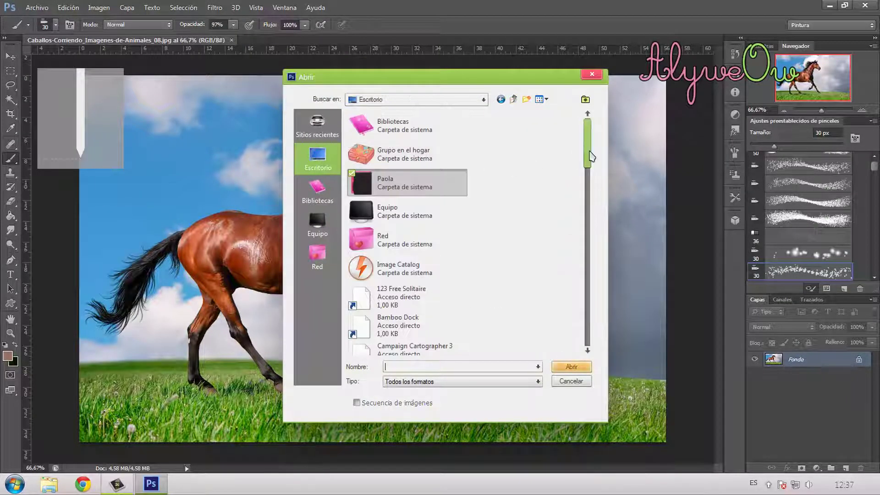
drag(590, 156, 493, 206)
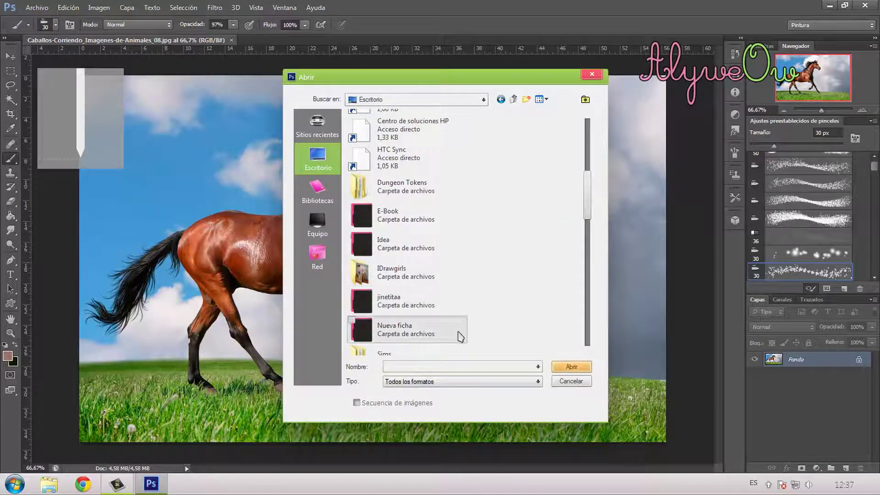
text(t)
click(396, 418)
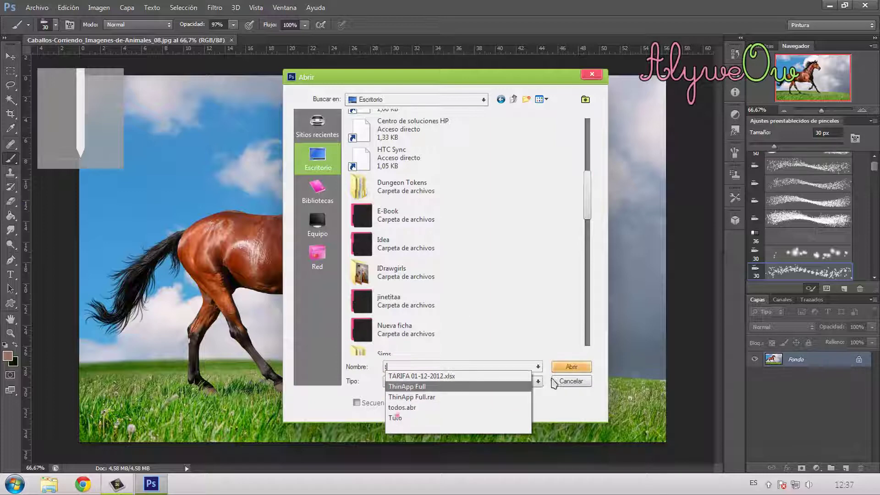
click(571, 367)
click(378, 147)
click(571, 368)
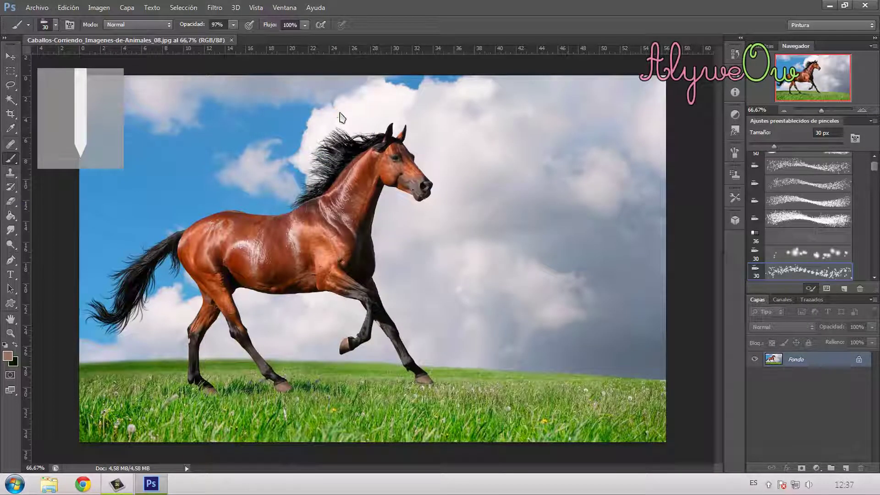
click(488, 239)
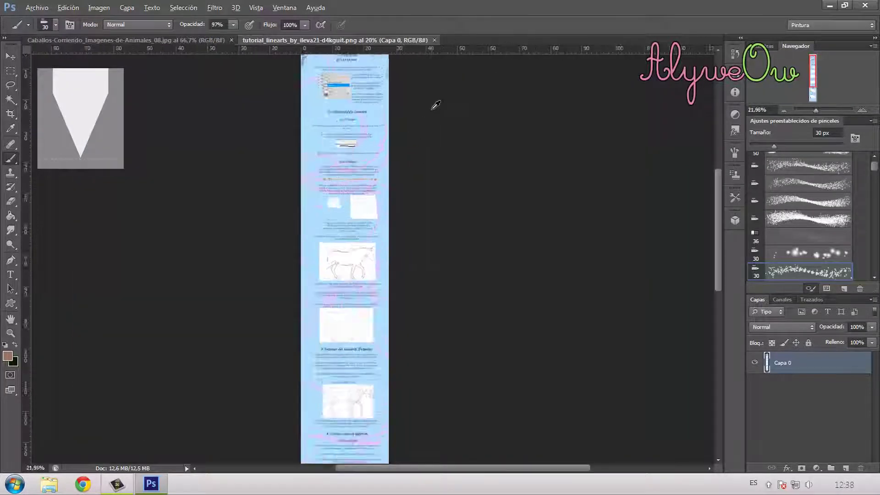
Step: Examine the layer arrangement section at the start of the Linearts tutorial image at 100% zoom
scroll(432, 109, up, 3)
scroll(245, 118, up, 4)
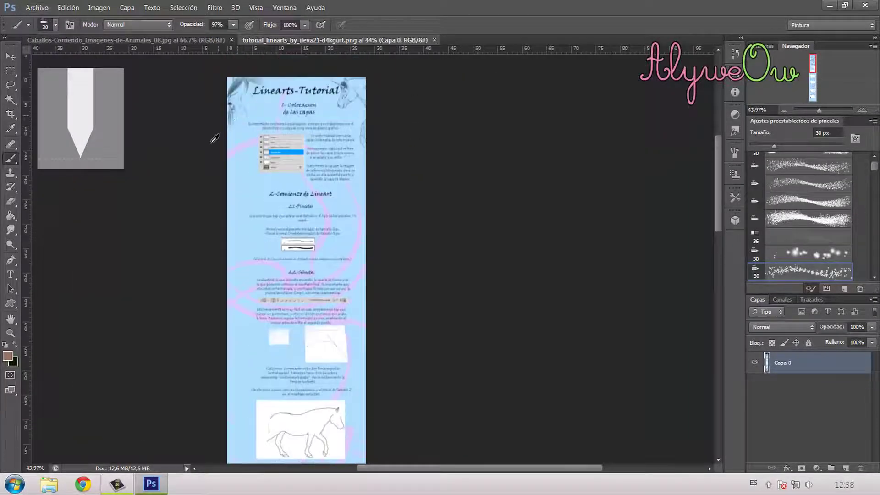
scroll(211, 143, up, 5)
scroll(530, 201, up, 2)
scroll(540, 196, up, 3)
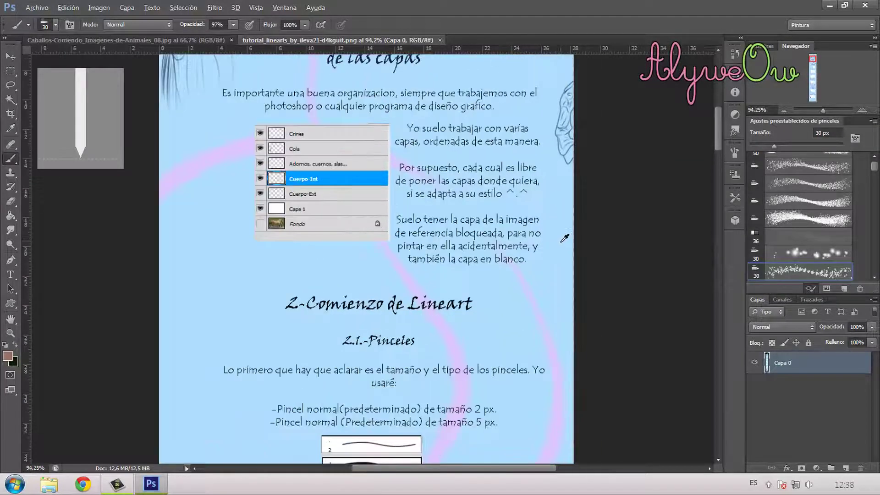
scroll(464, 181, up, 3)
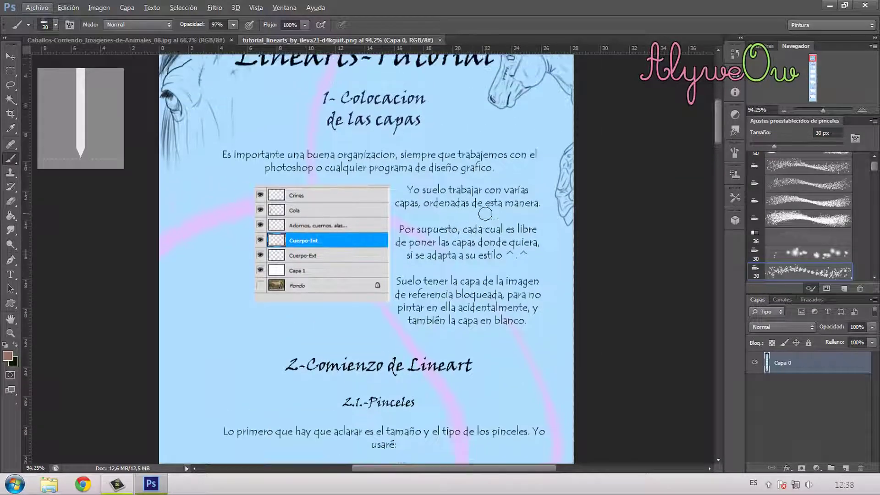
scroll(485, 215, up, 1)
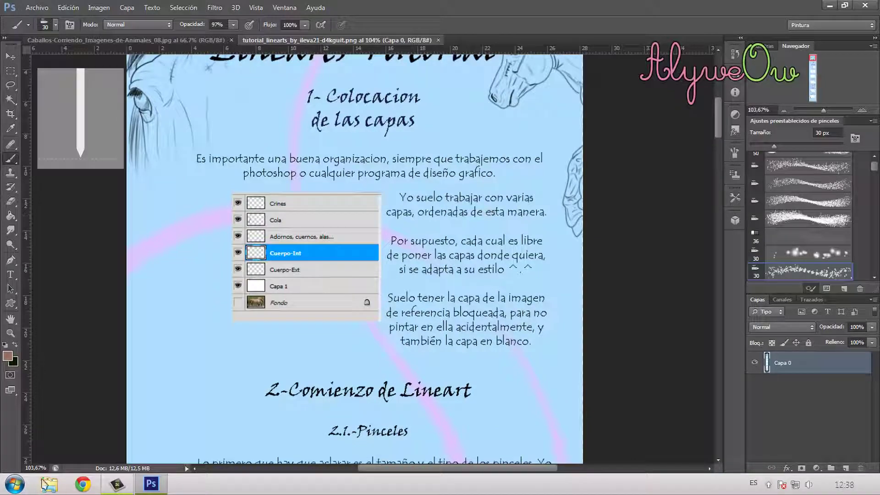
click(46, 467)
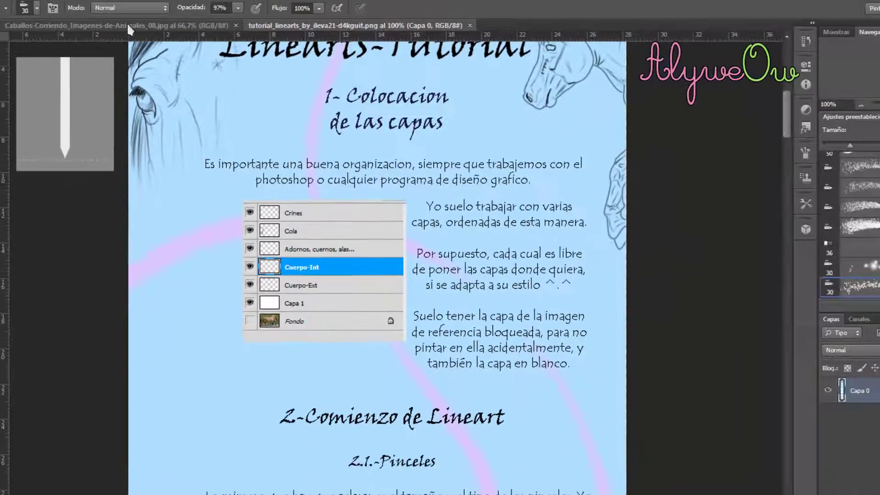
Step: Add a new layer above the horse photo and hide the Fondo layer
click(114, 2)
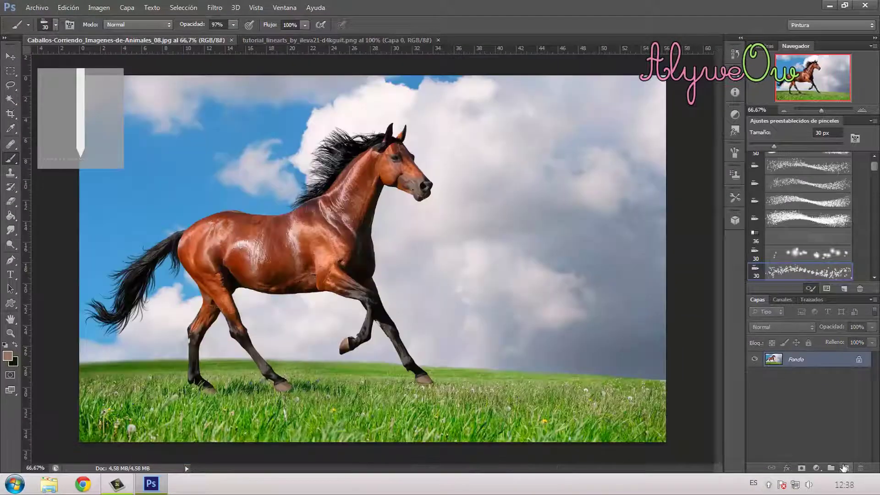
click(845, 468)
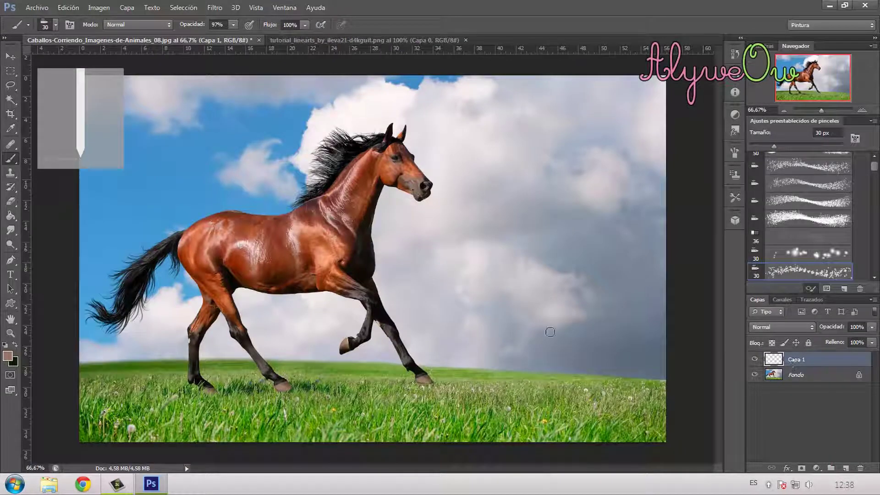
click(754, 375)
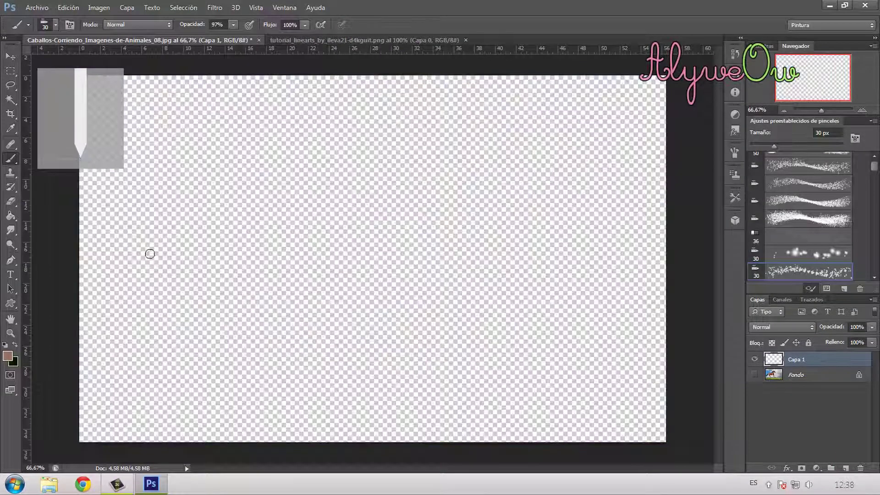
Step: Set the foreground colour to white (ffffff) and fill the new layer with it using the Paint Bucket
click(7, 356)
click(585, 337)
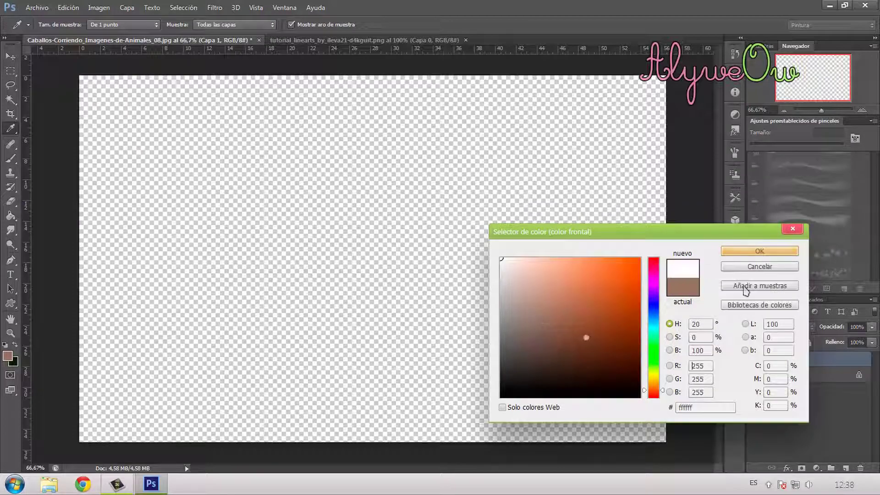
click(761, 253)
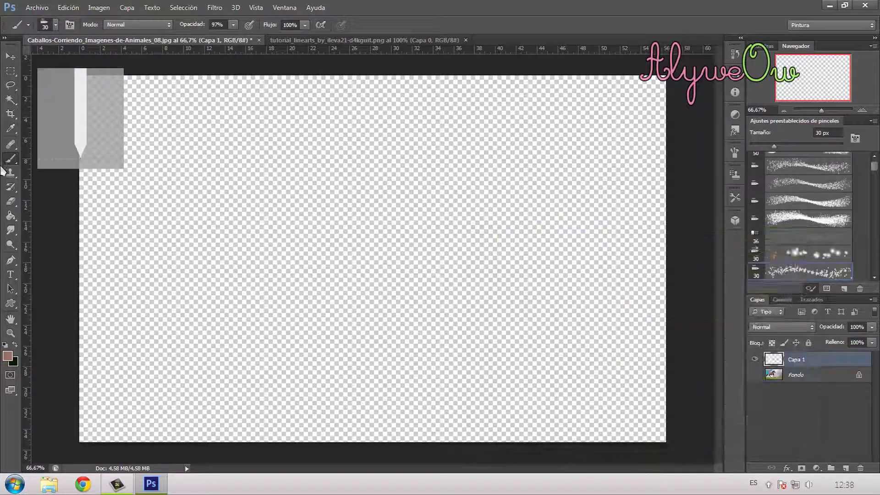
click(11, 216)
click(302, 260)
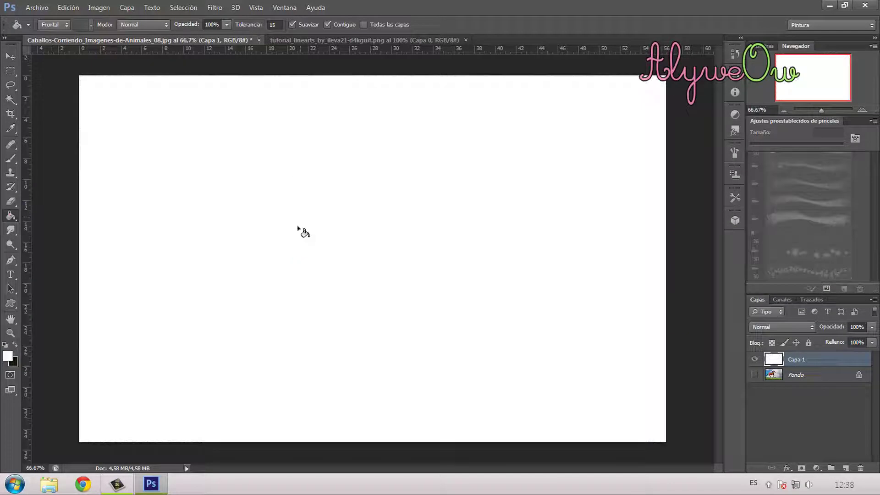
Step: Add a layer above the white one and name it "cuerpo ext", following the tutorial's layer list
click(846, 468)
click(331, 40)
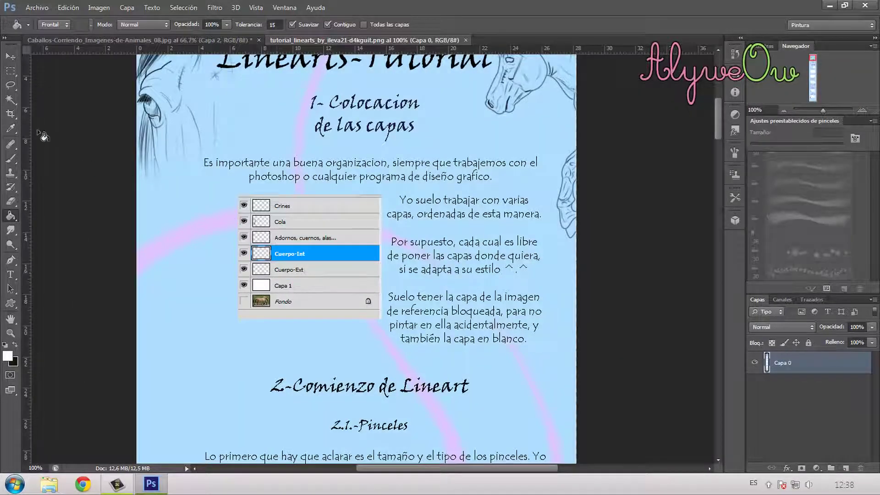
click(243, 40)
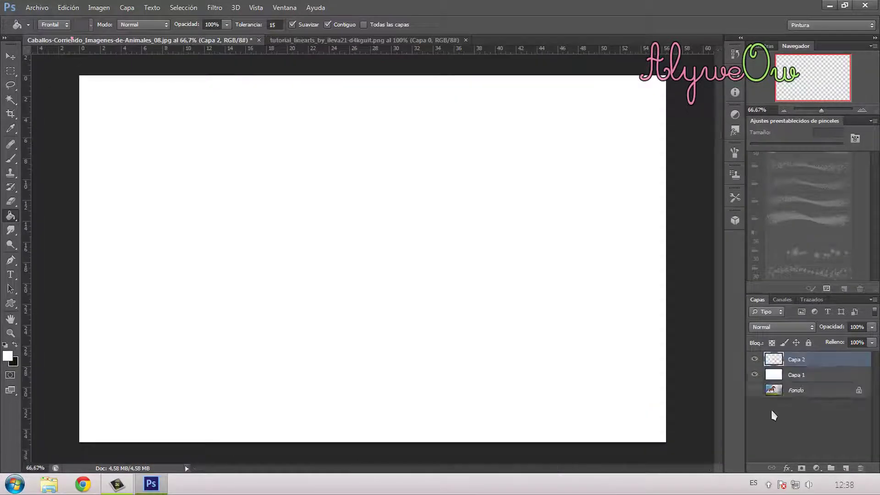
double_click(797, 359)
text(c)
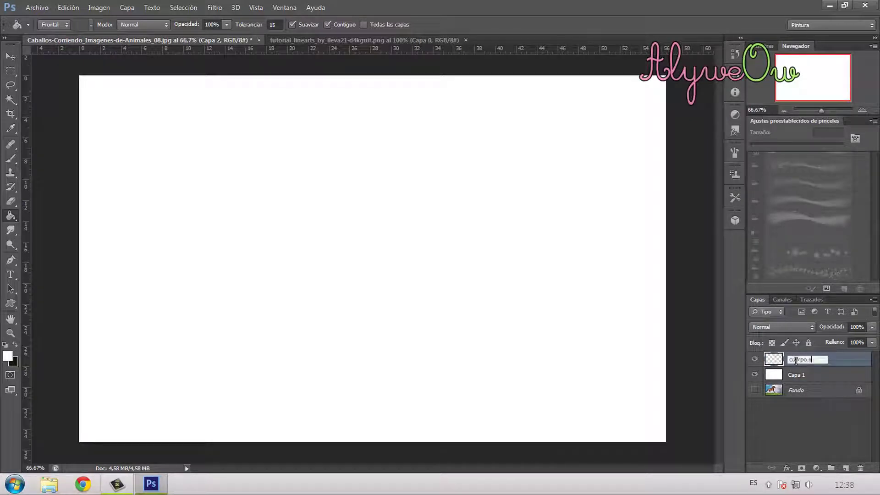
text(uerpo ext)
key(Return)
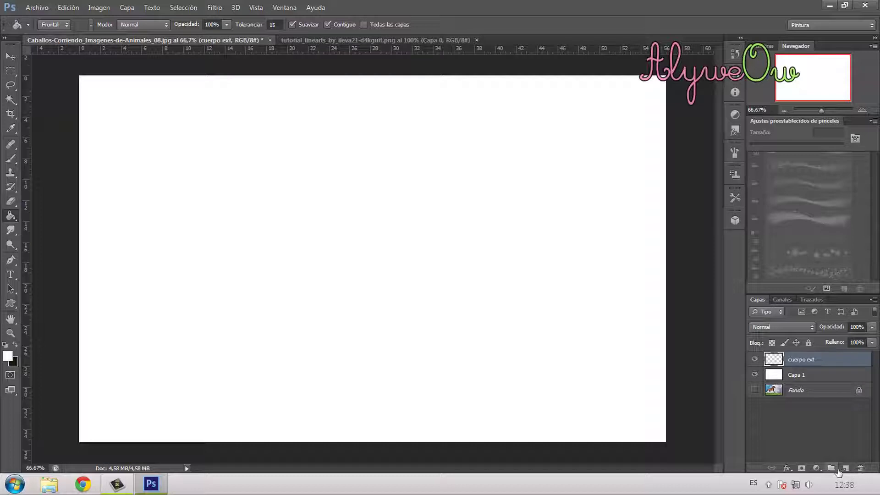
Step: Add another layer above "cuerpo ext" and name it "cuerpo int"
click(845, 468)
double_click(797, 359)
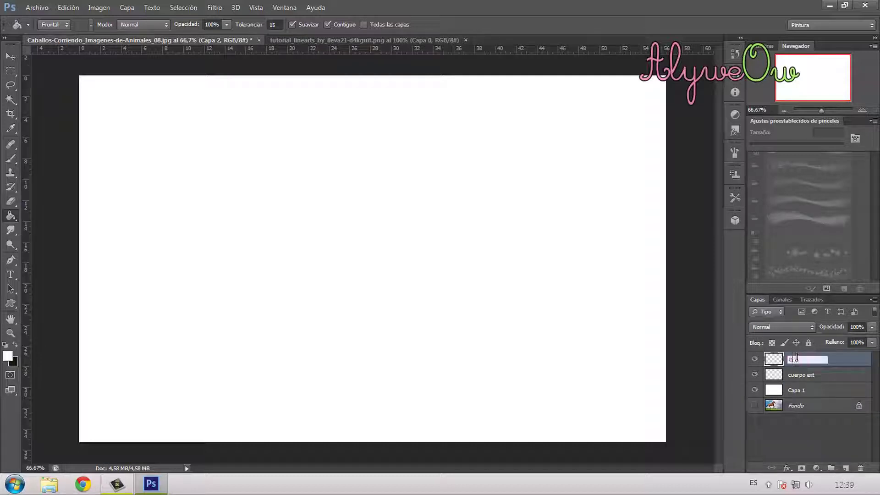
text(cuerpo int)
key(Return)
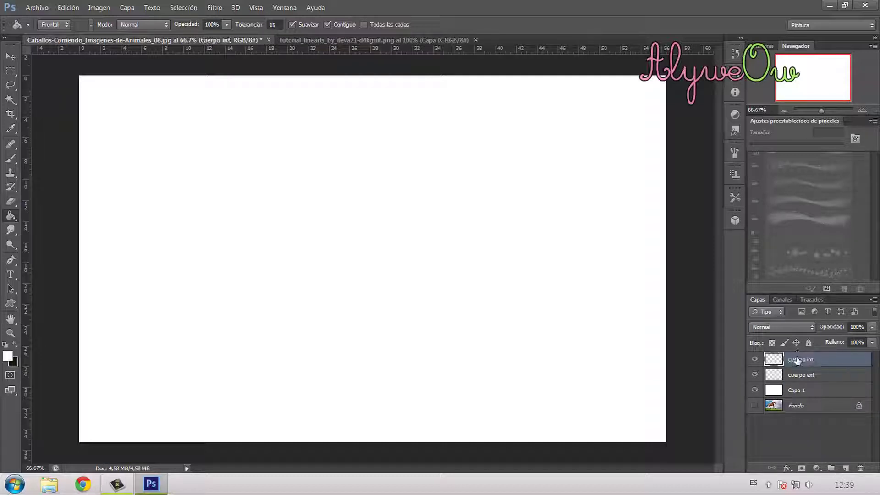
Step: Consult the tutorial's layer list, then add a layer above "cuerpo int" in the horse document and name it "adornos variados"
click(412, 40)
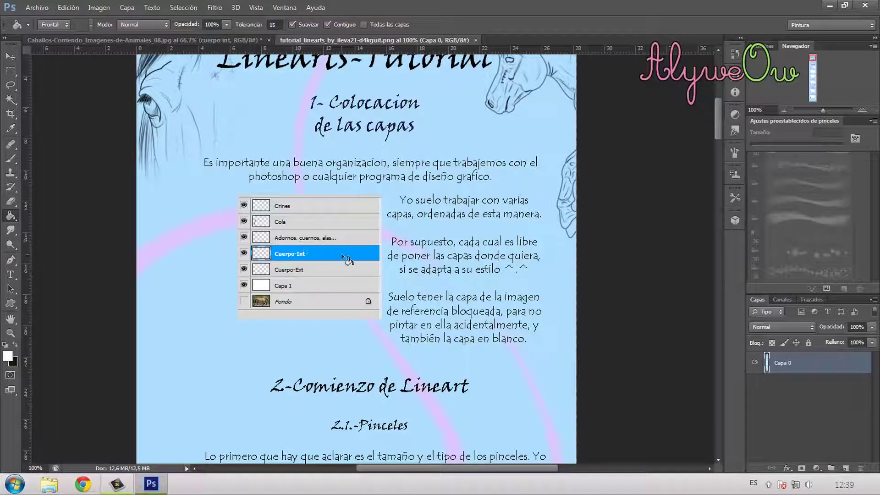
click(119, 41)
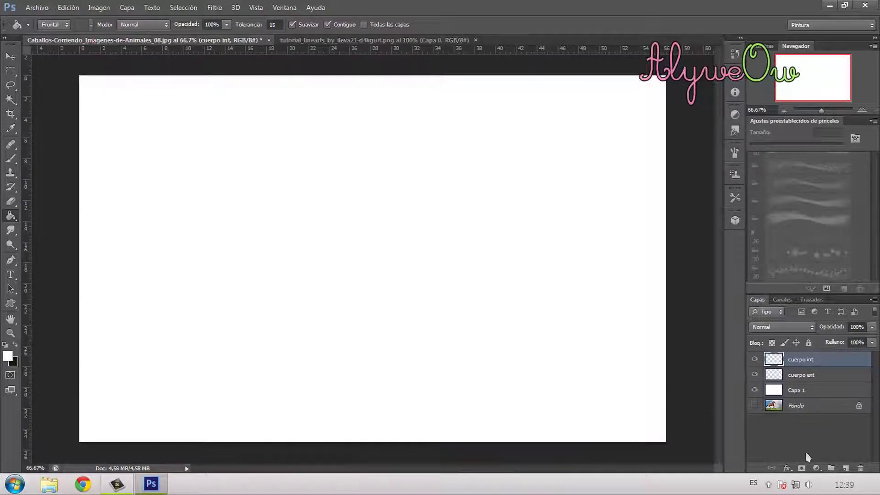
click(846, 468)
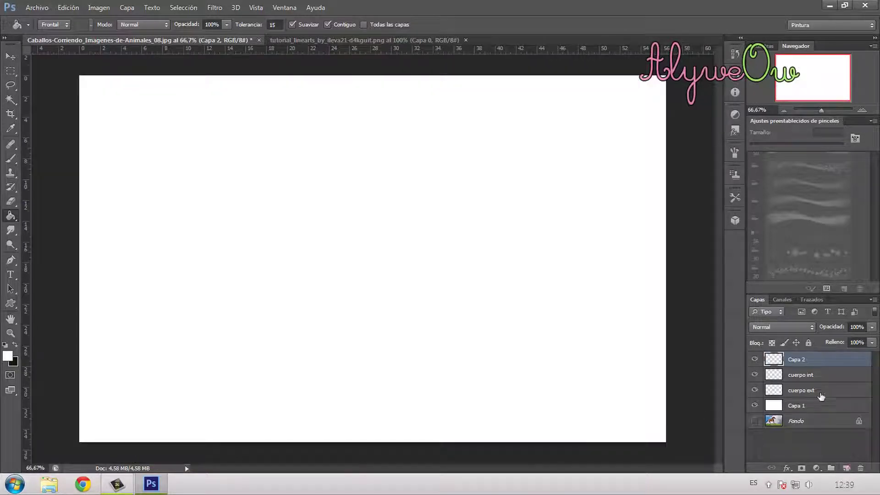
double_click(795, 361)
text(adornos variados)
key(Return)
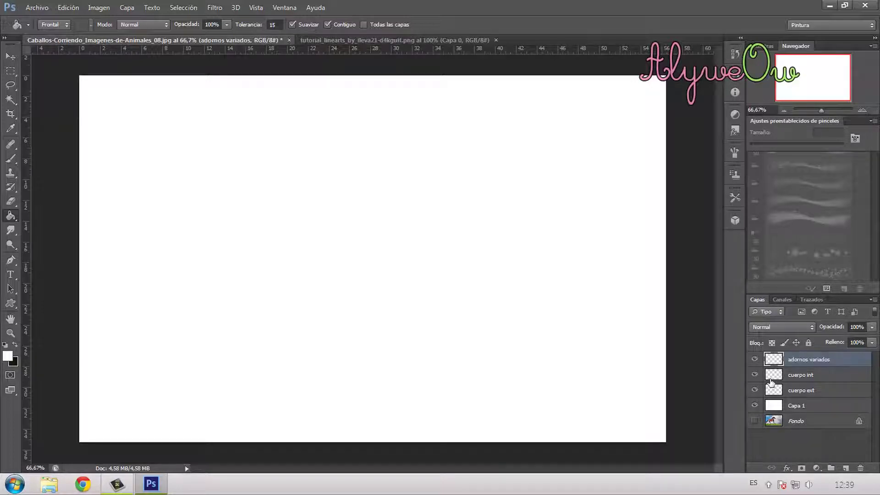
Step: Check the tutorial's layer order again and add a layer named "cola" above "adornos variados" in the horse document
click(420, 42)
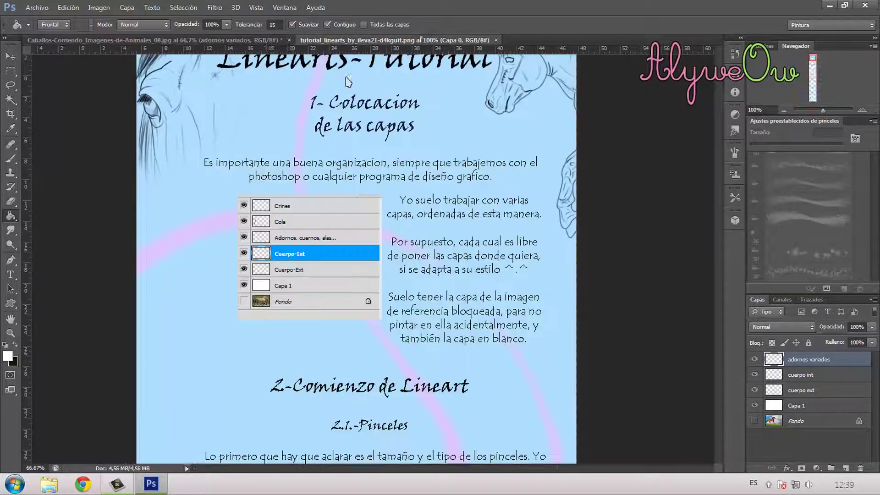
click(79, 40)
click(847, 468)
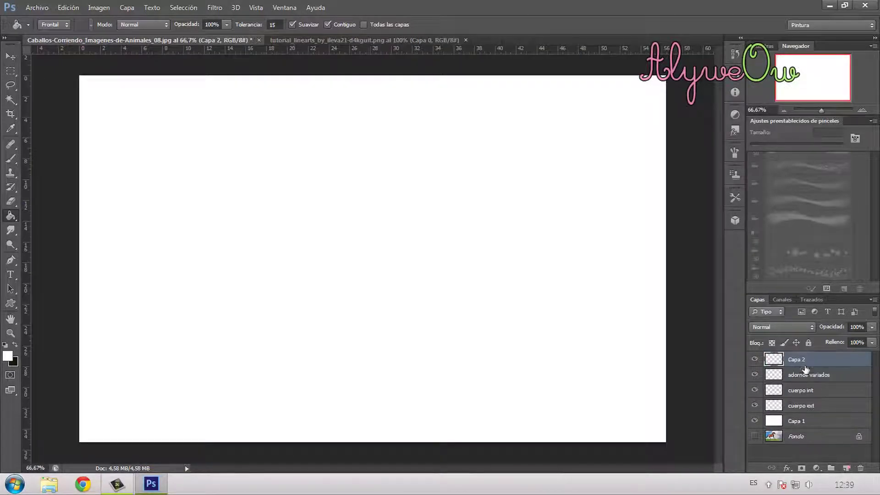
double_click(794, 359)
text(cola)
key(Return)
Step: Add one more layer above "cola" and name it "crines"
click(846, 468)
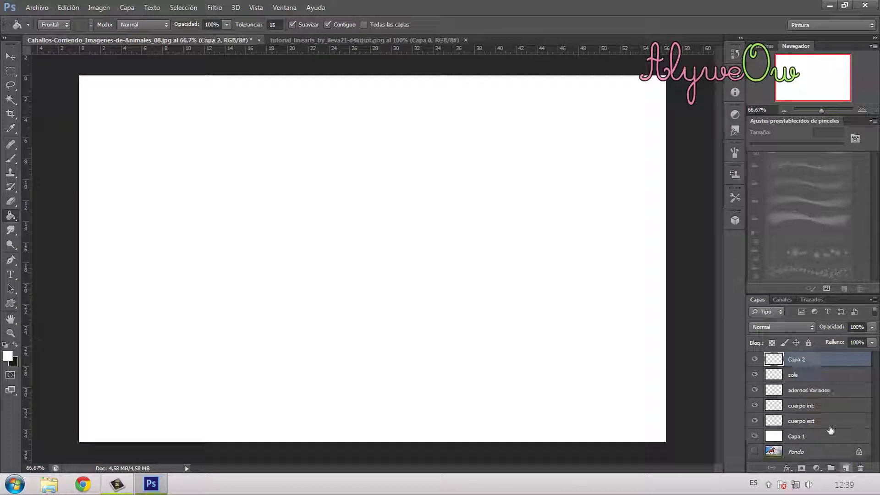
double_click(794, 359)
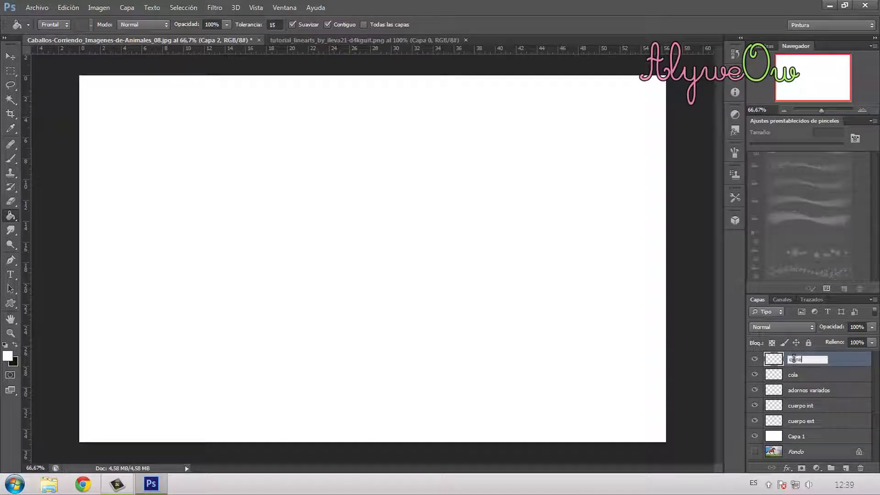
key(Return)
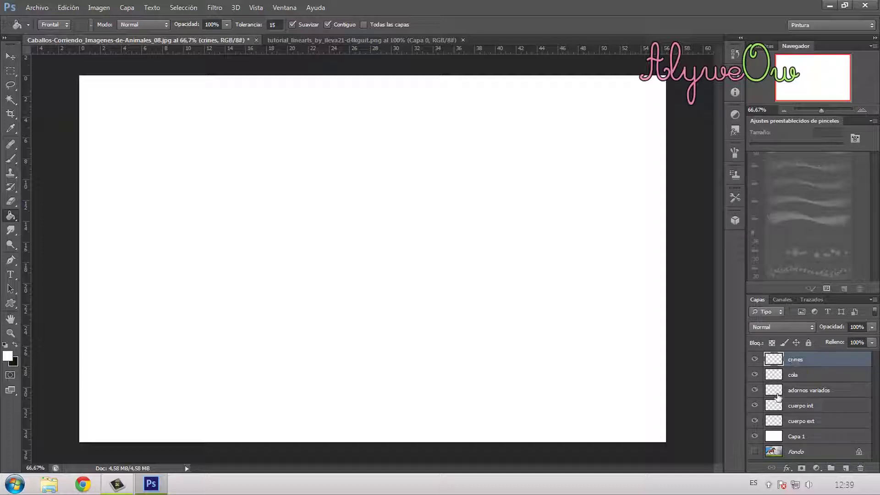
Step: Consult the tutorial's Pinceles section and set the Brush tool to a hard round tip with a size of 2 px
click(283, 40)
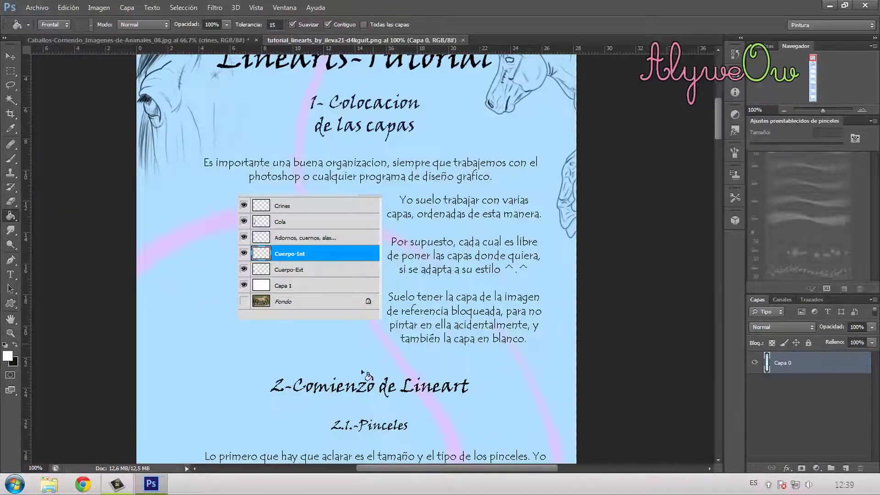
scroll(517, 384, down, 5)
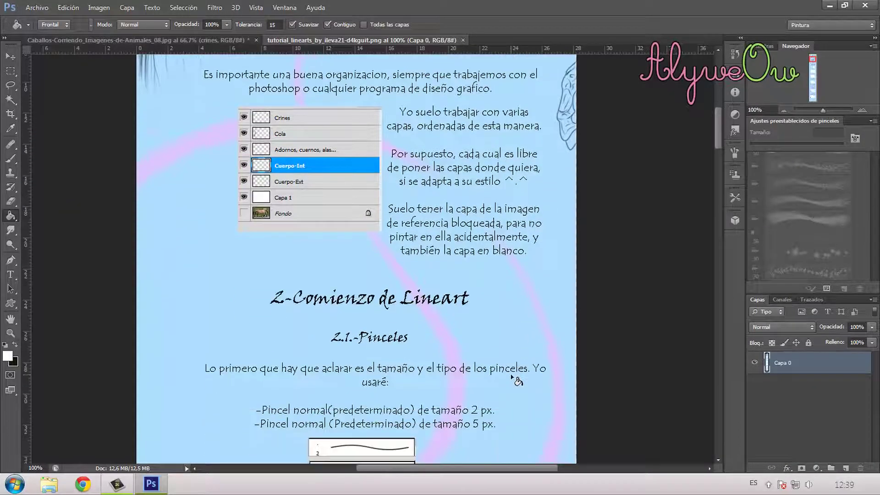
scroll(517, 381, down, 1)
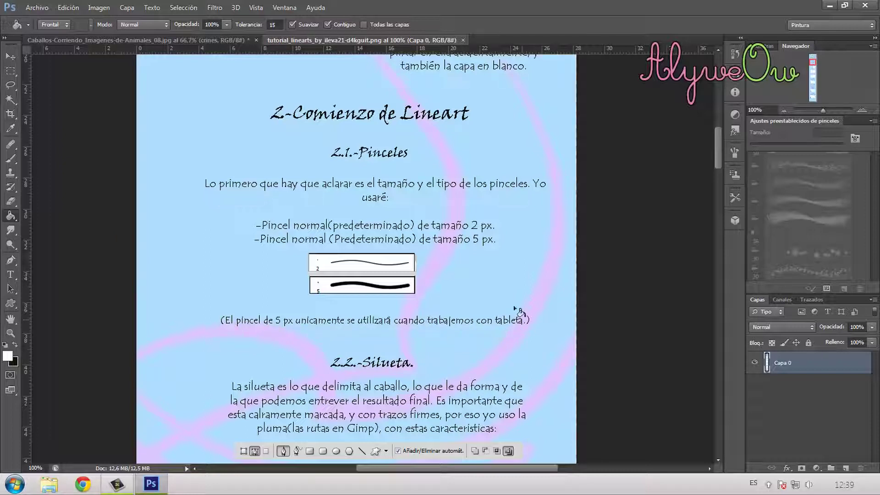
click(11, 158)
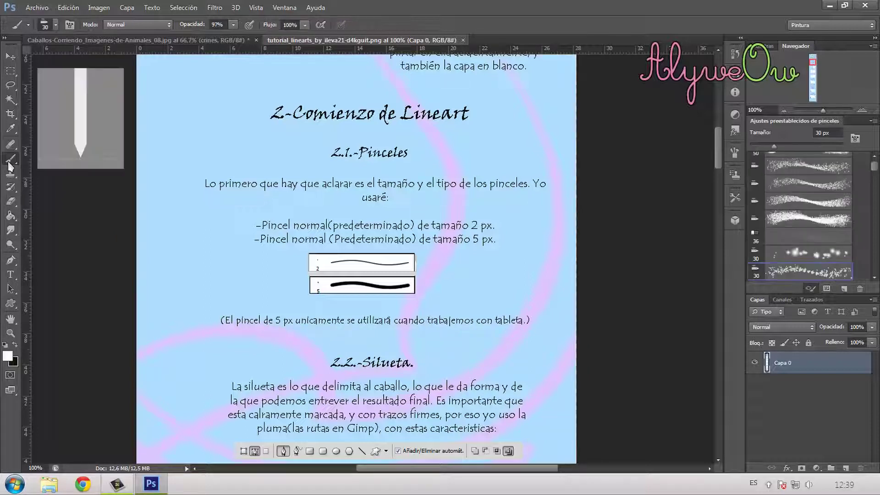
click(56, 26)
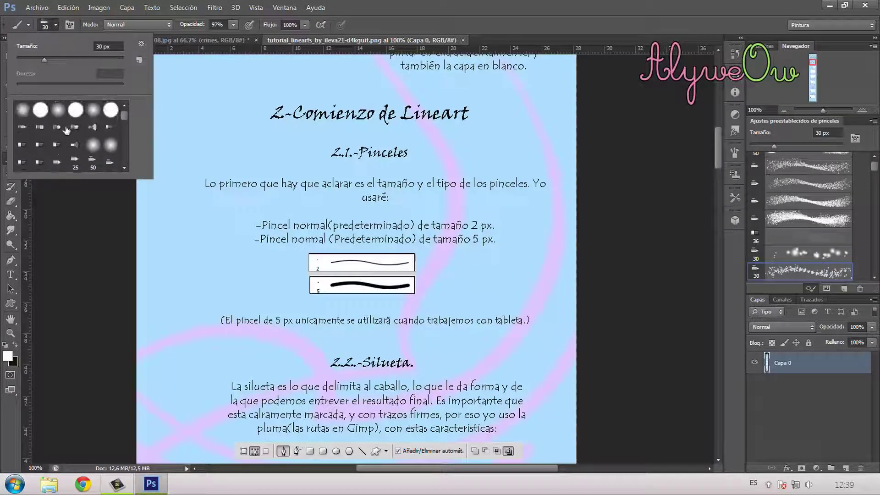
click(40, 110)
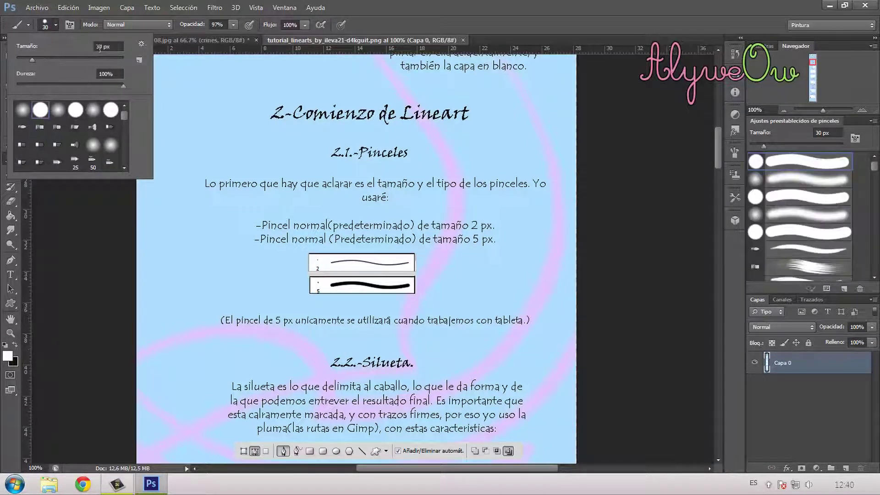
double_click(99, 47)
text(2)
key(Return)
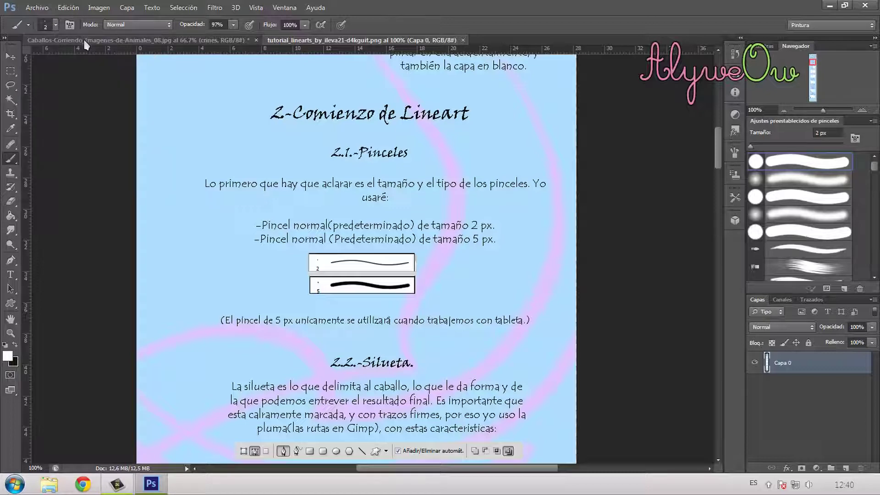
Step: Read the tutorial's Silueta section on the Pen tool settings, drawing curves, stroking paths and lowering the layer opacity
scroll(205, 302, down, 4)
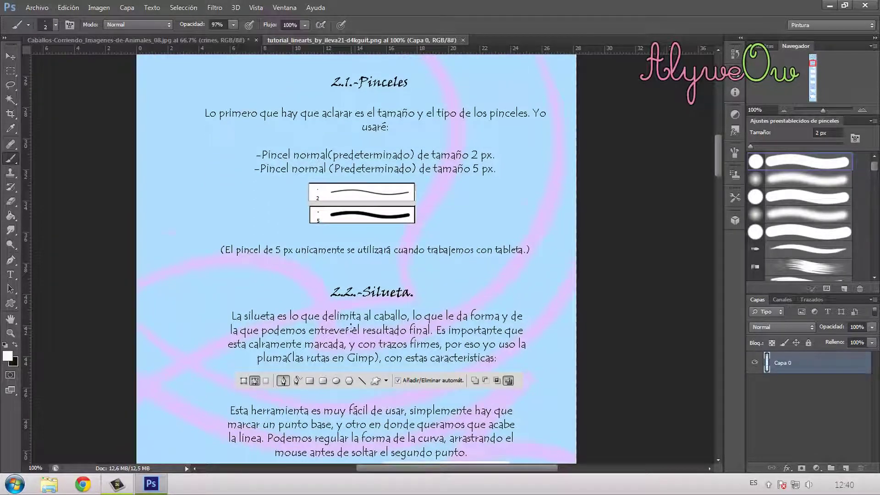
scroll(351, 329, down, 2)
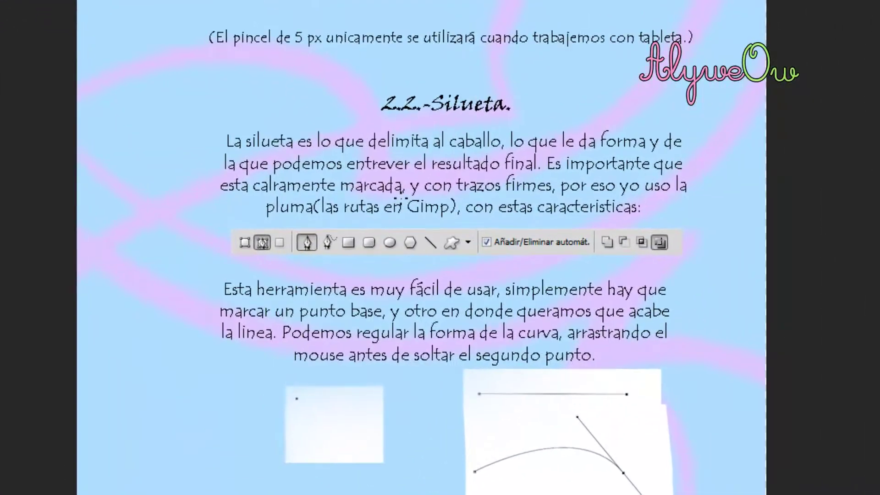
scroll(400, 198, down, 2)
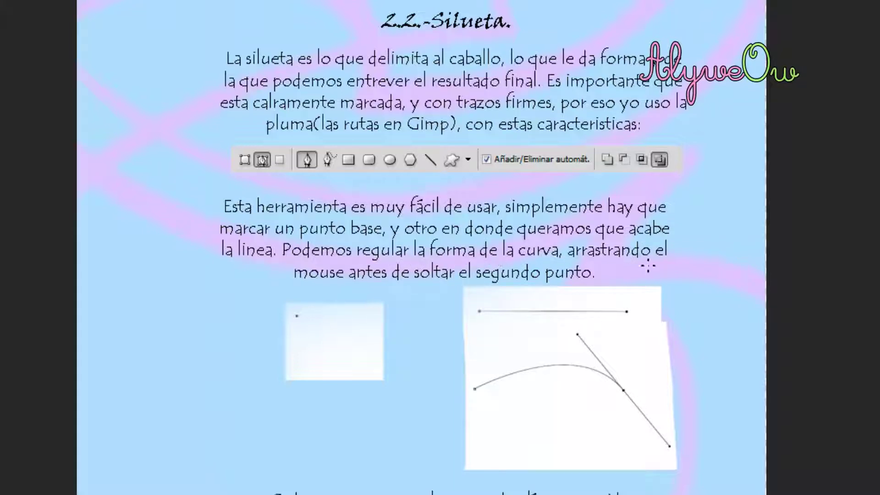
scroll(327, 288, down, 6)
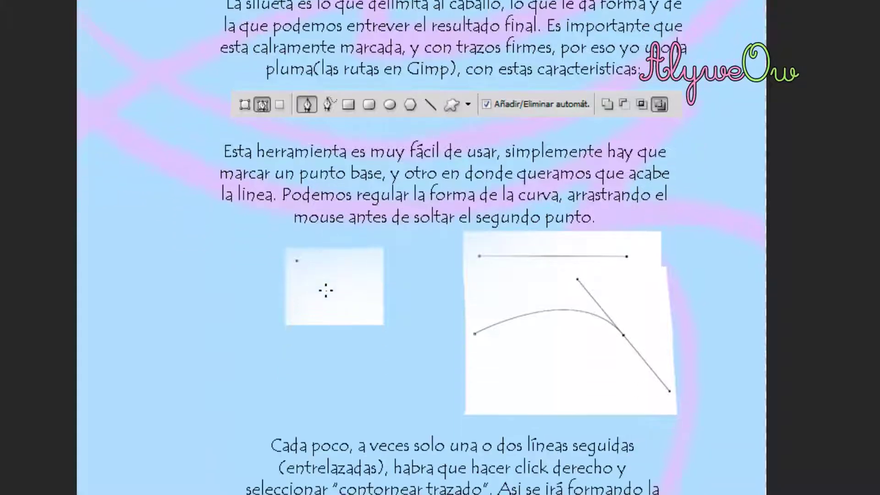
scroll(326, 289, down, 4)
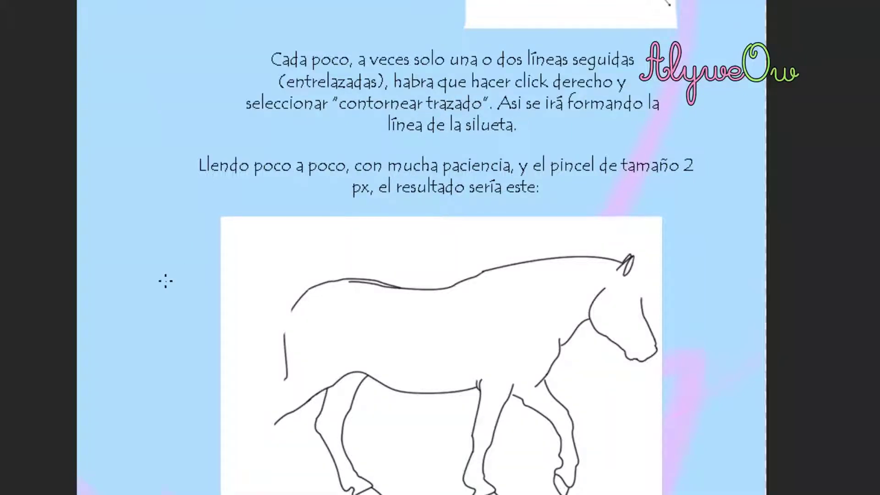
scroll(580, 148, down, 2)
scroll(741, 309, down, 4)
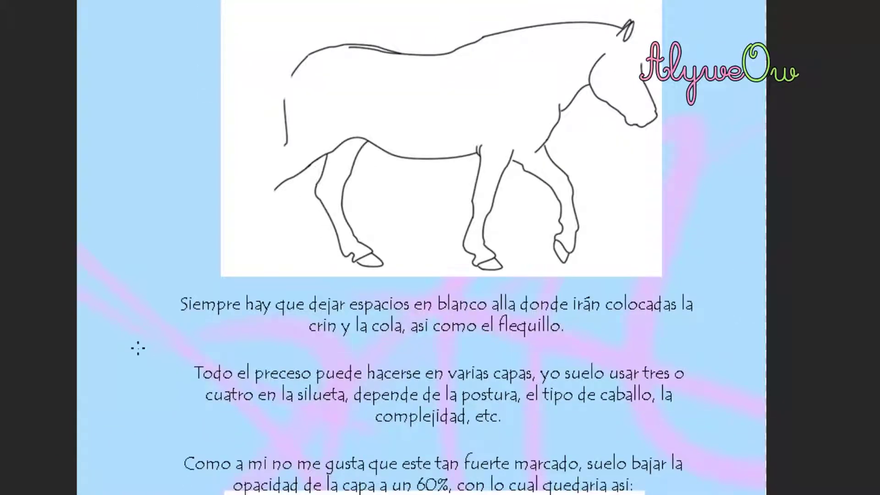
scroll(138, 348, down, 3)
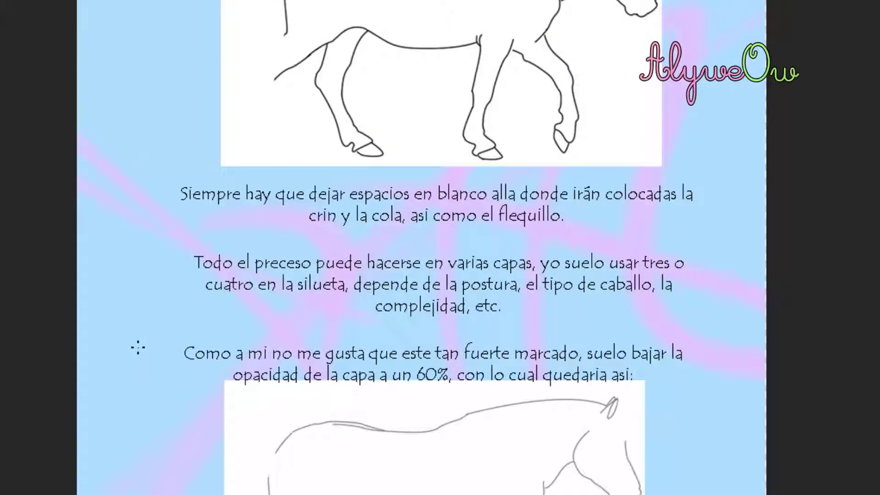
scroll(148, 344, down, 4)
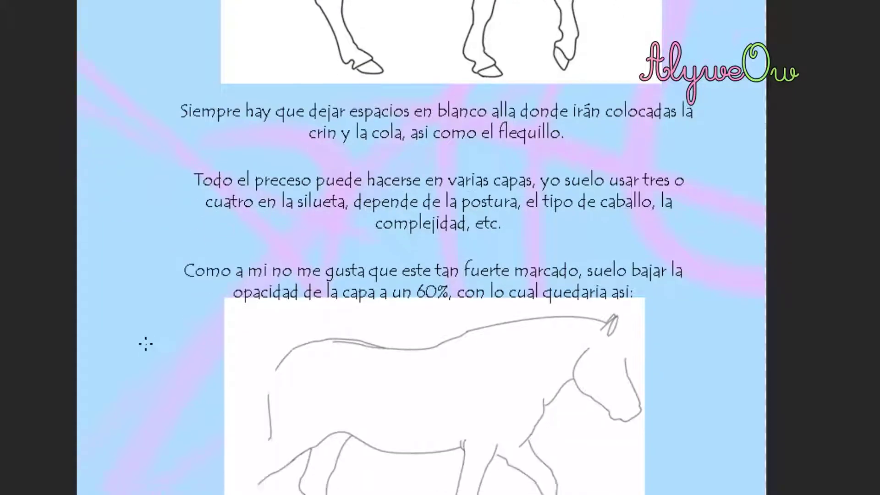
scroll(146, 344, up, 1)
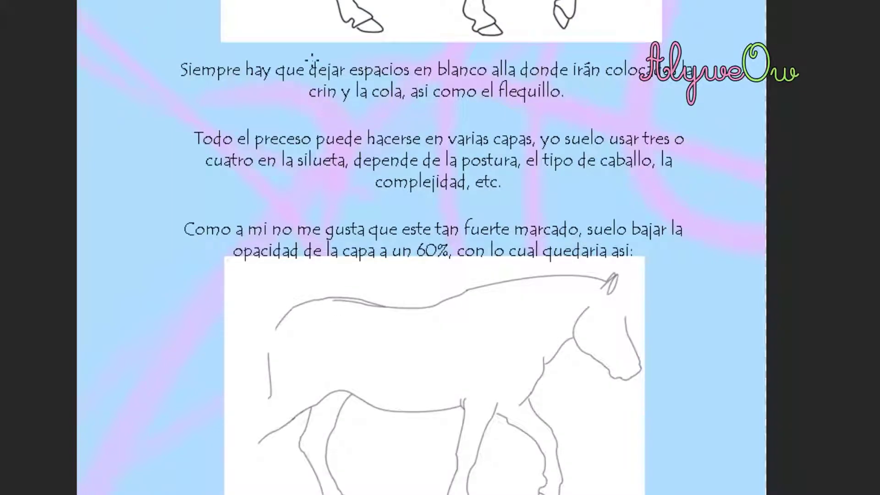
scroll(440, 247, up, 20)
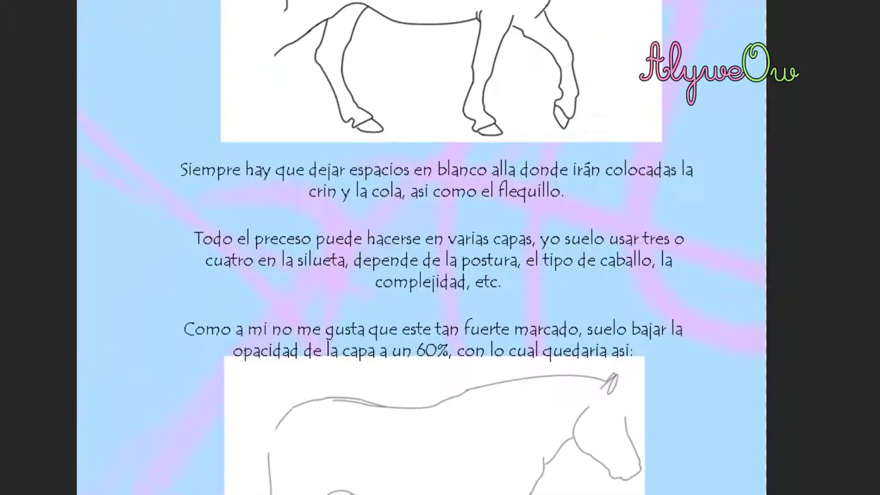
key(ctrl+minus)
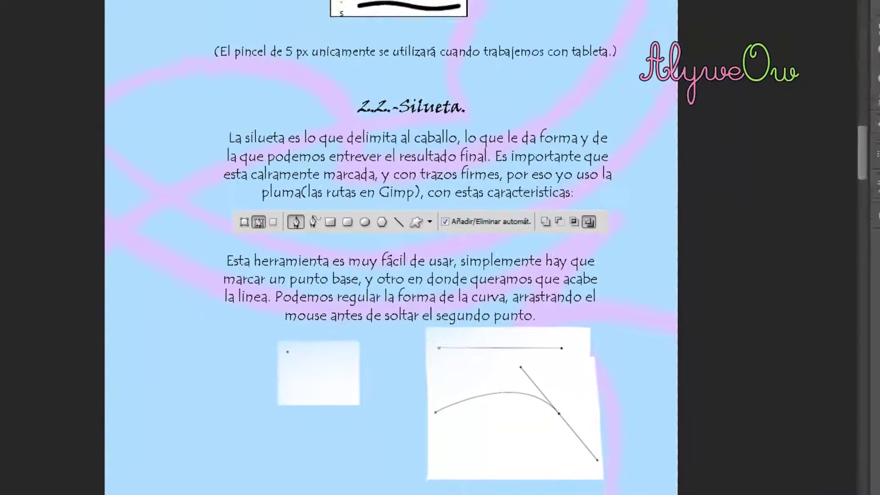
key(f)
Step: Return to the horse document, hide the white Capa 1 layer, show the Fondo photo and make "cuerpo ext" the active layer
click(46, 37)
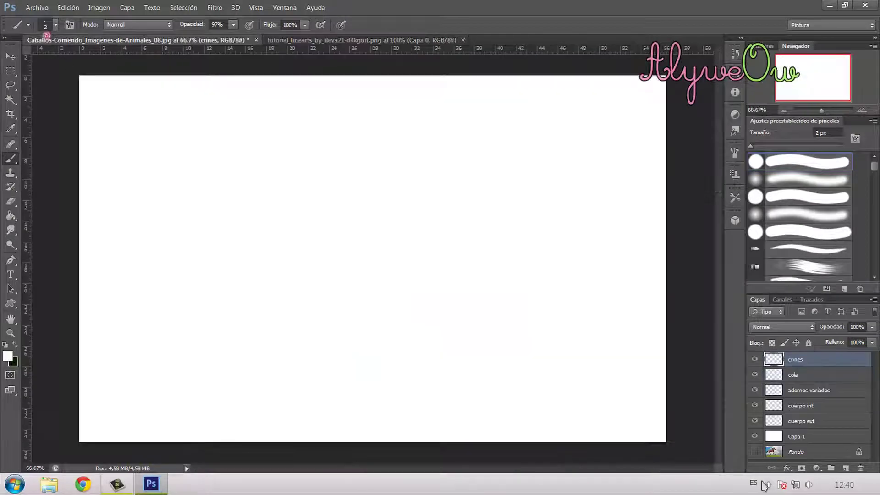
click(755, 436)
click(792, 422)
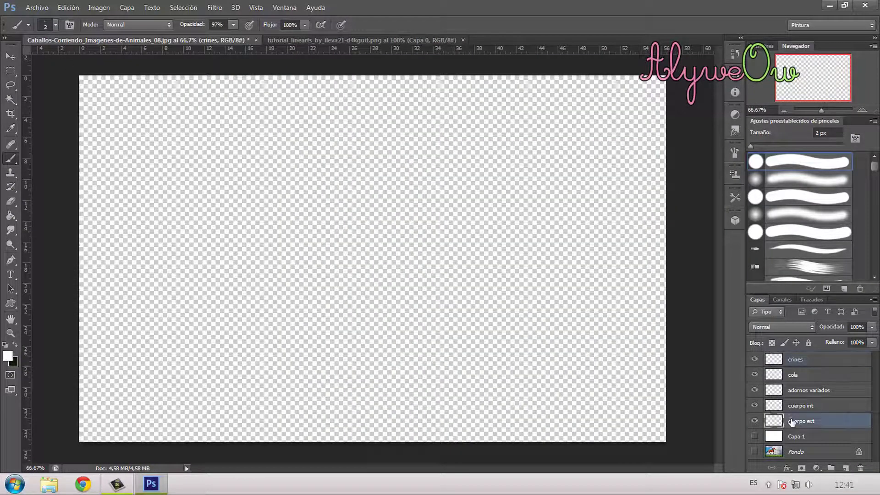
click(798, 453)
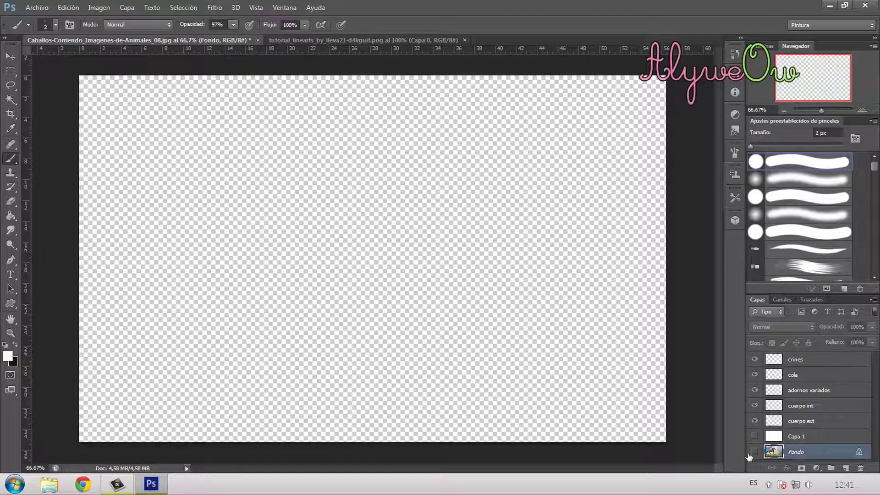
click(755, 452)
click(804, 423)
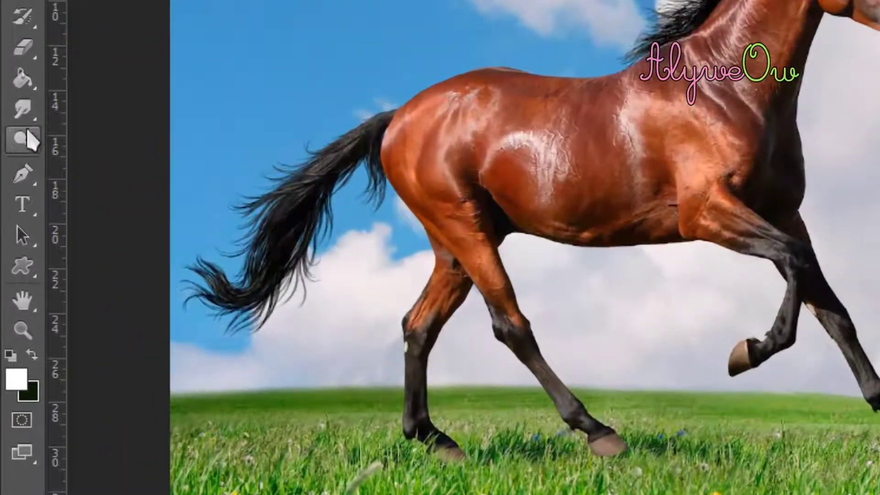
Step: Activate the standard Pen tool (Herramienta Pluma) for working on the "cuerpo ext" layer
click(23, 176)
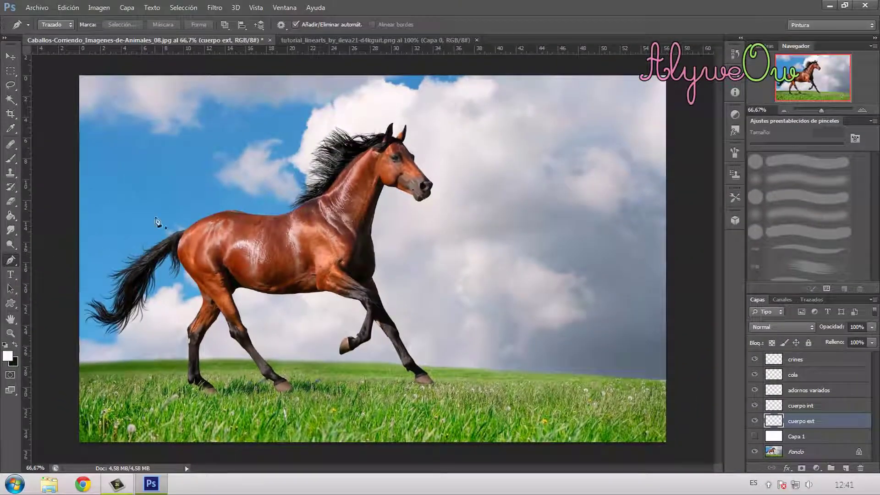
click(14, 264)
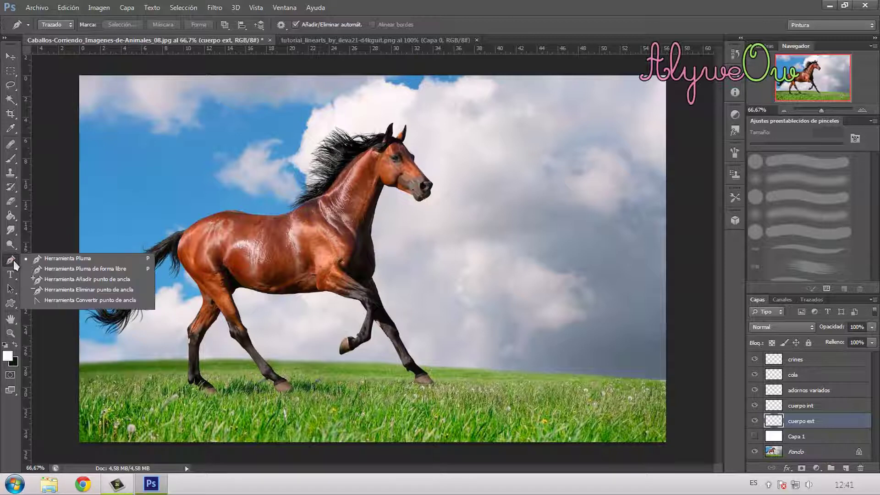
click(11, 265)
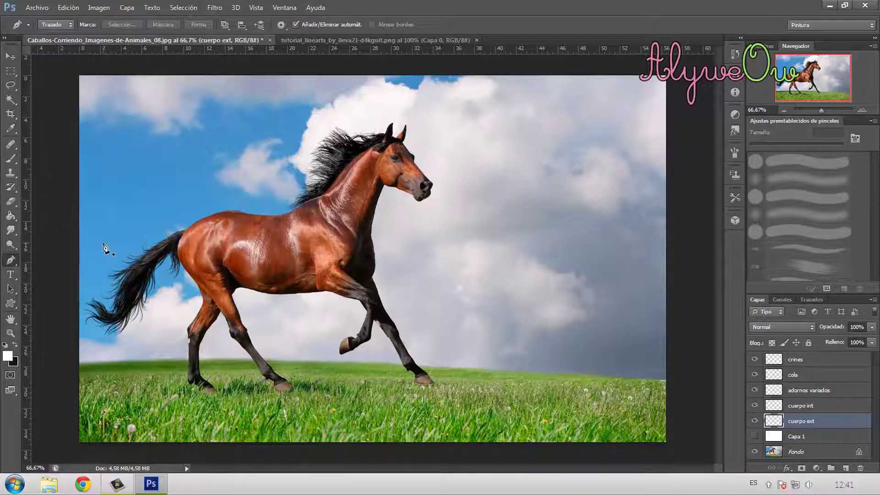
Step: Crop the horse photo on its right side, removing most of the empty sky in front of the horse's head
click(10, 114)
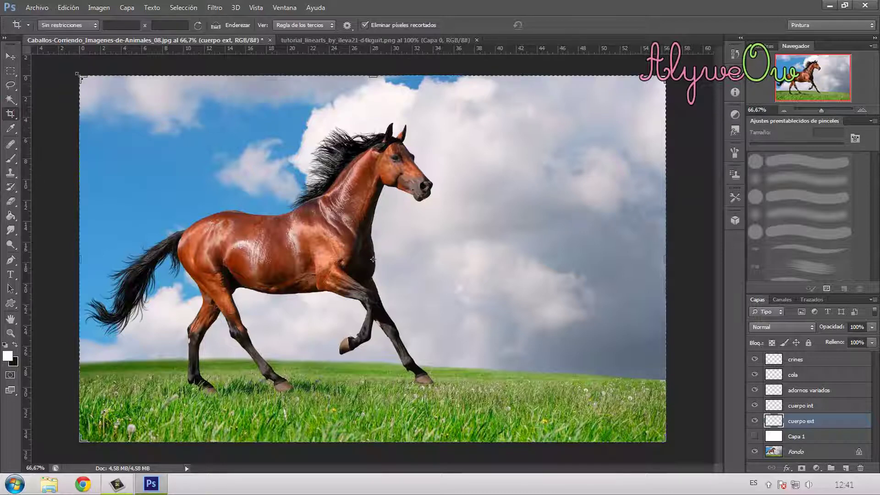
drag(640, 260, 559, 273)
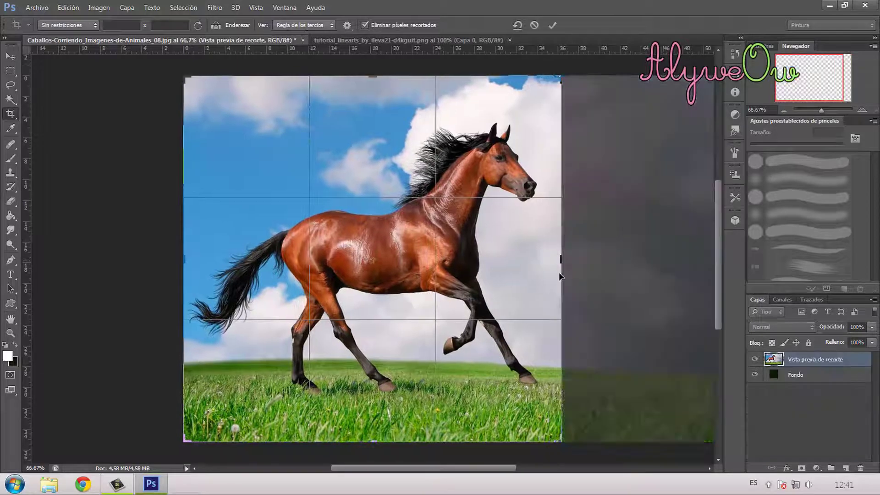
key(Return)
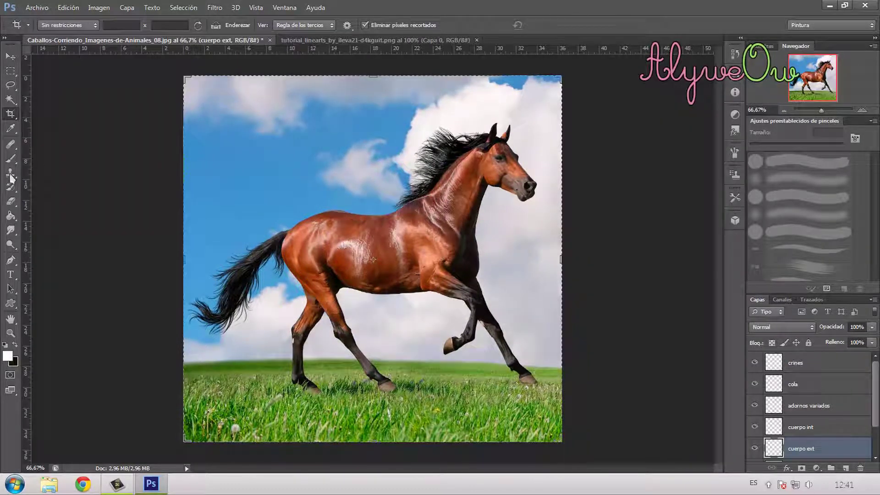
Step: With the Pen tool, trace a curved path on the horse's head along the rear cheek to the underside of the jaw
click(11, 259)
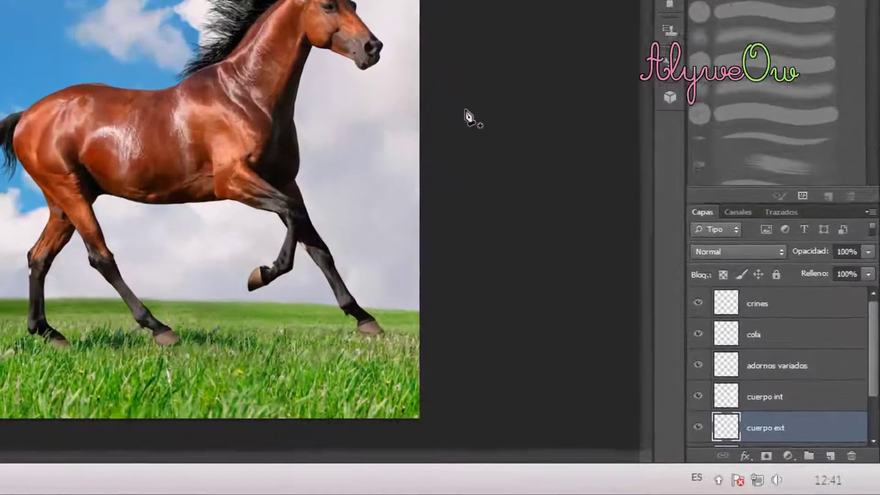
scroll(412, 16, up, 4)
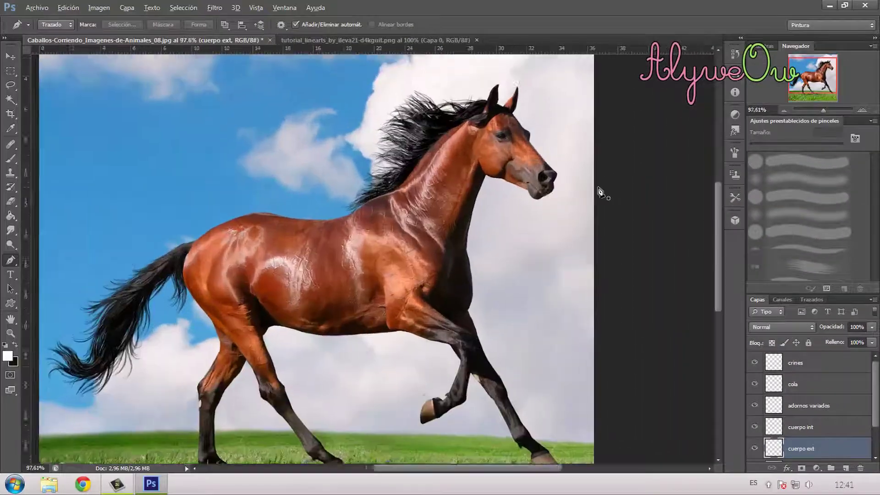
scroll(601, 192, up, 4)
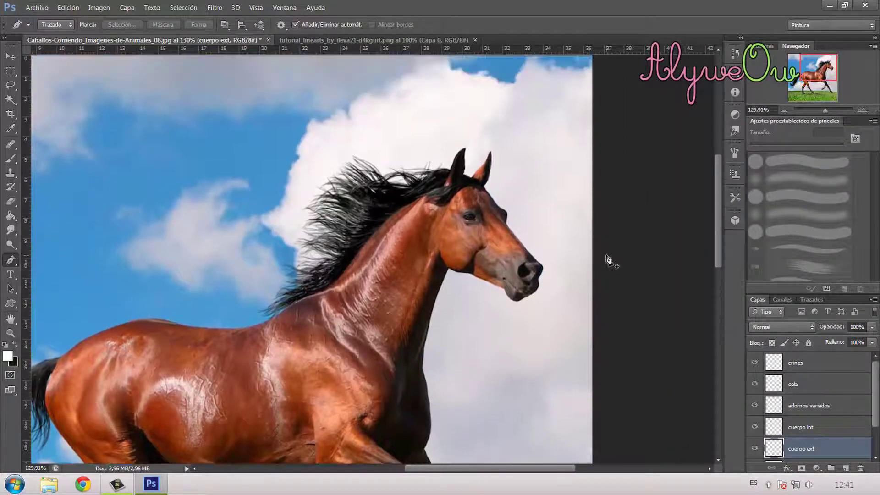
scroll(600, 293, up, 4)
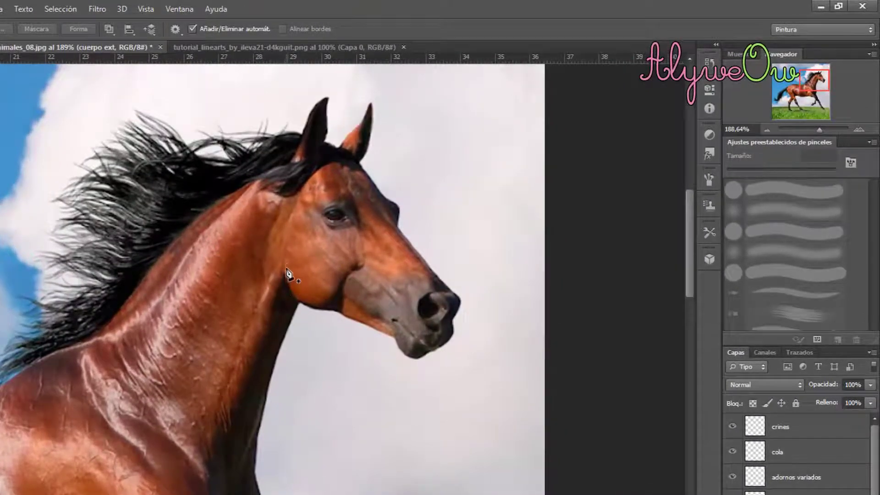
click(282, 259)
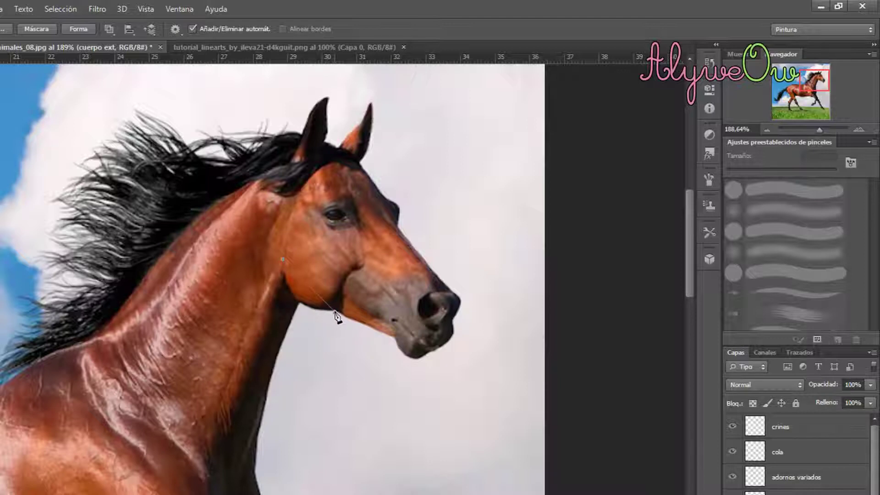
drag(335, 312, 403, 316)
click(393, 338)
key(ctrl+z)
drag(392, 339, 408, 347)
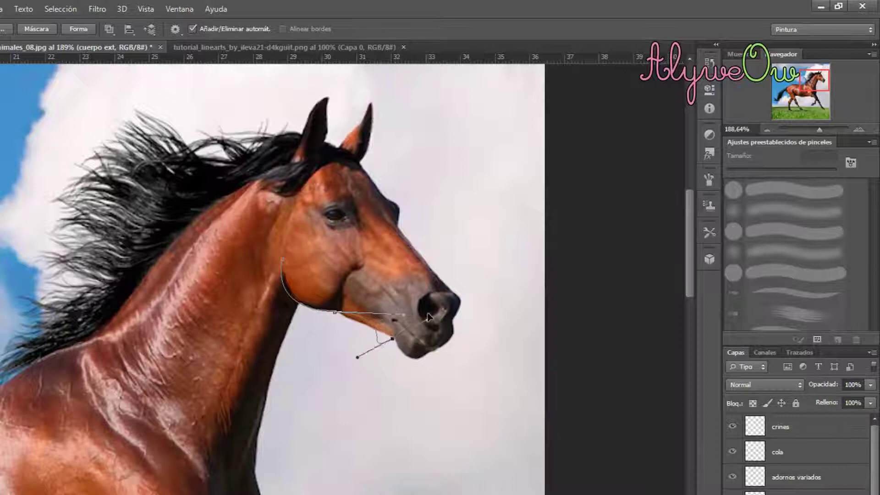
key(ctrl+z)
Step: Stroke the cheek path with the Brush (Pincel), enabling Simular presión
right_click(335, 314)
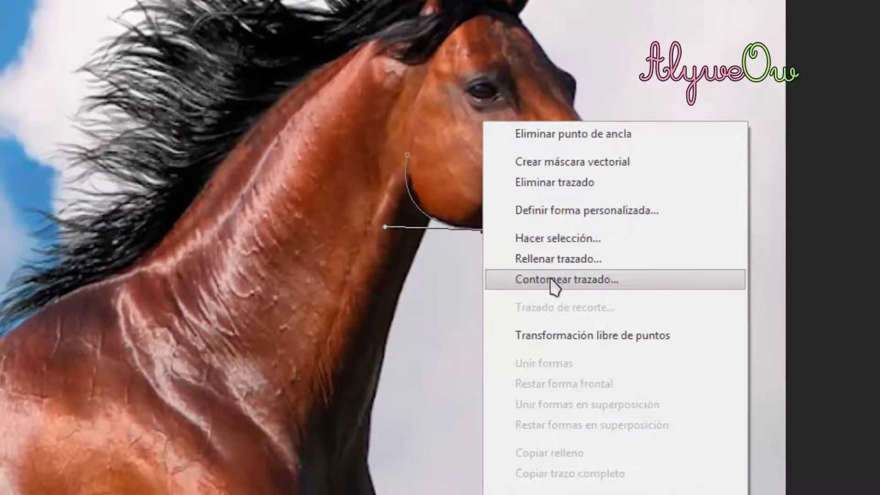
click(551, 282)
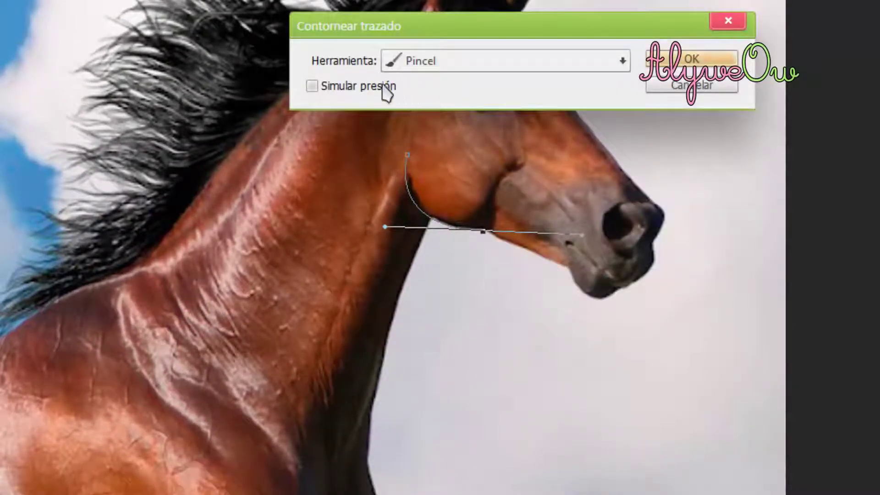
click(385, 87)
click(676, 64)
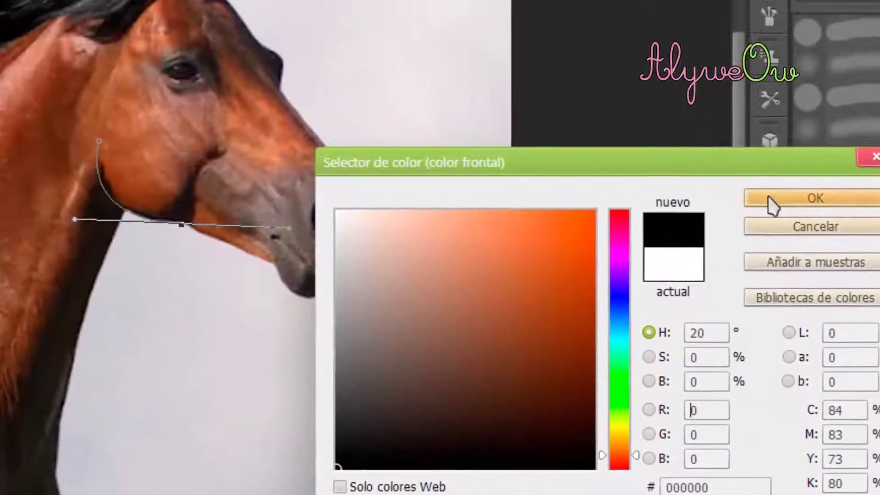
Step: Set the foreground colour to black (000000) and stroke the cheek path again with Pincel and Simular presión
click(772, 202)
right_click(235, 223)
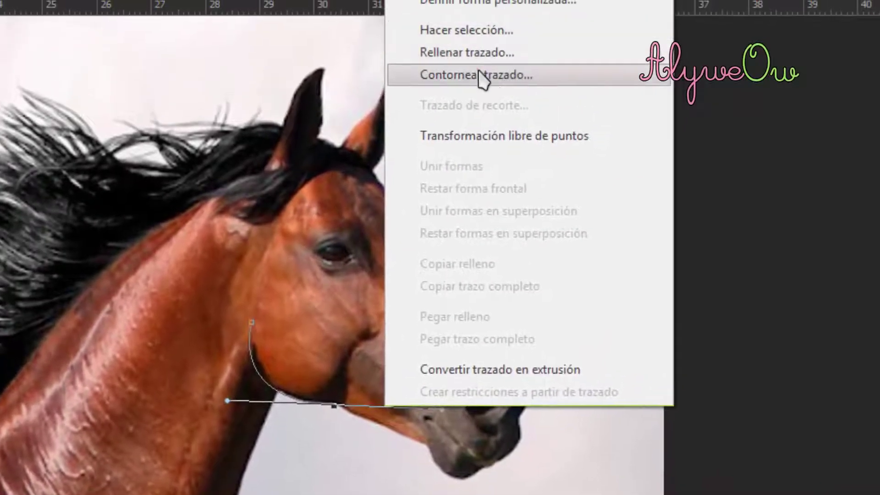
click(478, 66)
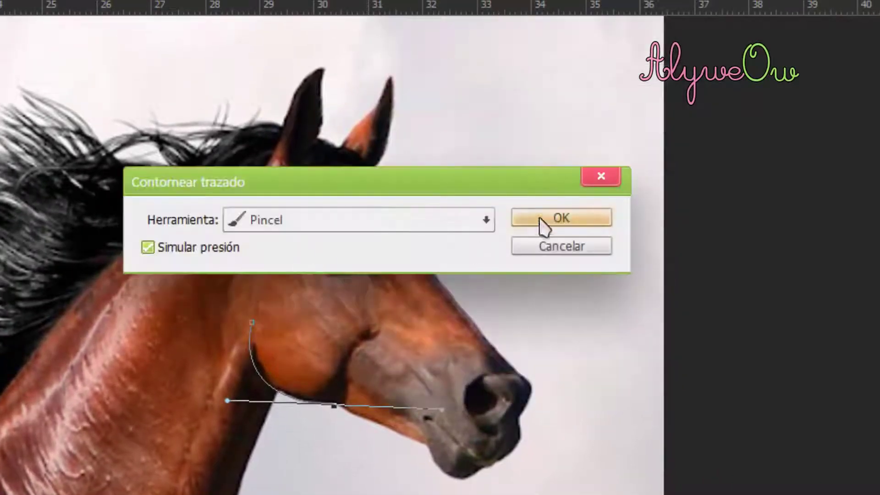
click(542, 219)
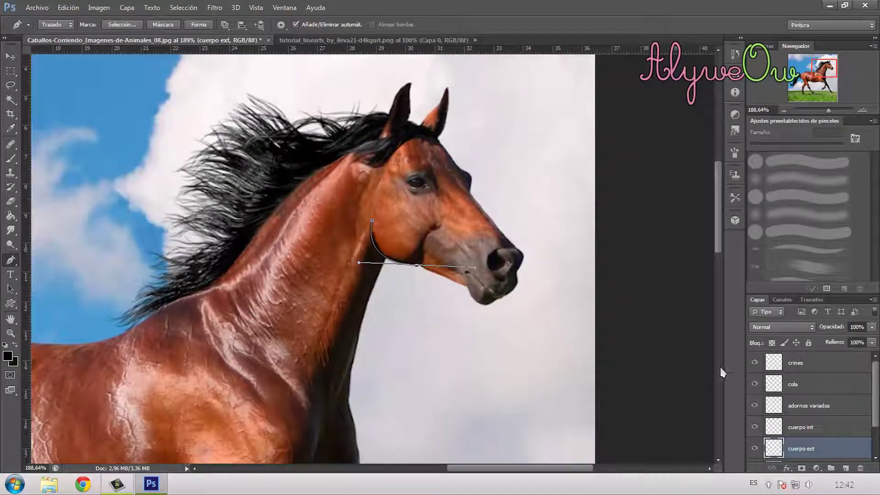
Step: Delete the stroked cheek path and start a new path at the line's end, hiding the Fondo photo only while placing that point
right_click(410, 261)
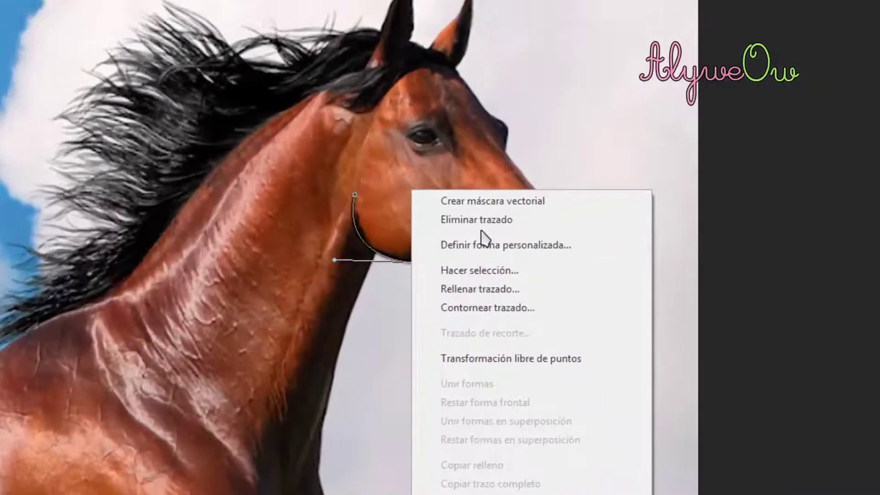
click(436, 236)
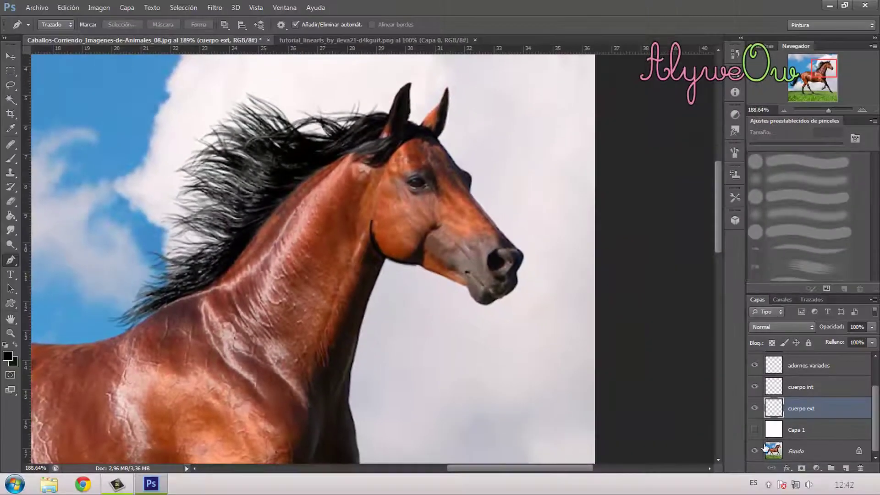
click(754, 451)
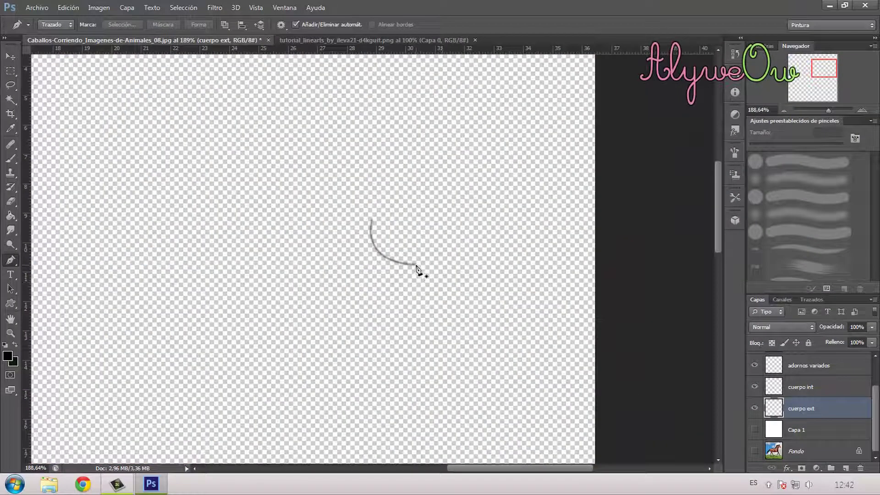
click(417, 265)
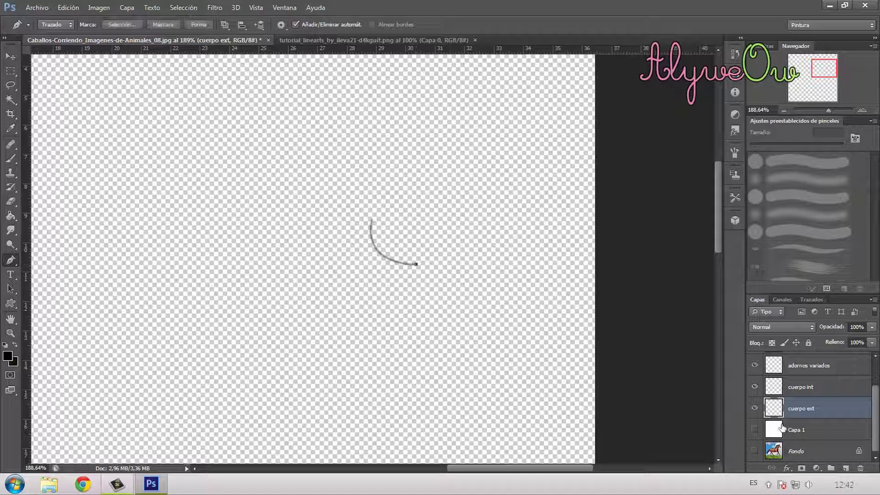
click(754, 451)
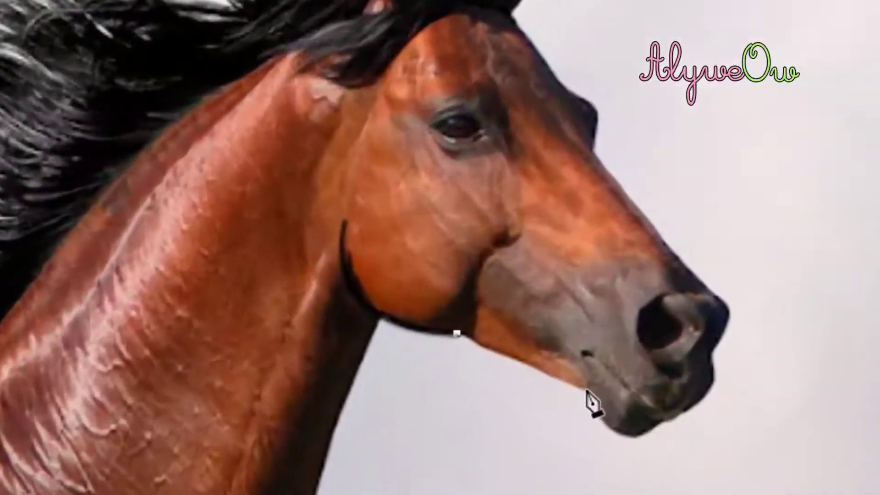
Step: Extend the path along the lower jaw to the chin, adding a middle anchor point to fit the horse's contour
click(587, 390)
click(529, 364)
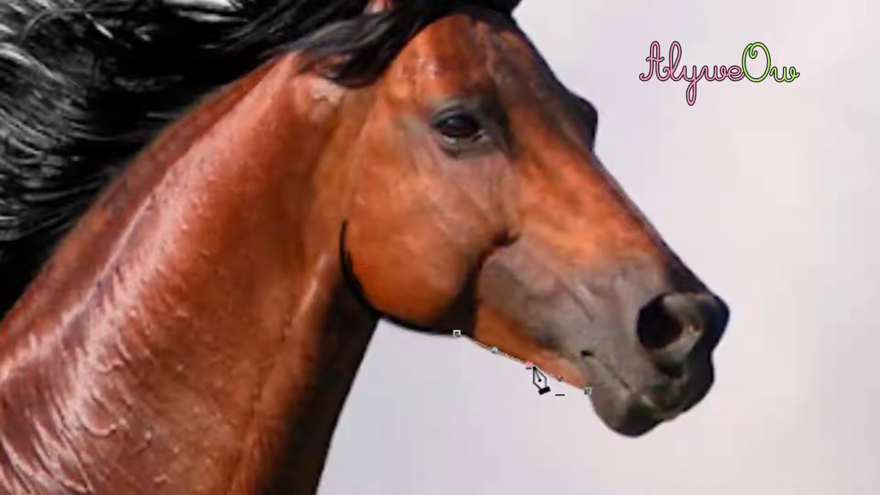
click(529, 365)
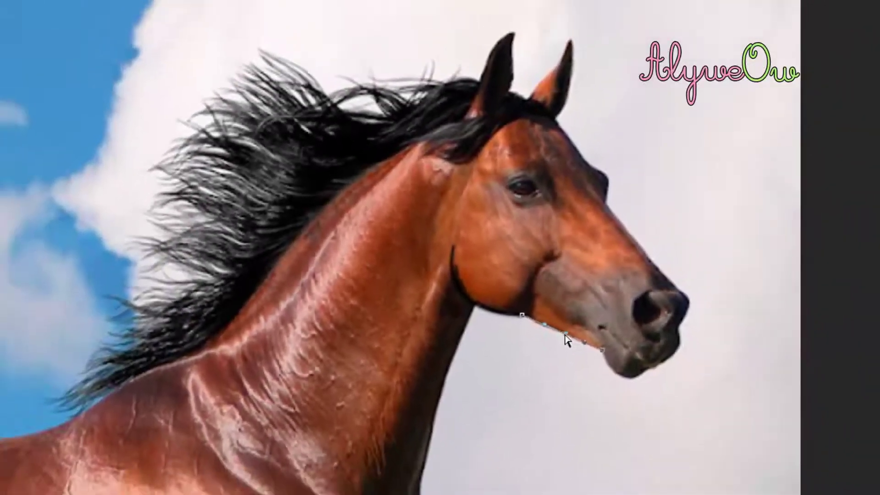
drag(544, 351, 546, 351)
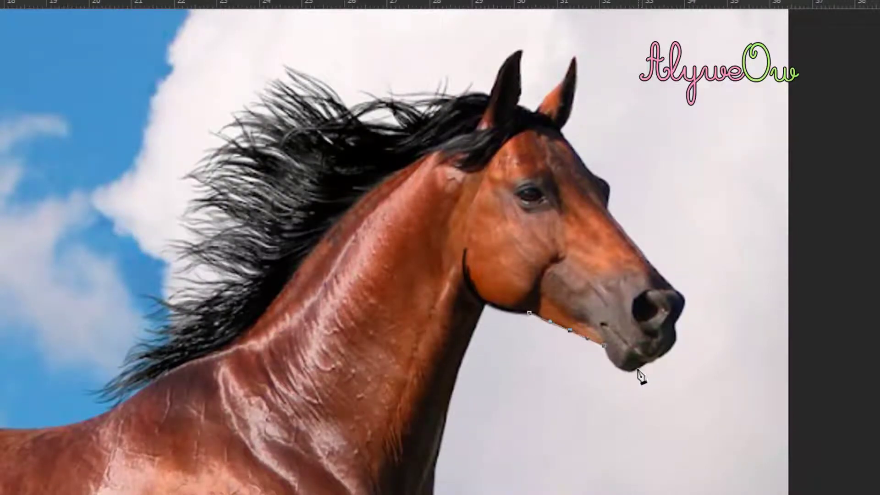
Step: Continue the path around the chin and along the lips, adjusting anchor points to follow the mouth's curve
drag(636, 369, 623, 362)
click(622, 360)
click(644, 363)
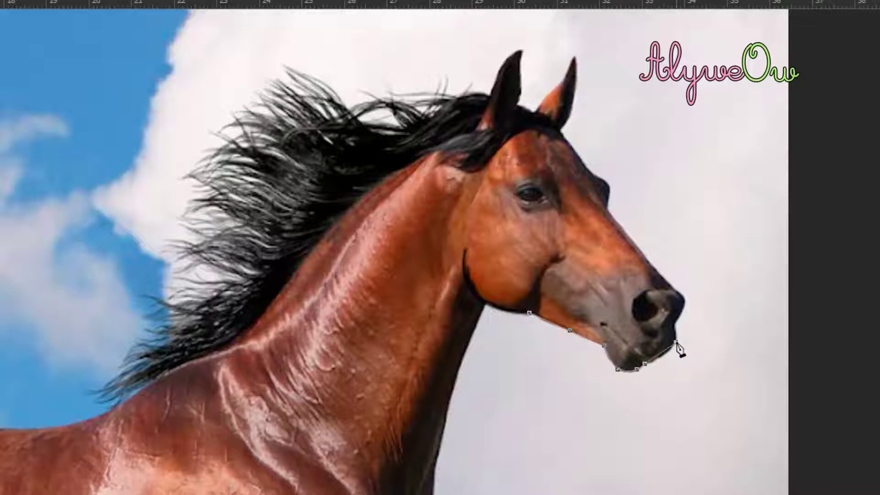
drag(676, 342, 666, 361)
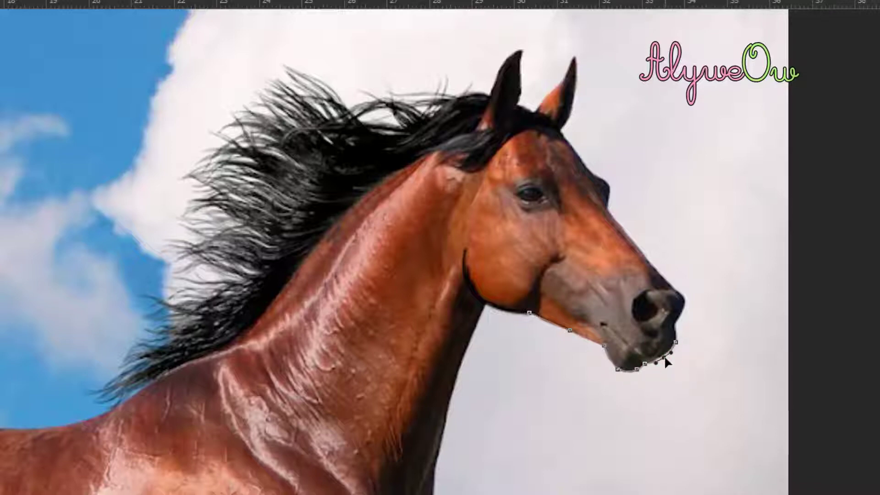
Step: Trace the front of the muzzle up past the nostril, bending the segments to match its rounded tip
click(676, 325)
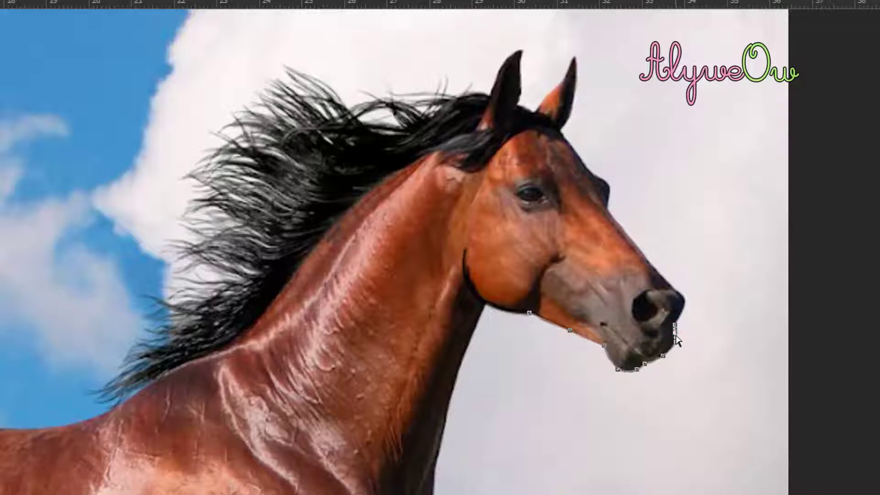
drag(676, 334, 679, 336)
click(675, 290)
drag(674, 305, 688, 305)
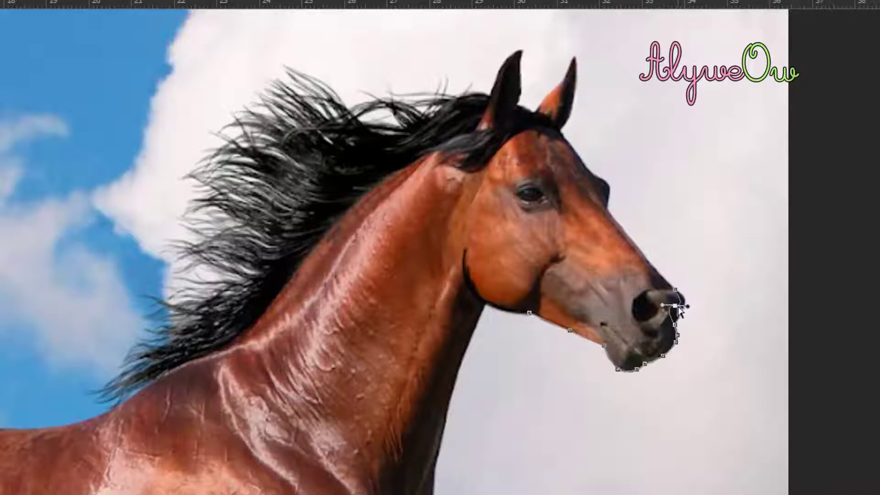
alt+click(675, 306)
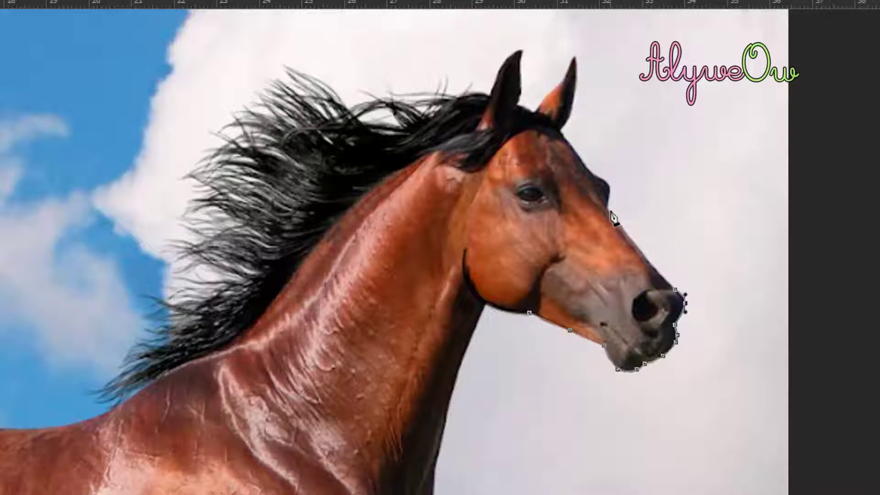
Step: Continue the path up the nose bridge, around the bulge of the far eye and over the forehead to the far ear's base
drag(606, 209, 637, 248)
click(592, 176)
click(599, 192)
drag(598, 191, 610, 184)
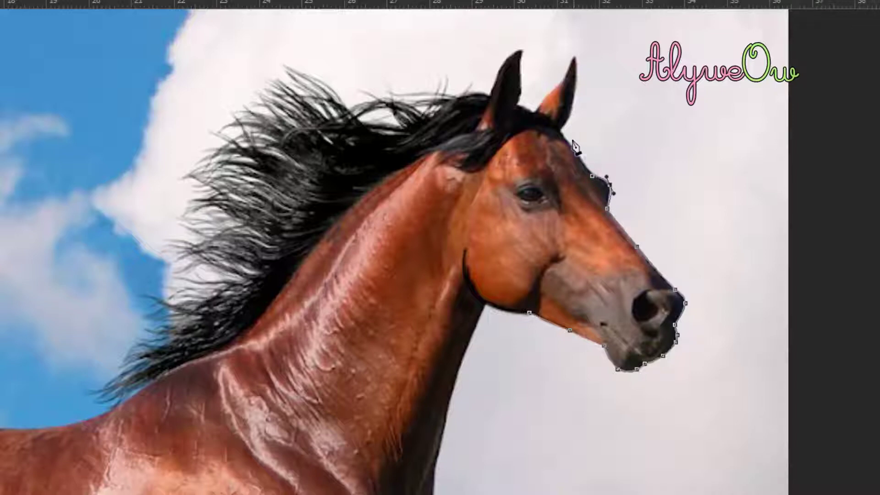
click(560, 131)
Step: Trace the far ear's outline up to its tip and back down to the mane, curving both sides to fit
click(575, 59)
drag(568, 97, 574, 100)
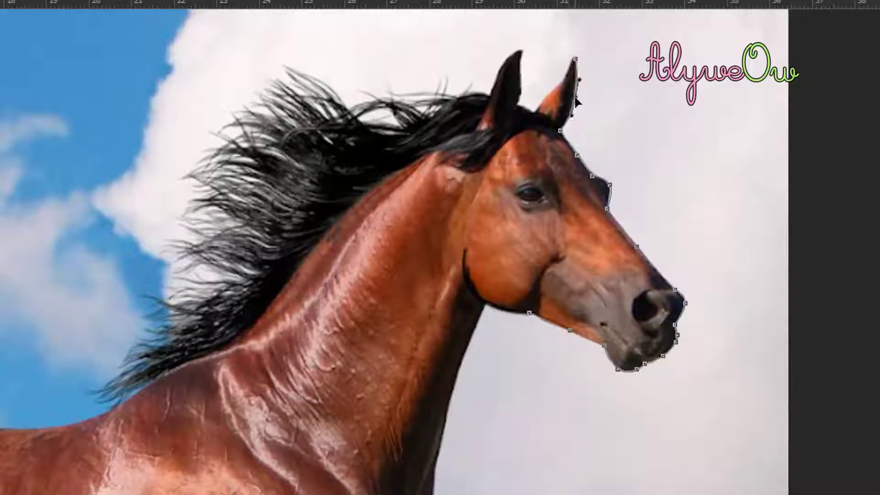
click(559, 85)
drag(570, 69, 569, 68)
click(536, 110)
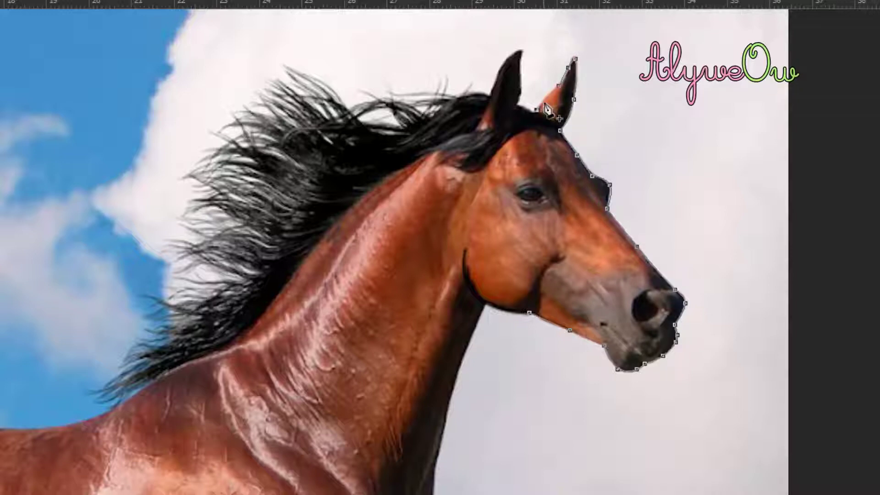
drag(548, 98, 543, 98)
Step: Stroke the face and far-ear path with the Brush using simulated pressure, and delete the path
right_click(567, 140)
click(647, 274)
click(693, 168)
right_click(659, 220)
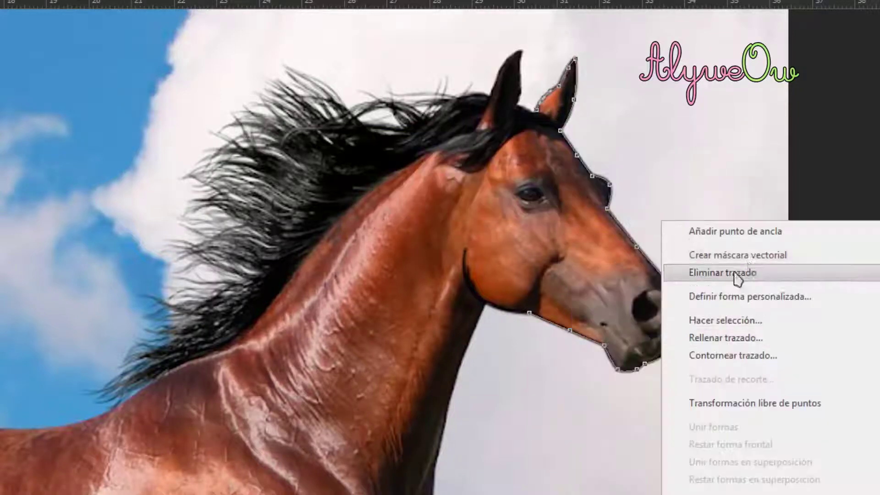
click(735, 274)
Step: Trace the near ear's outline over its tip down to the mane and stroke the path with the Brush using simulated pressure
click(516, 108)
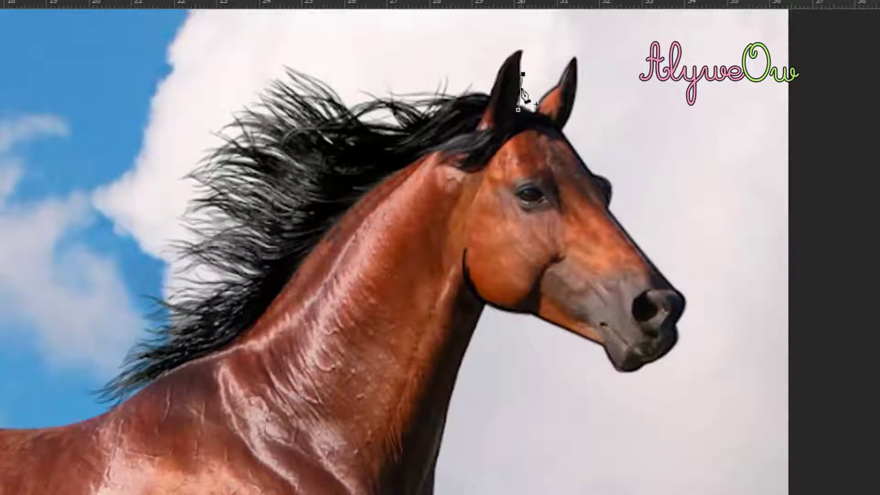
drag(521, 90, 524, 93)
click(503, 62)
click(490, 103)
click(474, 130)
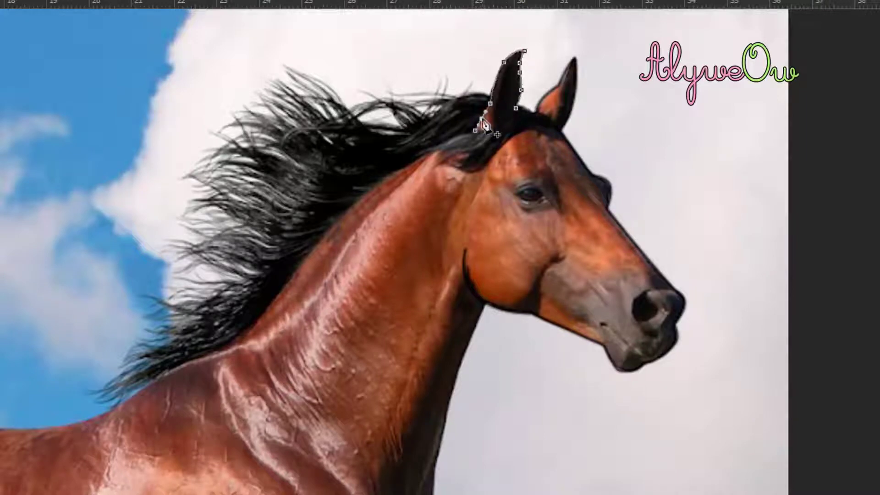
right_click(504, 76)
click(569, 186)
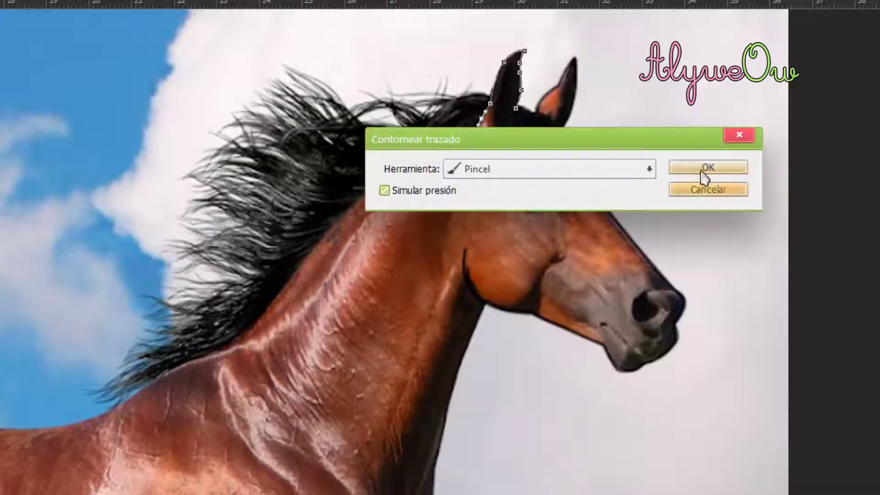
click(702, 172)
Step: Draw a short curved line inside the near ear, stroke it with the Brush, and delete the path
click(501, 98)
drag(510, 76, 504, 75)
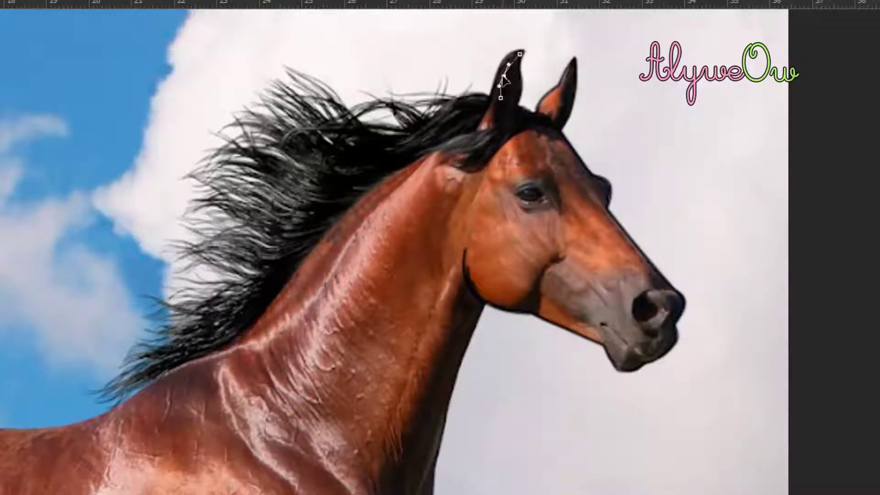
right_click(474, 96)
click(538, 206)
click(707, 167)
key(Delete)
Step: Trace the crest of the neck from the near ear's base to the withers and along the back's dip, curving the segments
click(248, 333)
drag(380, 216, 370, 189)
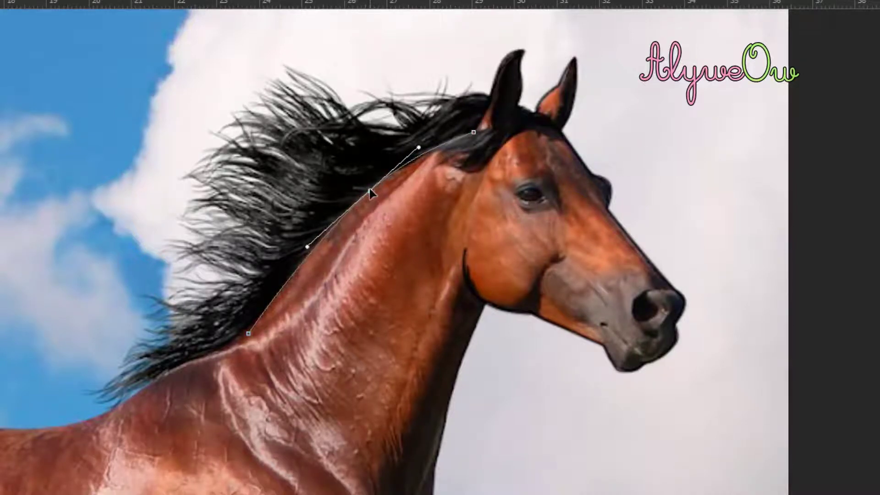
drag(159, 377, 188, 366)
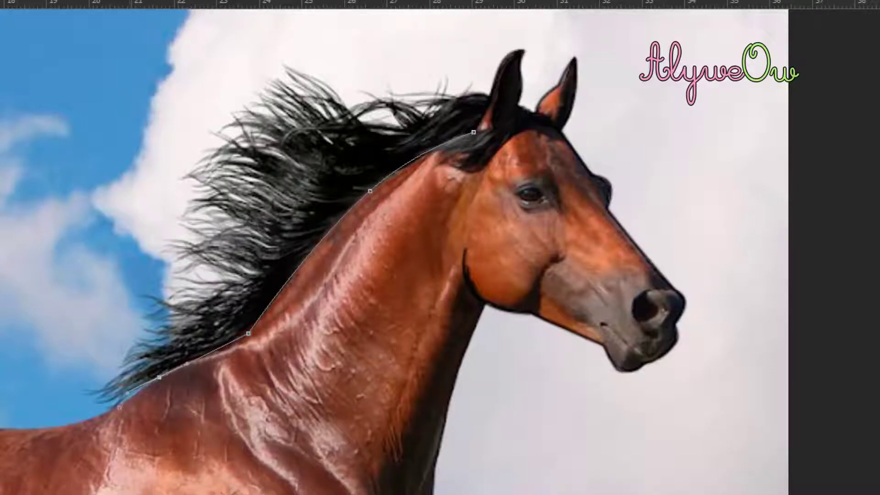
drag(43, 472, 544, 472)
click(420, 420)
drag(519, 428, 533, 429)
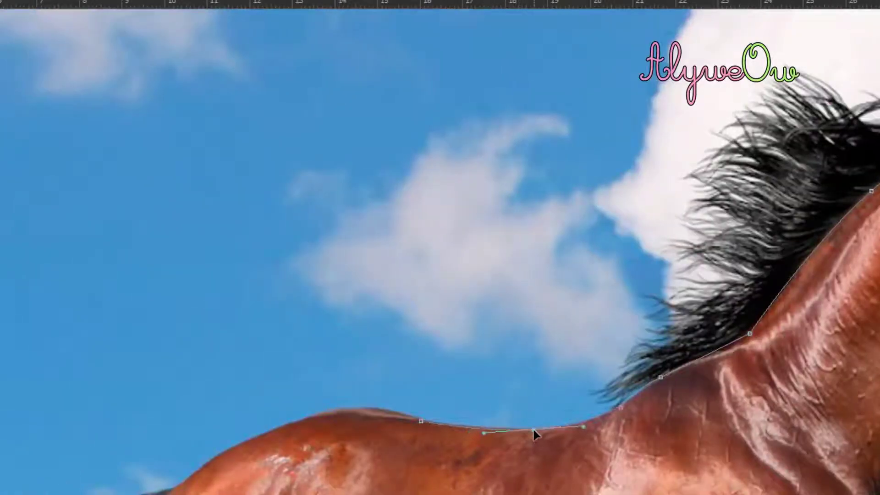
Step: Continue the path over the croup to the base of the tail, bending the segments to its rounded shape
click(274, 431)
drag(347, 426, 347, 405)
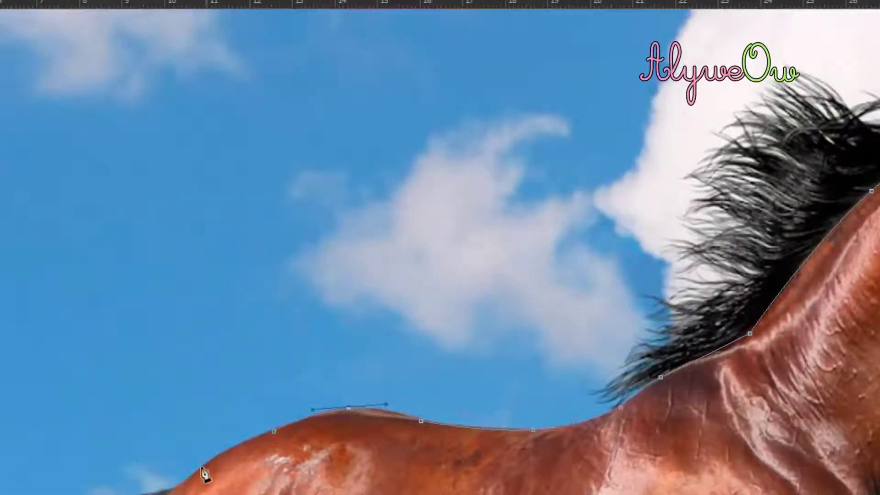
click(173, 490)
drag(222, 461, 222, 453)
Step: Stroke the neck and back path with the Brush, and delete the path
scroll(252, 453, down, 4)
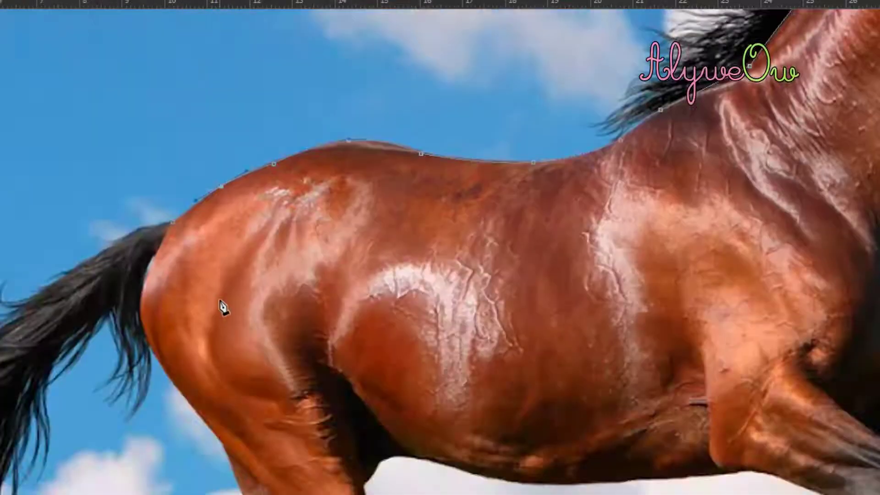
right_click(202, 201)
click(243, 300)
click(707, 169)
right_click(311, 160)
click(330, 185)
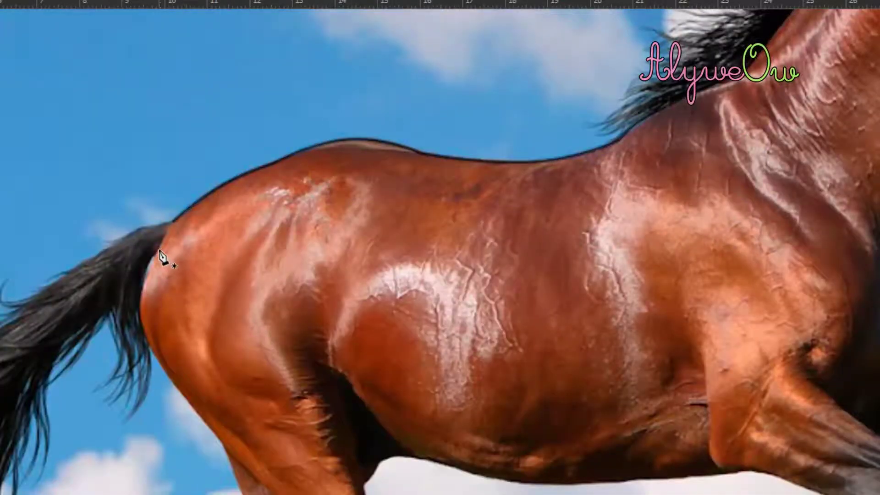
Step: Trace the buttock from below the tail base down the rear edge of the near thigh, curving the segments
click(171, 322)
drag(171, 321, 142, 322)
scroll(210, 399, down, 5)
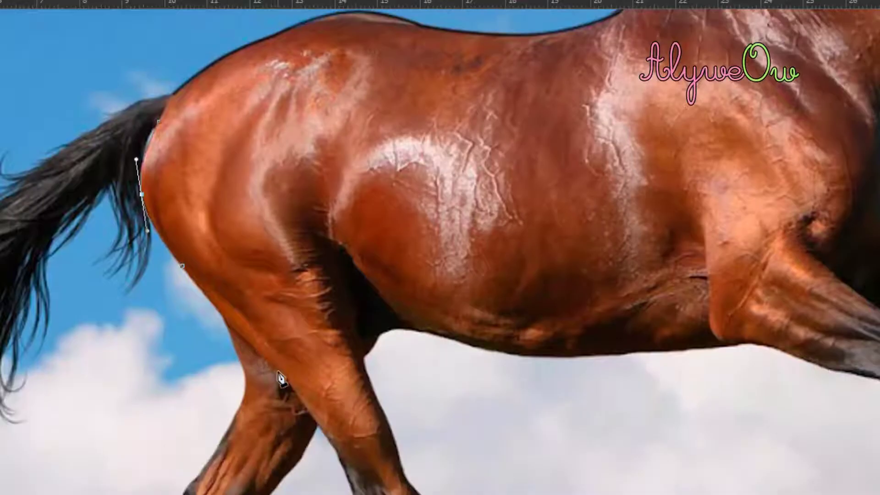
click(279, 371)
click(236, 324)
drag(234, 325, 229, 327)
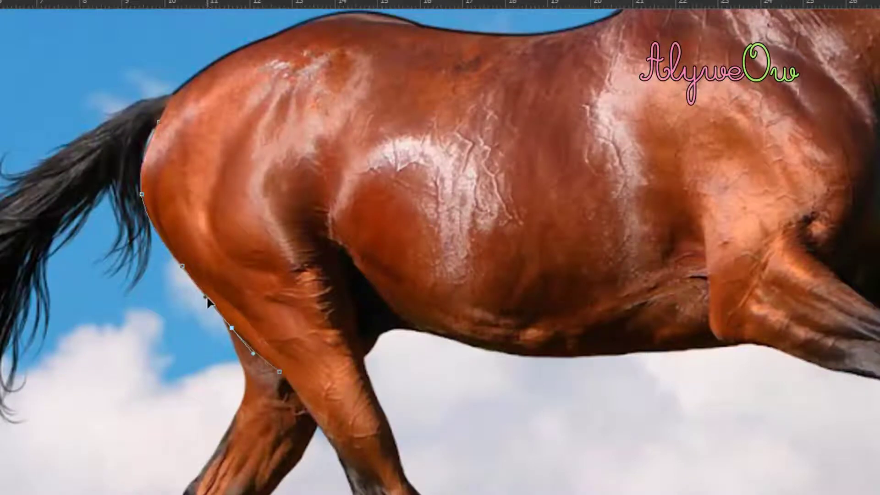
Step: Continue the path down the rear of the near hind leg, around the hock and along the cannon to the fetlock
scroll(209, 303, down, 3)
drag(338, 347, 324, 315)
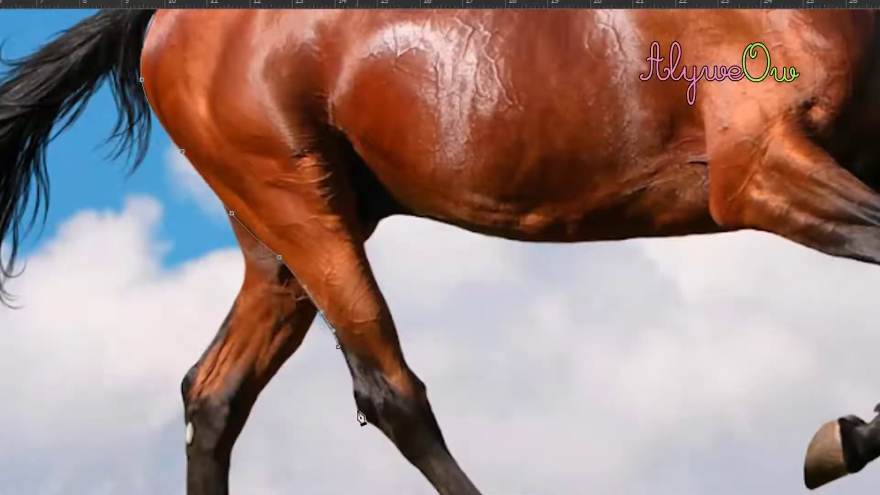
drag(357, 412, 351, 391)
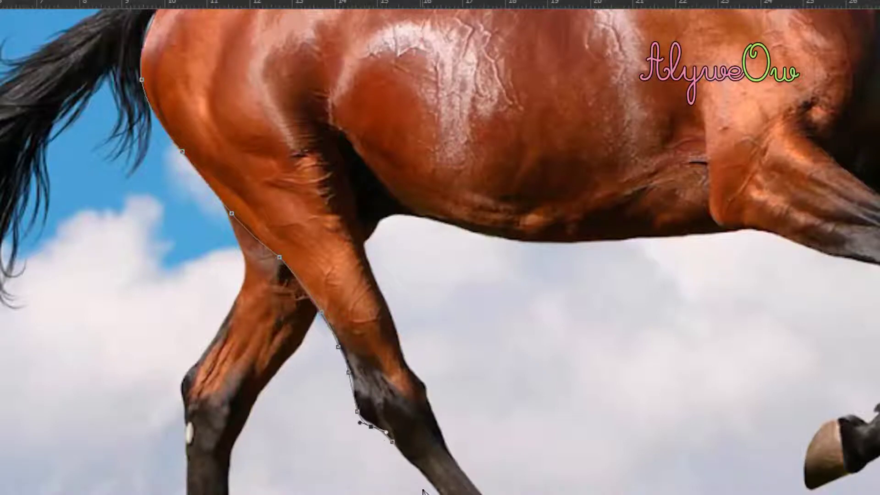
scroll(422, 491, down, 3)
click(486, 442)
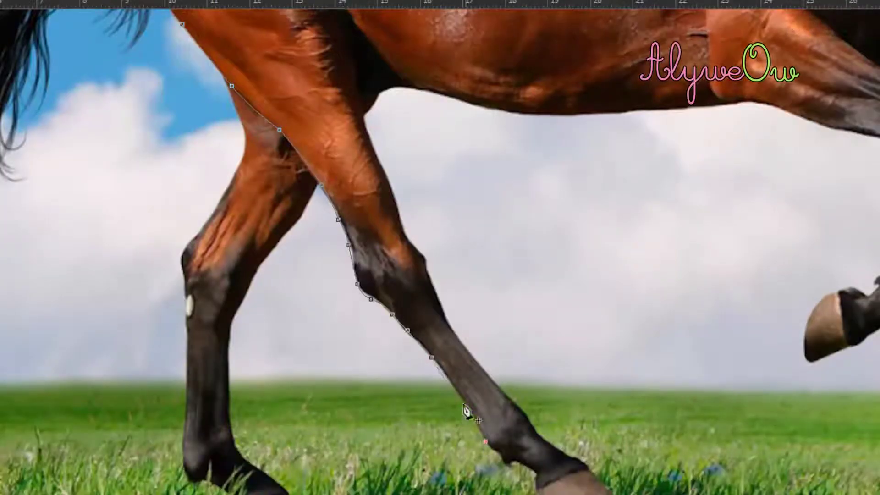
click(459, 400)
drag(459, 399, 463, 401)
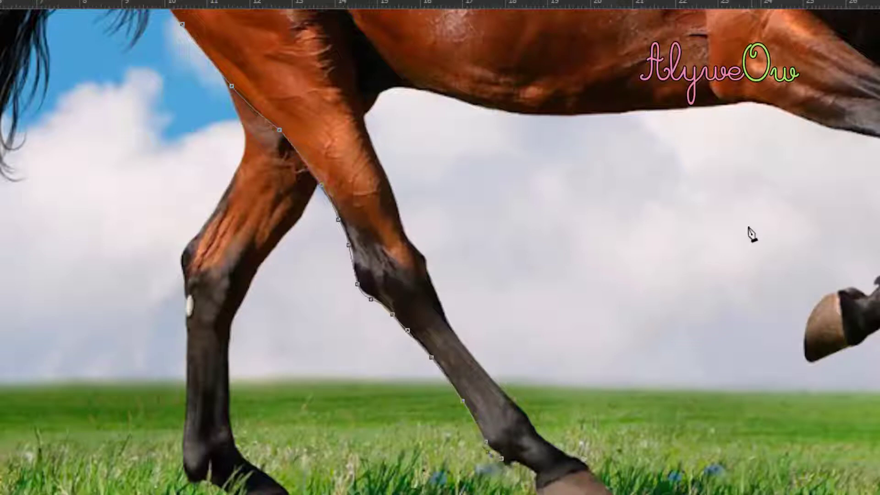
Step: Undo the last anchor point and retrace the underside of the near hind fetlock, bending the path into the hollow behind it
key(ctrl+z)
click(527, 255)
click(496, 451)
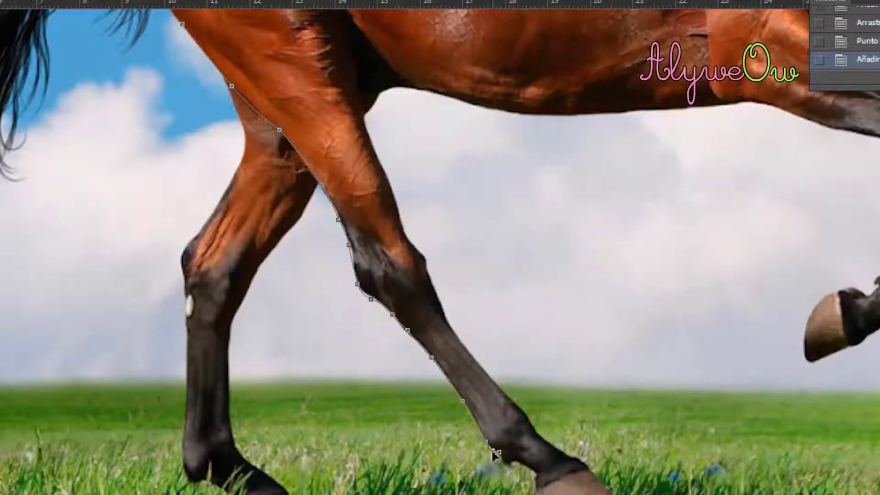
click(507, 466)
drag(493, 452, 514, 464)
click(503, 459)
click(523, 464)
click(515, 465)
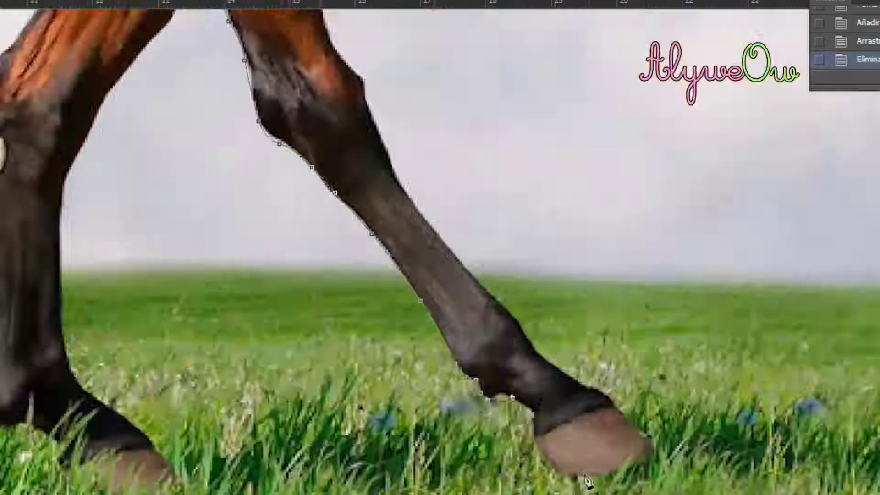
click(437, 331)
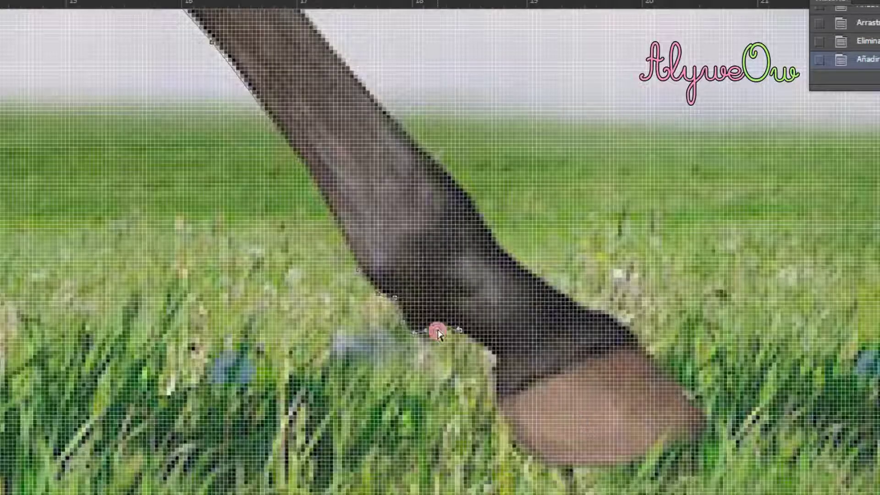
drag(438, 331, 440, 322)
Step: Trace the back of the near hind pastern down to the top of the hoof, adjusting the curves
click(500, 363)
click(482, 348)
drag(482, 348, 485, 347)
click(497, 399)
click(499, 379)
drag(499, 379, 497, 378)
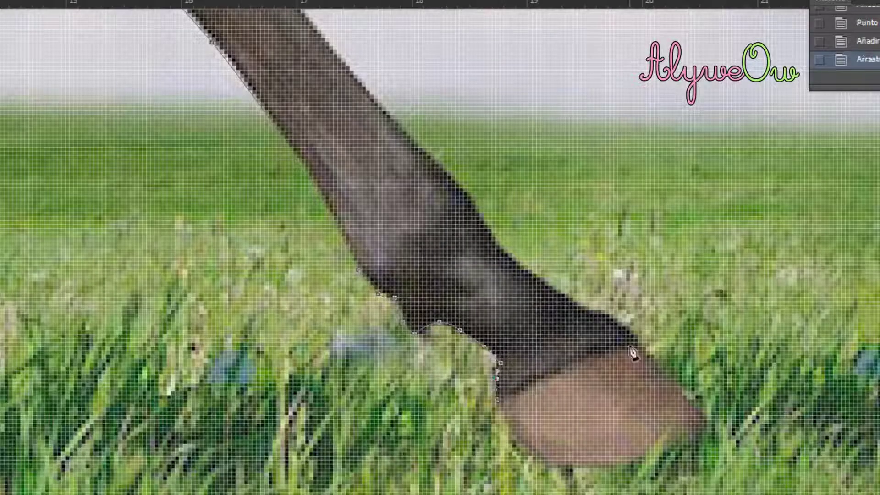
Step: Trace the near hind hoof around its heel, sole and toe and up its front edge to the coronet
click(552, 466)
click(529, 444)
click(704, 428)
click(623, 445)
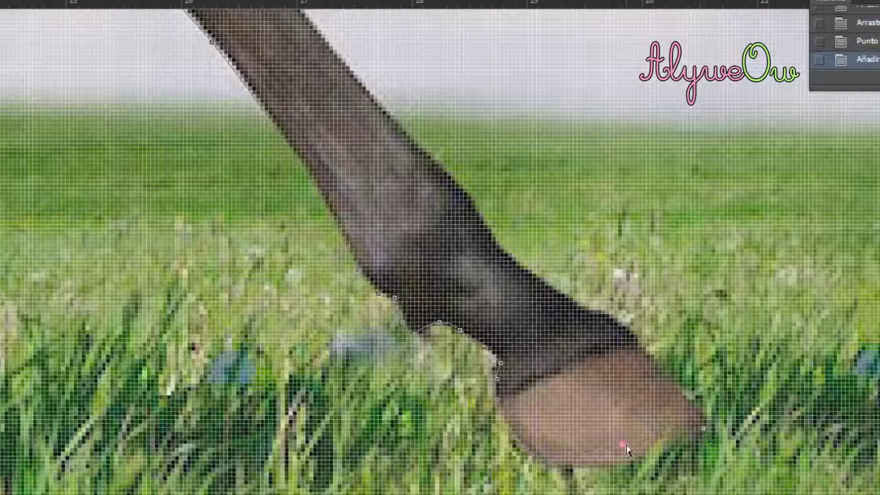
click(638, 343)
click(669, 383)
Step: Trace over the coronet and up the pastern to the front of the fetlock, removing a misplaced segment edit and reshaping the curve
scroll(681, 392, down, 3)
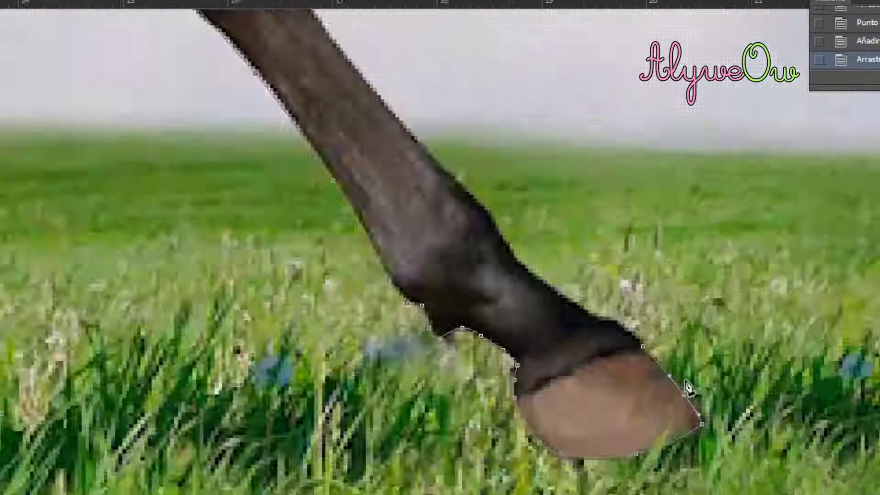
click(578, 315)
drag(637, 337, 637, 339)
scroll(595, 378, up, 3)
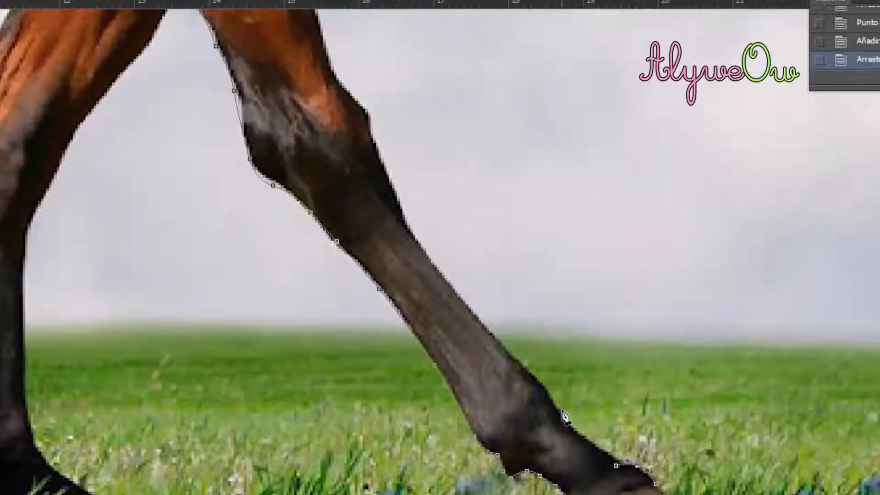
drag(570, 427, 570, 428)
click(878, 79)
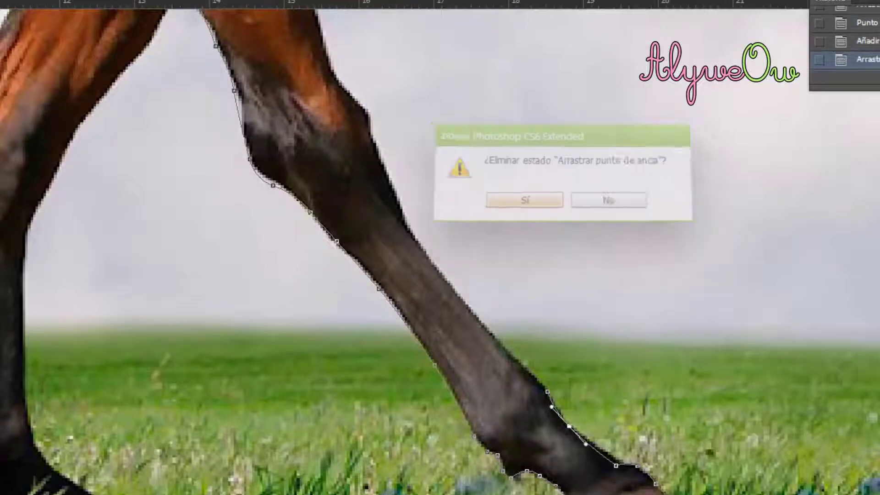
key(Return)
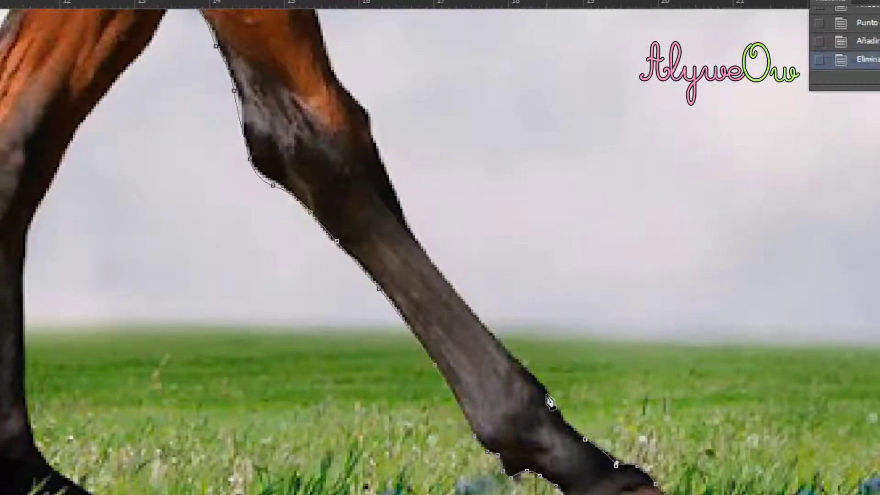
drag(566, 418, 553, 397)
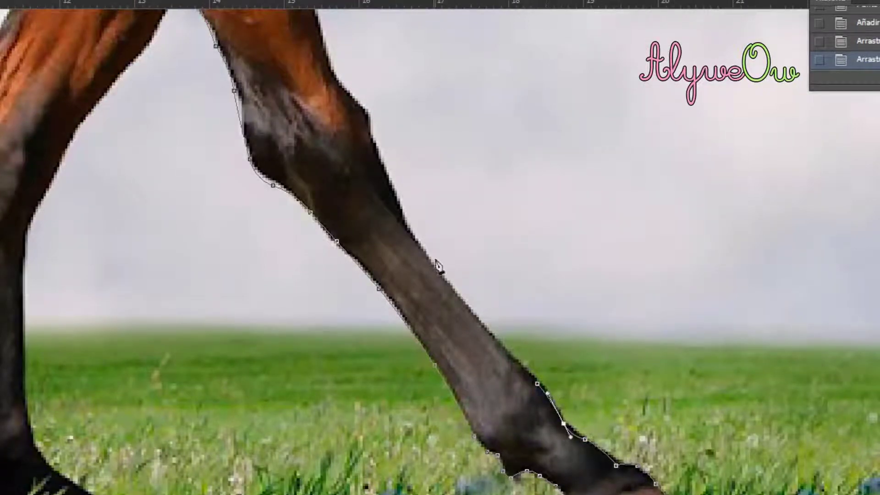
Step: Continue the path up the front of the near hind cannon and around the front of the hock
click(408, 230)
scroll(491, 253, up, 3)
click(393, 345)
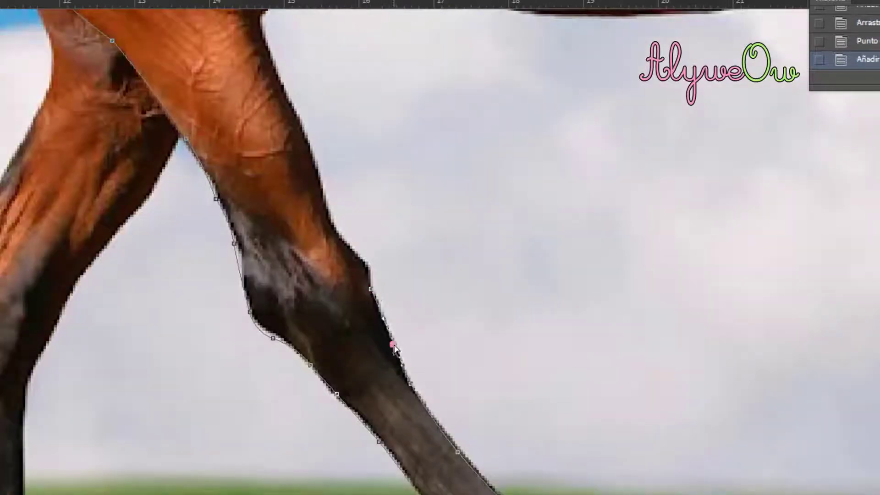
click(368, 268)
scroll(330, 318, up, 2)
drag(346, 355, 345, 358)
Step: Trace the front edge of the near hind leg up to the belly and along the dark flank fold, bending the segments
scroll(344, 284, up, 3)
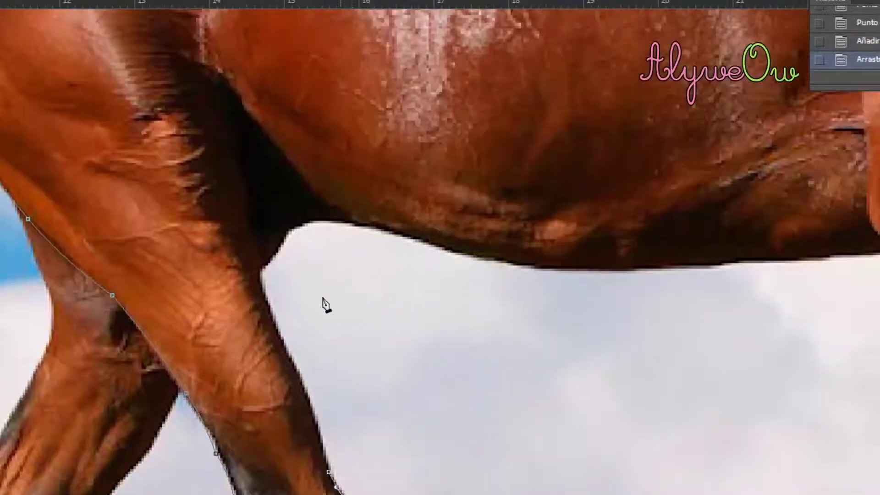
click(265, 303)
drag(302, 397, 311, 405)
scroll(248, 297, up, 3)
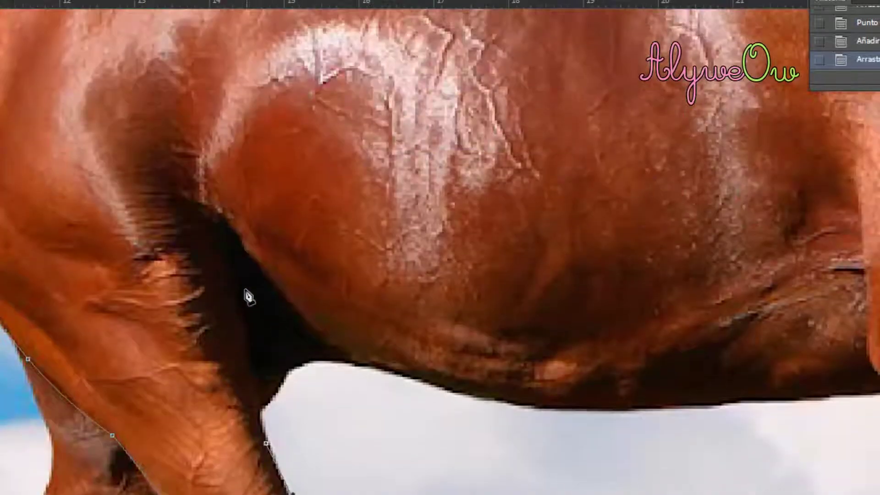
click(216, 227)
click(240, 334)
drag(241, 334, 244, 322)
drag(257, 376, 253, 392)
Step: Finish the path at the top of the flank fold with a curved segment, then stroke the near hind-leg path and delete it
click(194, 190)
click(205, 209)
drag(205, 209, 199, 206)
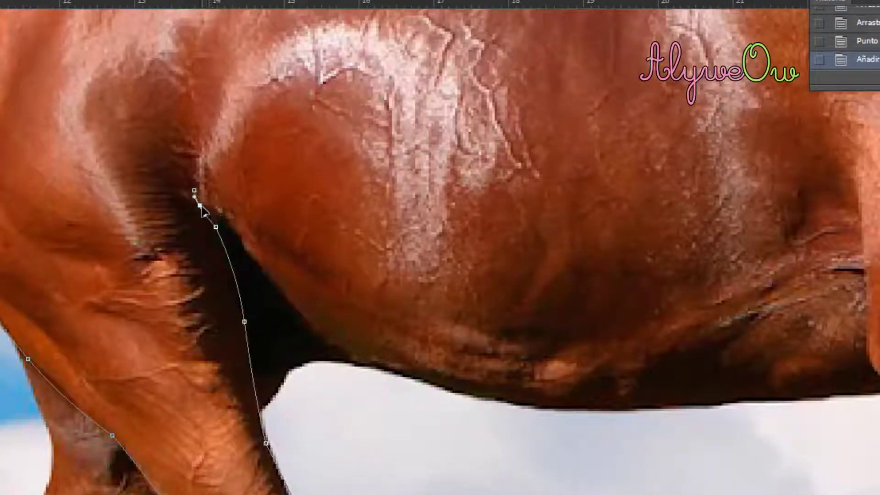
right_click(276, 354)
click(347, 95)
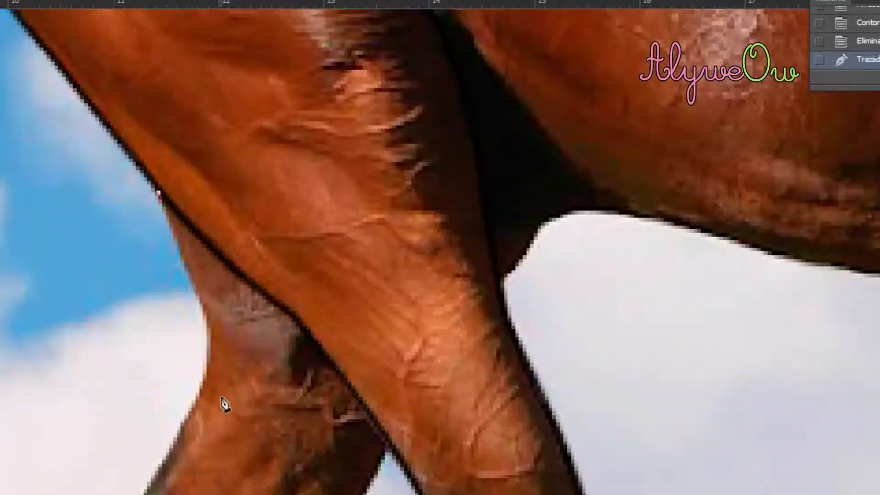
Step: Trace the rear edge of the far hind leg from where the near thigh crosses it down around the hock
drag(192, 411, 220, 404)
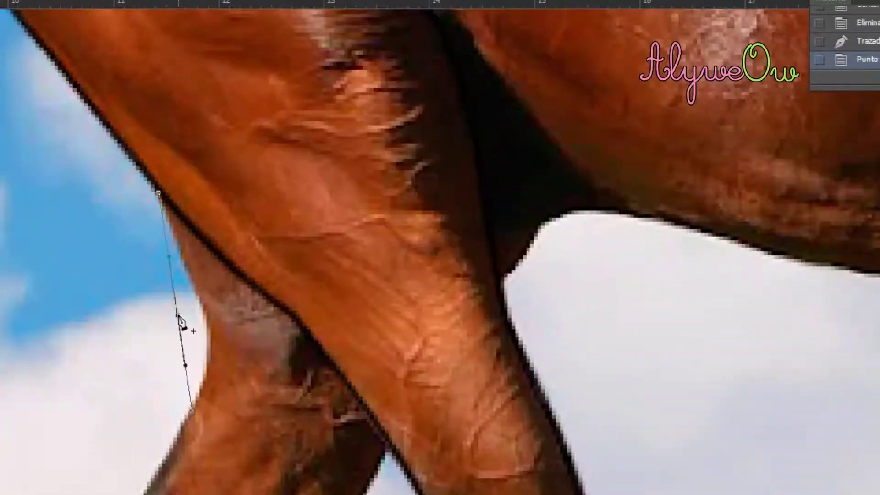
drag(201, 325, 206, 336)
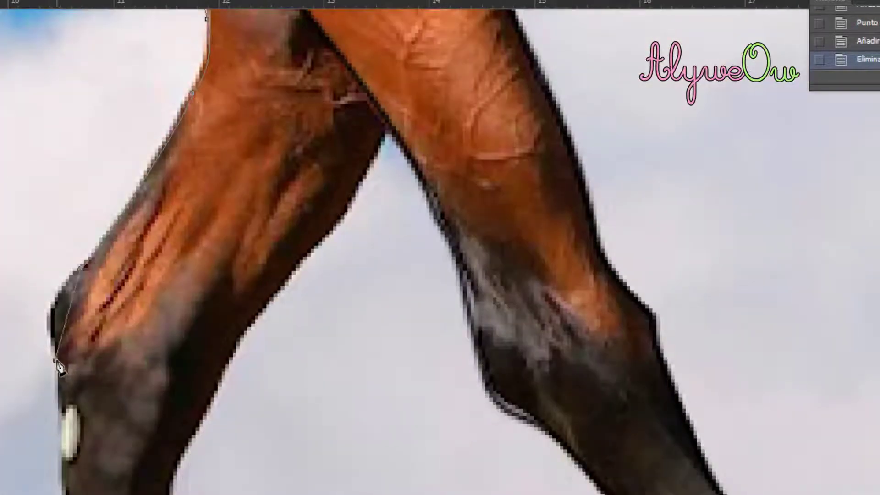
click(56, 361)
click(68, 316)
mouse_move(68, 316)
mouse_down()
mouse_move(52, 309)
mouse_move(55, 289)
mouse_move(67, 319)
mouse_up()
Step: Continue the path down the rear of the far hind cannon to the back of the fetlock, curving it to fit
scroll(67, 342, down, 3)
click(62, 360)
click(58, 290)
scroll(59, 293, down, 6)
click(58, 452)
click(61, 318)
scroll(67, 320, down, 5)
click(62, 432)
click(60, 380)
drag(60, 379, 55, 385)
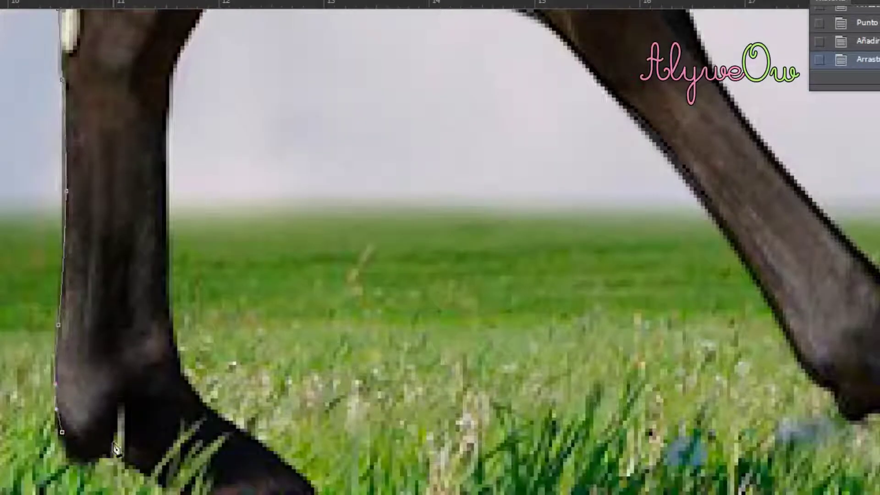
Step: Curve the path around the underside of the far hind fetlock and onto the back of the pastern
click(114, 440)
click(88, 436)
drag(88, 437, 84, 452)
drag(143, 470, 160, 478)
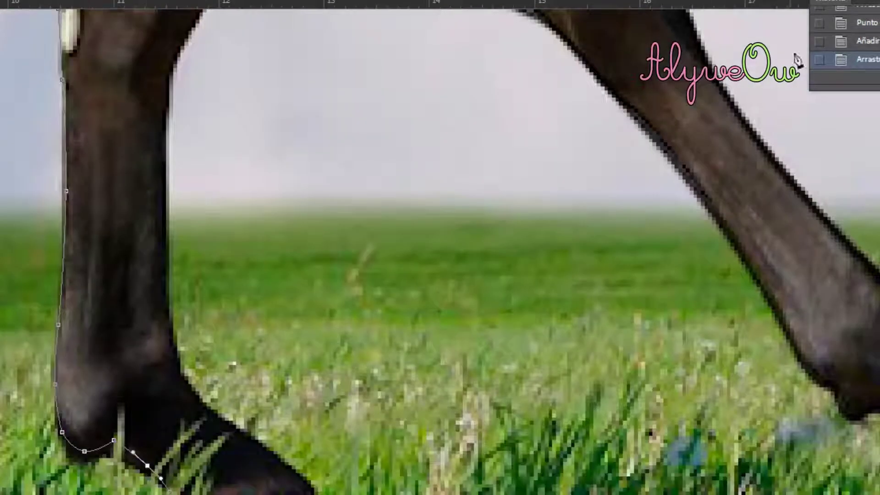
key(ctrl+alt+z)
key(ctrl+alt+z)
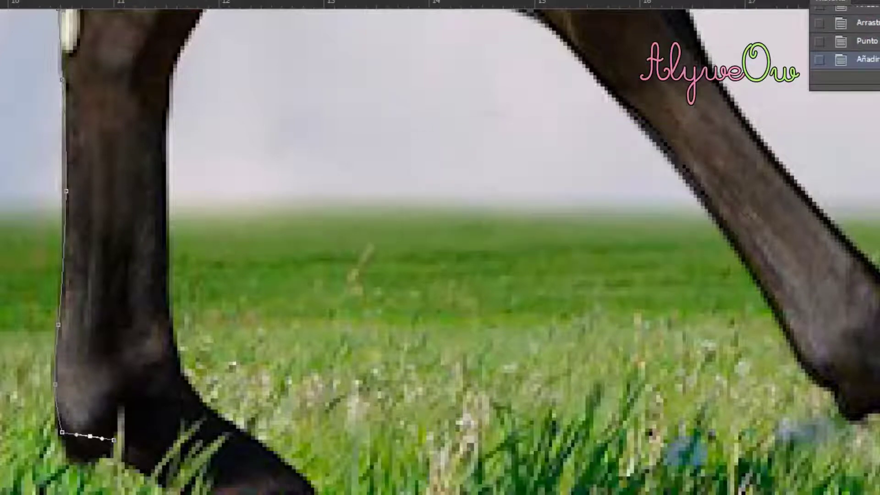
drag(77, 458, 88, 464)
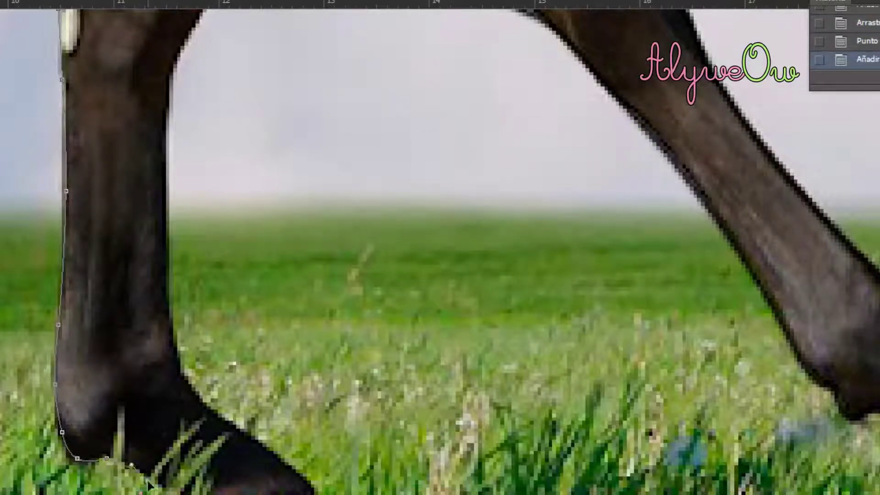
drag(148, 482, 156, 481)
scroll(184, 456, down, 3)
key(ctrl+alt+z)
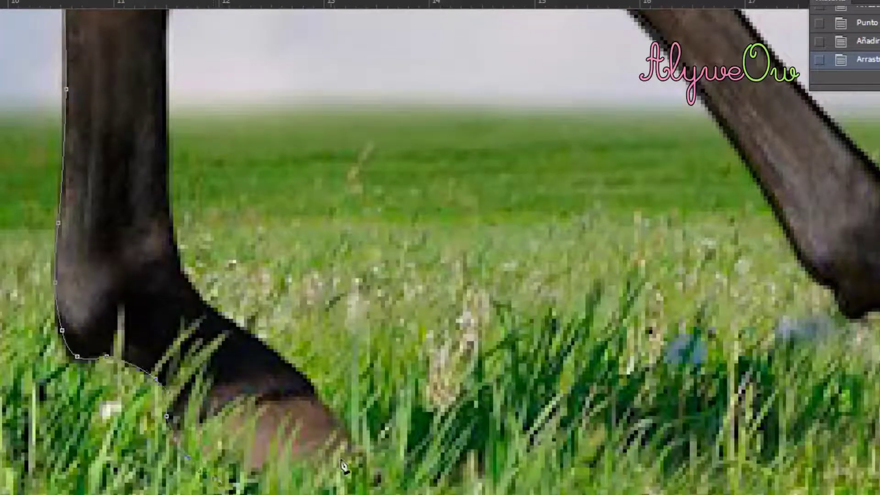
Step: Carry the path across the grass-covered far hind hoof and up the front of the pastern, bending the segments
drag(303, 479, 301, 483)
click(318, 397)
drag(348, 439, 353, 431)
scroll(302, 394, up, 2)
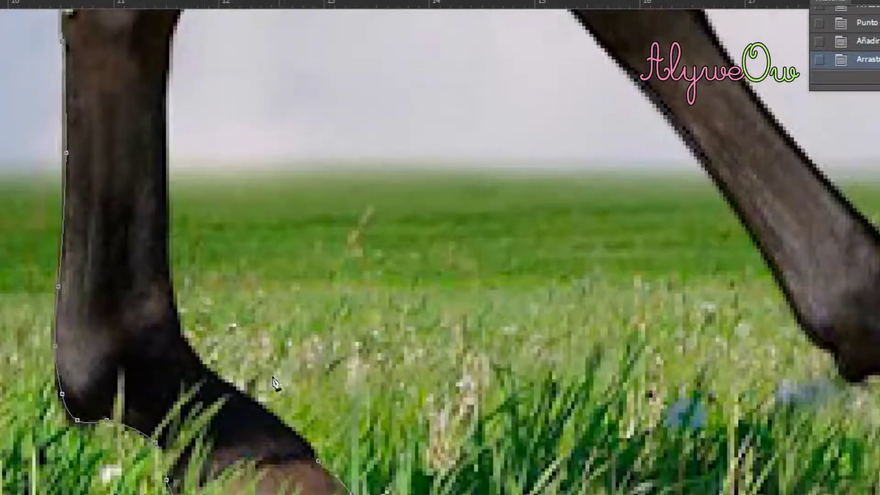
click(181, 331)
key(ctrl+z)
click(214, 376)
drag(272, 423, 285, 424)
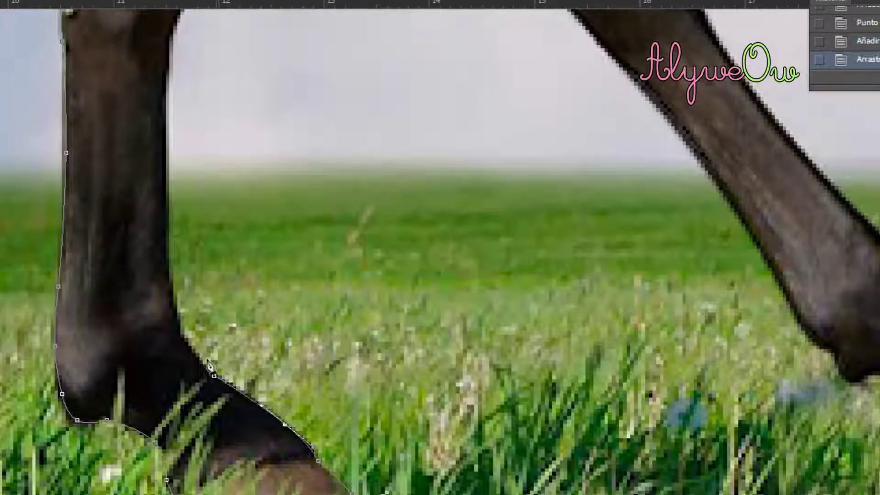
Step: Continue the path over the front of the far hind fetlock and up the front of the cannon
click(170, 275)
drag(196, 334, 166, 349)
scroll(191, 293, up, 6)
click(174, 241)
scroll(196, 282, up, 3)
Step: Trace the front of the far hind hock and gaskin up to where the near thigh crosses it, adding curves
click(244, 208)
click(219, 256)
drag(218, 257, 226, 238)
scroll(251, 240, up, 3)
click(337, 224)
click(295, 275)
drag(295, 275, 292, 272)
click(381, 149)
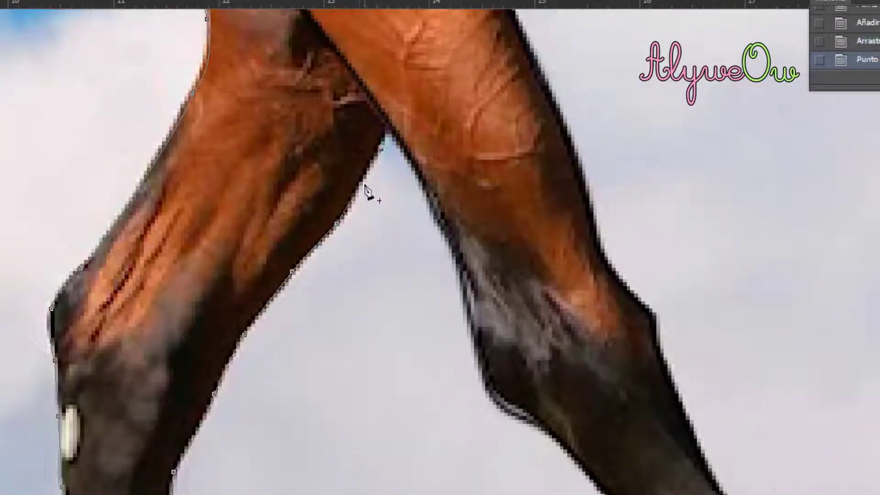
click(389, 131)
Step: Stroke the finished far hind-leg path with the brush and delete the path
right_click(389, 131)
click(419, 265)
click(706, 167)
right_click(320, 197)
click(376, 238)
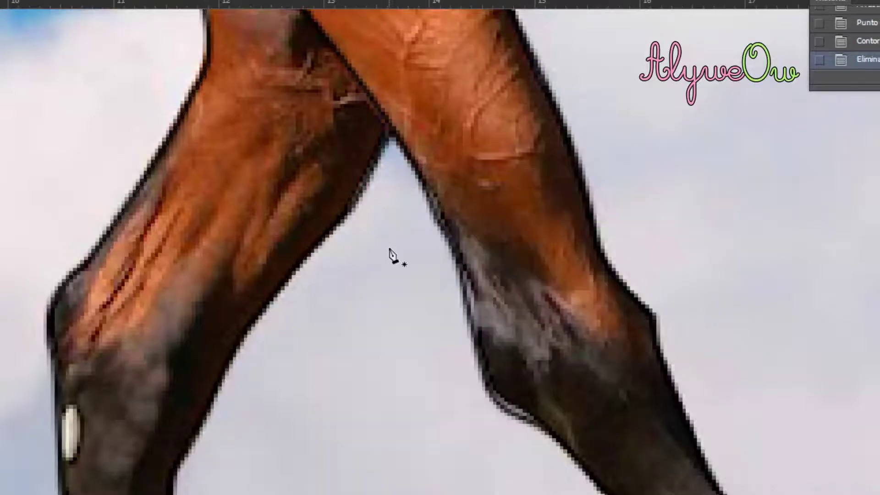
Step: Start a new path at the front of the near hind thigh and curve it through the groin onto the belly
scroll(389, 250, down, 3)
scroll(701, 275, up, 4)
click(394, 306)
click(424, 277)
click(409, 291)
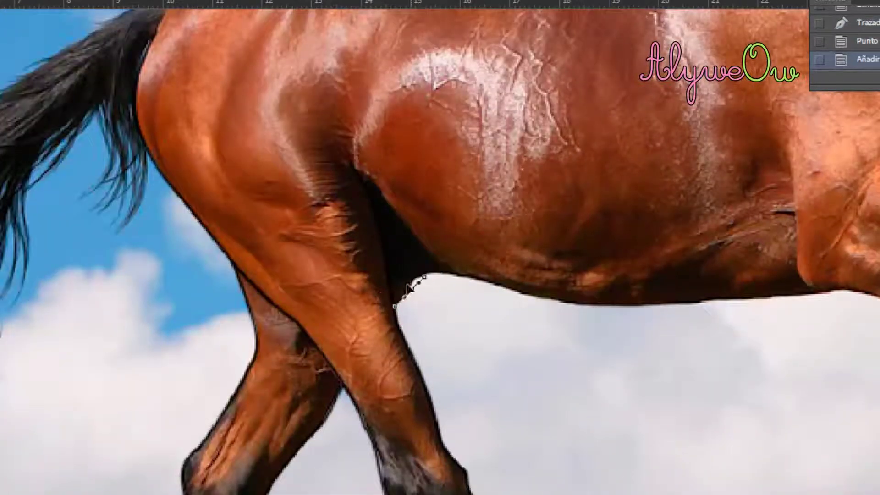
drag(439, 271, 439, 272)
scroll(827, 366, left, 1)
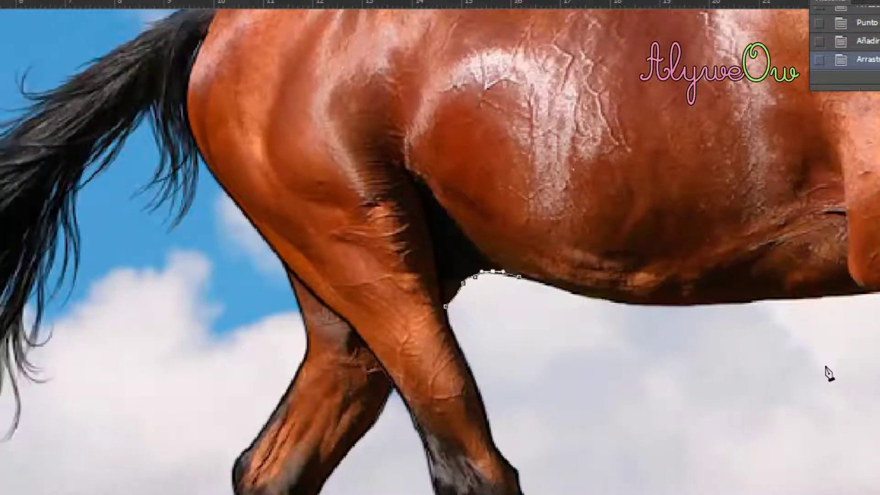
Step: Continue the path along the underside of the belly towards the near foreleg, bending it to the contour
scroll(825, 367, up, 4)
click(577, 317)
drag(496, 300, 497, 309)
click(831, 304)
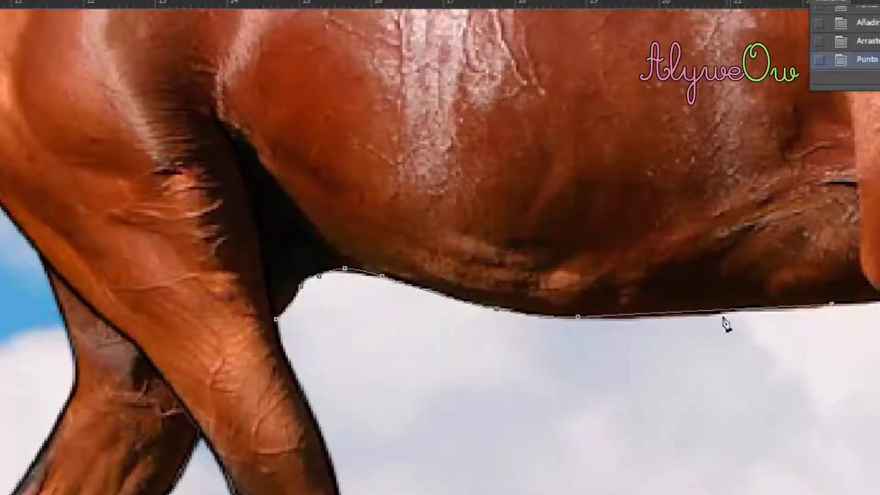
click(705, 311)
drag(704, 311, 705, 314)
Step: Extend the path from the belly past the near elbow onto the start of the forearm with curved segments
drag(877, 426, 516, 450)
click(426, 323)
click(388, 326)
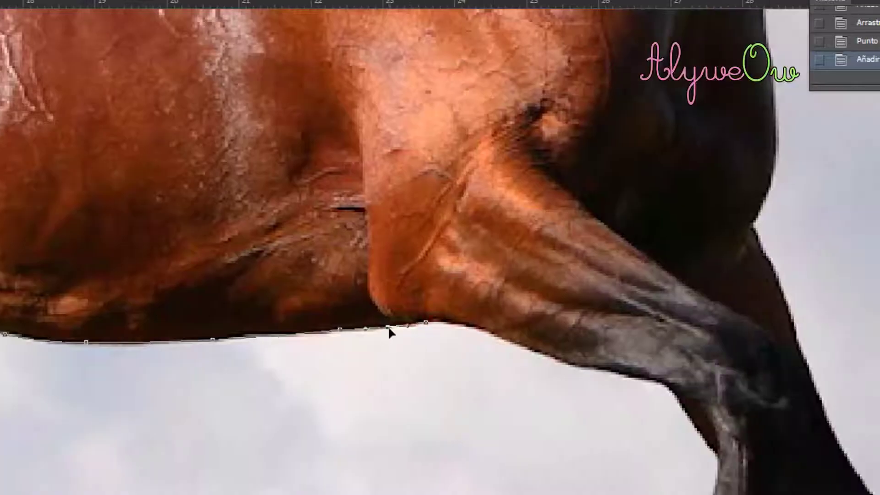
click(507, 340)
click(470, 331)
drag(470, 331, 472, 327)
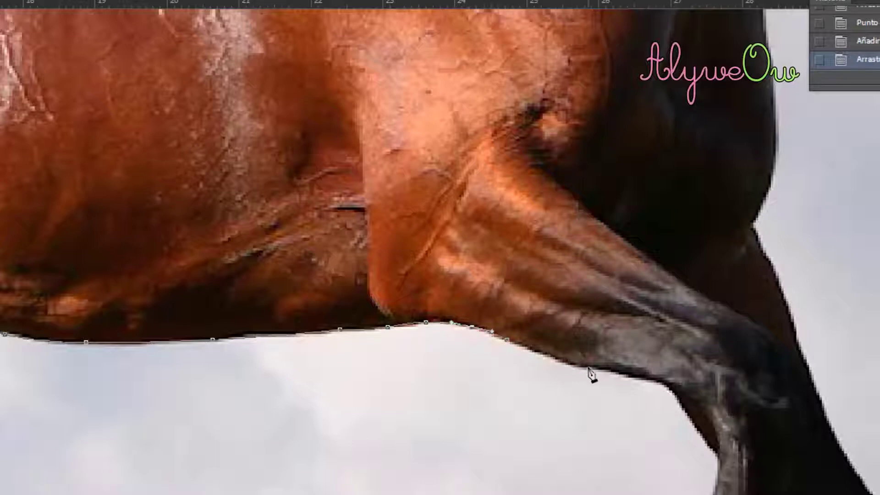
Step: Trace the lower edge of the near forearm as far as the back of the knee
click(591, 367)
click(548, 354)
click(673, 387)
click(638, 379)
drag(638, 380, 639, 377)
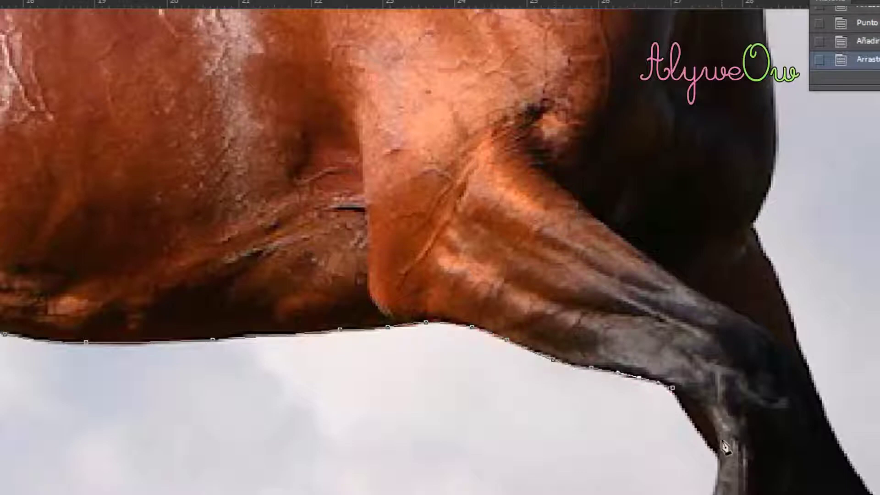
Step: Trace around the back of the near fore knee and down the cannon to the tuft at the fetlock
click(718, 459)
click(696, 423)
drag(696, 423, 710, 419)
scroll(722, 439, down, 3)
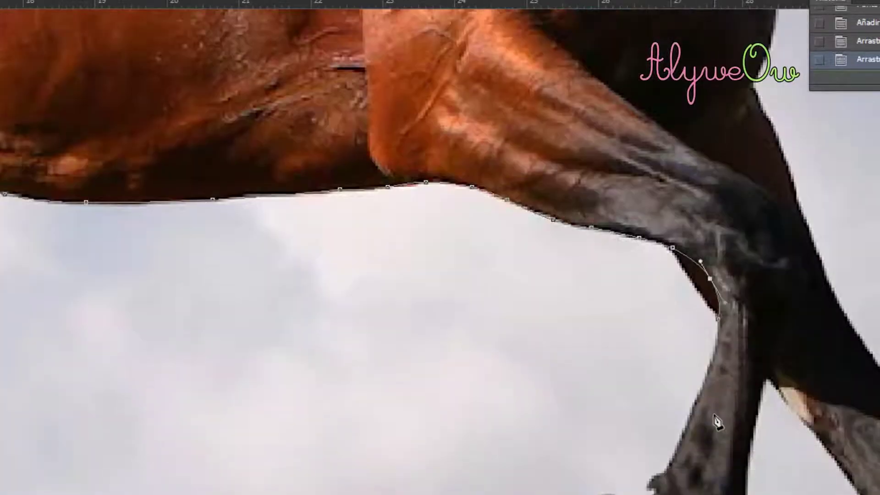
click(684, 435)
scroll(692, 390, down, 2)
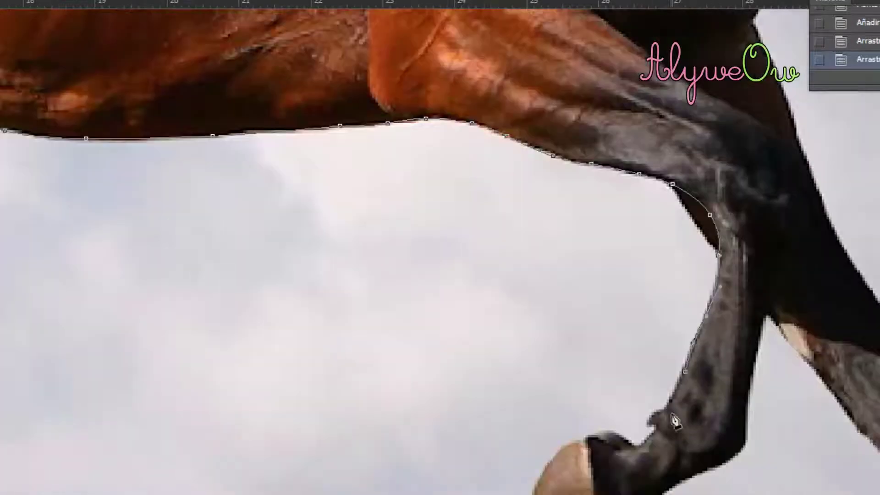
click(667, 408)
click(648, 421)
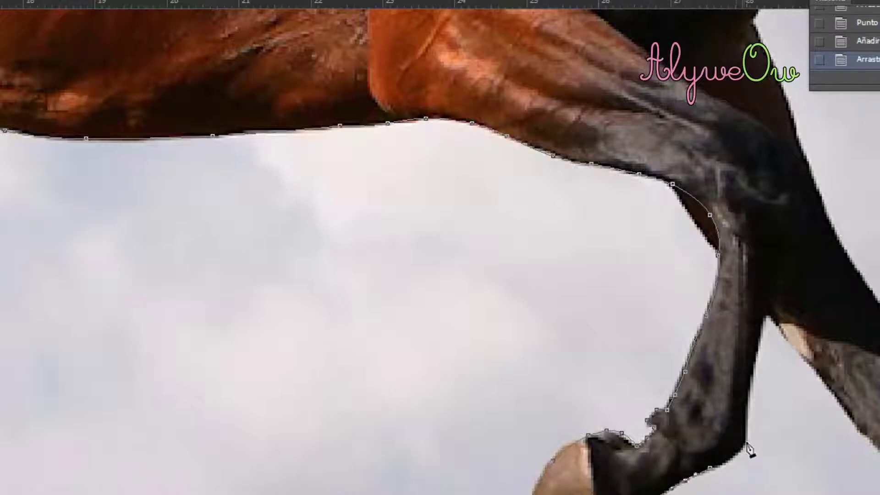
Step: Trace the front of the near fore cannon up to the knee where it overlaps the far foreleg, curving the segments
scroll(751, 444, up, 3)
click(774, 398)
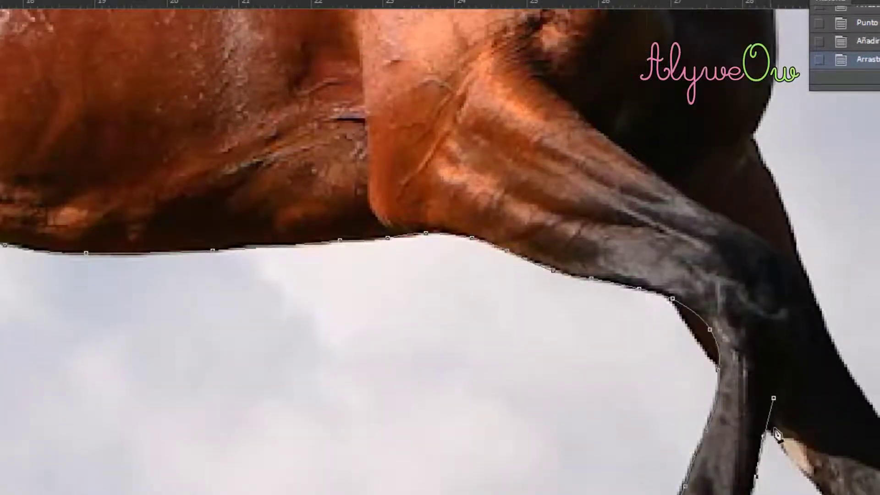
scroll(779, 438, up, 2)
drag(782, 439, 778, 456)
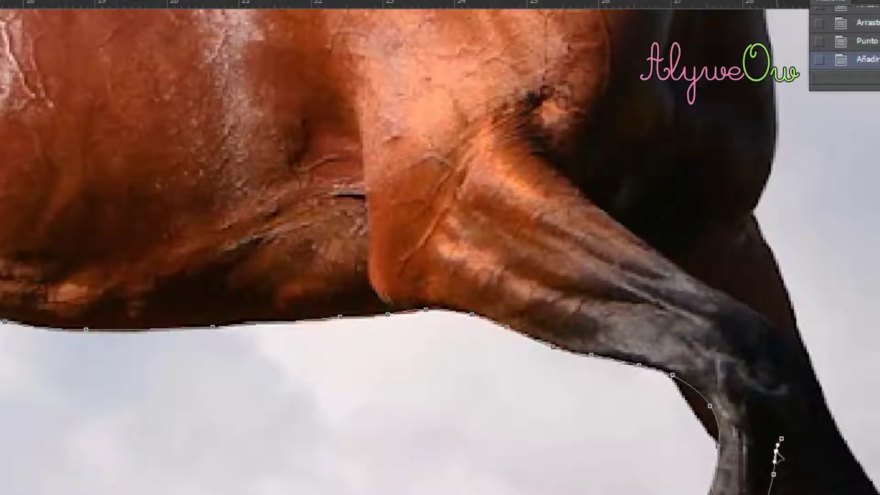
click(791, 362)
drag(786, 394, 797, 391)
scroll(797, 392, up, 3)
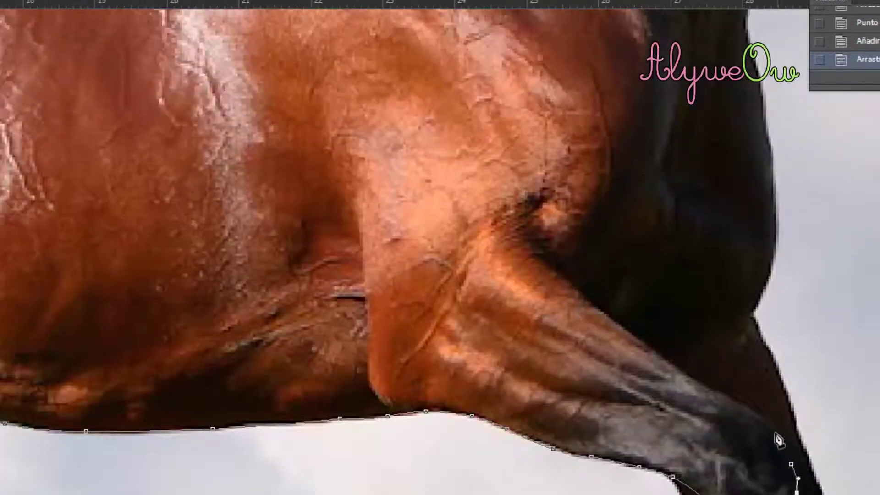
Step: Curve the path over the near knee and along the upper edge of the forearm to the chest fold
click(744, 408)
drag(765, 433, 772, 429)
click(622, 327)
click(694, 376)
drag(695, 376, 732, 403)
scroll(642, 366, up, 2)
mouse_move(547, 324)
mouse_down()
mouse_move(577, 356)
mouse_move(533, 324)
mouse_up()
scroll(564, 342, up, 3)
click(540, 304)
click(543, 333)
Step: Stroke the belly and near foreleg path with the brush and delete the path
right_click(532, 325)
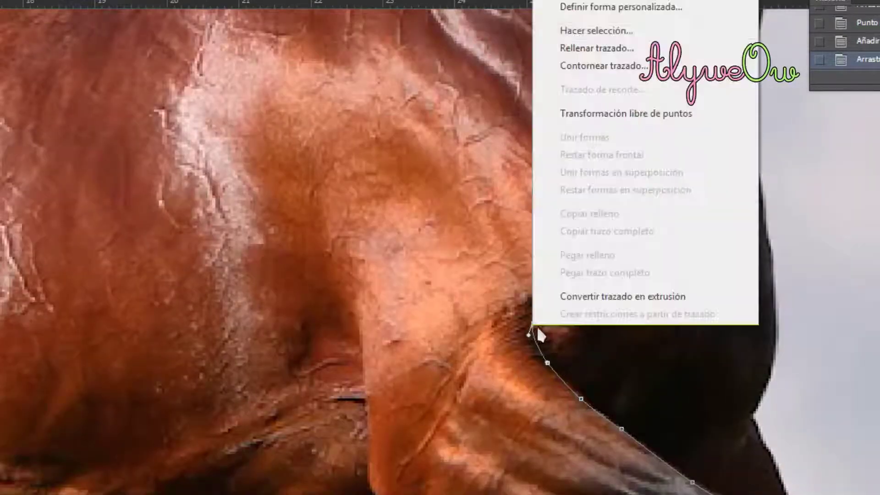
click(603, 65)
key(Return)
right_click(573, 244)
click(637, 273)
Step: Trace the short far foreleg edge visible behind the near knee with a curved path, stroke it and delete the path
scroll(596, 350, down, 1)
click(877, 366)
scroll(653, 367, down, 2)
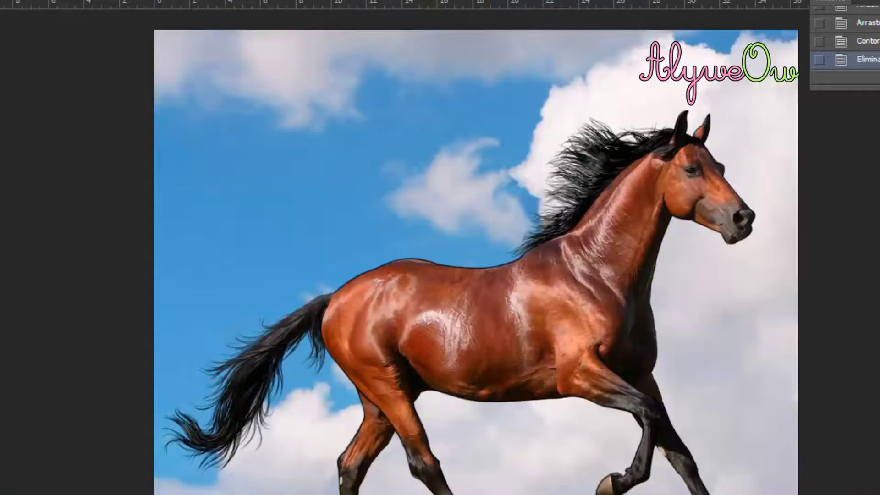
scroll(717, 350, up, 5)
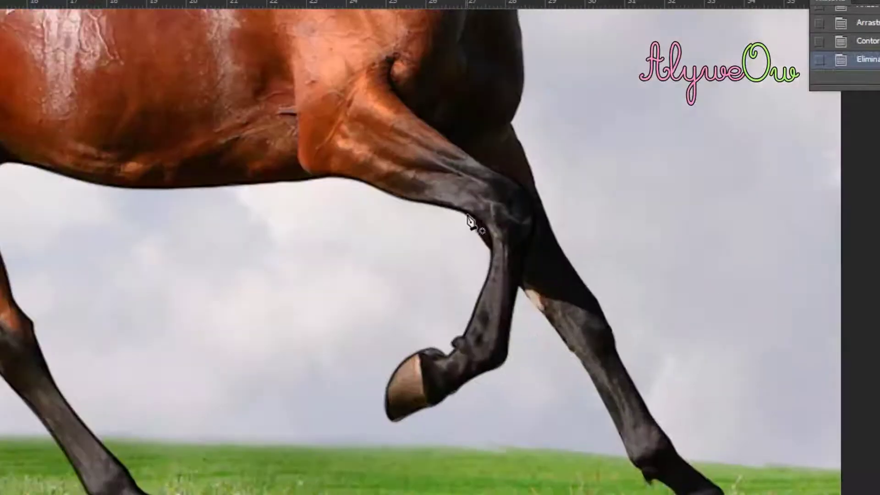
click(468, 214)
click(493, 252)
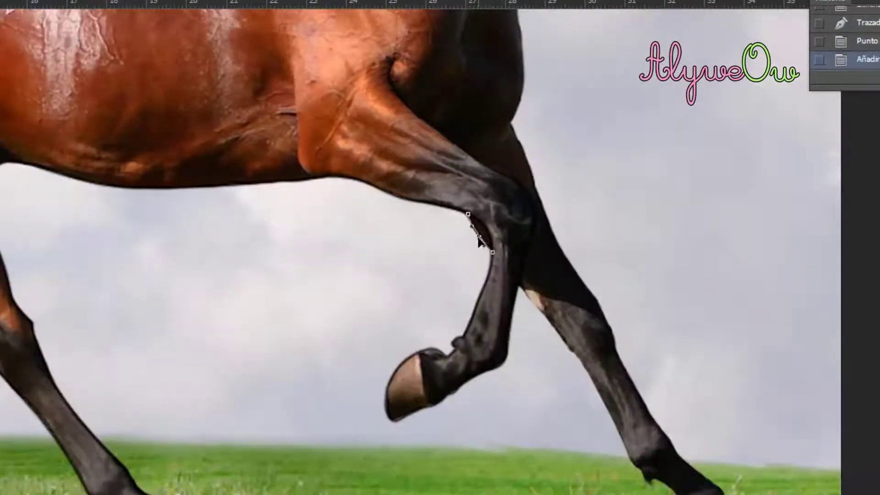
click(534, 297)
key(ctrl+z)
right_click(482, 234)
click(551, 347)
key(Return)
right_click(493, 251)
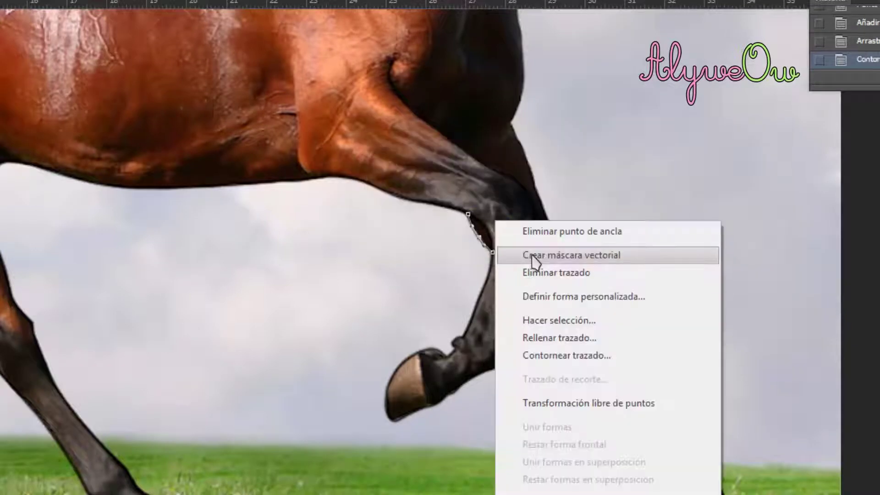
click(536, 273)
Step: Trace the rear edge of the far foreleg from where the near cannon crosses it down to the fetlock
click(518, 285)
click(545, 316)
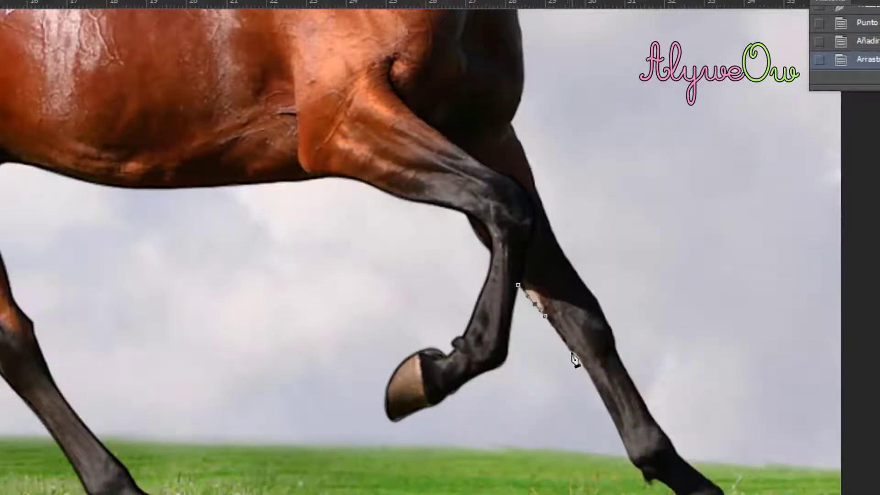
click(630, 459)
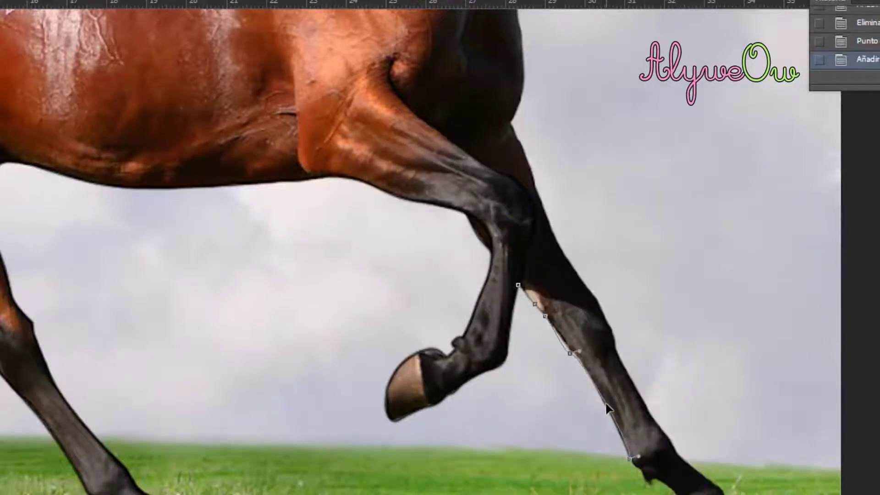
click(605, 404)
click(643, 472)
click(636, 466)
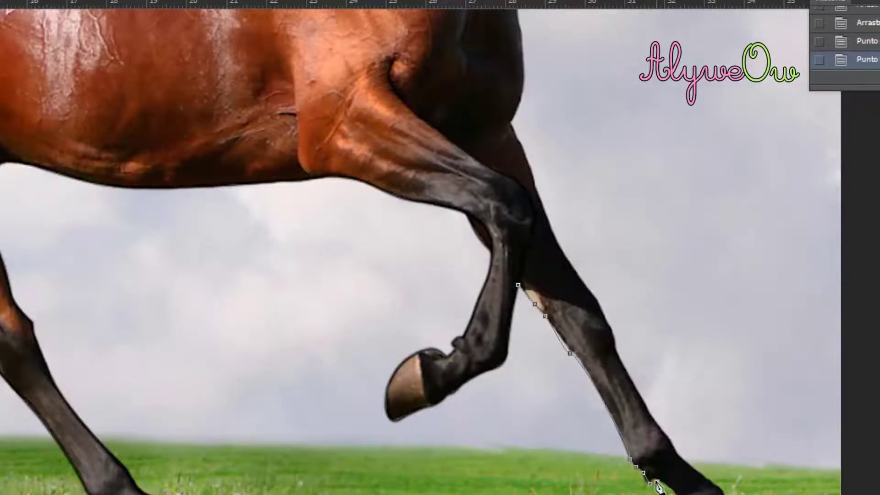
Step: Trace the small projection behind the far fore fetlock with curves, deleting the unwanted "Recoger trazado" history state
click(656, 482)
scroll(701, 471, up, 5)
click(492, 422)
click(866, 23)
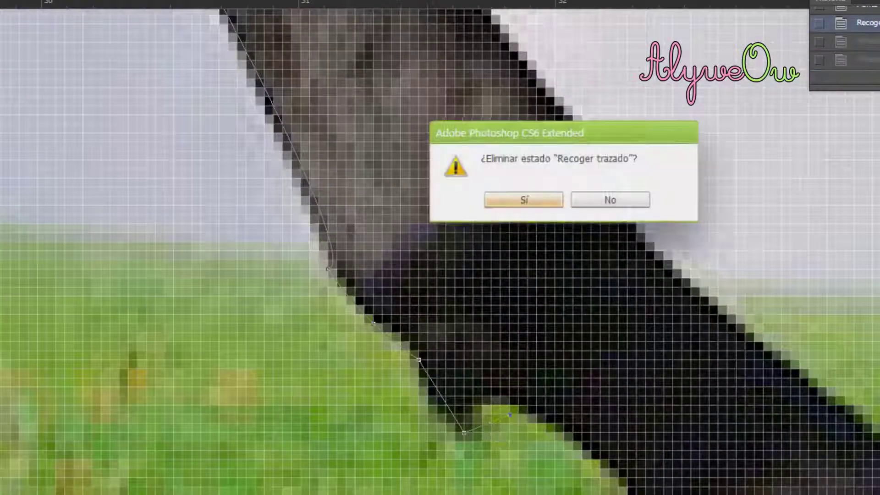
click(524, 199)
click(454, 433)
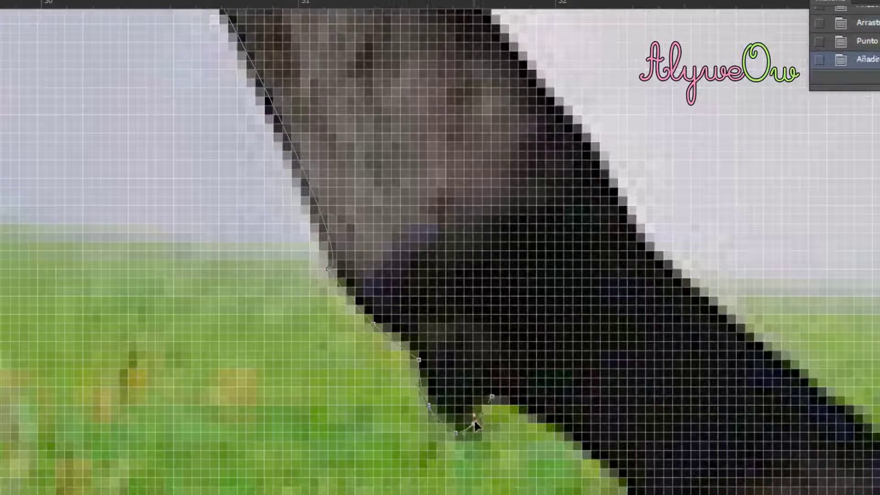
Step: Continue the path down the back of the far fore pastern to the hoof, bending the segments to fit
click(571, 457)
drag(571, 458, 583, 443)
scroll(605, 451, down, 4)
click(637, 461)
click(636, 407)
drag(636, 407, 665, 414)
Step: Trace around the far fore hoof and curve the path over the coronet at its front
scroll(647, 417, down, 3)
click(710, 462)
click(673, 404)
scroll(769, 388, down, 3)
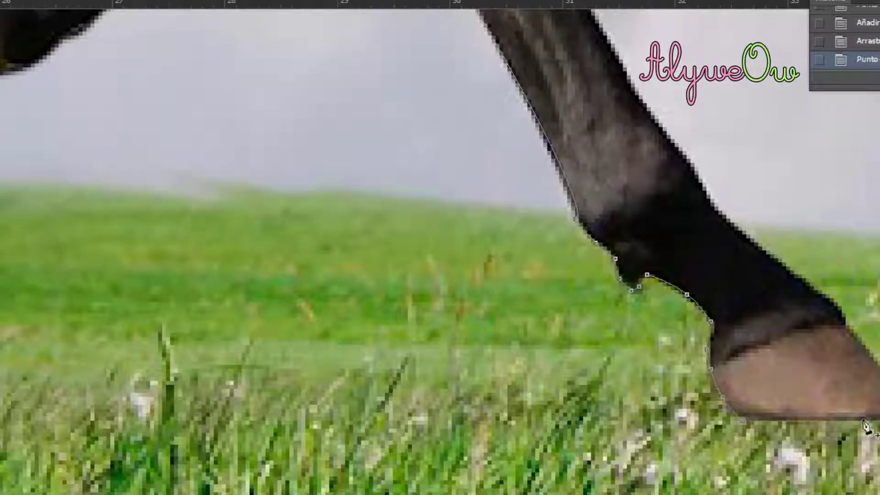
click(775, 259)
click(826, 307)
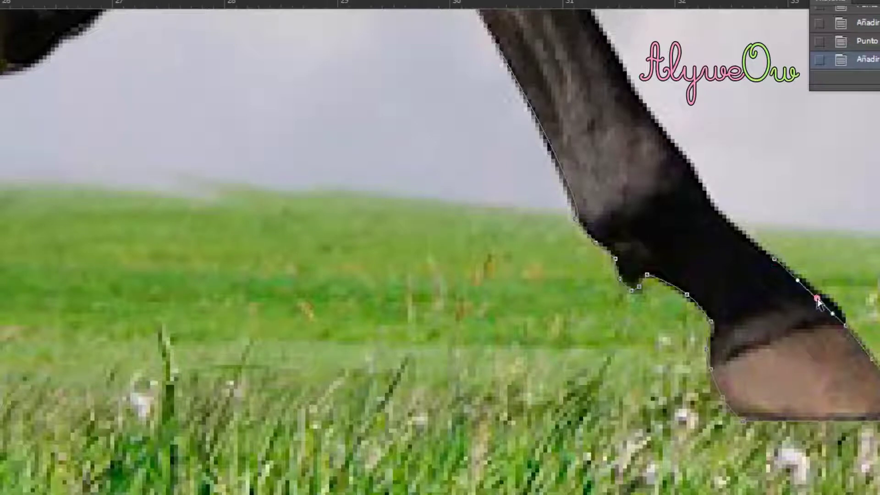
drag(826, 307, 850, 316)
Step: Trace the front of the far fore pastern and fetlock up to the cannon, curving the segments to the edge
scroll(721, 339, up, 3)
click(711, 330)
click(743, 358)
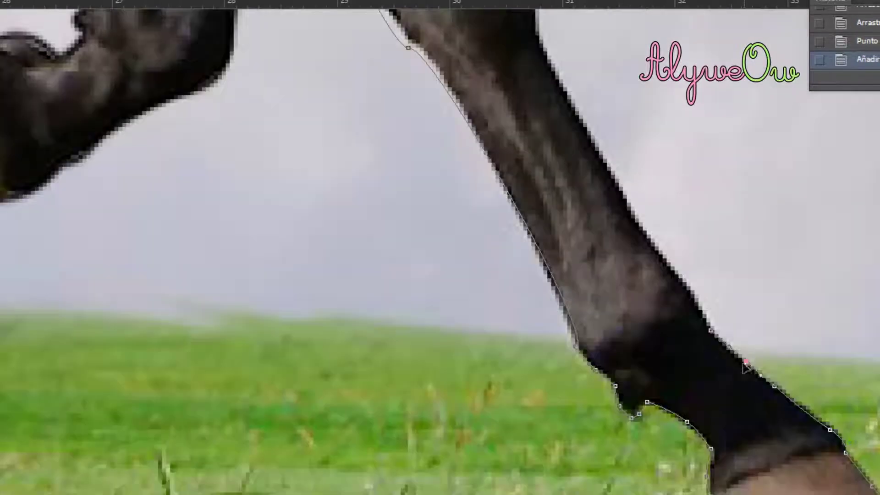
drag(743, 358, 745, 360)
scroll(677, 409, up, 3)
click(659, 395)
click(679, 424)
drag(679, 424, 685, 419)
scroll(705, 387, up, 1)
scroll(708, 392, up, 1)
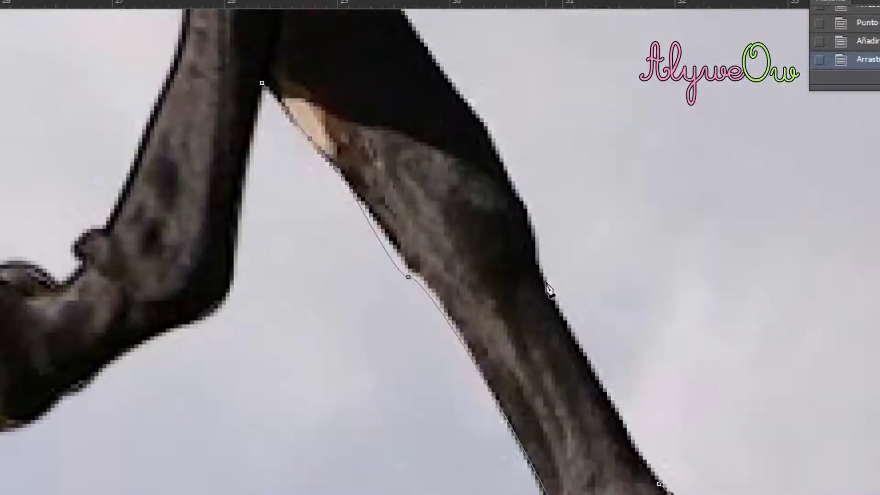
Step: Trace the path up over the front of the far fore knee, bending the segment to fit its edge
click(548, 204)
scroll(630, 369, up, 3)
click(501, 316)
click(524, 372)
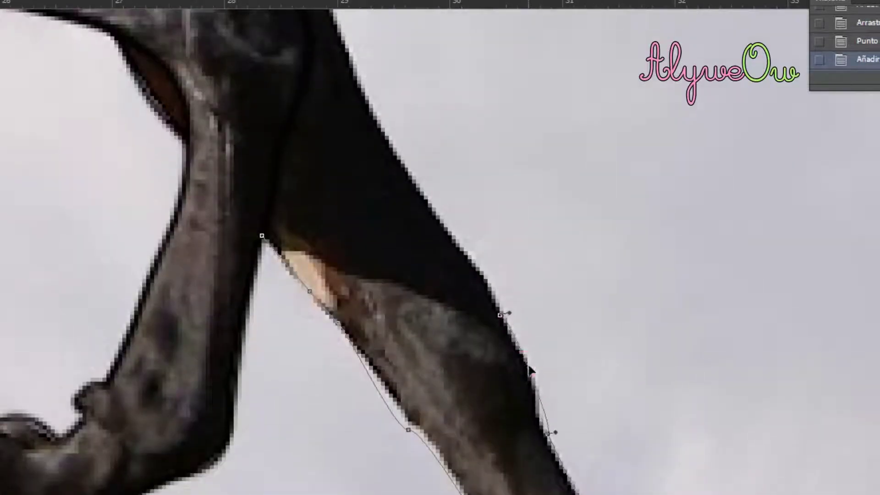
drag(525, 373, 527, 366)
drag(539, 395, 542, 415)
scroll(513, 380, up, 2)
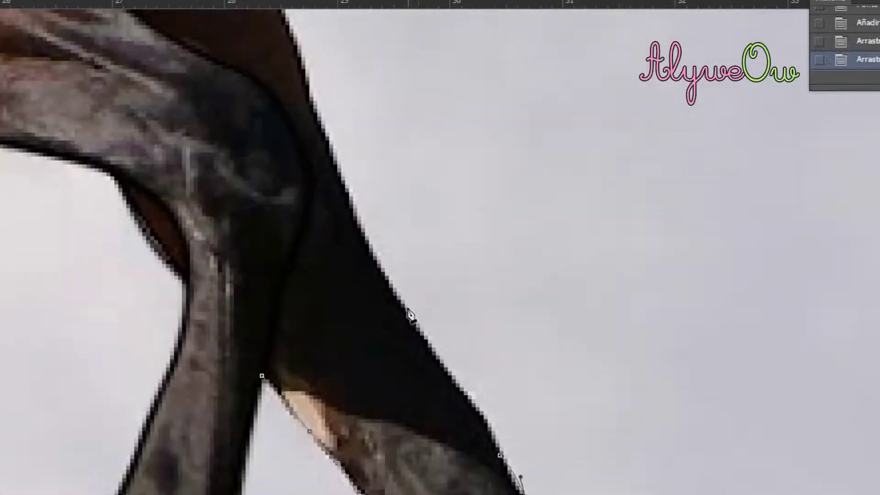
Step: Extend the path above the far fore knee to the lower forearm and curve the segment to the edge
click(405, 305)
click(451, 380)
drag(451, 381, 448, 376)
mouse_move(472, 413)
mouse_down()
mouse_move(495, 425)
mouse_move(480, 408)
mouse_up()
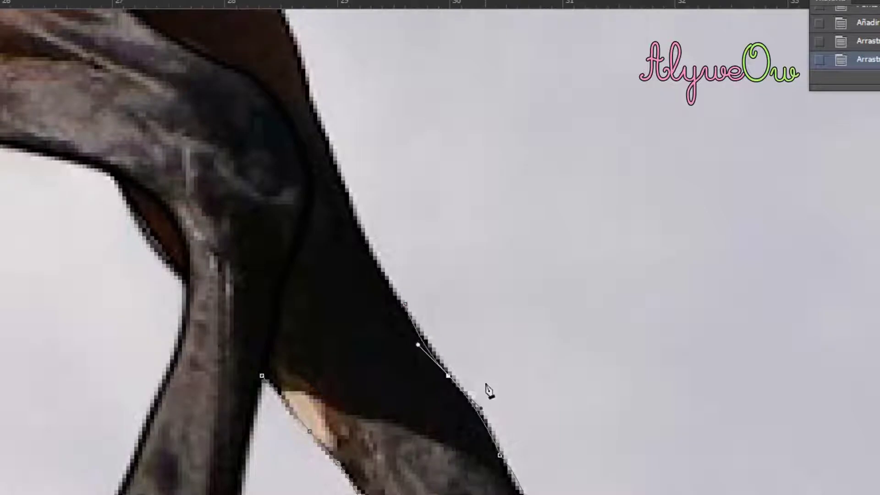
Step: Continue the path along the front of the far forearm with two more anchor points, bending the lower segment
scroll(476, 367, up, 2)
click(341, 316)
click(374, 382)
drag(373, 380, 369, 377)
scroll(316, 326, up, 2)
click(295, 322)
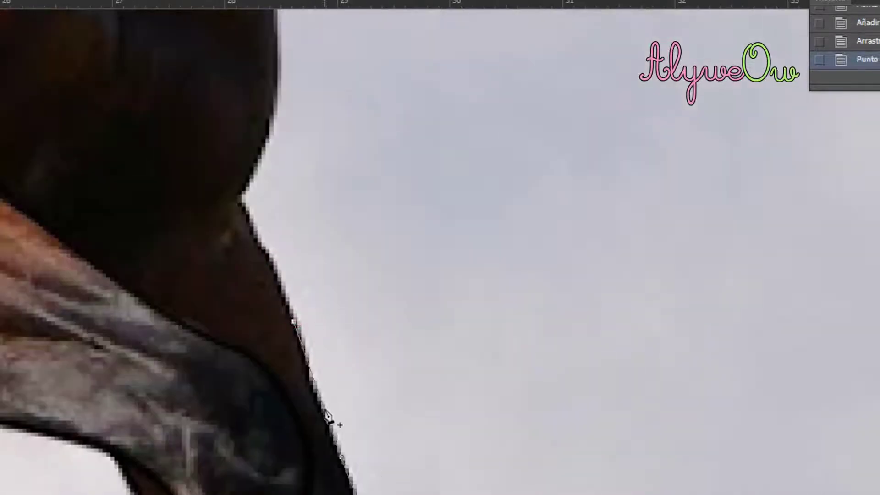
click(324, 409)
click(324, 409)
Step: Bring the path to the notch between forearm and chest, curve the segment, and undo the last two adjustments
scroll(331, 381, up, 2)
click(242, 254)
click(268, 314)
drag(269, 314, 270, 306)
mouse_move(283, 336)
mouse_down()
mouse_move(295, 359)
mouse_move(290, 350)
mouse_up()
click(282, 336)
key(ctrl+alt+z)
key(ctrl+alt+z)
Step: Trace upward around the rounded lower chest, bending both new segments to the contour
scroll(292, 307, up, 5)
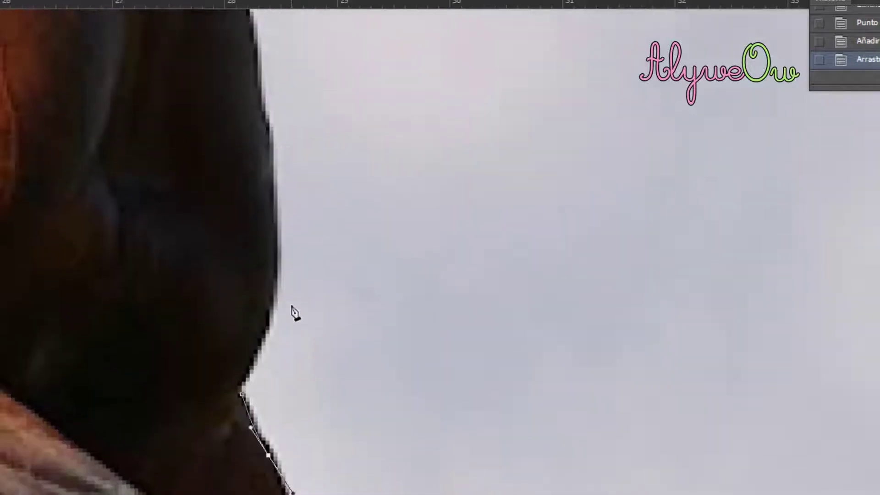
click(277, 335)
click(257, 405)
drag(258, 405, 282, 377)
scroll(334, 366, up, 2)
scroll(333, 366, up, 3)
click(269, 337)
click(274, 407)
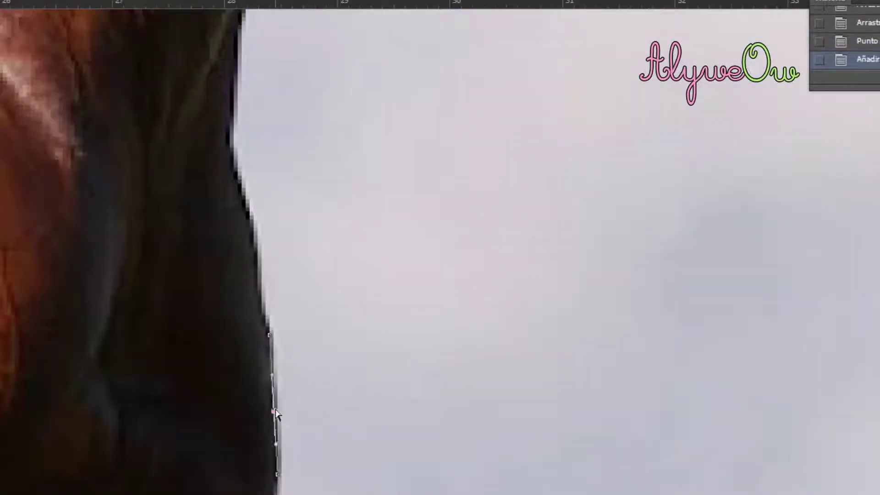
drag(274, 407, 278, 409)
Step: Continue the path up the front of the chest past the hollow at the neck's base, fitting the curves
scroll(278, 403, up, 5)
click(234, 296)
click(251, 366)
drag(253, 366, 259, 358)
drag(264, 407, 264, 408)
scroll(264, 403, up, 6)
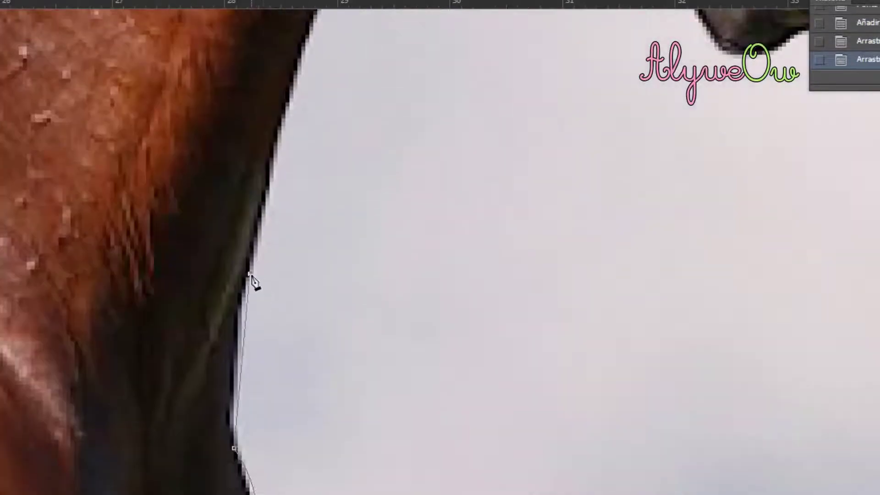
click(250, 273)
drag(242, 355, 237, 353)
Step: Trace the underside of the neck up to the throat, curving each segment to the edge
scroll(243, 344, up, 6)
click(293, 236)
drag(277, 310, 274, 307)
scroll(367, 296, up, 5)
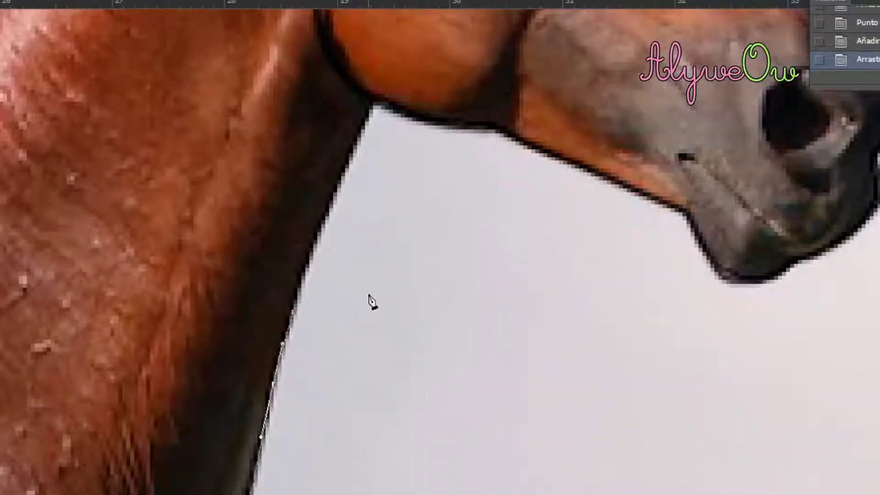
click(338, 240)
click(322, 280)
drag(321, 280, 318, 280)
click(369, 161)
click(352, 202)
drag(352, 202, 354, 205)
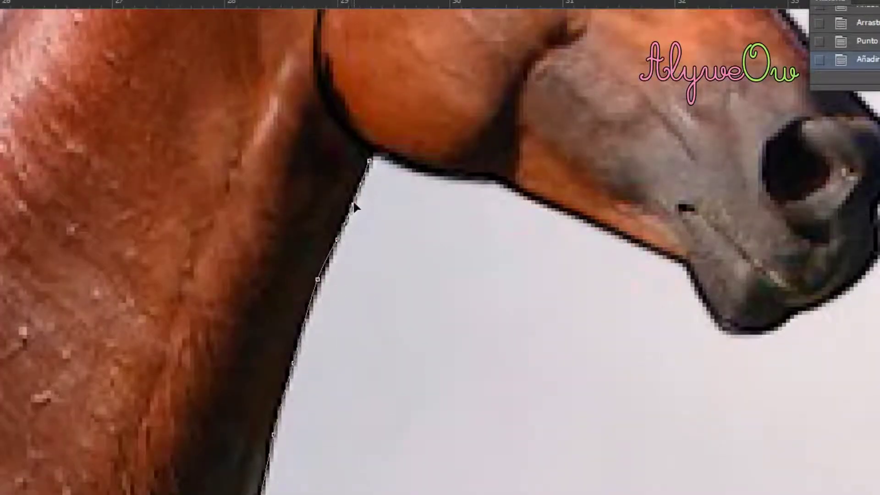
Step: End the path at the jaw line, stroke it with the brush, and delete the path
click(373, 150)
right_click(374, 178)
click(426, 301)
key(Return)
right_click(365, 240)
click(369, 273)
scroll(417, 389, down, 5)
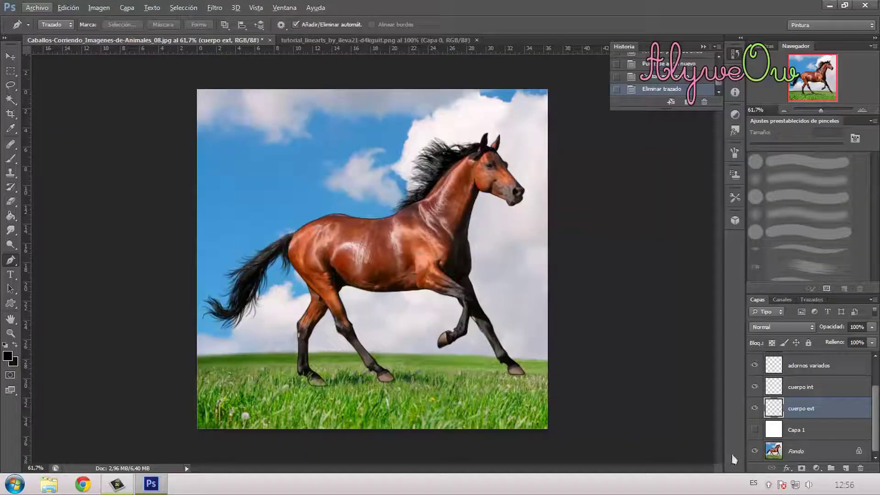
Step: Hide the "Fondo" layer and inspect the traced silhouette on its own
click(755, 451)
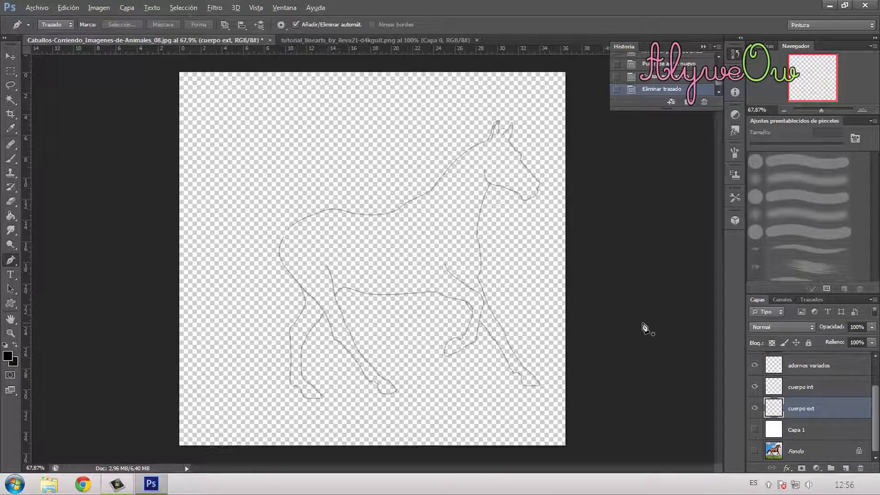
scroll(609, 370, up, 1)
scroll(626, 372, up, 1)
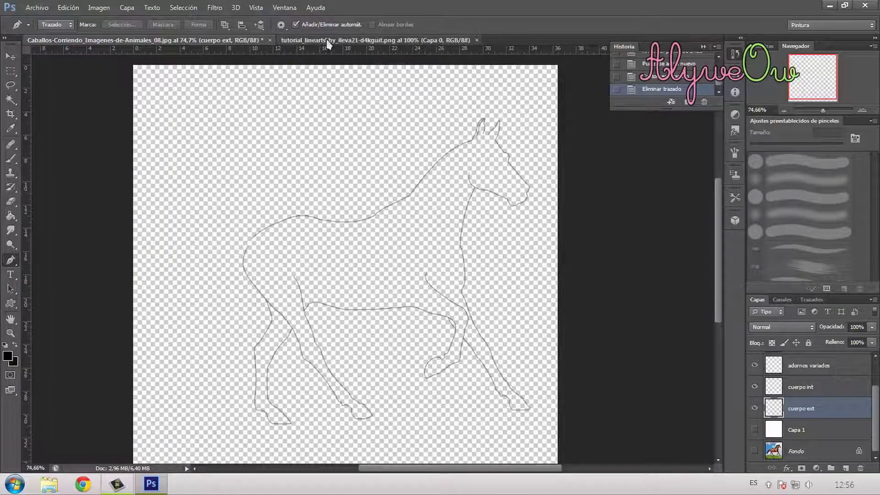
Step: Switch to the lineart tutorial document and read its section 3 on interior details and the example drawing
click(339, 40)
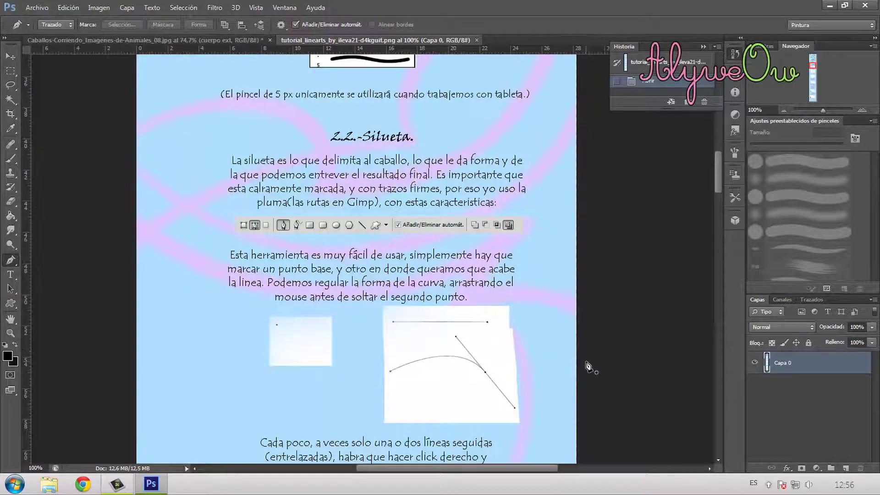
scroll(588, 367, down, 10)
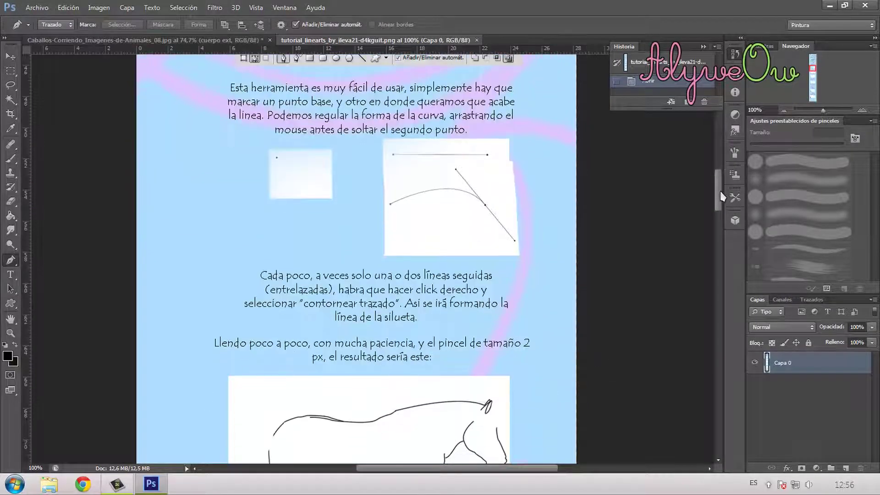
drag(720, 192, 724, 278)
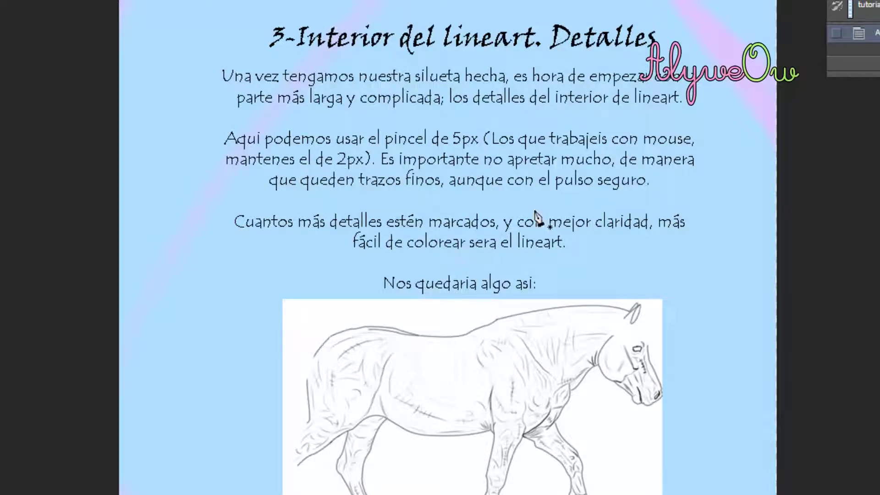
scroll(702, 226, down, 3)
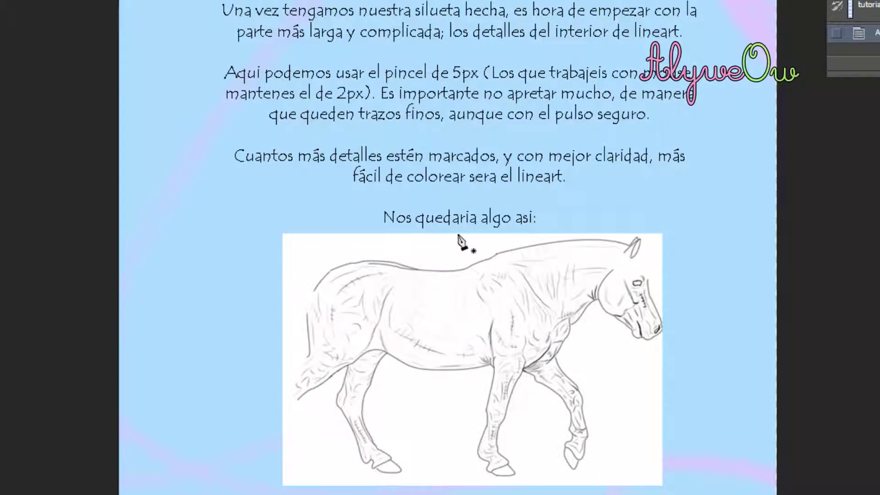
scroll(461, 241, down, 2)
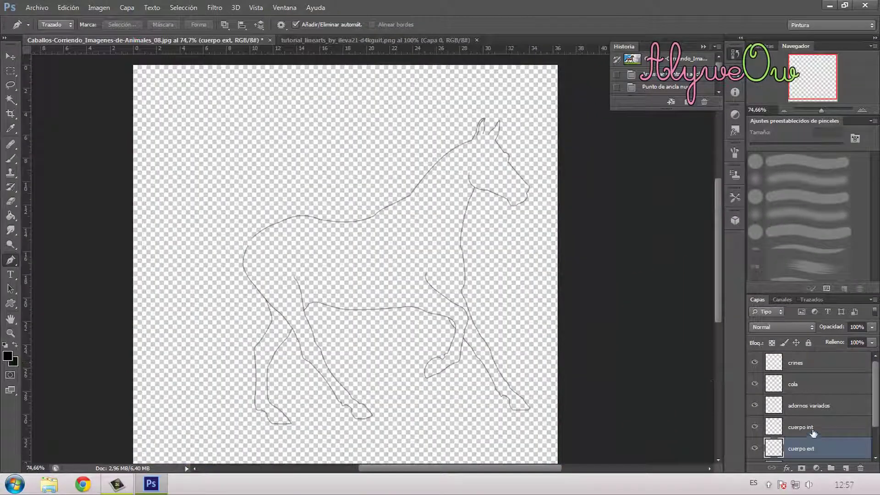
Step: Select the "cuerpo int" layer in the horse document and show the "Fondo" layer
click(814, 430)
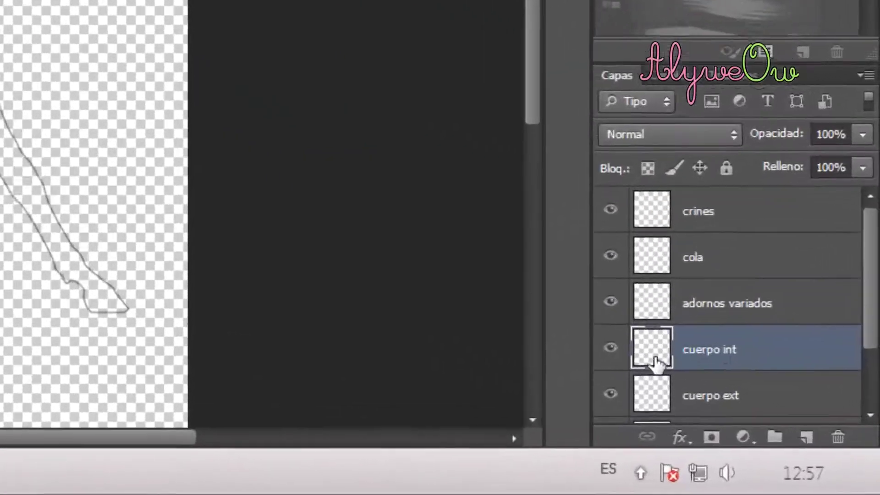
scroll(728, 360, down, 2)
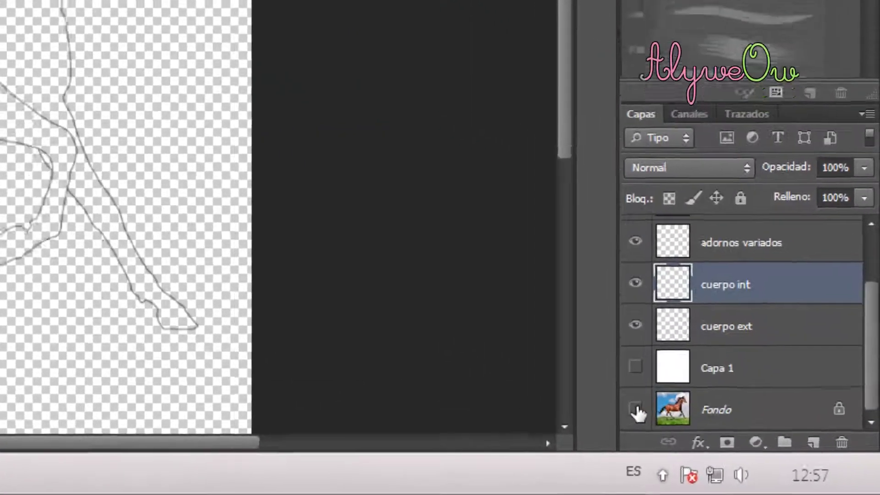
click(605, 397)
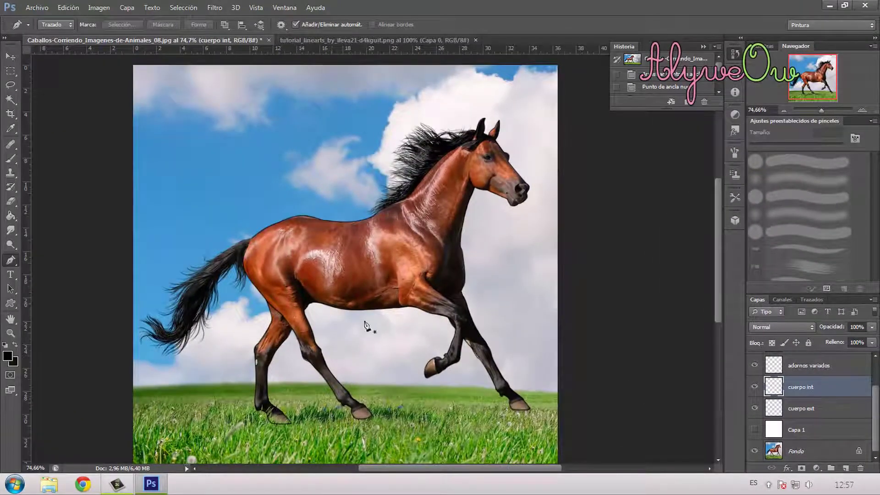
Step: Draw a slightly curved path across the top of the rearmost hind hoof, along the hoof and hair boundary
scroll(540, 222, up, 2)
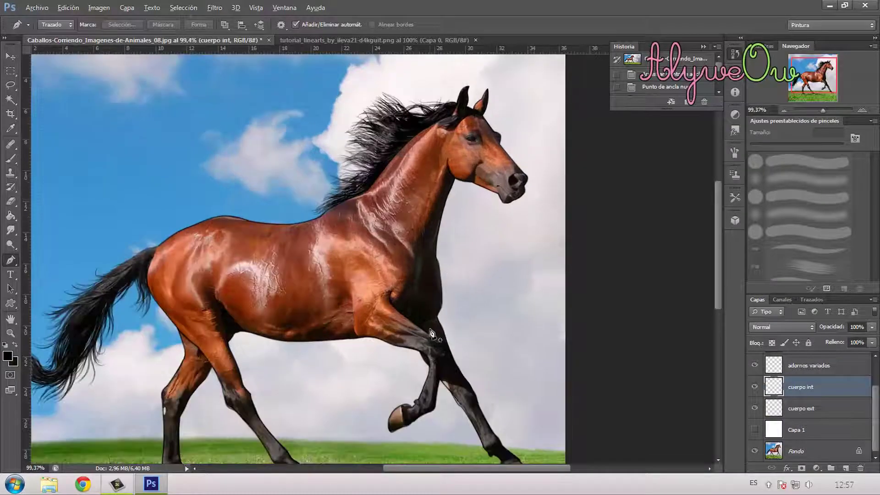
scroll(303, 367, down, 4)
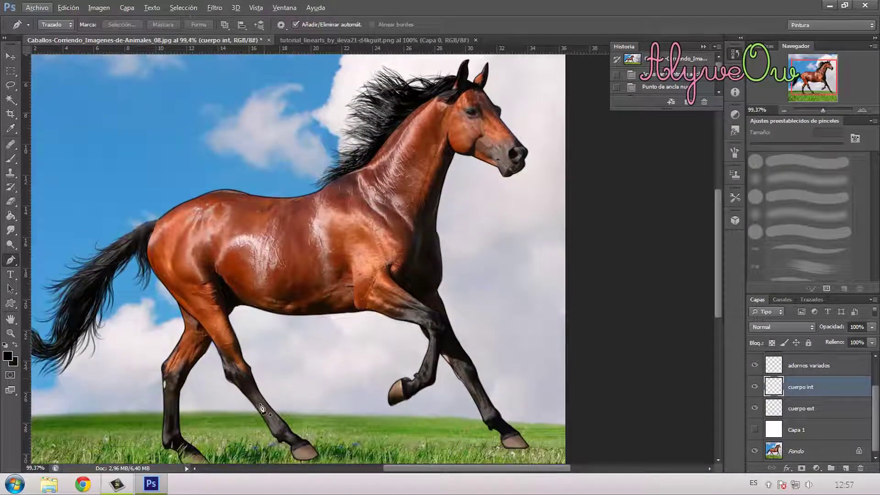
scroll(197, 430, up, 6)
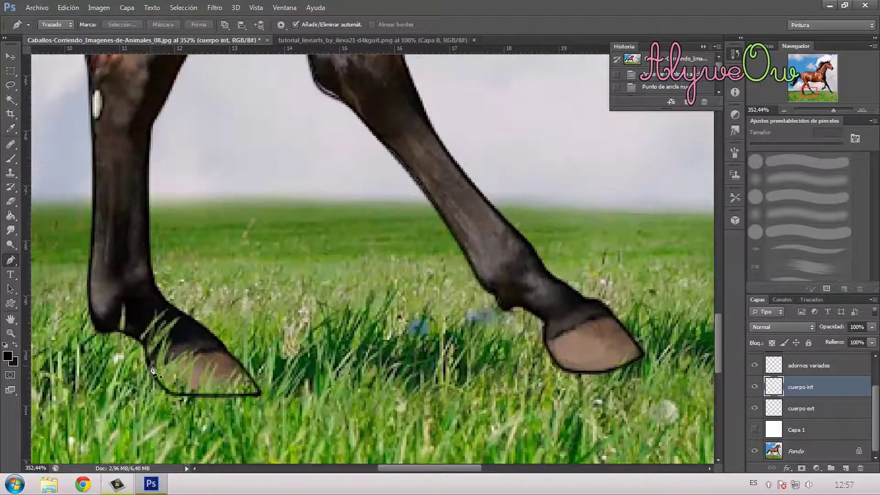
click(150, 367)
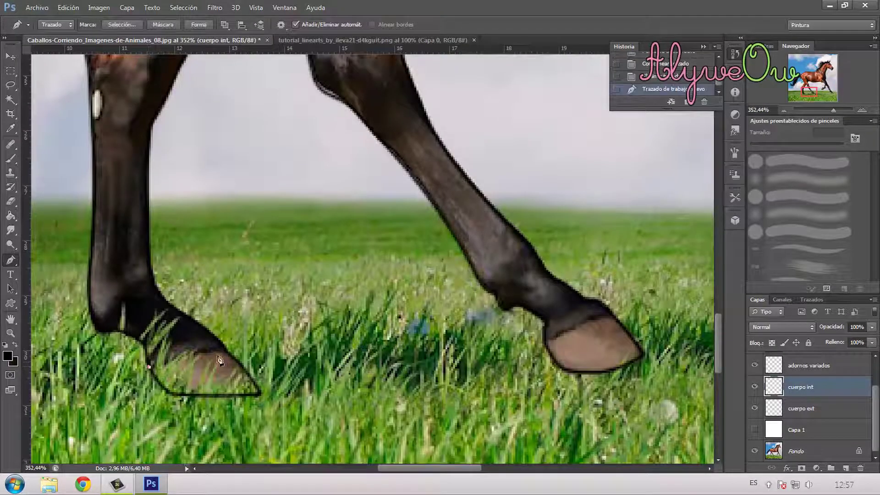
click(196, 356)
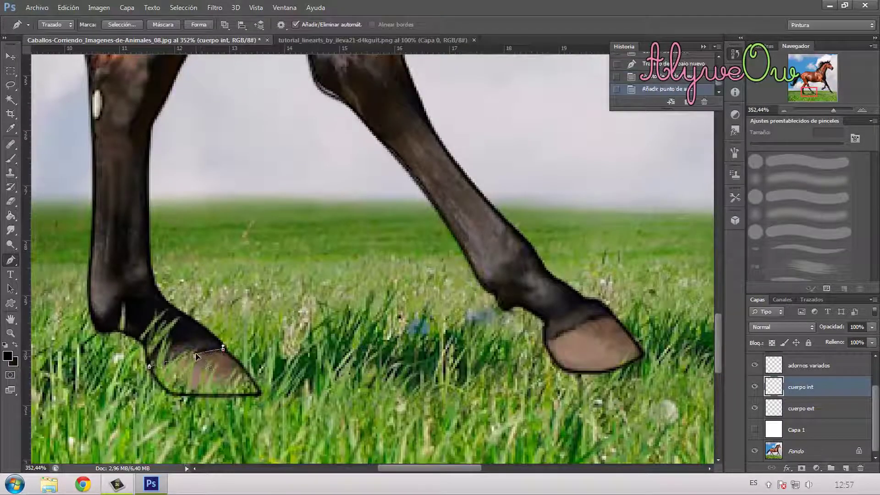
click(196, 353)
key(ctrl+z)
drag(196, 359, 215, 352)
Step: Stroke the rearmost hind hoof's boundary path with the brush and delete the path
right_click(207, 367)
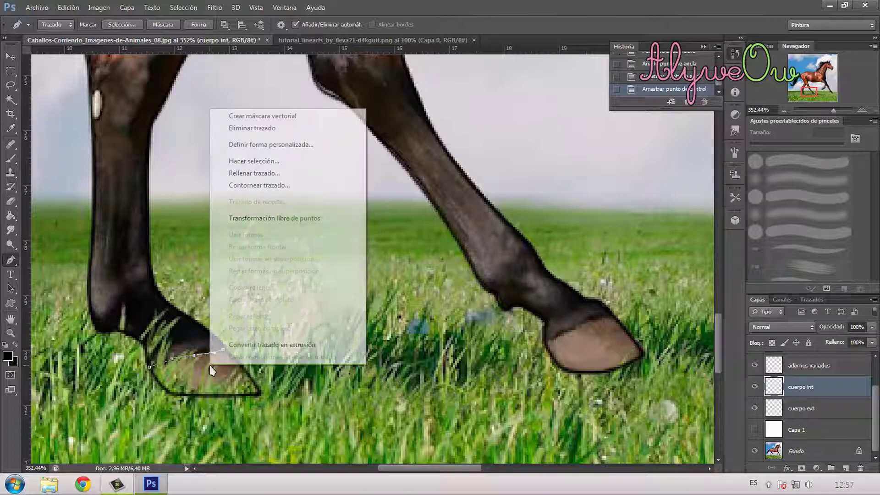
click(240, 185)
key(Return)
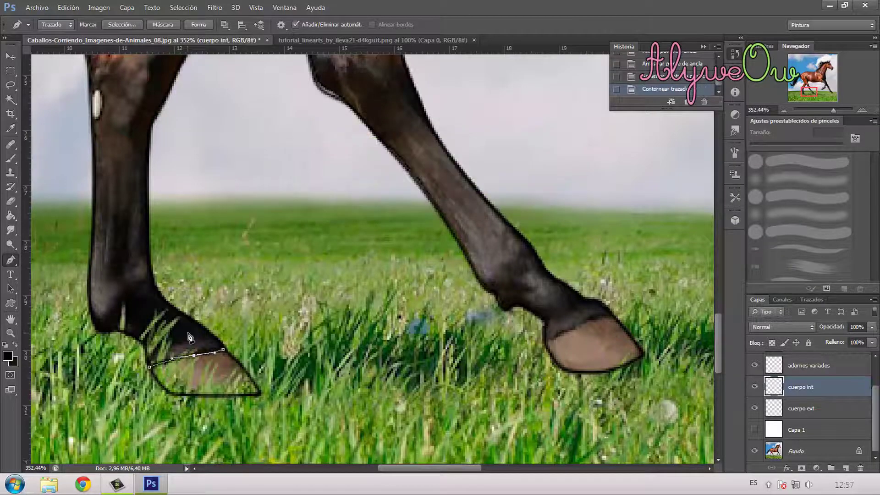
right_click(189, 77)
click(232, 95)
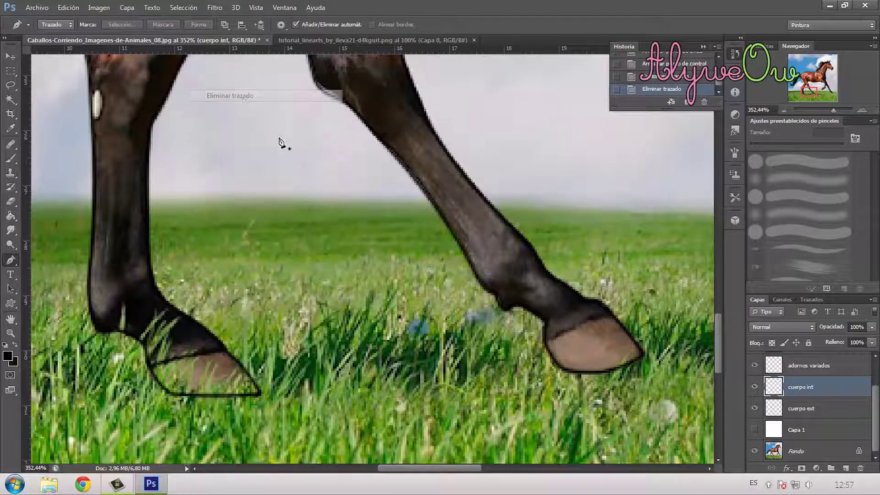
Step: Draw a curved path across the top of the forward hind hoof, where it meets the dark hair
click(548, 342)
click(612, 317)
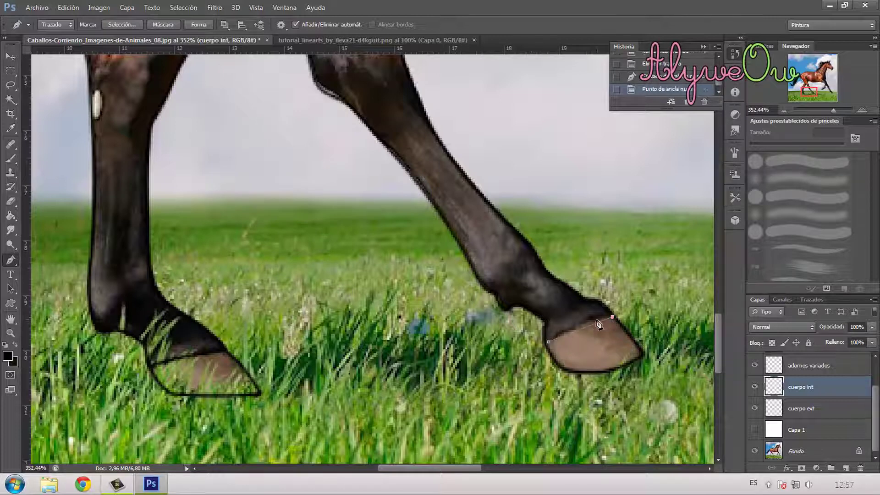
click(588, 327)
drag(588, 325, 587, 325)
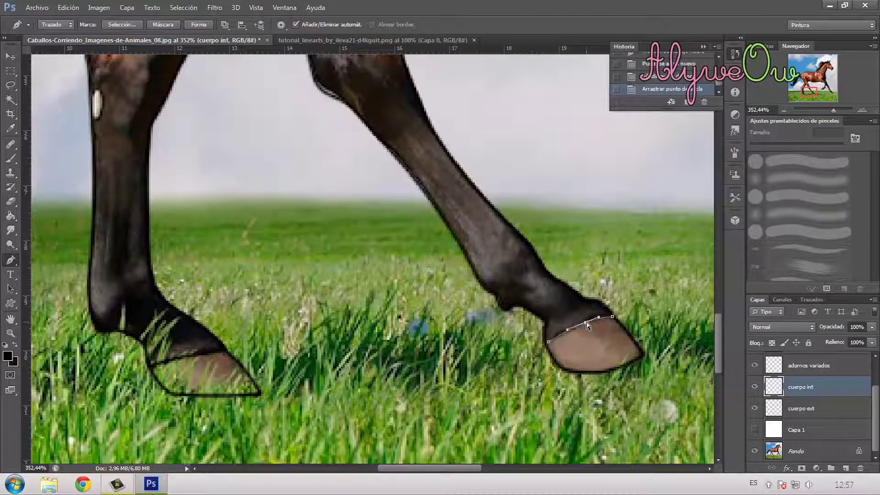
Step: Stroke the forward hind hoof's boundary path with the brush and delete the path
right_click(604, 324)
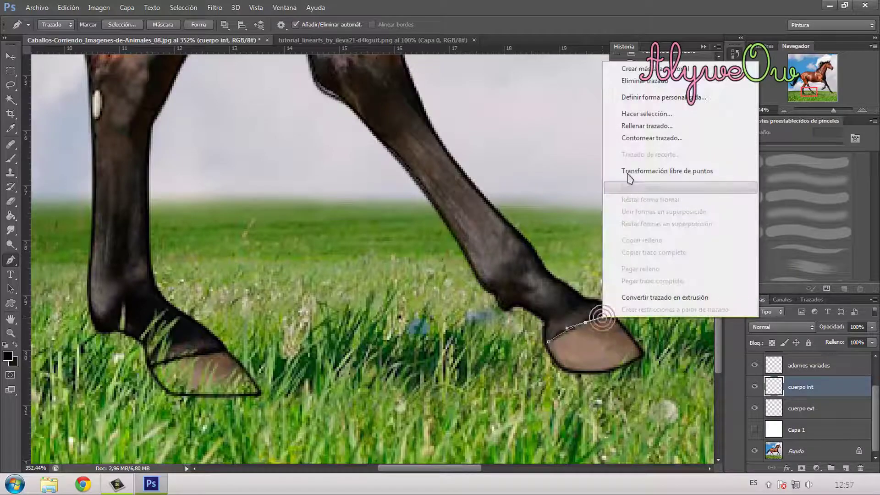
click(632, 135)
key(Return)
right_click(568, 334)
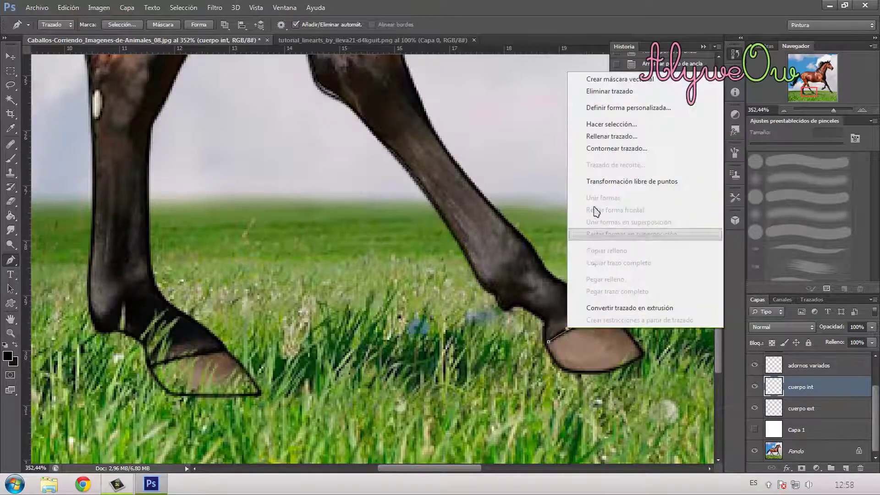
click(591, 89)
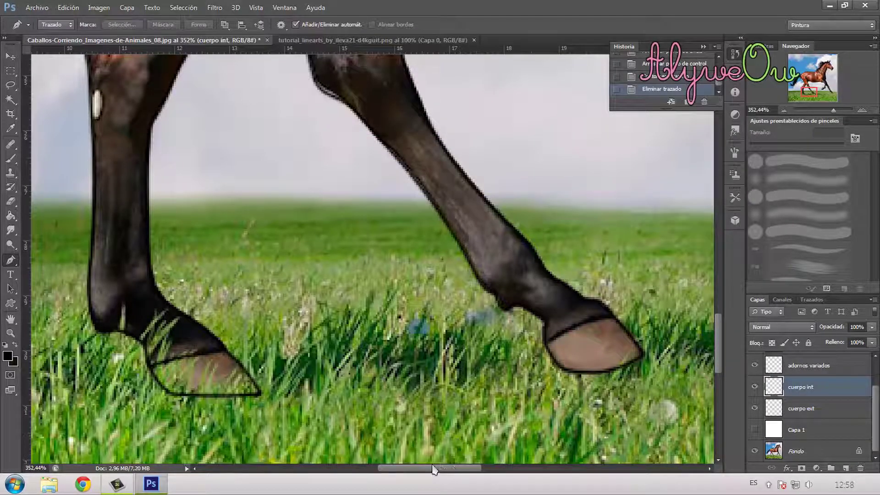
Step: Draw a slightly curved path across the raised front hoof, along its boundary with the dark hair
scroll(464, 437, right, 10)
scroll(480, 319, up, 4)
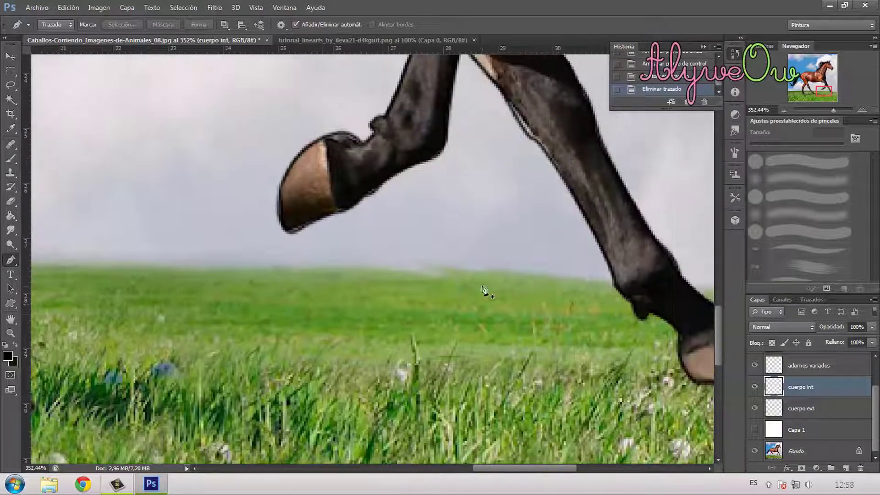
click(323, 182)
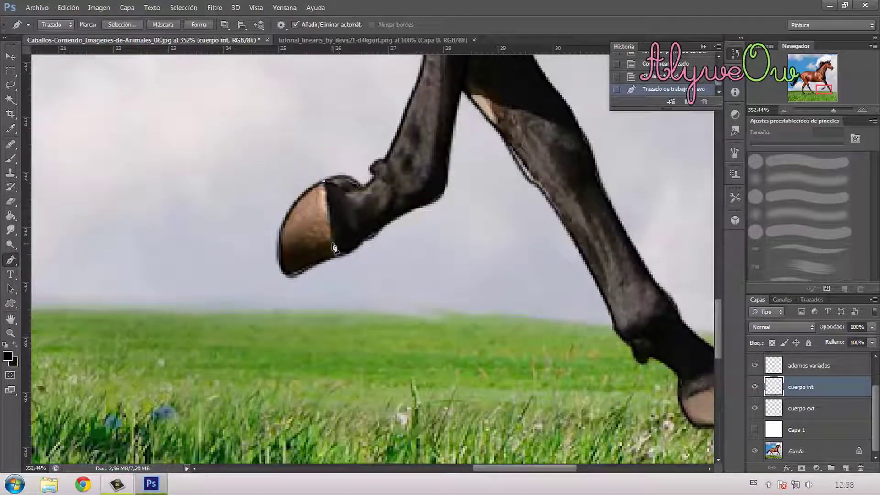
click(331, 242)
click(331, 224)
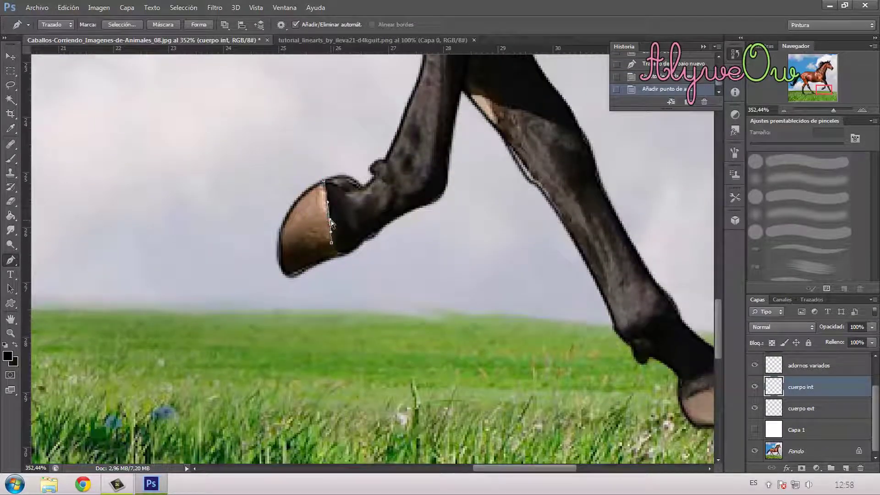
click(341, 253)
Step: Stroke the raised front hoof's boundary path with the brush and delete the path
right_click(337, 254)
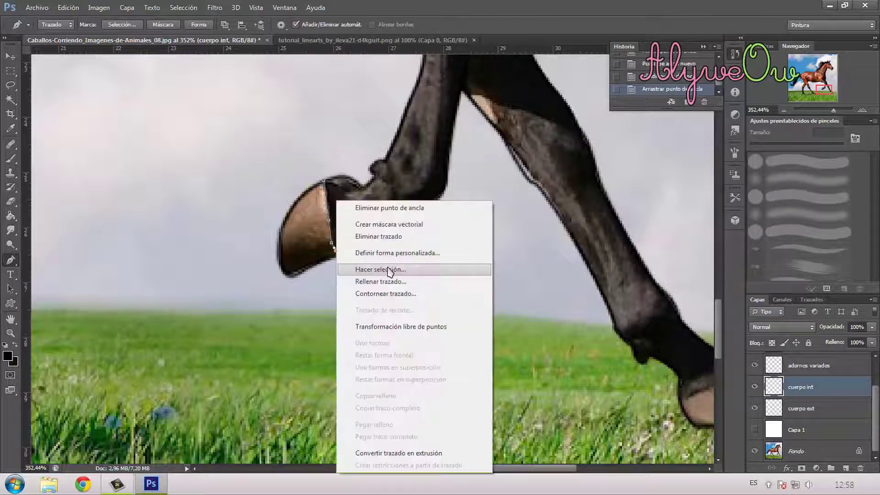
click(399, 291)
key(Return)
right_click(390, 219)
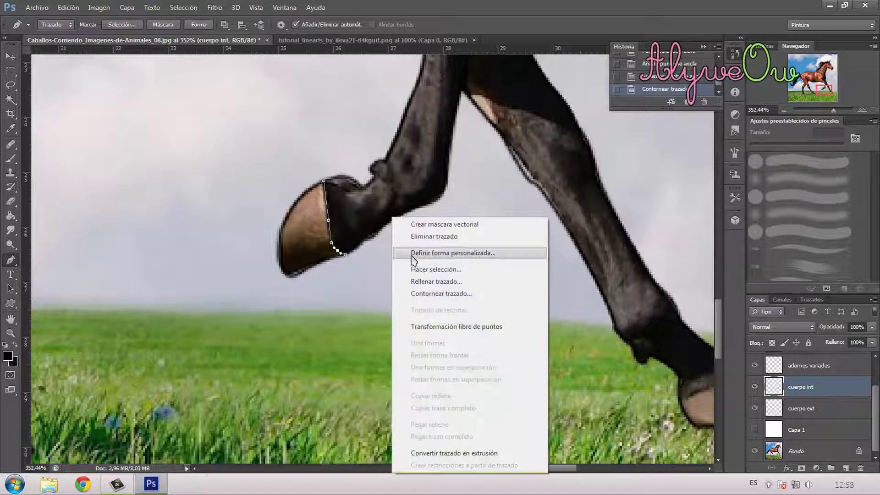
click(425, 234)
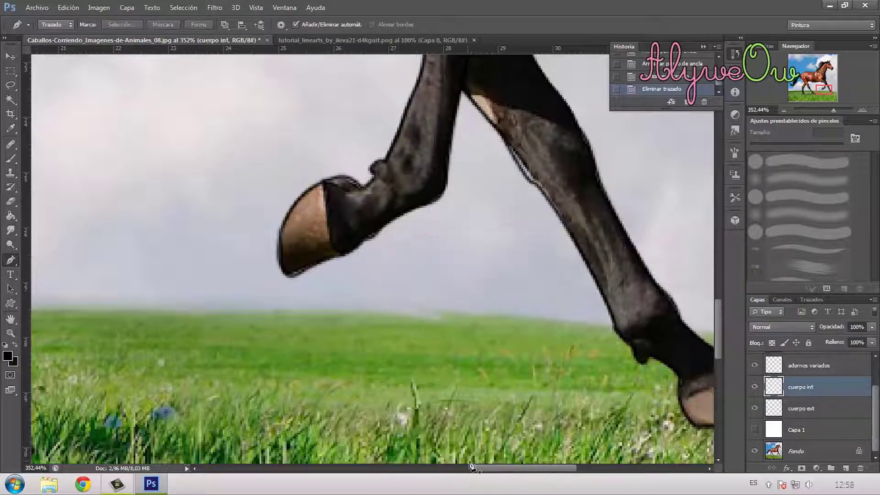
Step: Draw a curved path across the top of the extended front hoof, where it meets the dark hair
drag(477, 472, 523, 471)
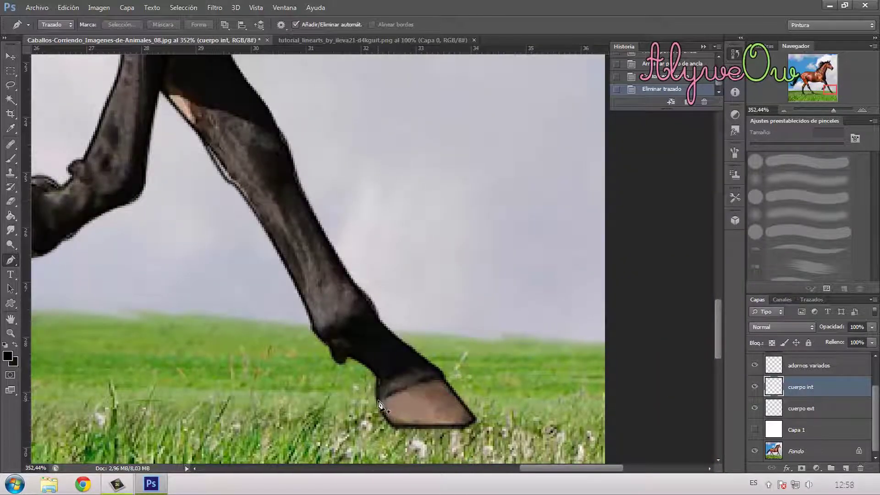
click(379, 404)
click(442, 380)
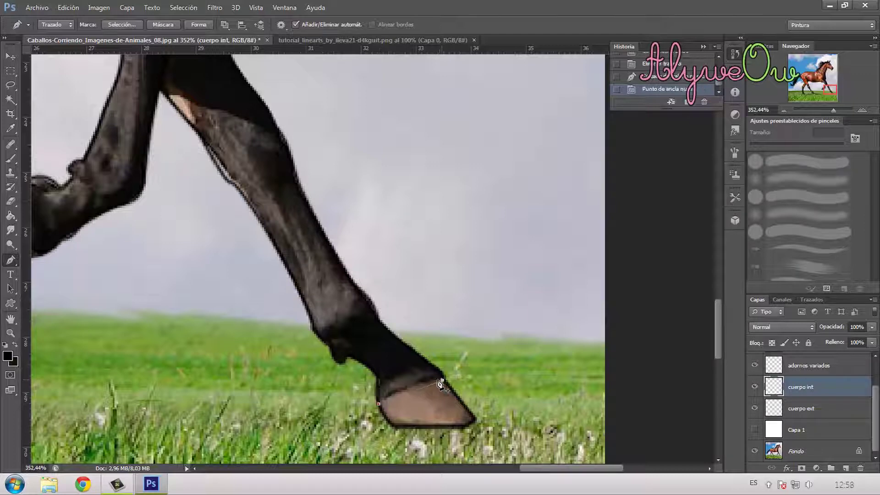
click(418, 391)
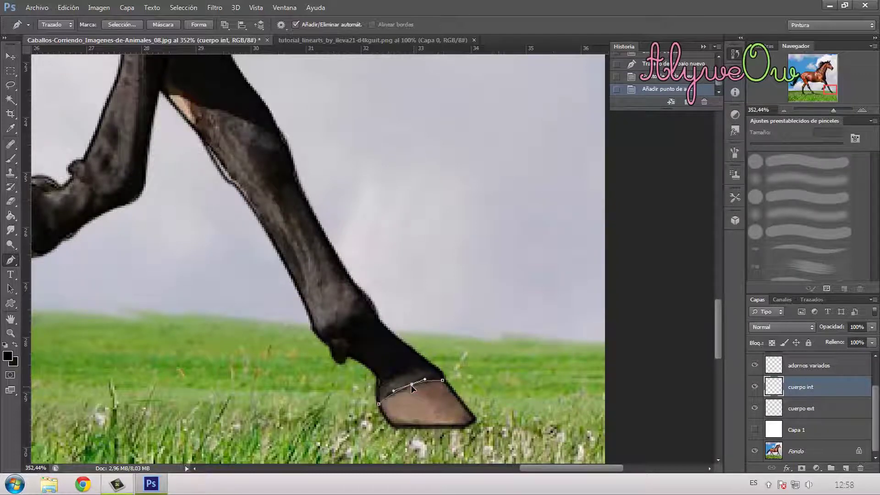
drag(413, 387, 411, 385)
Step: Stroke the extended front hoof's boundary path with the brush and delete the path
right_click(411, 386)
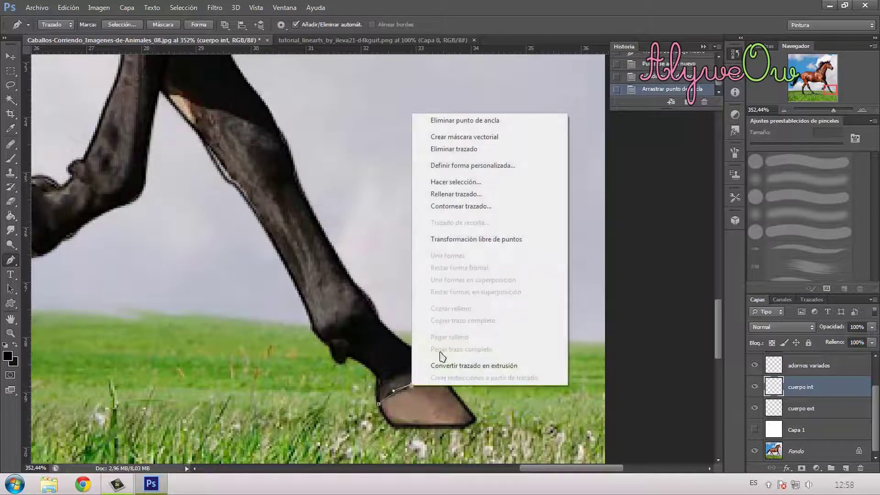
click(449, 207)
click(533, 165)
right_click(430, 379)
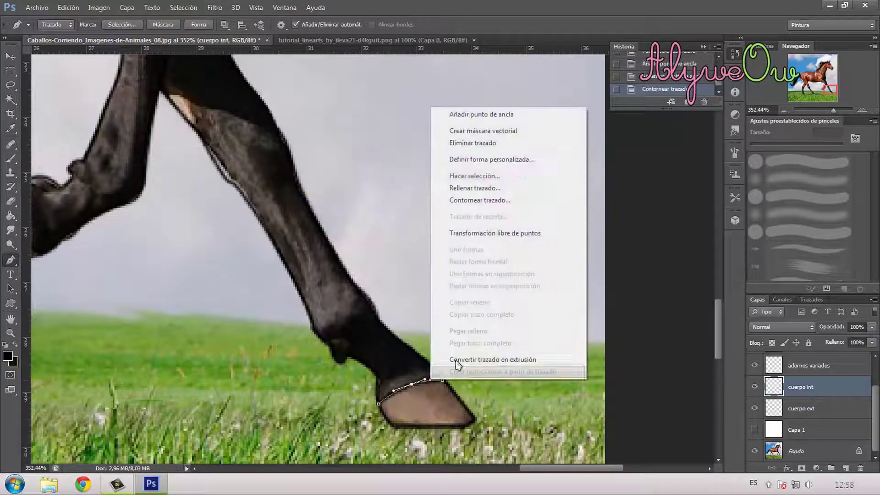
click(472, 142)
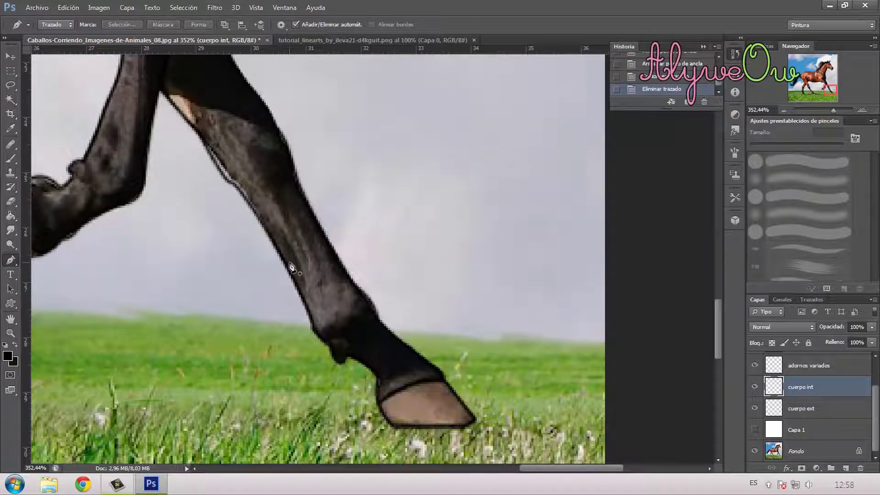
Step: Draw a slightly curved path along the tendon crease just above the rearmost hind leg's hock
scroll(291, 267, up, 3)
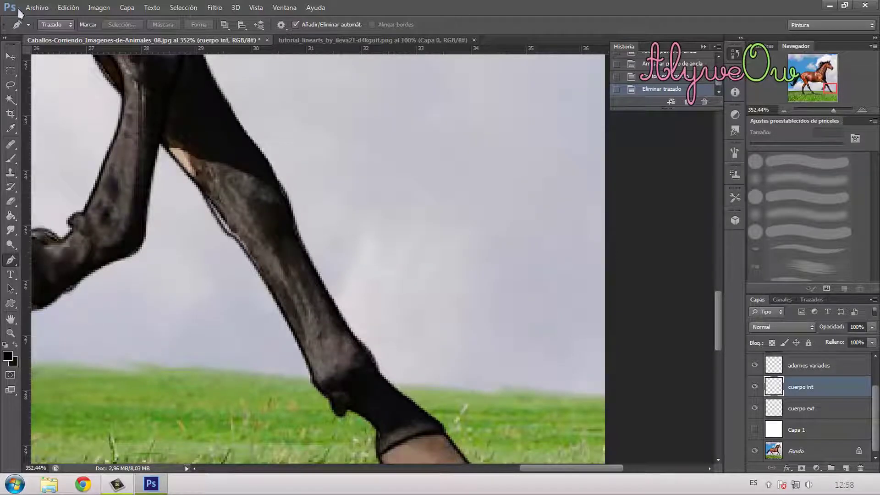
scroll(105, 228, down, 1)
scroll(106, 227, down, 9)
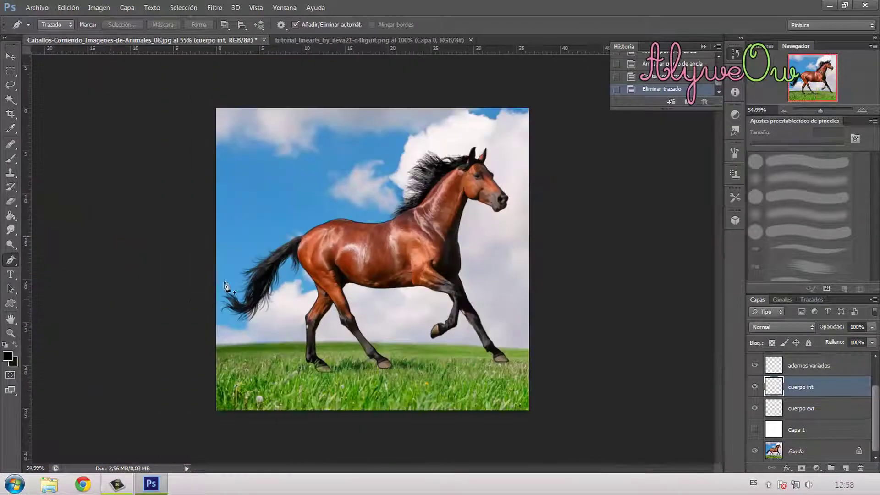
scroll(301, 311, up, 8)
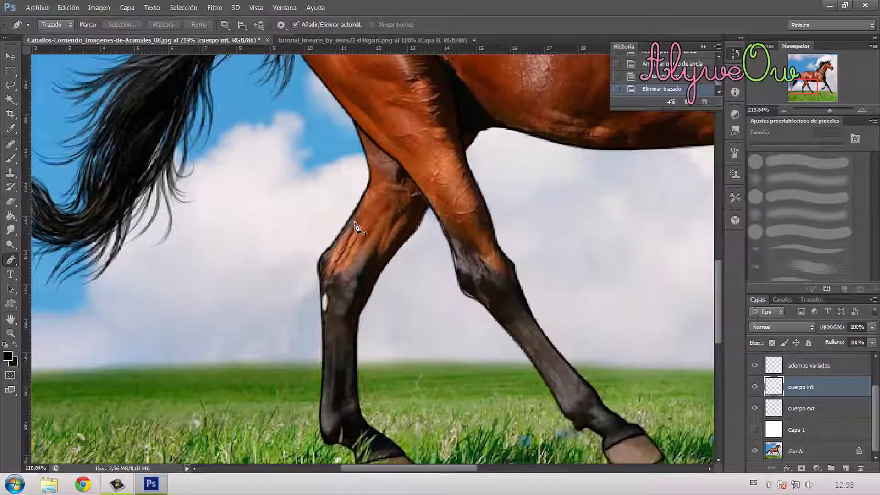
click(355, 223)
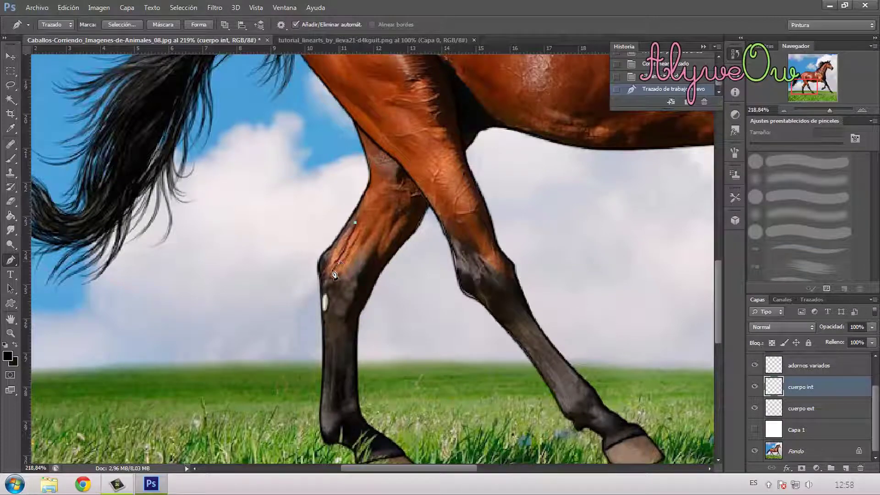
click(333, 270)
click(344, 249)
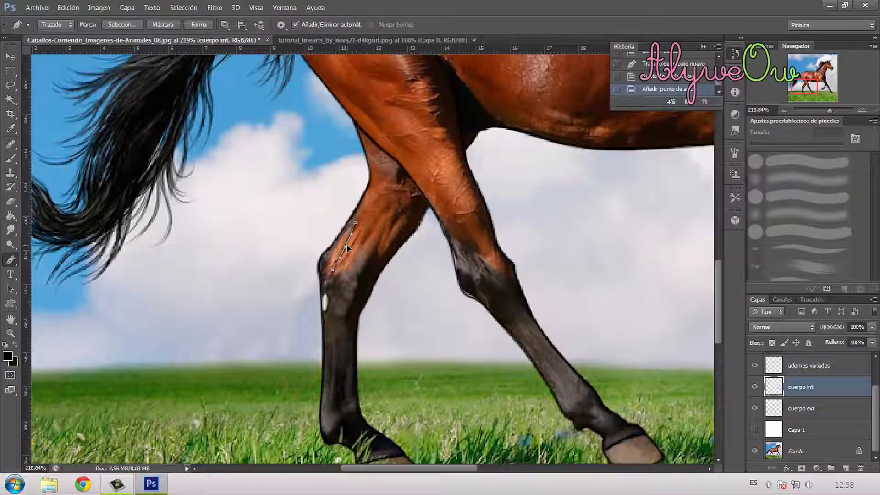
Step: Stroke the tendon crease path above the rearmost hock with the brush and delete the path
right_click(347, 247)
click(376, 293)
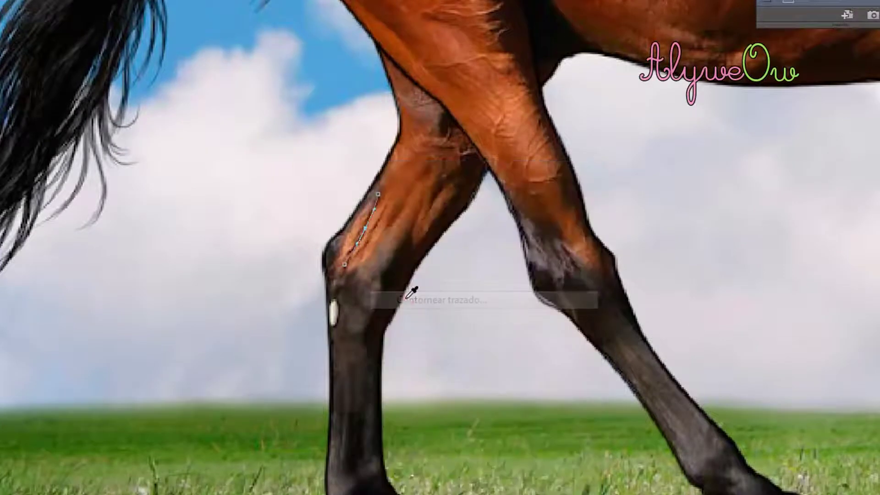
key(Return)
right_click(365, 260)
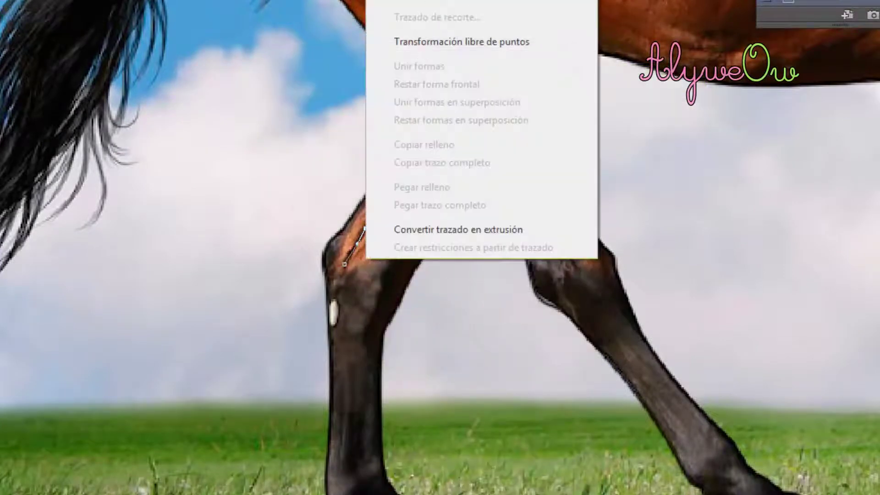
click(413, 1)
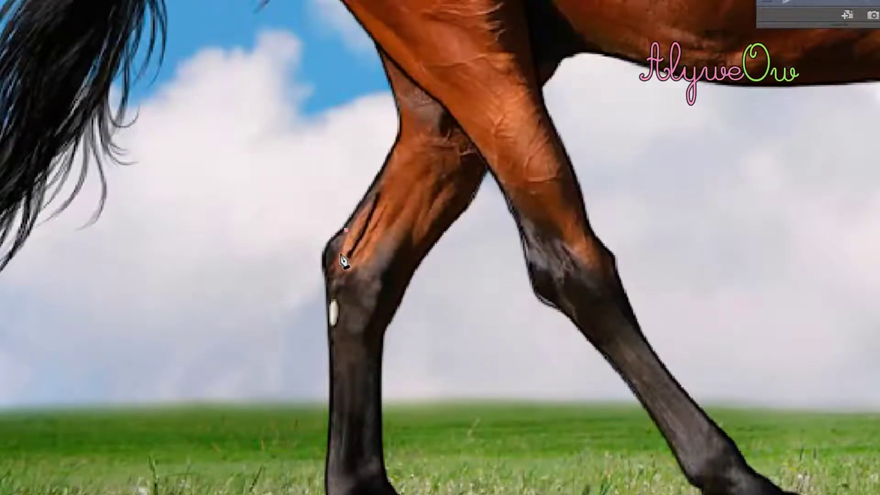
Step: Trace a second short crease at the back of the rearmost hock, stroke it with the brush and delete the path
click(332, 265)
right_click(343, 252)
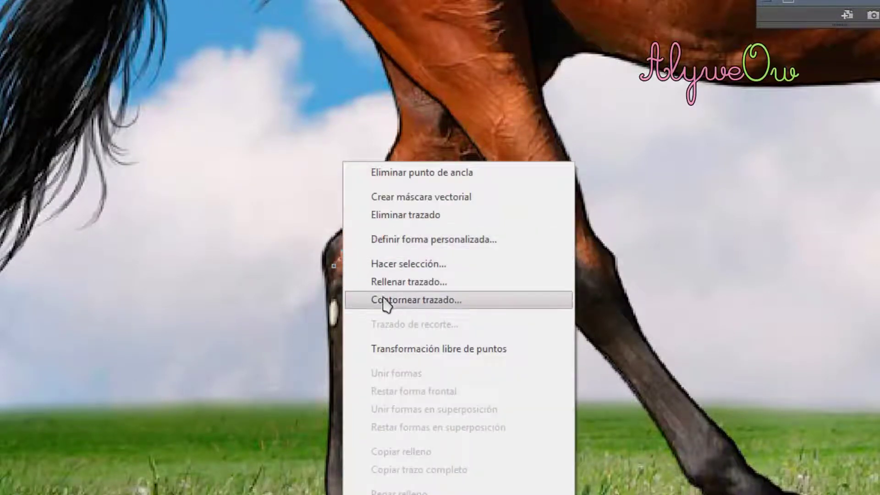
click(384, 301)
key(Return)
right_click(373, 237)
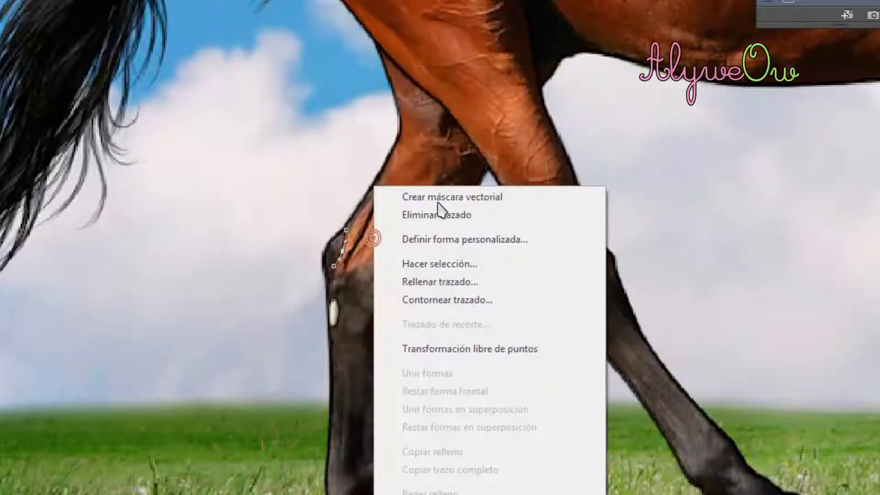
click(451, 215)
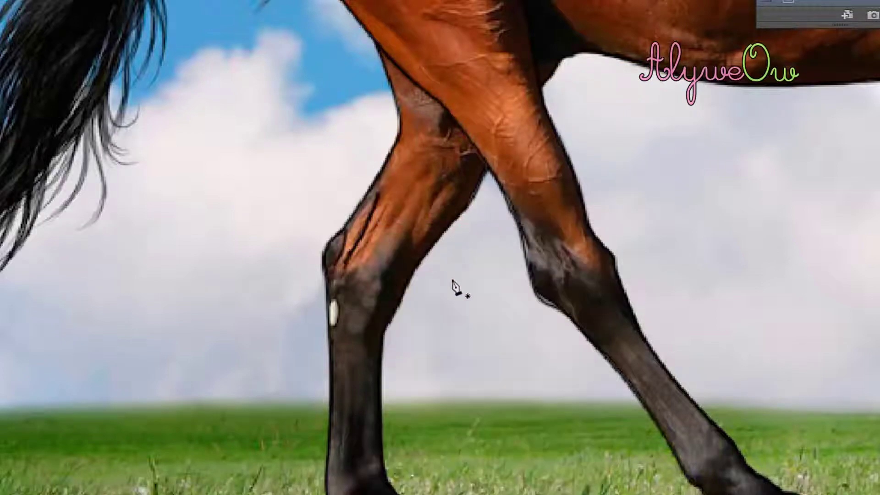
Step: Draw a long curved path from the rearmost hind leg's lower thigh down the front side of the hock
scroll(415, 335, up, 3)
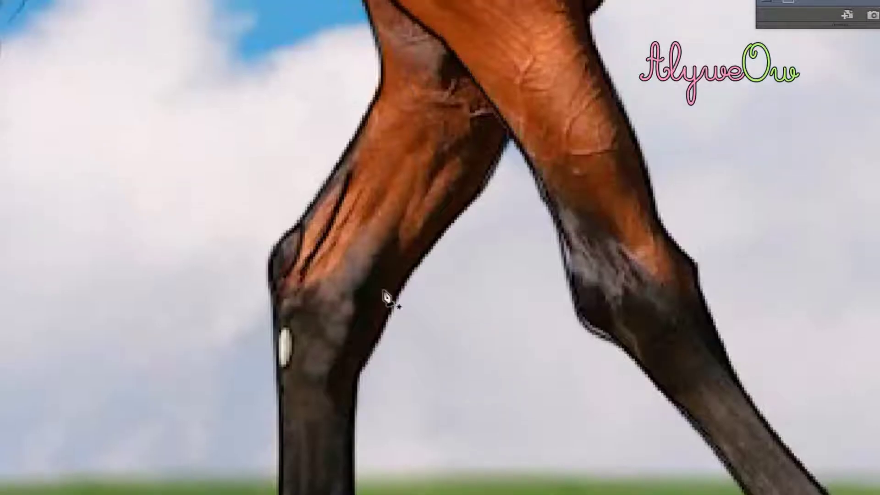
click(407, 206)
mouse_move(386, 258)
mouse_down()
mouse_move(379, 278)
mouse_move(381, 248)
mouse_move(383, 256)
mouse_up()
key(ctrl+z)
click(355, 328)
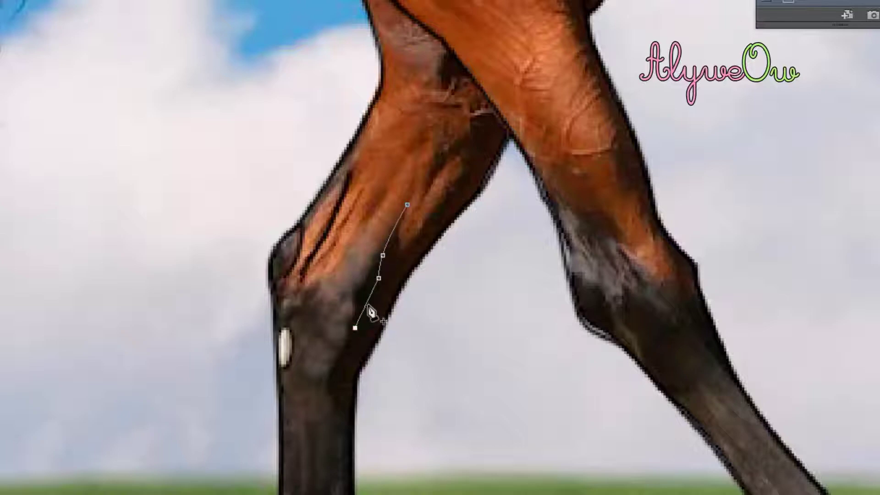
key(ctrl+z)
drag(370, 323, 372, 307)
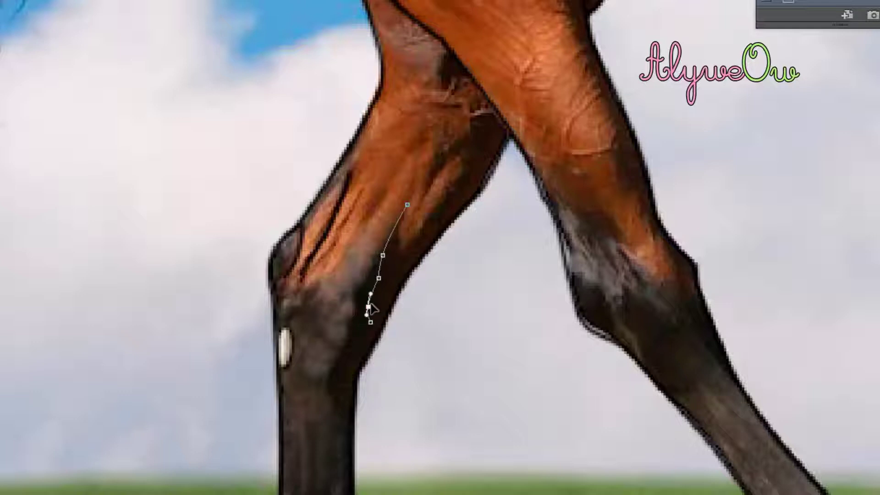
click(351, 367)
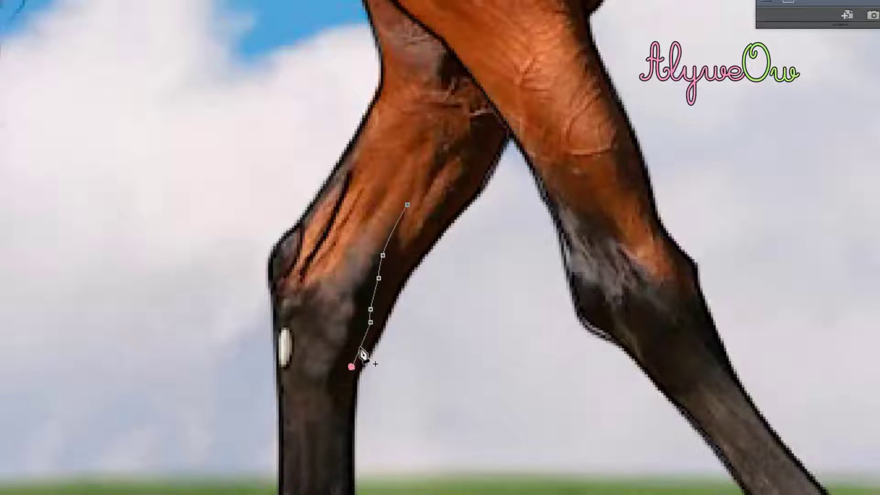
drag(360, 346, 366, 346)
Step: Stroke the long path along the front side of the hock with the brush and delete the path
right_click(366, 347)
click(411, 83)
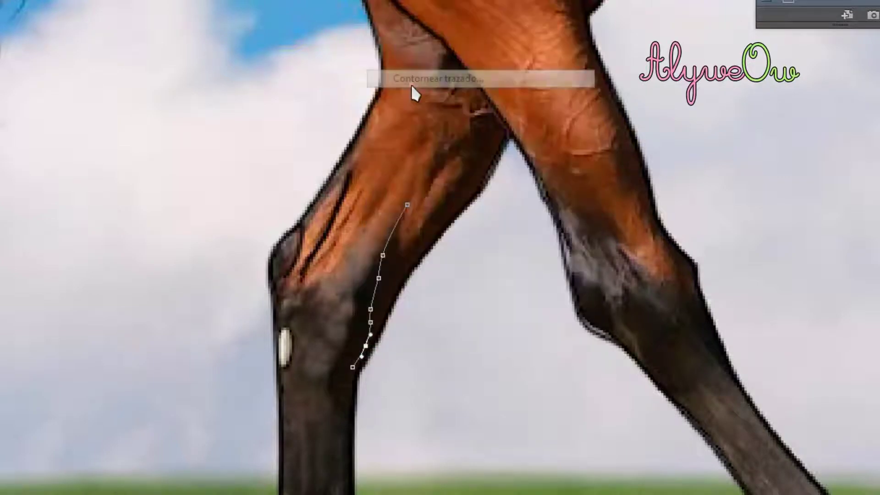
key(Return)
right_click(383, 160)
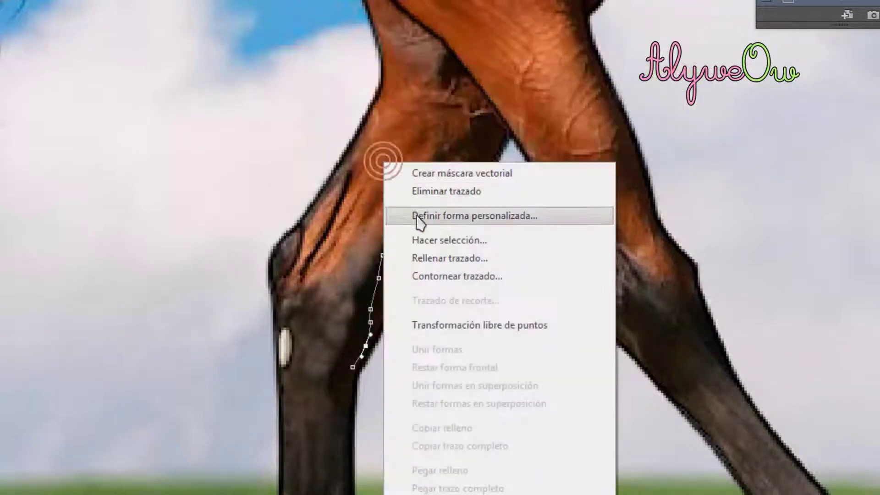
click(432, 193)
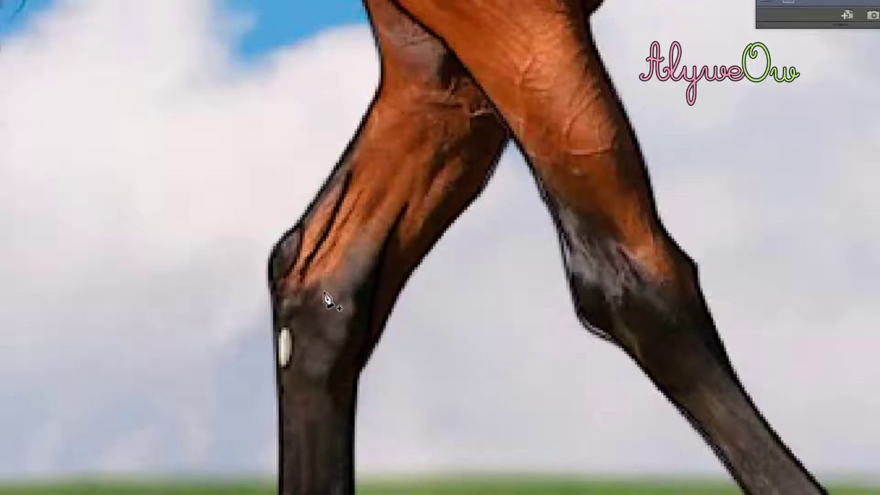
Step: Trace a short curved muscle line between the two existing hock creases, stroke it and delete the path
click(378, 210)
drag(329, 278, 349, 252)
right_click(354, 257)
click(399, 298)
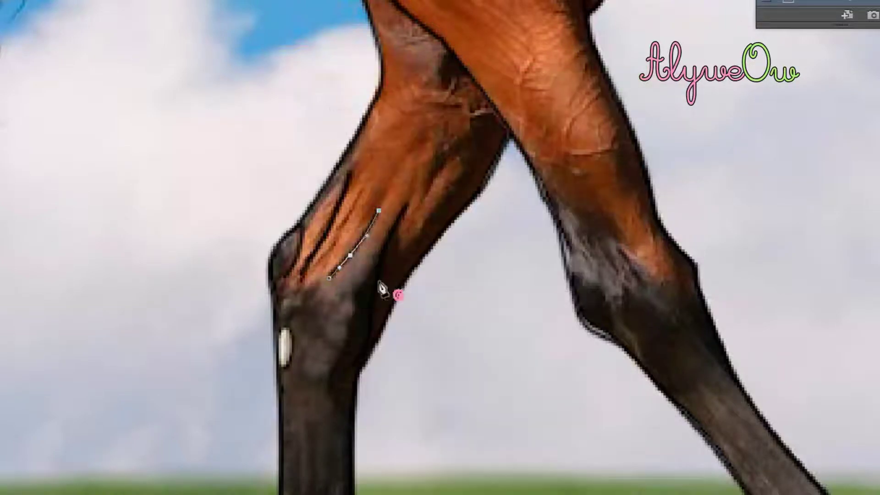
right_click(383, 289)
click(403, 1)
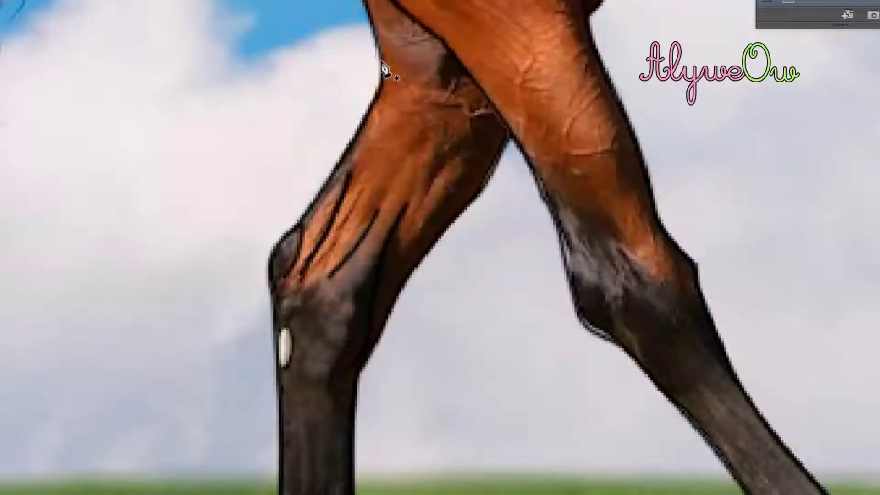
Step: Trace a curved line under the rearmost hock beside the white spot, stroke it with the brush and delete the path
click(295, 352)
click(336, 385)
drag(316, 368, 308, 378)
right_click(312, 393)
click(360, 127)
key(Return)
right_click(115, 70)
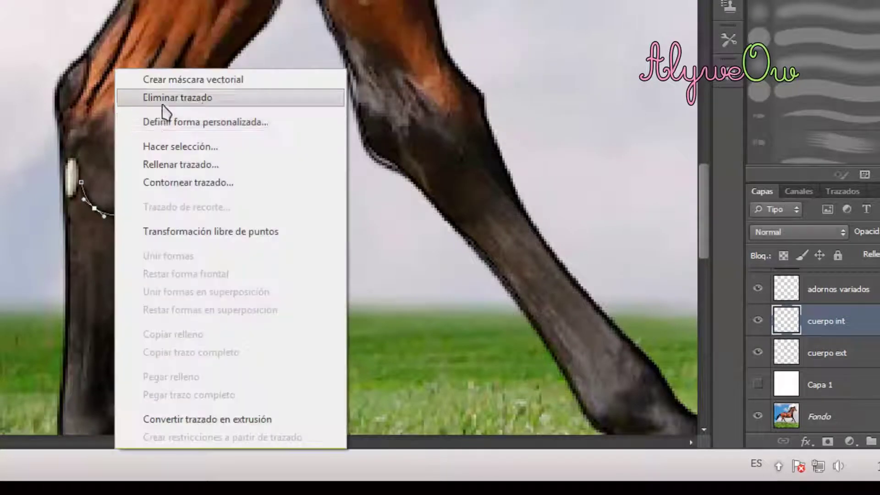
click(164, 102)
Step: Draw a slightly curved vertical path down the rearmost hind leg's shin, between the hock and the fetlock
scroll(126, 147, down, 3)
click(119, 160)
click(116, 268)
drag(118, 222, 112, 222)
right_click(118, 222)
click(97, 186)
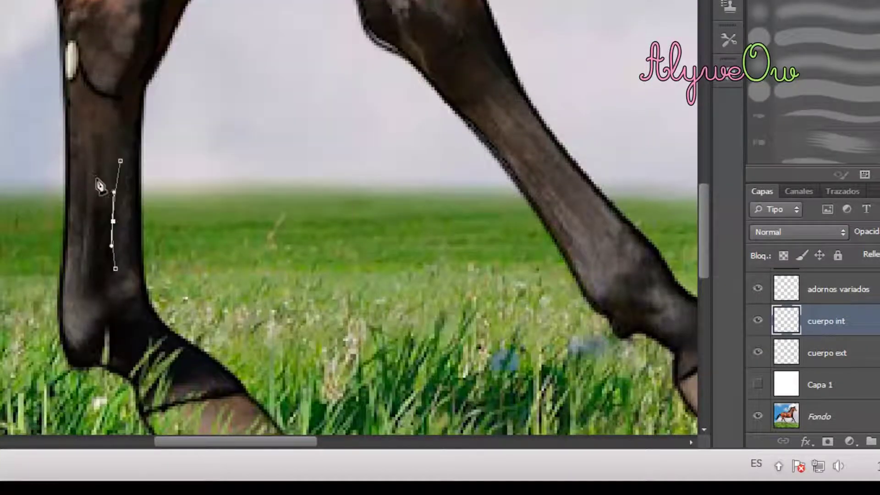
right_click(97, 179)
click(110, 244)
click(114, 250)
key(ctrl+z)
Step: Stroke the vertical shin path with the brush and delete the path
right_click(120, 206)
click(113, 187)
key(Return)
right_click(113, 206)
click(158, 1)
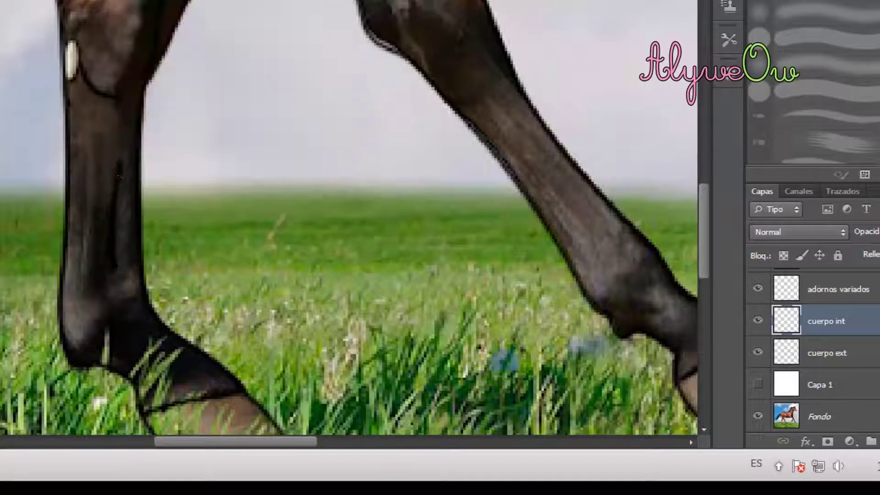
Step: Trace a second slightly curved line down the rearmost hind leg's shin, stroke it with the brush and delete the path
click(100, 153)
click(87, 271)
drag(93, 223, 97, 224)
right_click(98, 222)
click(158, 1)
Step: Trace a short curved line at the rearmost hind leg's fetlock and stroke it with the brush
scroll(186, 208, down, 4)
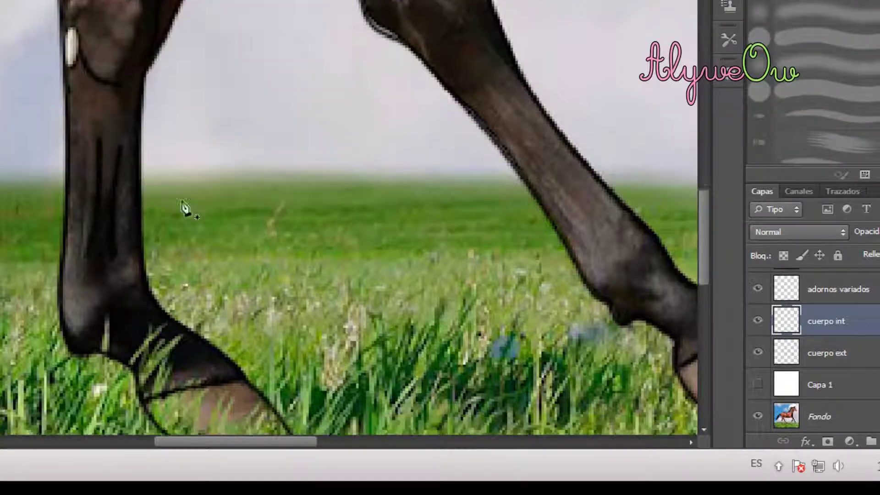
click(97, 247)
click(110, 297)
drag(104, 271, 116, 266)
right_click(116, 271)
click(179, 2)
key(Return)
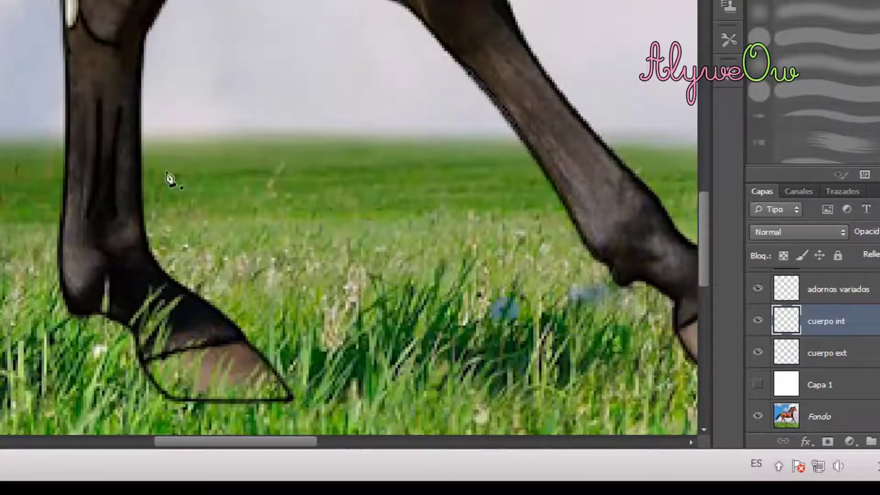
Step: Trace a curved line inside the rear of the forward hind leg's hock, stroke it and delete the path
scroll(426, 166, up, 5)
scroll(425, 159, up, 1)
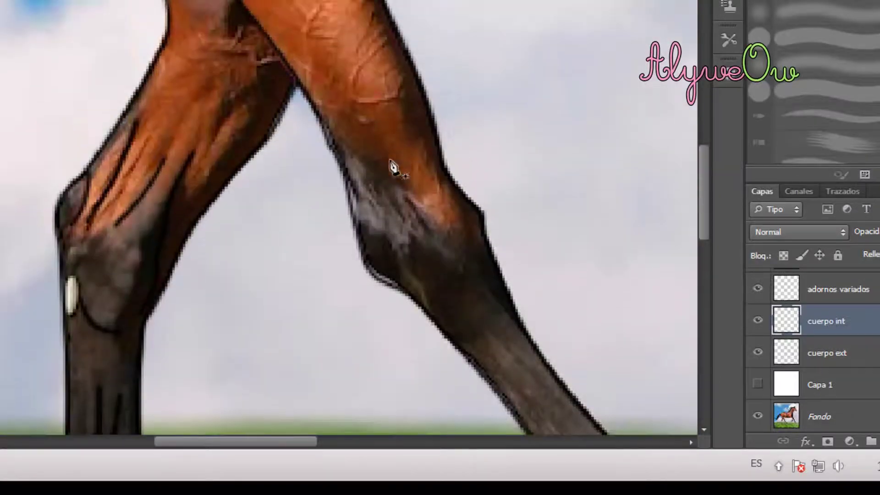
click(370, 213)
click(400, 268)
drag(385, 241, 431, 229)
right_click(393, 238)
click(449, 1)
key(Return)
right_click(401, 223)
click(449, 1)
Step: Trace a short diagonal line across the middle of the forward hind leg's hock and stroke it with the brush
click(411, 205)
click(450, 250)
right_click(432, 230)
click(454, 6)
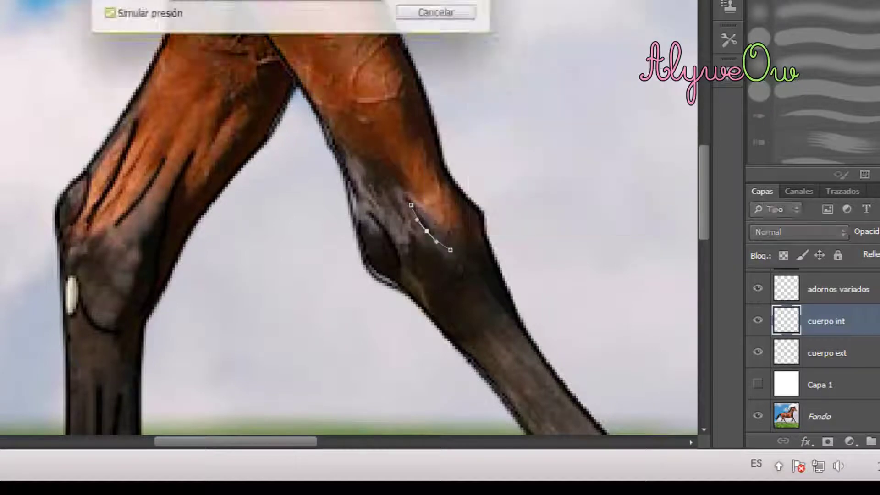
key(Return)
Step: Trace a tendon line down the rear side of the forward hind leg's cannon, stroke it and delete the path
scroll(513, 229, down, 3)
click(524, 237)
click(573, 328)
drag(558, 299, 560, 297)
right_click(560, 297)
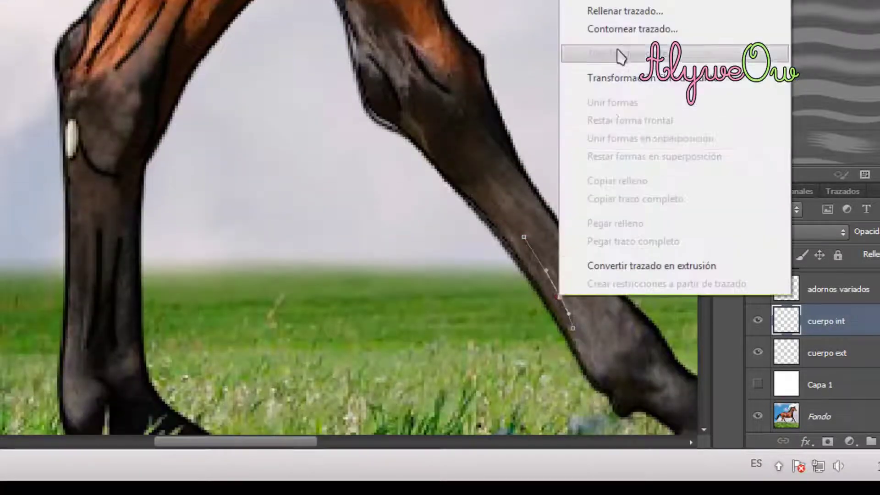
click(619, 29)
key(Return)
right_click(579, 232)
click(619, 2)
Step: Trace a short curved line across the forward hind leg's fetlock, stroke it with the brush and delete the path
drag(284, 441, 333, 442)
scroll(418, 355, down, 1)
scroll(418, 353, down, 1)
click(320, 255)
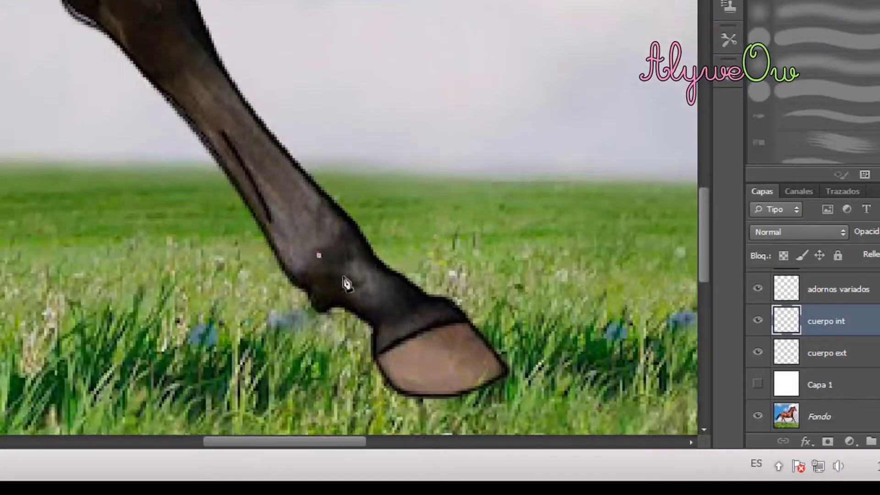
click(342, 275)
drag(330, 265, 333, 263)
right_click(335, 275)
click(389, 11)
right_click(335, 296)
click(389, 1)
Step: Trace a short curved line on the pastern just above the forward hind hoof, stroke it and delete the path
click(392, 327)
click(421, 308)
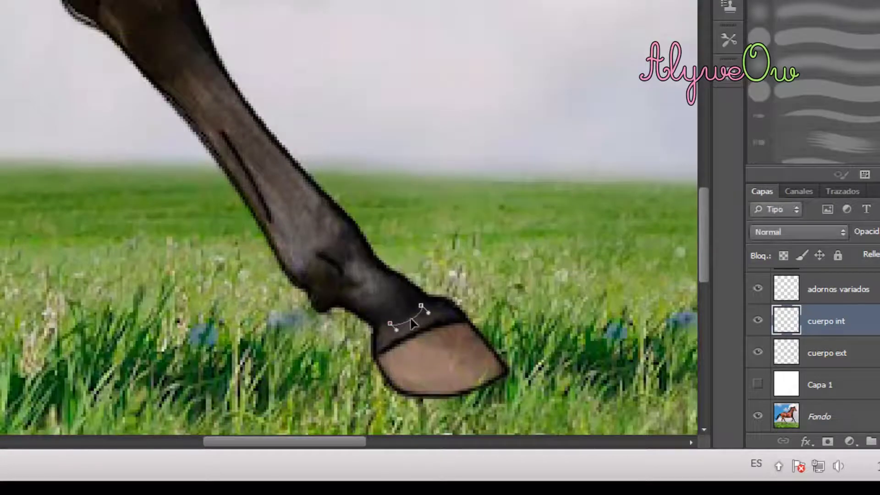
drag(407, 317, 410, 320)
right_click(411, 315)
click(466, 49)
key(Return)
right_click(426, 317)
click(467, 1)
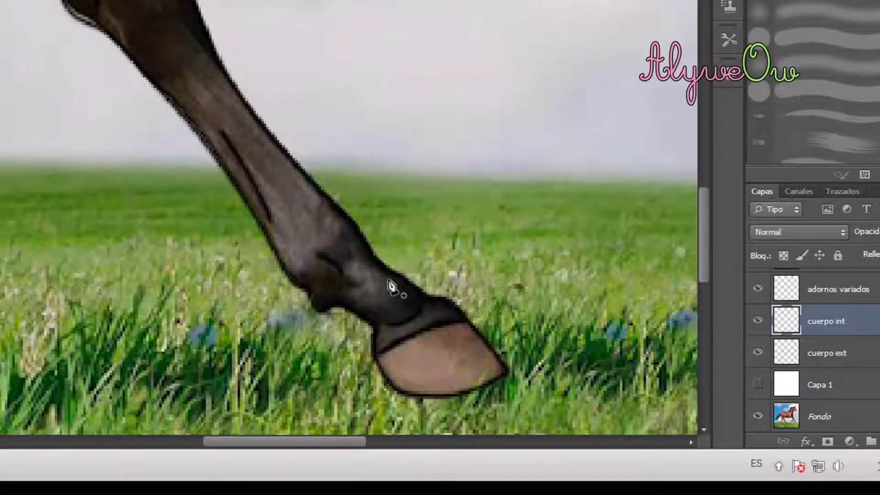
Step: Trace short lines just below and above the forward hind leg's hock and stroke them with the brush
scroll(401, 311, up, 3)
click(176, 151)
click(206, 187)
right_click(195, 166)
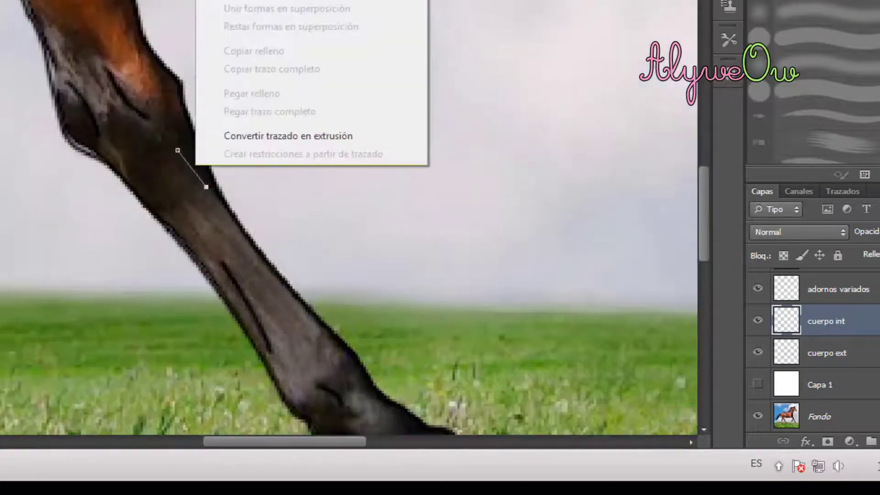
click(248, 1)
key(Return)
right_click(181, 222)
click(224, 2)
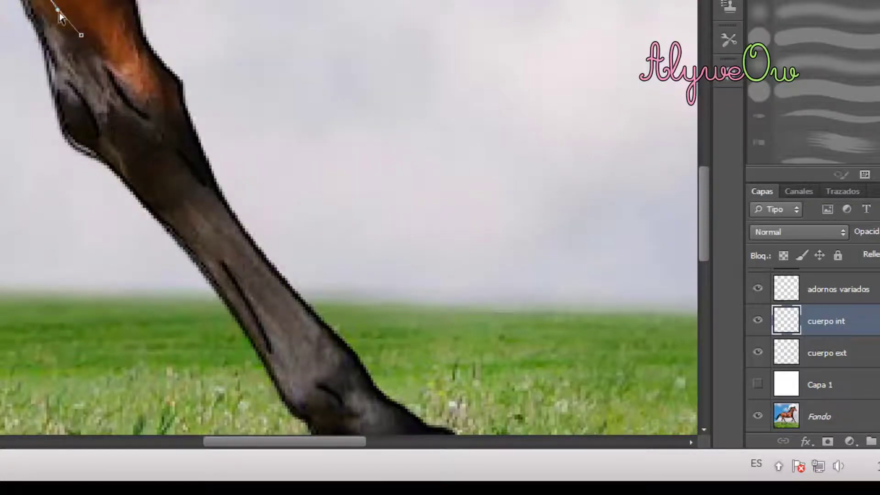
right_click(60, 18)
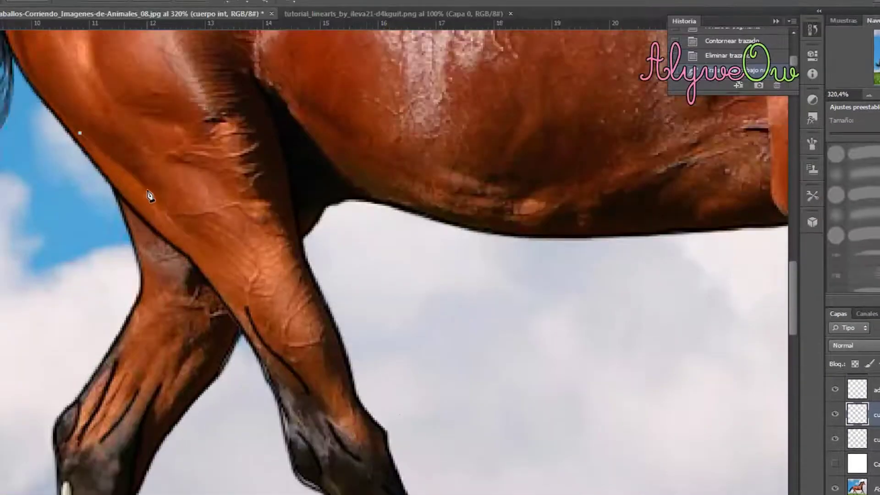
Step: Shape a curved path along the rear edge of the forward hind leg's thigh, stroke it and delete the path
drag(149, 196, 123, 164)
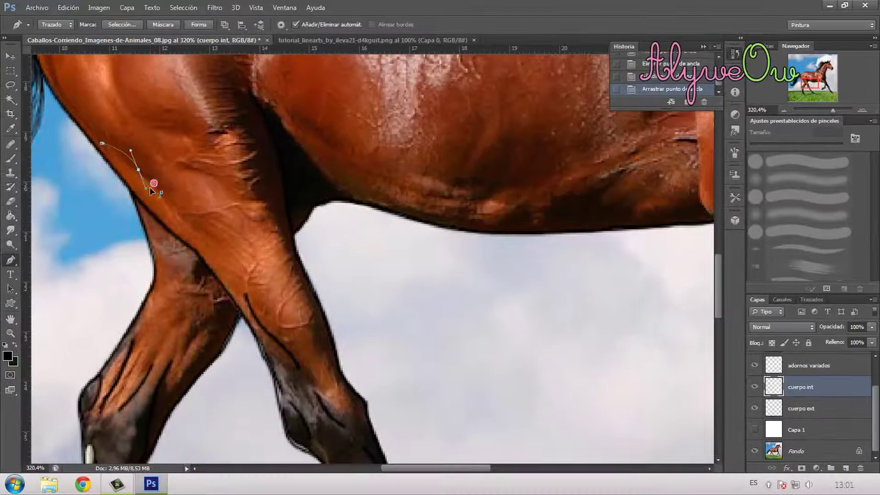
drag(150, 189, 153, 183)
right_click(150, 178)
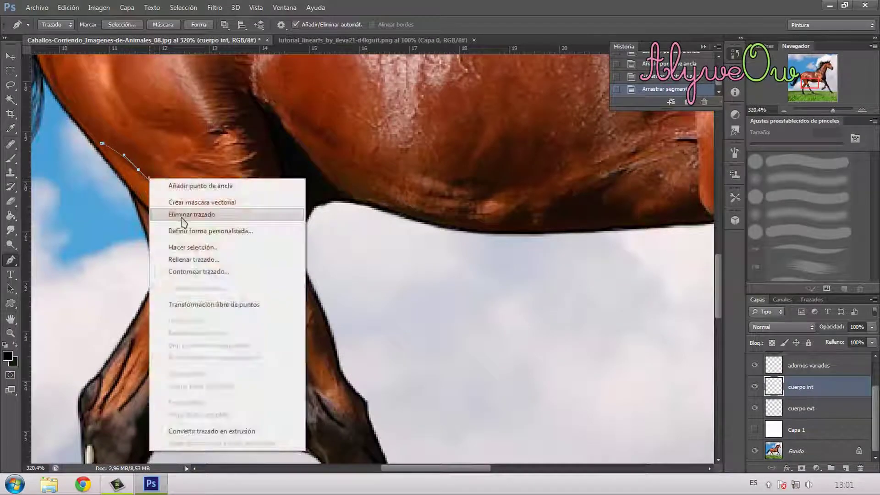
click(193, 270)
key(Return)
right_click(152, 174)
click(193, 209)
Step: Trace an arched muscle line across the middle of the forward hind leg's lower thigh, stroke it and delete the path
click(180, 169)
click(242, 222)
click(215, 198)
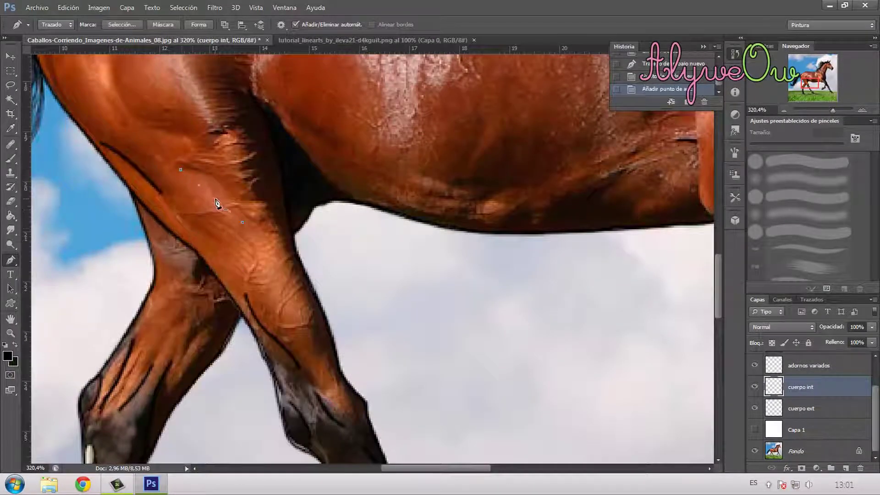
drag(215, 198, 222, 187)
right_click(221, 188)
click(261, 280)
key(Return)
right_click(215, 179)
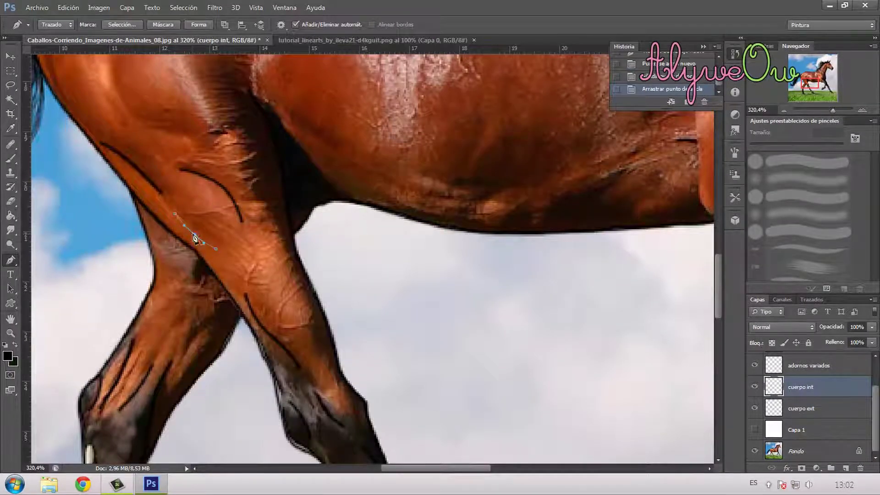
Step: Stroke the short diagonal path beneath the arched thigh line with the brush and delete the path
right_click(209, 241)
click(222, 253)
key(Return)
key(Delete)
Step: Finish the long C-shaped path around the haunch muscle, stroke it with the brush and delete the path
scroll(305, 320, up, 5)
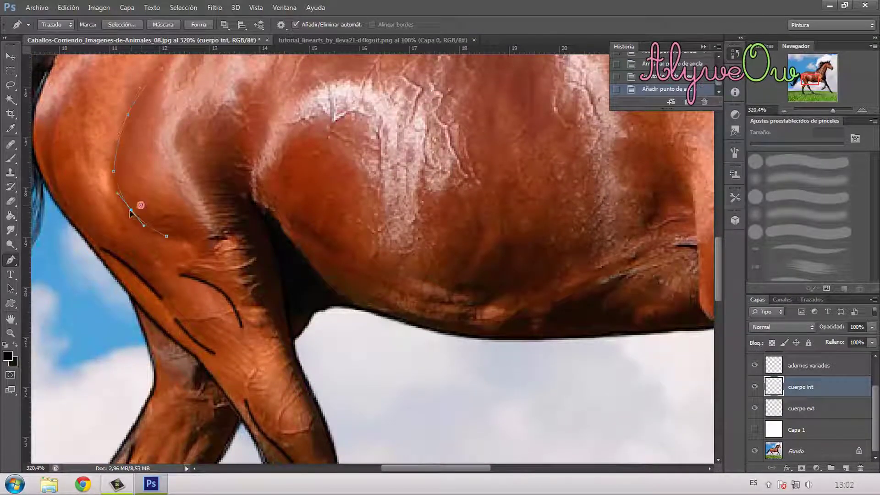
drag(196, 246, 189, 244)
right_click(189, 244)
click(225, 295)
key(Return)
right_click(179, 241)
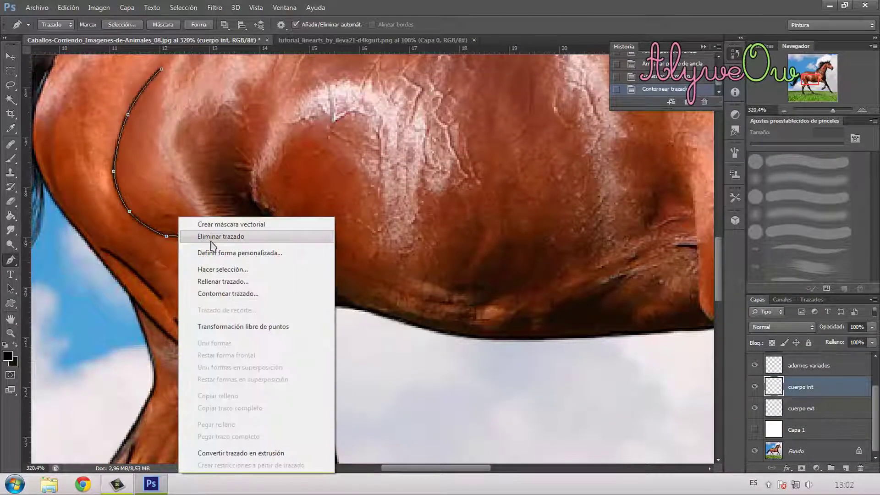
click(212, 237)
Step: Trace a curved line along the buttock just below the tail base, stroke it and delete the path
scroll(216, 275, up, 3)
click(88, 114)
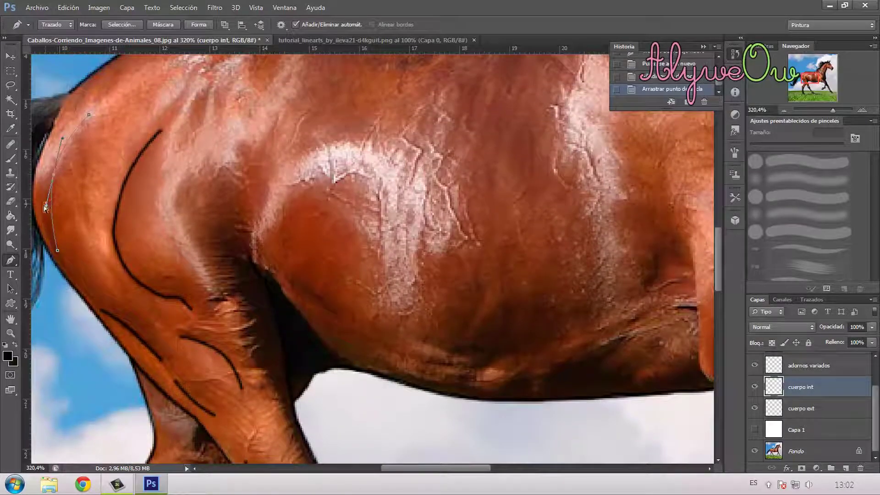
right_click(54, 187)
click(102, 265)
click(534, 165)
right_click(114, 181)
click(135, 201)
Step: Trace a second curved line down the buttock from the upper end of the first one, stroke it and delete the path
click(84, 120)
click(85, 231)
click(85, 181)
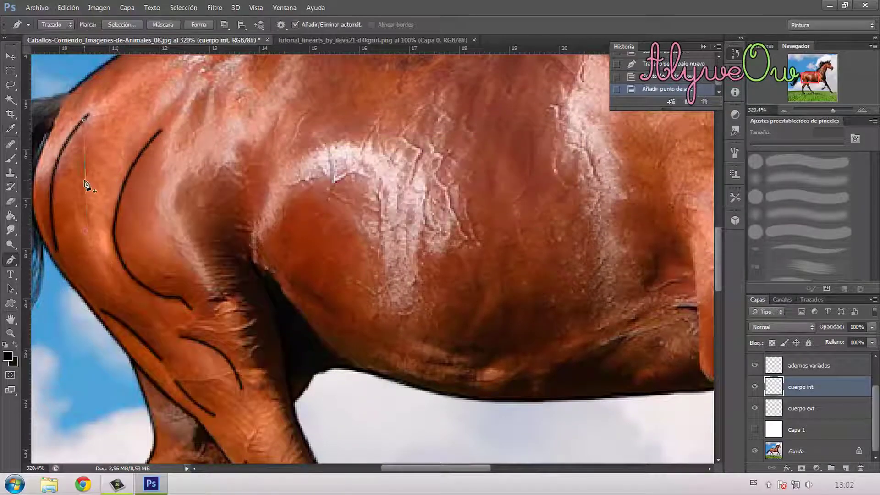
right_click(81, 187)
click(128, 265)
key(Return)
right_click(108, 205)
click(118, 226)
Step: Trace a slightly curved line on the flank in front of the haunch, stroke it and delete the path
scroll(118, 226, down, 2)
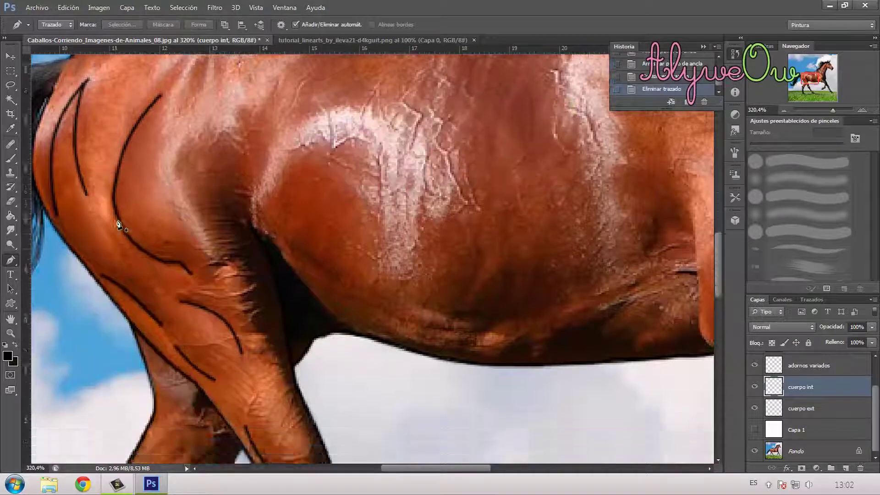
scroll(230, 252, up, 7)
scroll(249, 261, down, 4)
click(241, 203)
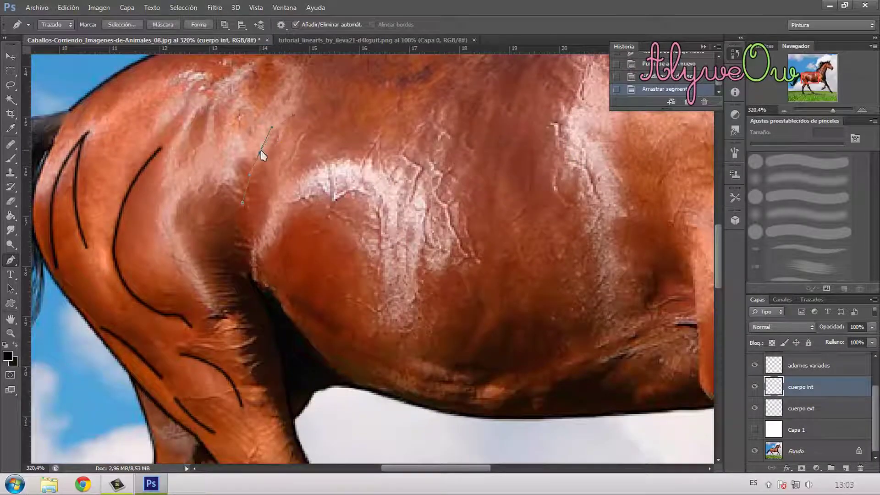
right_click(261, 170)
click(294, 189)
key(Return)
key(Delete)
Step: Trace the flank edge from the thigh down to the belly outline, stroke it on the "cuerpo ext" layer and delete the path
scroll(285, 256, down, 3)
click(262, 223)
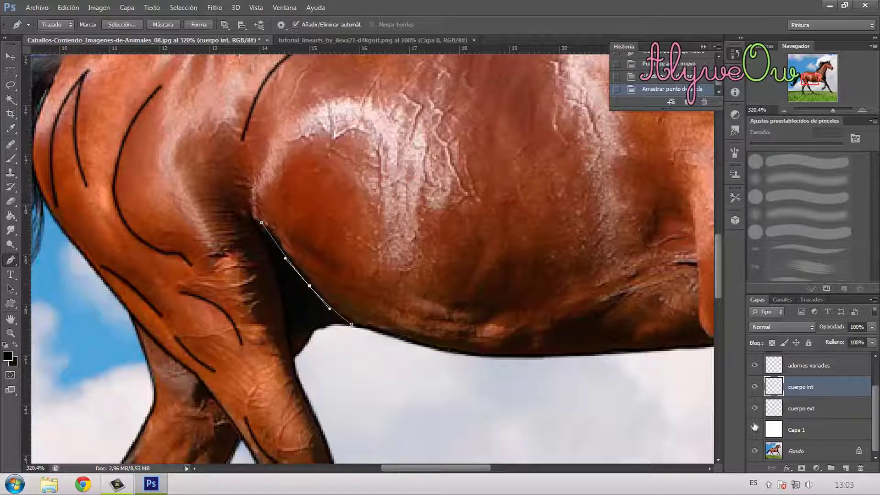
click(779, 408)
right_click(317, 288)
click(368, 108)
key(Return)
right_click(271, 200)
click(313, 236)
Step: On the "cuerpo int" layer, trace the curved belly fold behind the foreleg, stroke it and delete the path
click(779, 392)
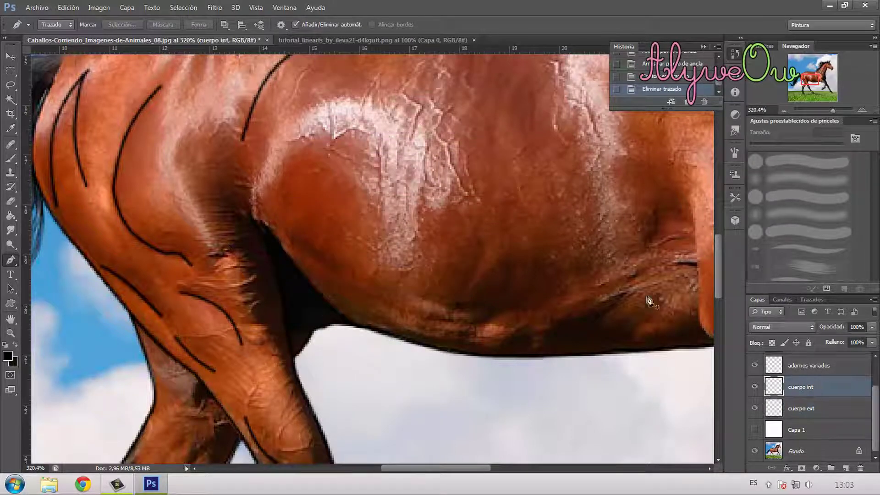
click(693, 264)
drag(680, 267, 669, 261)
right_click(667, 272)
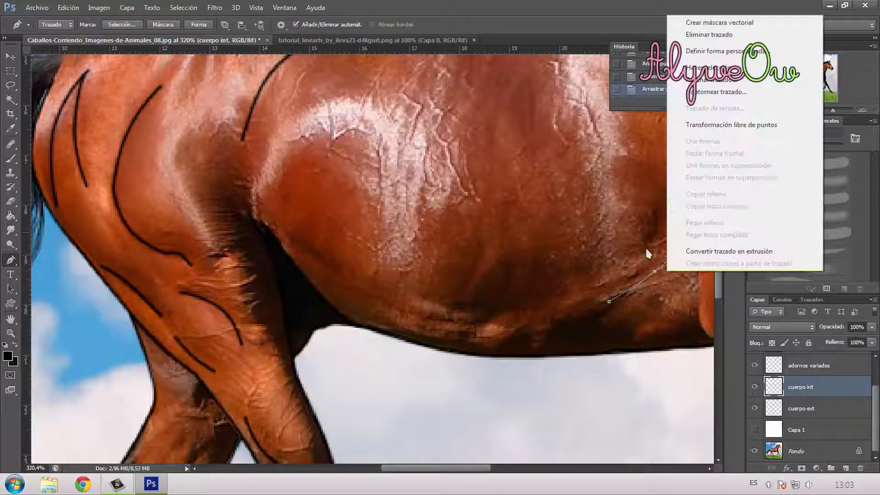
click(707, 93)
key(Return)
right_click(617, 217)
click(644, 236)
Step: Trace a shallow curved line along the lower belly, stroke it with the brush and delete the path
click(408, 311)
click(516, 314)
click(480, 313)
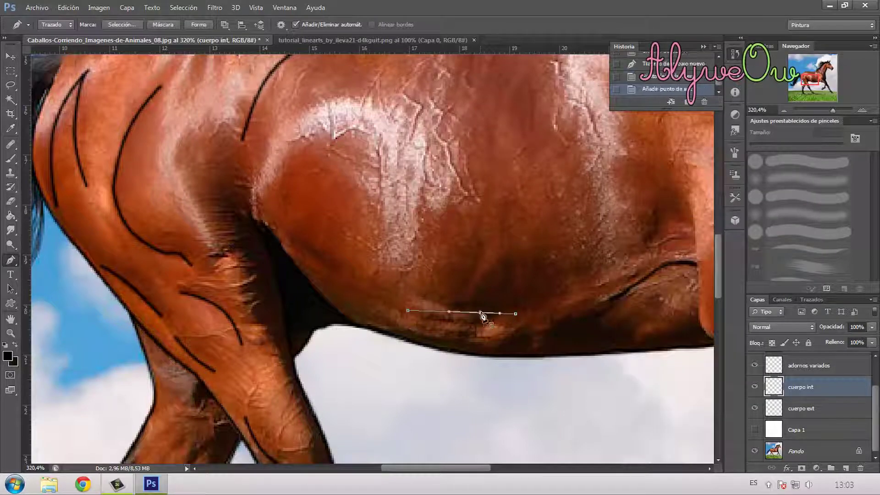
right_click(498, 323)
click(550, 147)
key(Return)
right_click(498, 326)
click(552, 93)
Step: Hide the "Fondo" photo layer to check the whole lineart, and show it again
scroll(574, 336, down, 6)
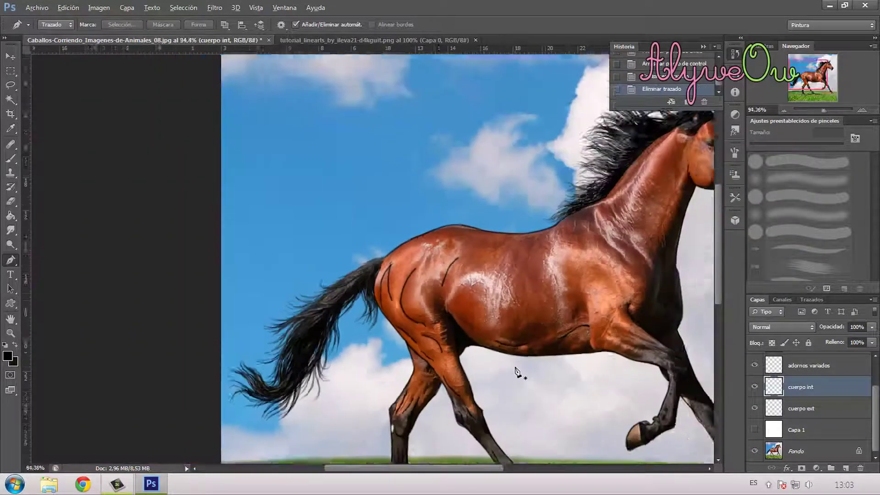
scroll(527, 366, up, 2)
click(754, 451)
scroll(521, 292, down, 3)
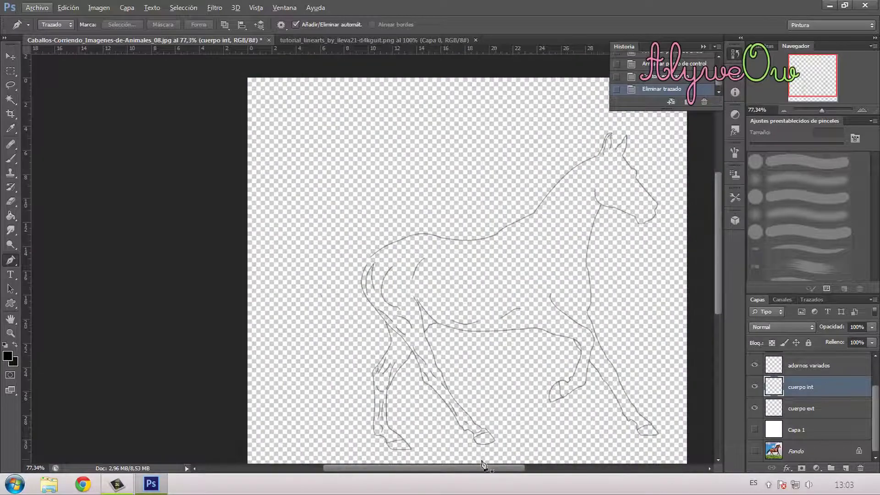
drag(483, 468, 513, 468)
click(754, 451)
Step: On the "cuerpo ext" layer, trace the raised foreleg's rear upper edge down to the belly outline, stroke it and delete the path
scroll(448, 312, up, 7)
click(807, 408)
click(312, 190)
click(331, 214)
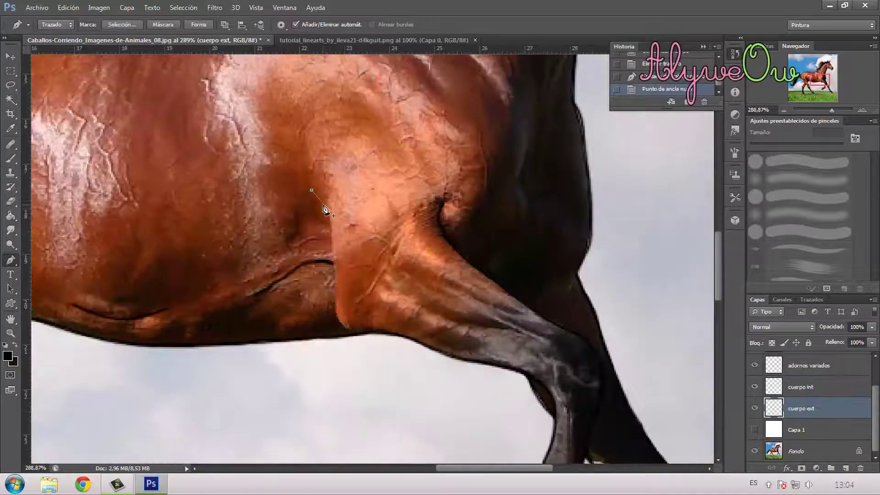
click(335, 314)
click(335, 261)
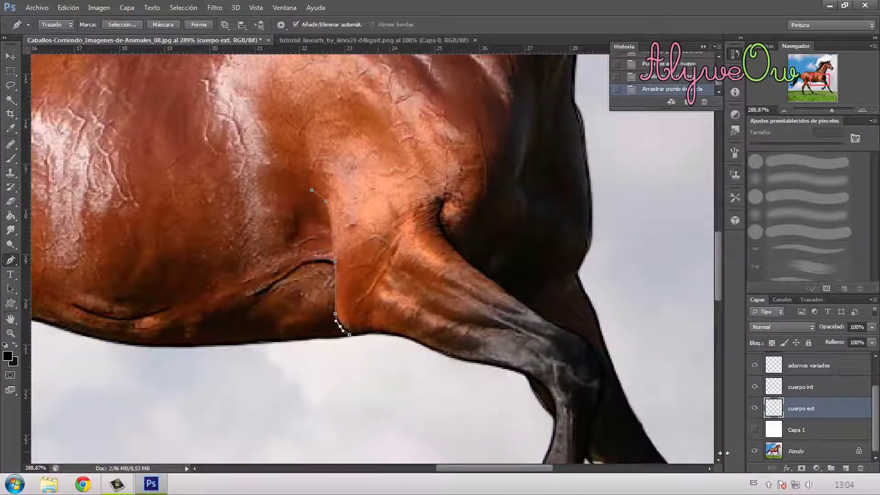
right_click(377, 316)
click(420, 137)
key(Return)
right_click(397, 198)
click(424, 218)
Step: On the "cuerpo int" layer, trace a curved muscle line inside the raised foreleg's upper part, stroke it and delete the path
click(796, 389)
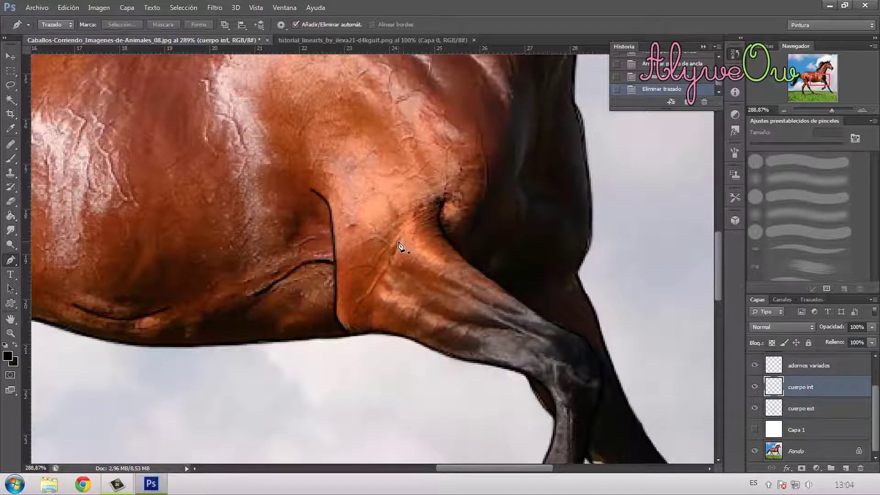
click(402, 264)
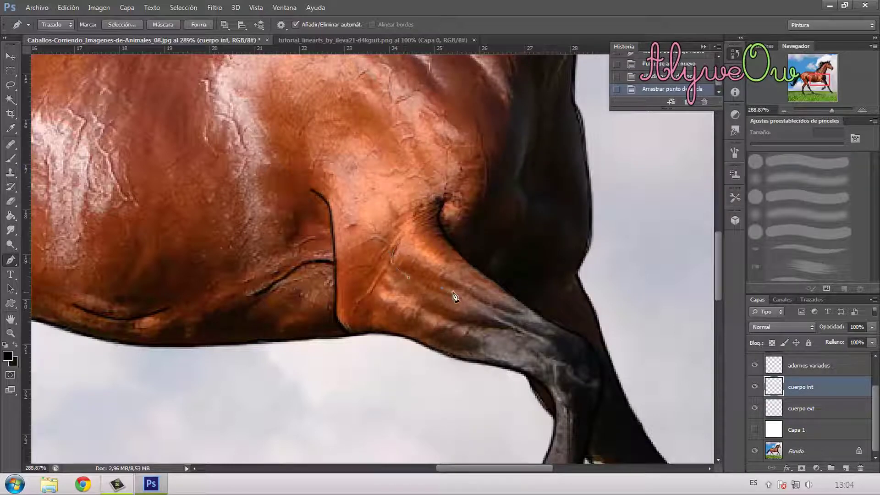
right_click(471, 300)
click(507, 122)
key(Return)
right_click(429, 216)
click(454, 237)
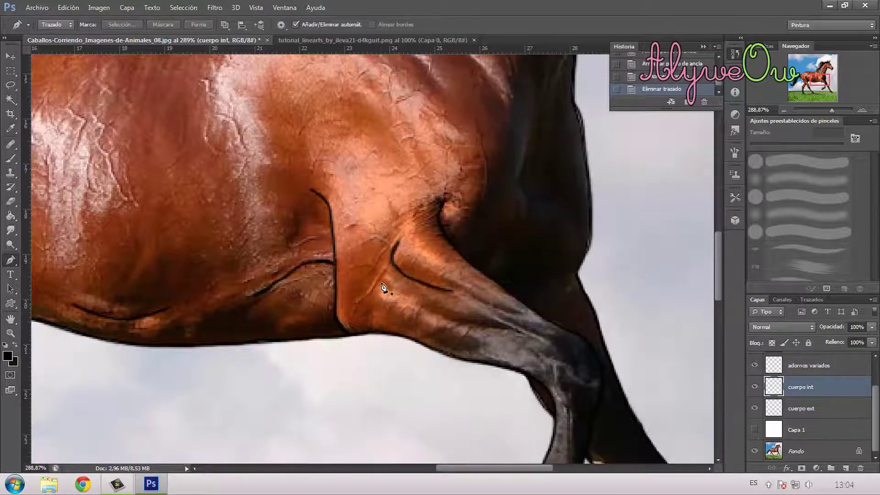
Step: On the "cuerpo int" layer, trace a second curved muscle path along the raised foreleg, just below the existing inner muscle line
click(381, 283)
click(440, 316)
click(396, 294)
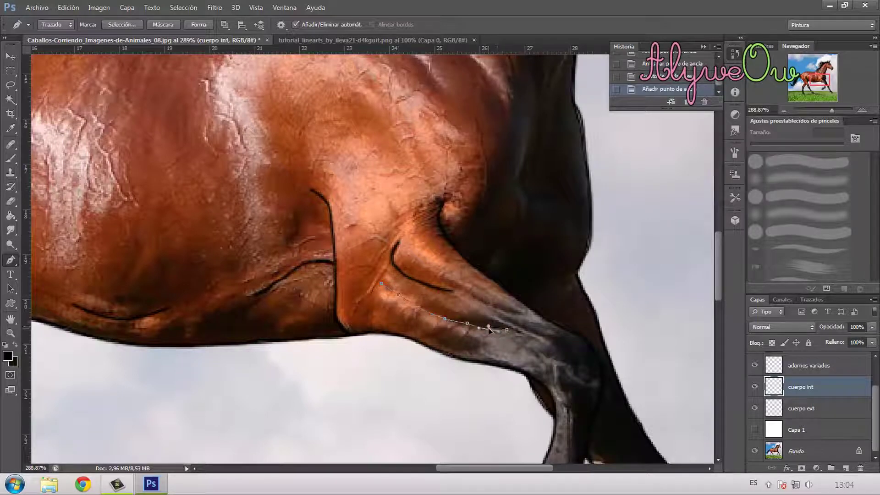
Step: Stroke the pen path along the middle of the raised foreleg's forearm with the brush and delete the path
right_click(487, 326)
click(532, 145)
key(Return)
right_click(456, 295)
click(495, 60)
Step: Draw a slightly curved path along the forearm's lower muscle, stroke it with the brush and delete the path
click(424, 334)
click(481, 349)
click(459, 343)
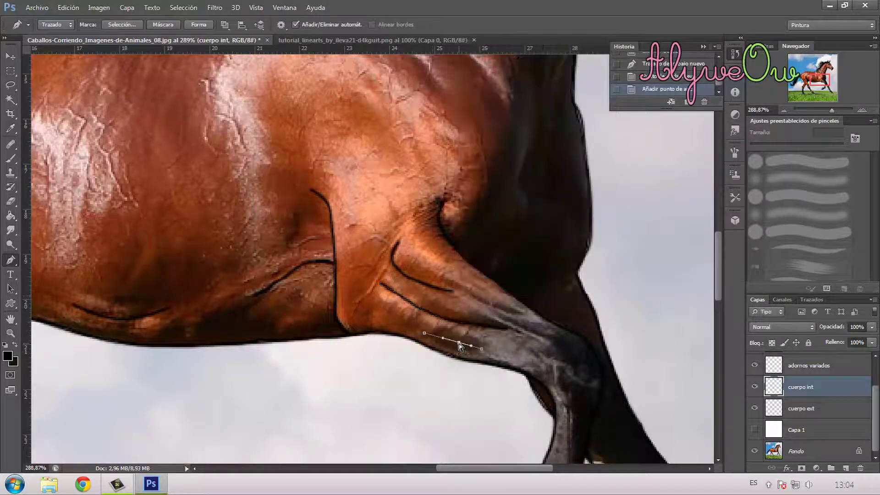
drag(459, 343, 457, 348)
right_click(457, 348)
click(511, 169)
key(Return)
right_click(471, 327)
click(511, 93)
Step: Ink the upper muscle line of the raised forearm with a brush-stroked pen path, and delete the path
click(450, 280)
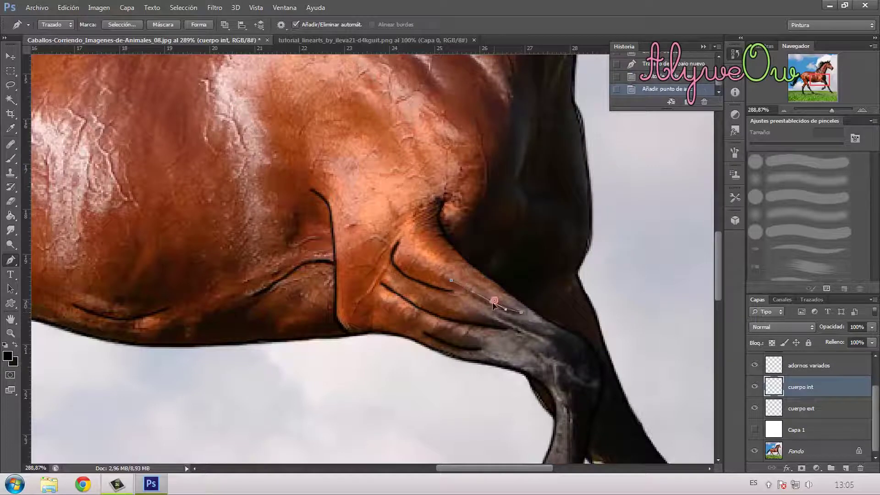
right_click(502, 304)
click(549, 124)
key(Return)
right_click(487, 301)
click(527, 66)
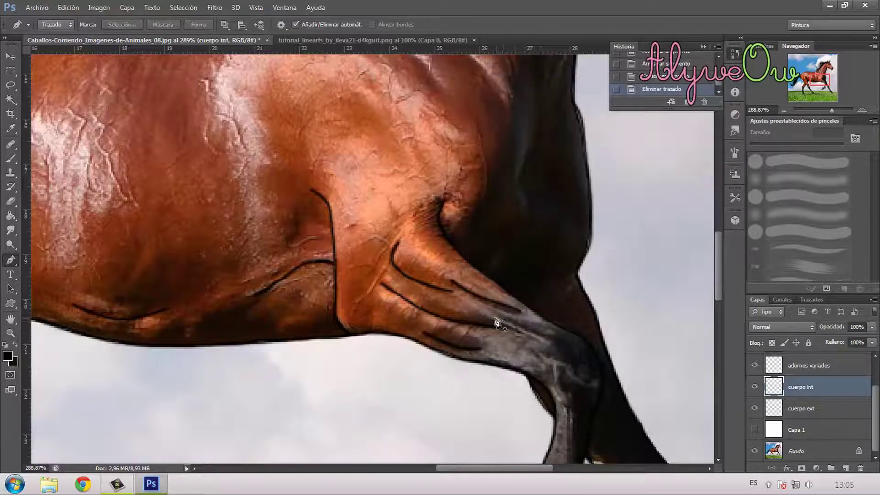
Step: Ink the line running from the forearm around the raised foreleg's knee with stroked curved pen paths, removing the paths
click(494, 317)
click(548, 342)
drag(579, 373, 573, 376)
right_click(574, 376)
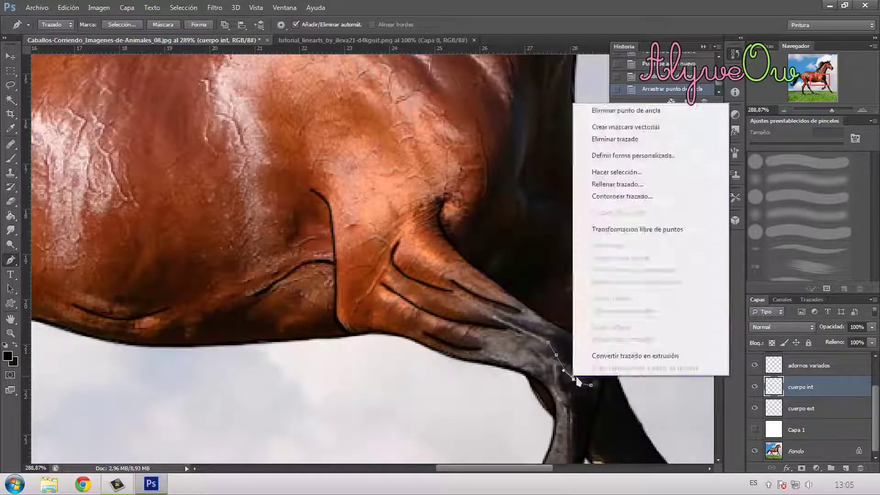
click(623, 196)
key(Return)
right_click(578, 342)
click(616, 105)
Step: Ink a short curved line just below the raised foreleg's knee with a stroked pen path
click(553, 373)
click(569, 407)
scroll(567, 402, down, 3)
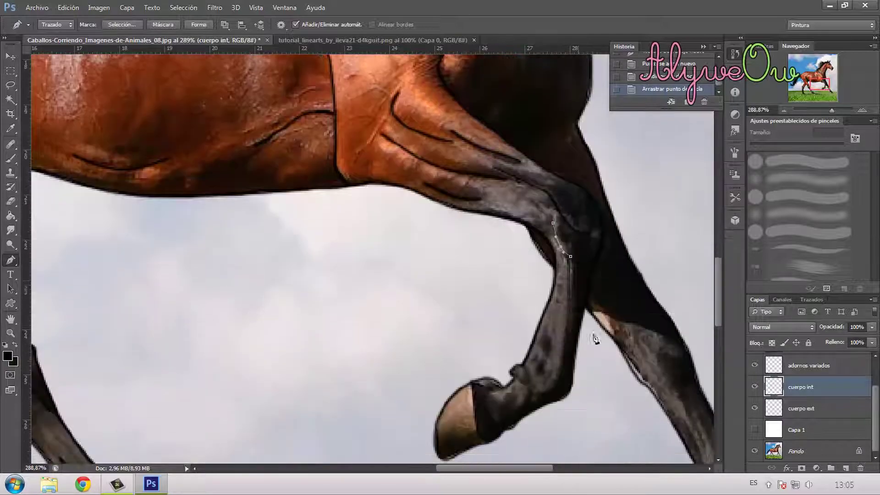
key(ctrl+z)
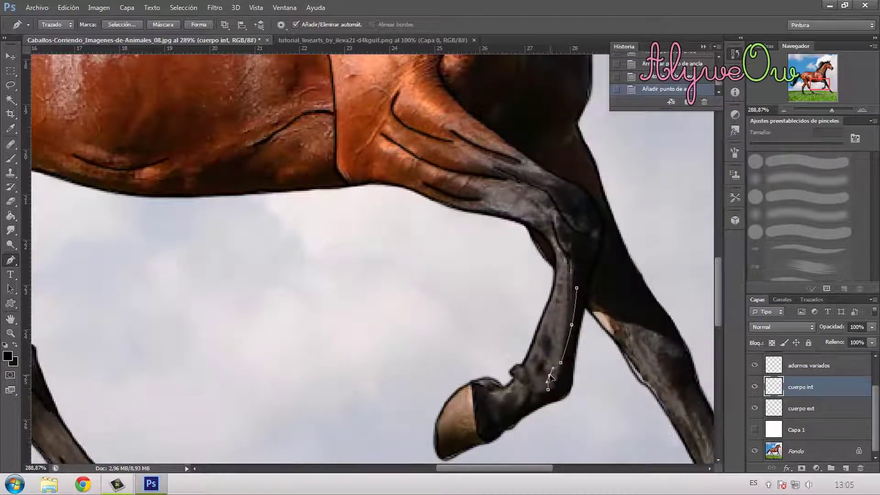
Step: Ink two tendon lines down the raised foreleg's cannon with brush-stroked pen paths, deleting each path
right_click(550, 377)
right_click(574, 316)
click(615, 138)
click(559, 308)
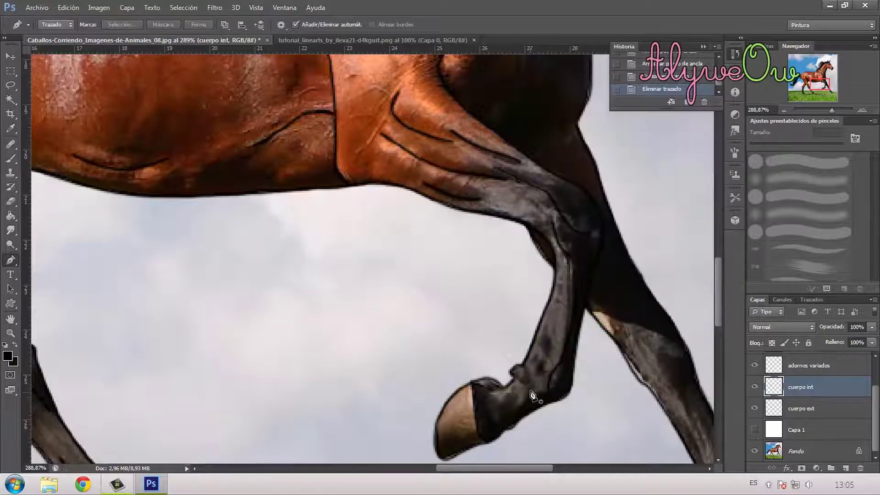
right_click(552, 343)
click(614, 138)
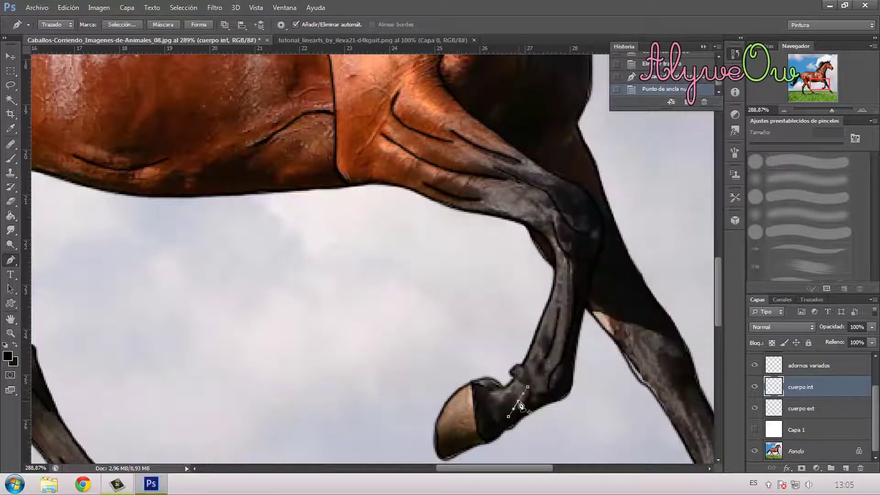
Step: Bend the path between the raised leg's fetlock and pastern into a curve, stroke it and delete the path
drag(518, 402, 527, 400)
right_click(526, 400)
click(573, 220)
right_click(550, 397)
click(591, 163)
Step: Ink a short curved line across the pastern just above the raised hoof using a stroked path, and delete the path
click(487, 396)
click(501, 412)
click(494, 405)
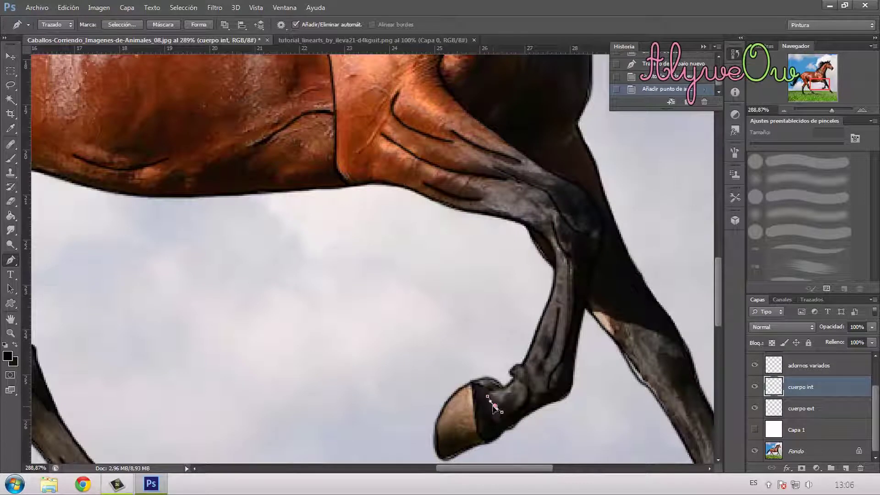
right_click(495, 409)
right_click(513, 393)
click(527, 160)
Step: Ink a short line beside the small bump at the raised leg's fetlock with a stroked path, and delete the path
click(529, 366)
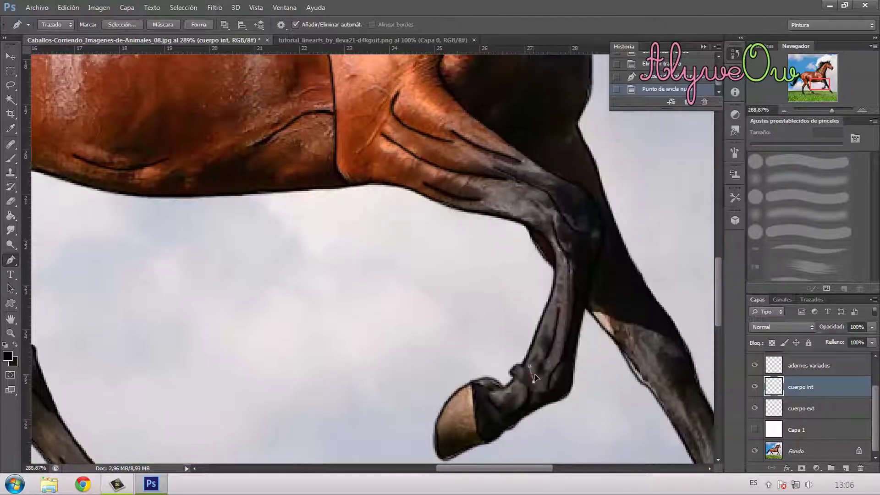
right_click(529, 379)
click(570, 197)
key(Return)
right_click(530, 378)
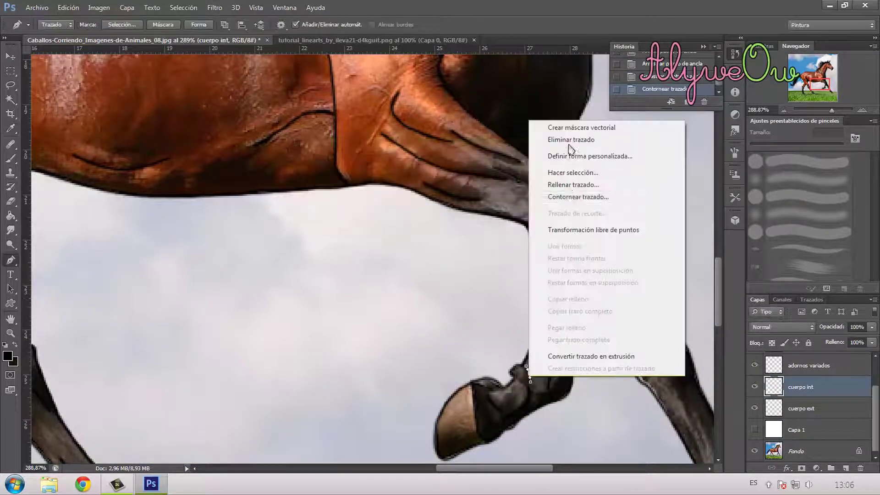
click(571, 141)
Step: Draw a curved path just above the extended foreleg's hoof, stroke it with the brush and delete the path
drag(470, 468, 525, 468)
drag(712, 289, 717, 341)
key(ctrl+z)
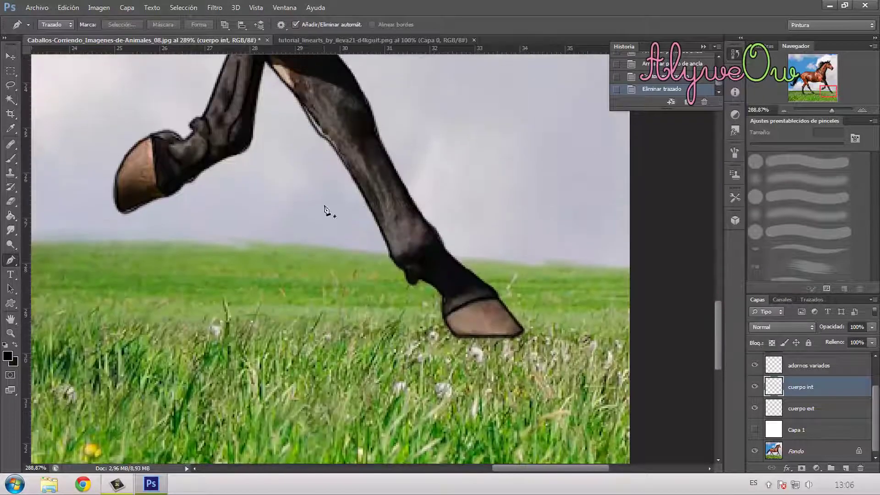
click(447, 297)
drag(472, 290, 468, 298)
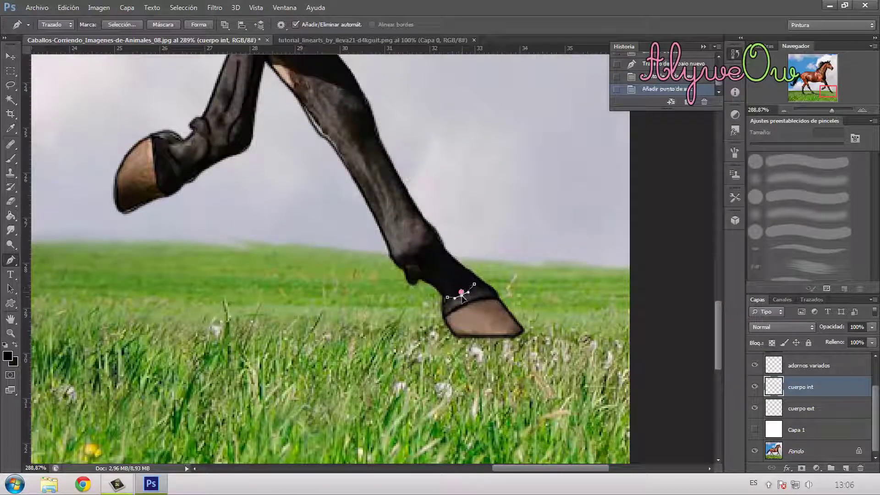
right_click(462, 297)
click(515, 115)
key(Return)
right_click(471, 297)
click(518, 57)
Step: Ink a short curved crease below the extended foreleg's fetlock with a brush-stroked path, and delete the path
click(423, 267)
click(437, 246)
click(430, 257)
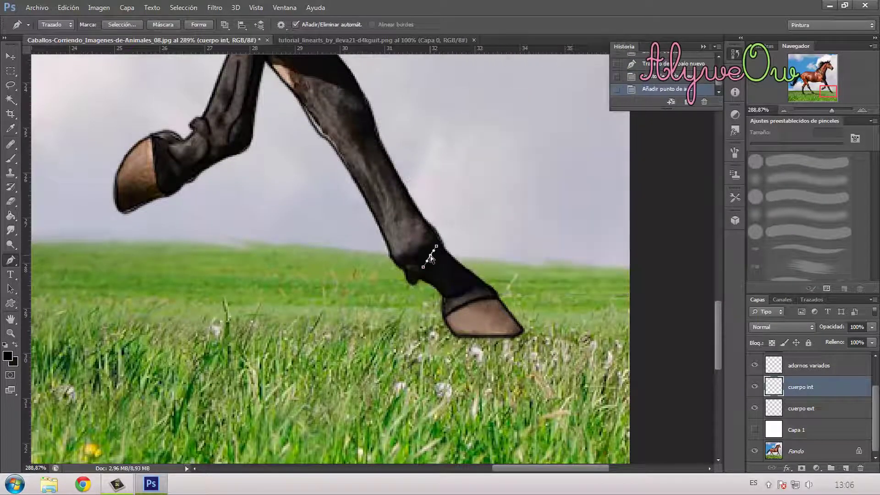
drag(431, 256, 434, 259)
right_click(434, 259)
click(478, 295)
key(Return)
right_click(438, 268)
click(465, 32)
Step: Ink a curved line across the leg above the extended foreleg's fetlock with a stroked pen path, and remove the path
click(391, 229)
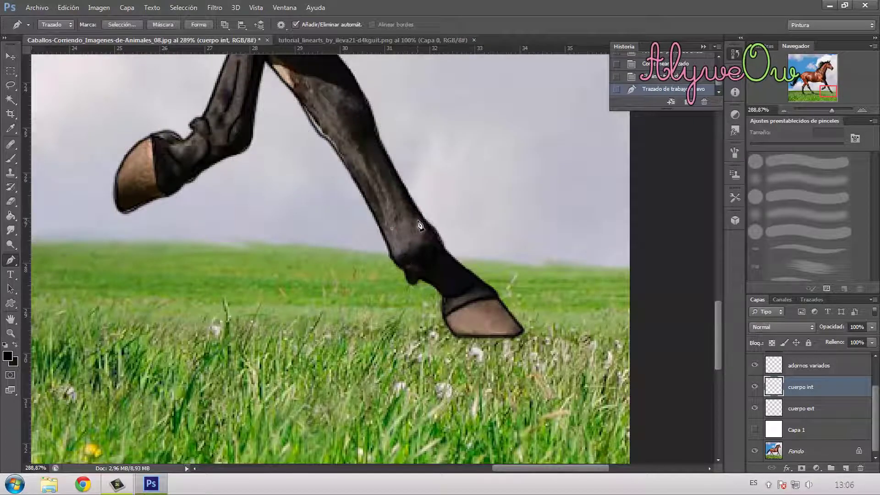
click(417, 220)
right_click(408, 222)
click(440, 293)
click(431, 235)
Step: Ink a small arc over the bump behind the extended foreleg's fetlock with a stroked path, and delete the path
click(408, 268)
click(420, 275)
right_click(416, 275)
click(454, 295)
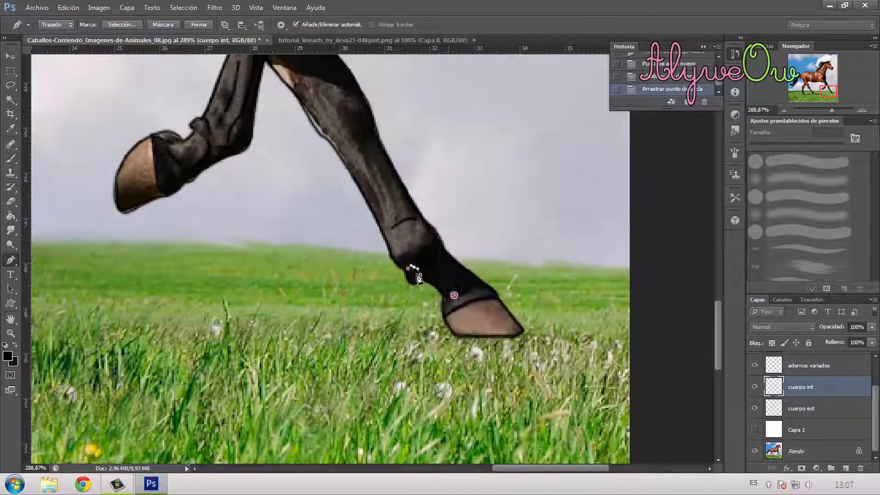
key(Return)
right_click(417, 275)
click(452, 32)
Step: Ink a tendon line along the back of the extended foreleg's cannon with a curved stroked path, and delete the path
scroll(389, 232, up, 3)
click(357, 208)
click(382, 266)
click(372, 244)
right_click(375, 242)
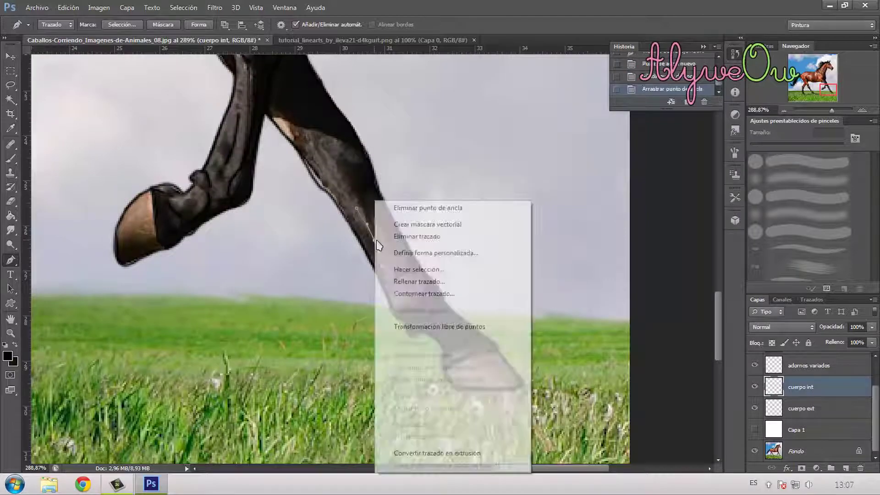
click(414, 293)
key(Return)
right_click(368, 243)
click(398, 238)
Step: Ink a second tendon line along the front of the extended foreleg's cannon with a stroked path, and delete the path
click(366, 201)
click(393, 258)
right_click(389, 235)
click(399, 236)
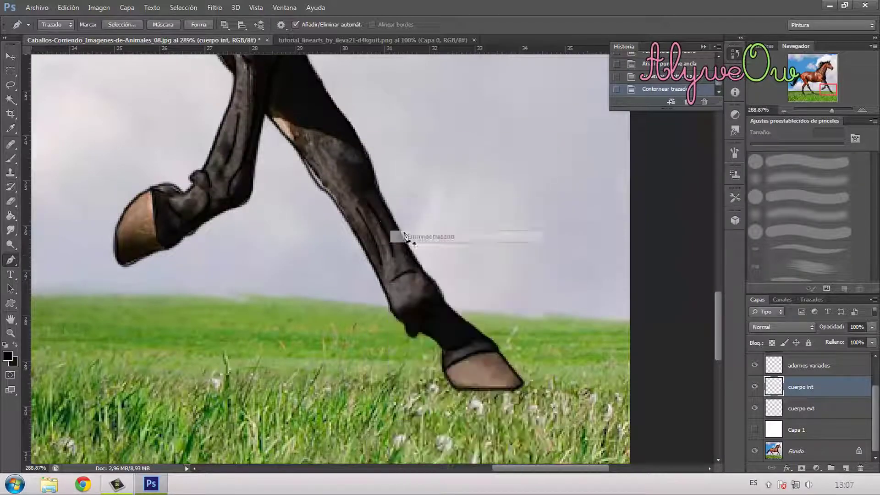
Step: Trace a curved path around the back of the extended foreleg's knee, stroke it with the brush and delete the path
scroll(348, 229, up, 2)
click(324, 203)
right_click(361, 245)
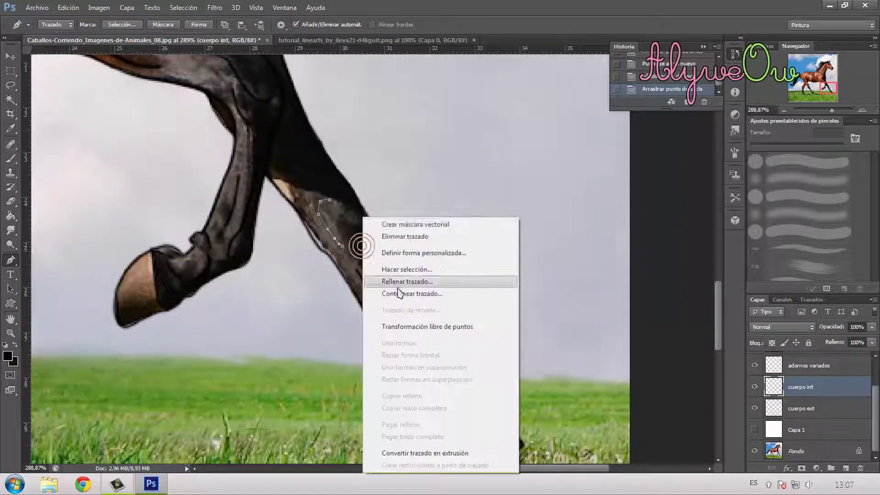
click(399, 293)
click(387, 236)
Step: Ink a short line at the lower edge of the extended foreleg's knee with a stroked path, and delete the path
click(374, 246)
click(358, 250)
click(367, 248)
right_click(369, 252)
click(389, 289)
key(Return)
right_click(378, 259)
click(390, 237)
Step: Ink a curved line on the dark forearm above the extended foreleg's knee with a stroked path, and delete the path
scroll(374, 248, up, 3)
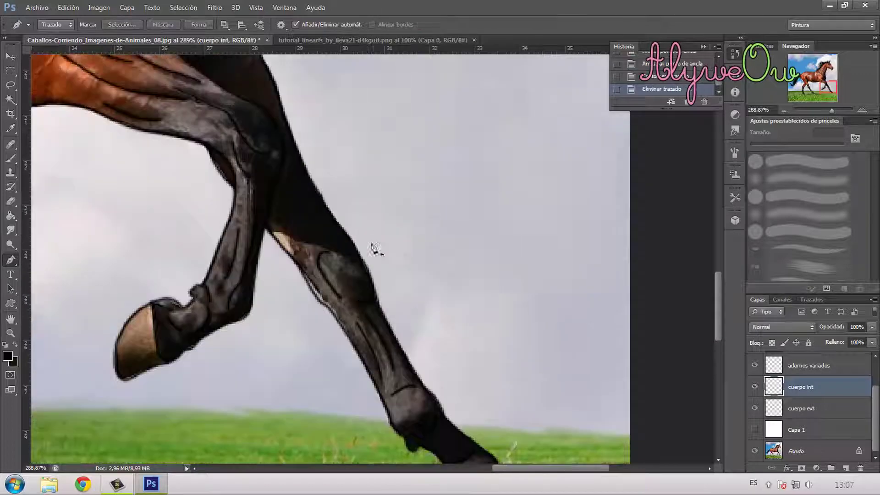
click(296, 232)
click(318, 269)
drag(308, 252, 312, 253)
right_click(312, 255)
click(349, 293)
key(Return)
right_click(318, 217)
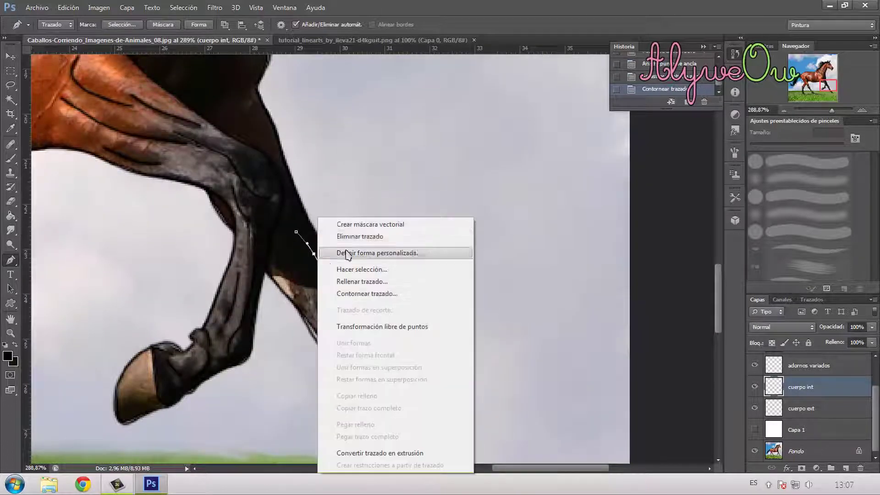
click(351, 237)
Step: Draw a curved path where the chest meets the extended foreleg and stroke it with the brush
scroll(294, 206, up, 4)
click(257, 170)
click(220, 196)
right_click(246, 184)
click(289, 221)
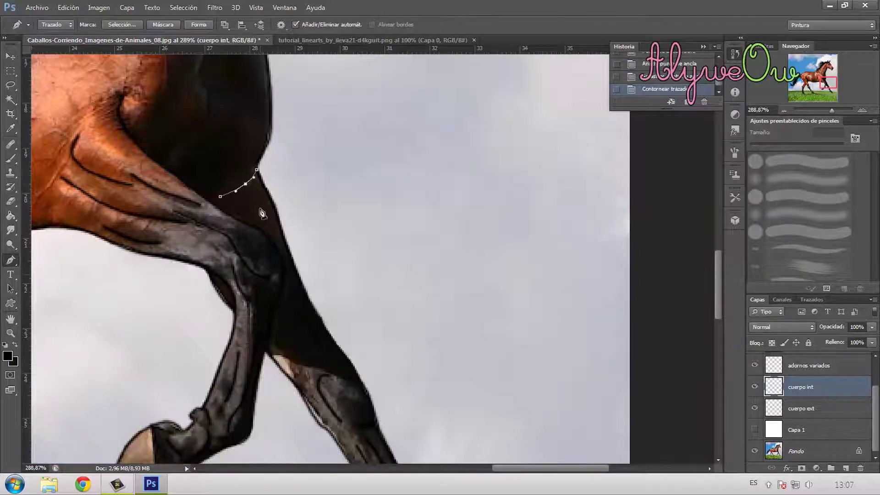
Step: Ink the curved shoulder line from the neck base toward the chest with a brush-stroked path, and delete the path
scroll(324, 250, up, 5)
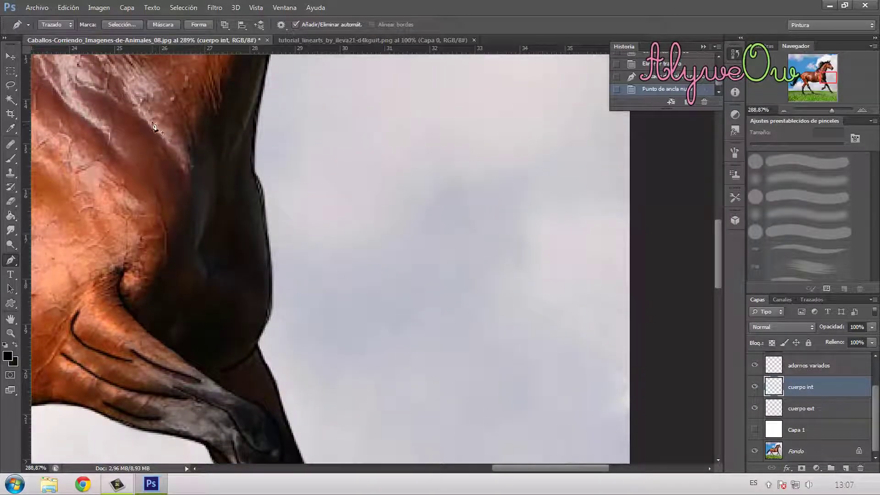
right_click(191, 174)
click(222, 255)
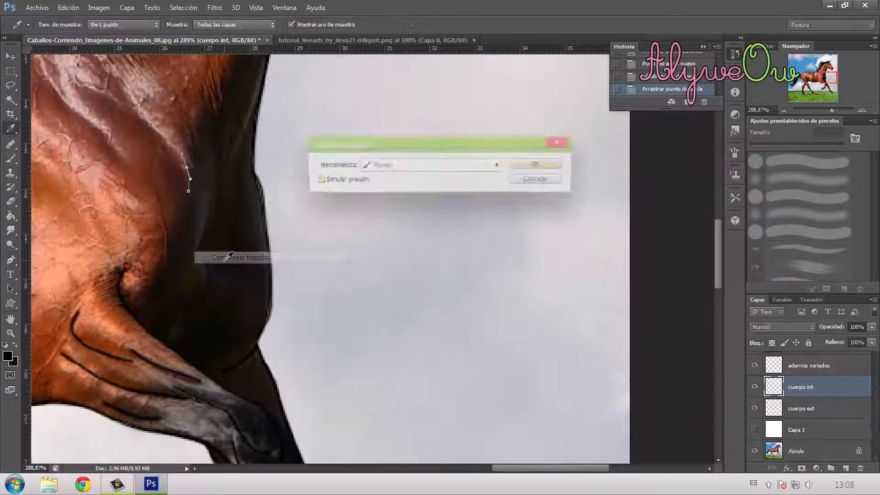
key(Return)
right_click(182, 192)
click(201, 220)
Step: Ink a long curved line down the dark chest beside the shoulder with a stroked path, and delete the path
scroll(146, 215, up, 1)
click(206, 165)
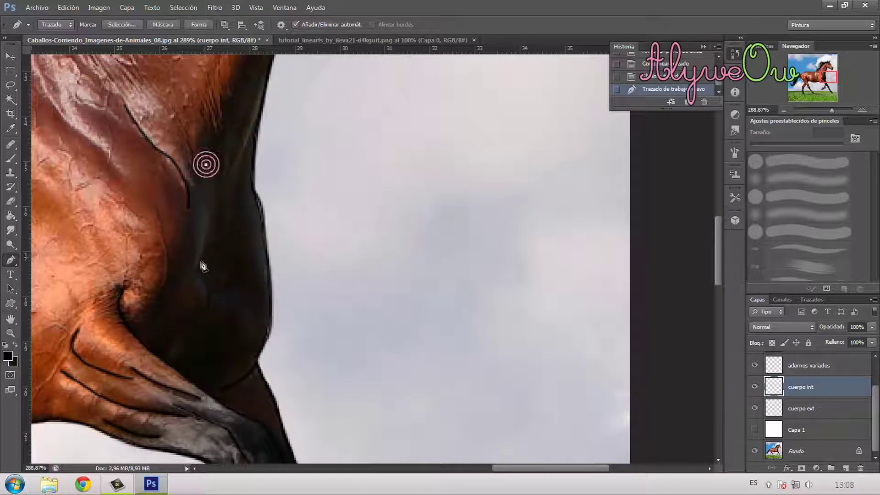
click(196, 269)
drag(200, 223, 209, 222)
right_click(212, 212)
click(242, 290)
key(Return)
right_click(196, 264)
click(230, 24)
Step: Ink a diagonal line from the front edge of the neck into the chest with a stroked path, and delete the path
click(262, 105)
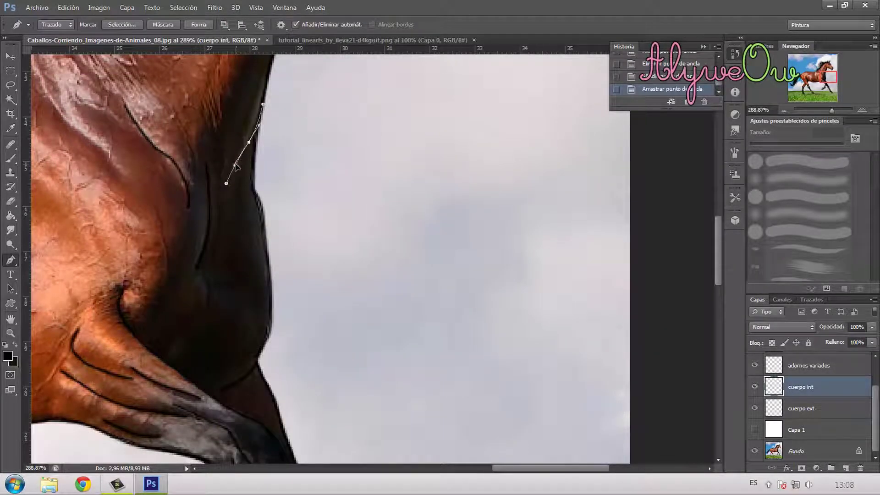
right_click(225, 237)
click(250, 208)
Step: Ink a second vertical line down the chest parallel to the long curved one, and delete its path
click(220, 170)
click(213, 256)
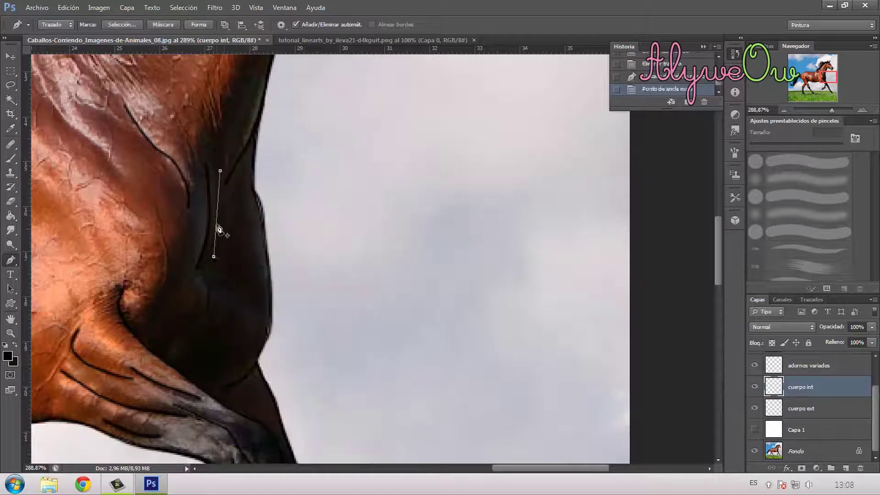
right_click(222, 218)
click(247, 294)
right_click(229, 249)
click(247, 236)
Step: Draw a short, slightly bent vertical path on the lower chest, stroke it with the brush and delete the path
click(204, 273)
click(208, 313)
drag(207, 293, 210, 293)
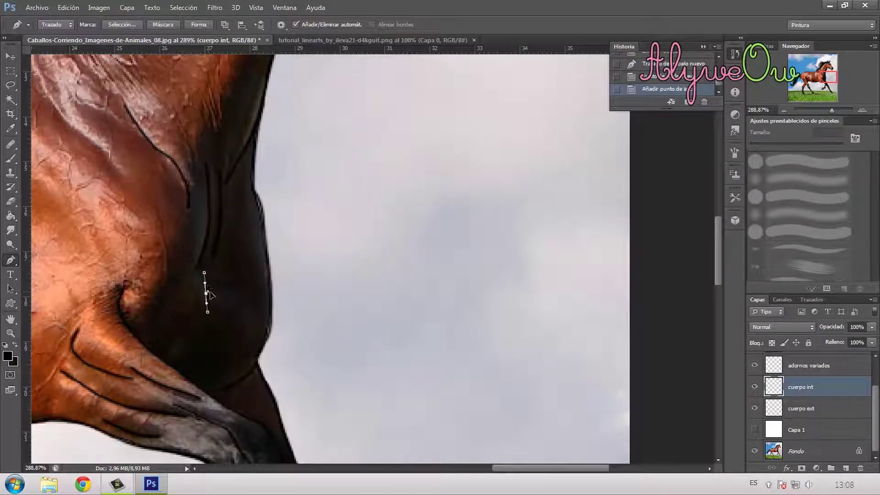
right_click(211, 291)
click(260, 112)
key(Return)
right_click(202, 292)
click(237, 55)
Step: Ink a curve from the vertical lower-chest line out towards the chest's front edge with a stroked path, and delete the path
click(209, 274)
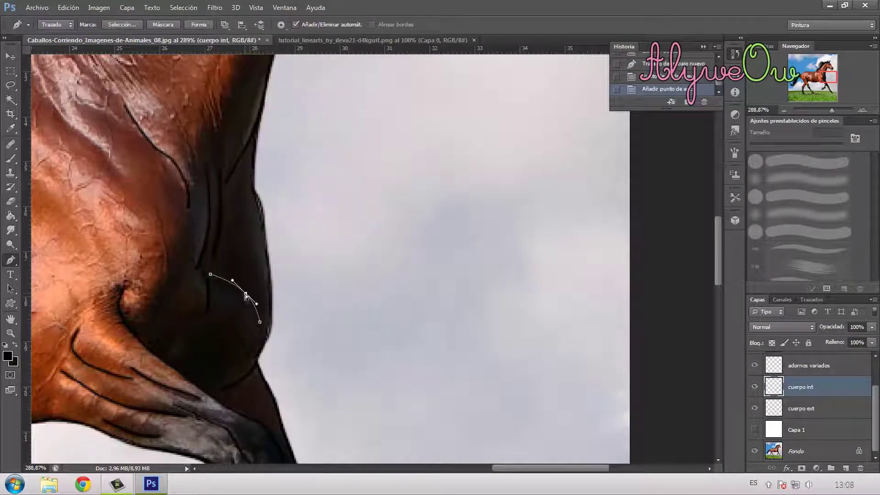
right_click(229, 279)
click(263, 85)
click(532, 138)
right_click(258, 302)
click(292, 121)
key(Return)
right_click(236, 294)
click(270, 55)
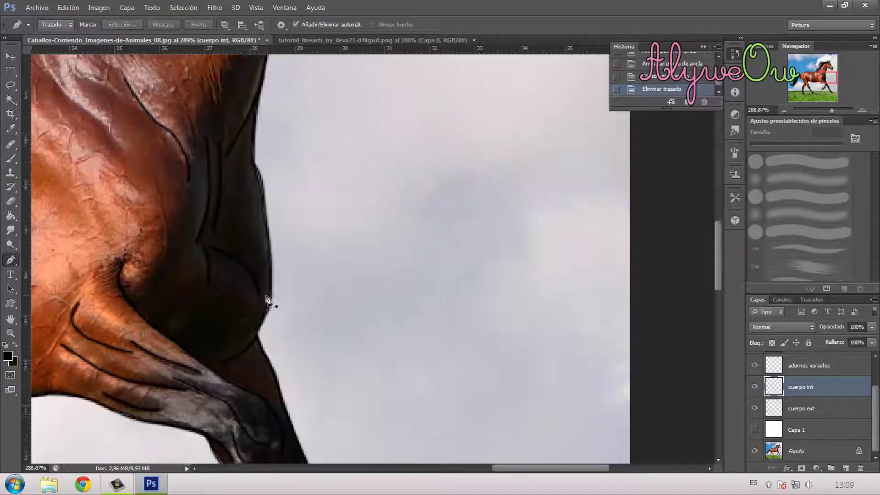
Step: Ink a curve from the junction of the chest lines down to the raised foreleg, adjusting its bend, and delete its path
scroll(267, 300, down, 1)
click(185, 237)
click(705, 102)
click(410, 187)
drag(168, 264, 161, 258)
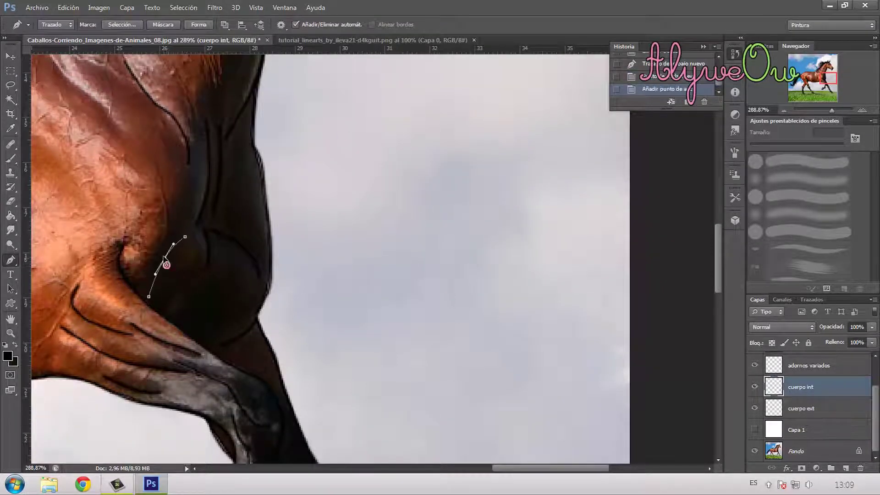
right_click(161, 259)
click(199, 295)
key(Return)
right_click(174, 270)
click(208, 31)
Step: Draw a short curved path low on the dark chest above the foreleg, stroke it with the brush and delete the path
click(206, 287)
click(193, 323)
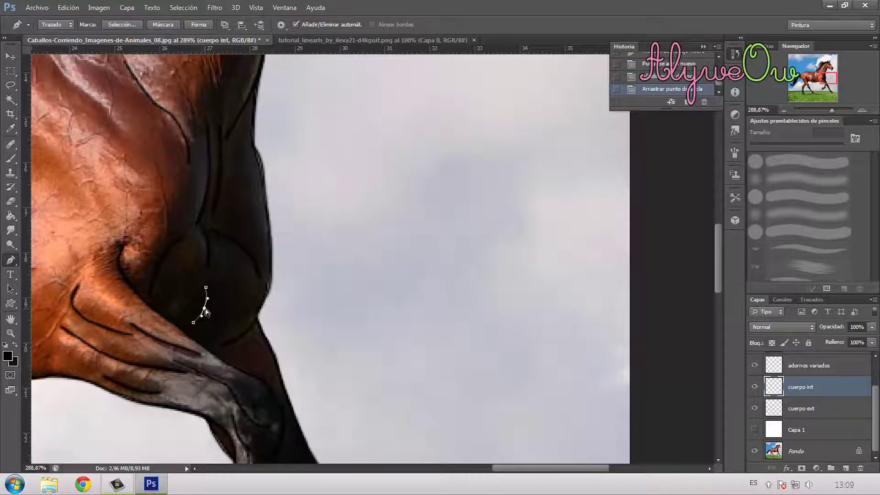
right_click(204, 308)
click(248, 129)
key(Return)
right_click(214, 309)
click(273, 74)
Step: Ink a long, slightly bent line down the neck from below the cheek with a stroked path, and delete the path
scroll(249, 233, up, 10)
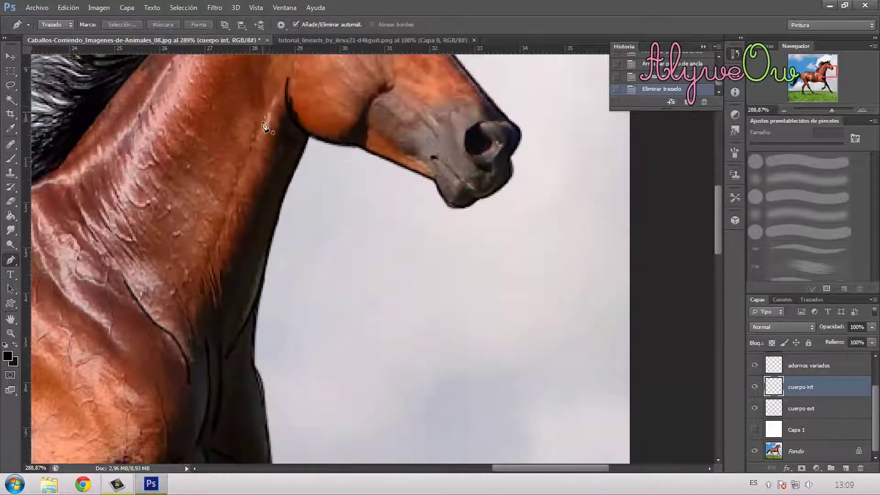
click(263, 124)
click(205, 279)
click(237, 194)
drag(237, 195, 233, 193)
right_click(233, 194)
click(262, 276)
key(Return)
right_click(220, 247)
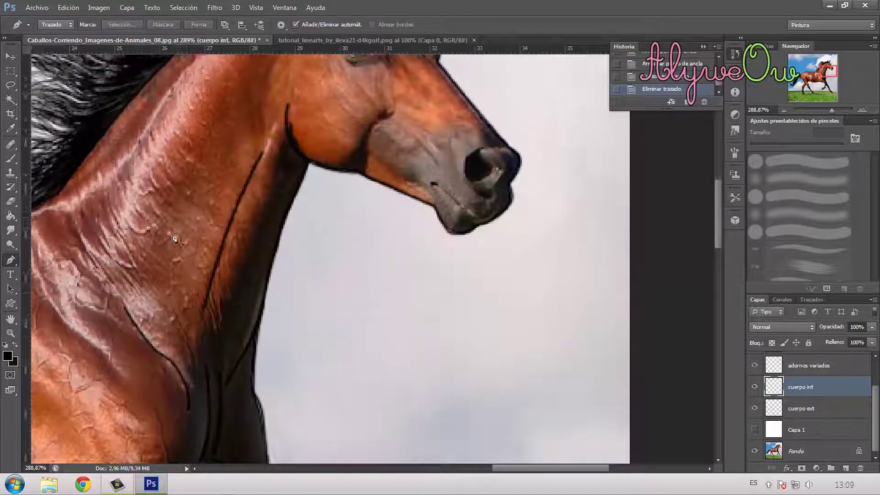
Step: Ink a line just inside the front edge of the lower neck with a stroked, bent path
scroll(174, 238, down, 1)
click(263, 257)
click(242, 325)
right_click(247, 296)
click(273, 116)
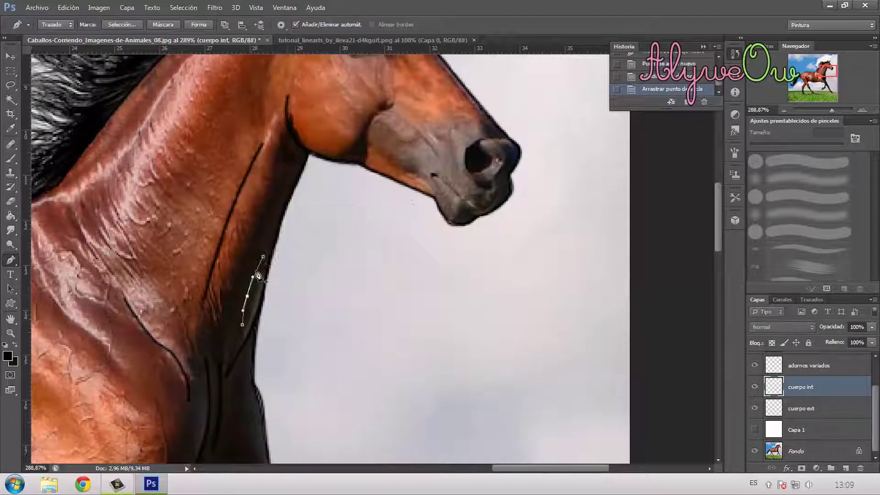
right_click(254, 274)
click(277, 237)
Step: Draw a short vertical path on the throat behind the jaw, stroke it with the brush and delete the path
click(280, 134)
click(277, 179)
drag(279, 159, 278, 159)
right_click(277, 160)
click(303, 253)
key(Return)
right_click(300, 160)
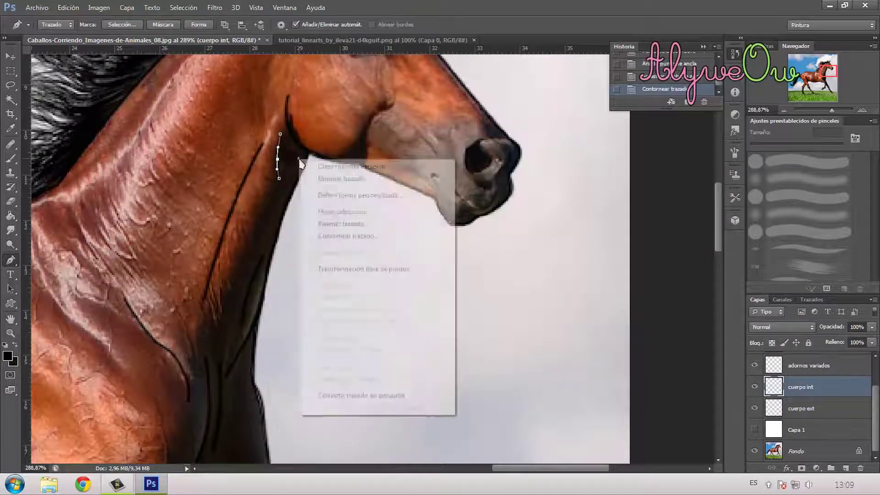
click(323, 179)
Step: Ink the long curve running from the withers down the front of the shoulder with a stroked path
drag(562, 468, 508, 468)
scroll(348, 191, down, 1)
click(339, 176)
click(398, 286)
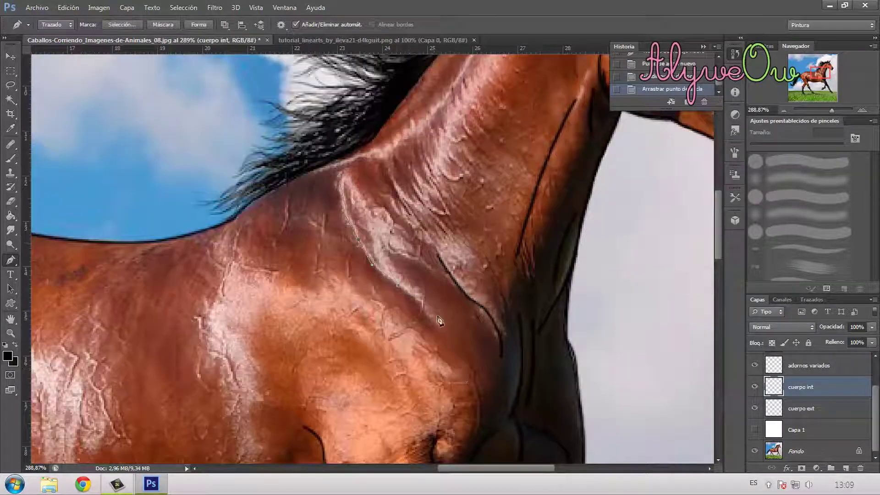
right_click(421, 306)
click(462, 132)
Step: Ink short accent lines beside the long shoulder curve at the base of the neck, and delete their paths
scroll(374, 172, down, 3)
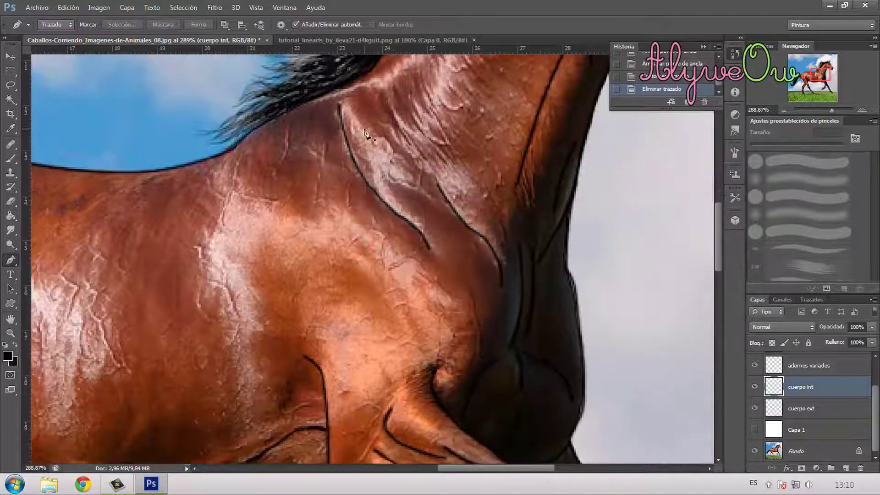
right_click(372, 174)
click(403, 254)
right_click(406, 200)
click(424, 233)
Step: Ink a short diagonal line at the base of the neck, above the existing curve leading into the chest
scroll(429, 227, down, 3)
click(460, 101)
click(502, 149)
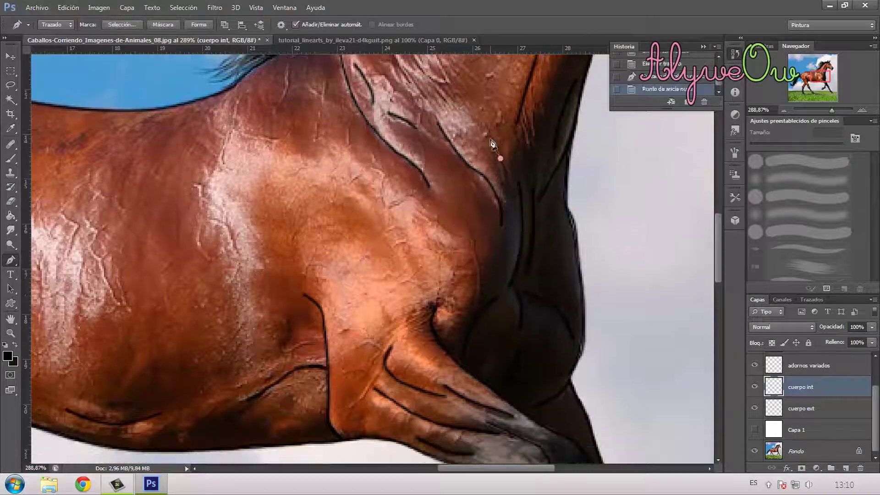
right_click(488, 135)
click(500, 228)
click(499, 181)
Step: Ink a curve over the shoulder muscle down towards the top of the foreleg with a stroked path, and delete the path
scroll(400, 242, down, 3)
click(396, 216)
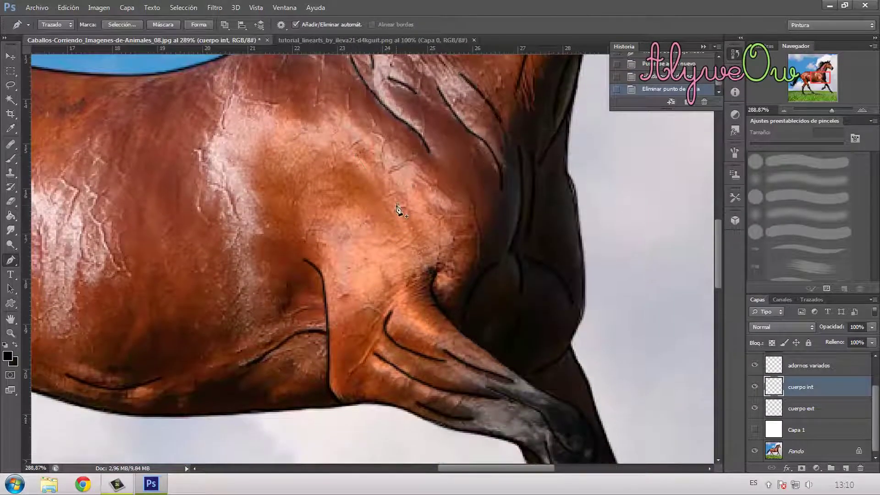
right_click(411, 199)
click(442, 282)
click(538, 163)
right_click(410, 199)
click(439, 226)
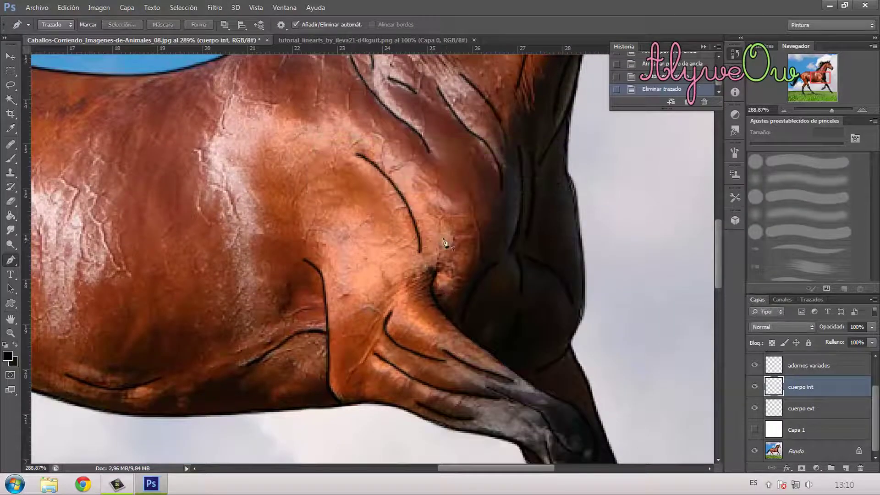
Step: Ink a short diagonal line behind the shoulder, below the withers, with a stroked path
scroll(390, 215, up, 1)
click(293, 173)
right_click(292, 167)
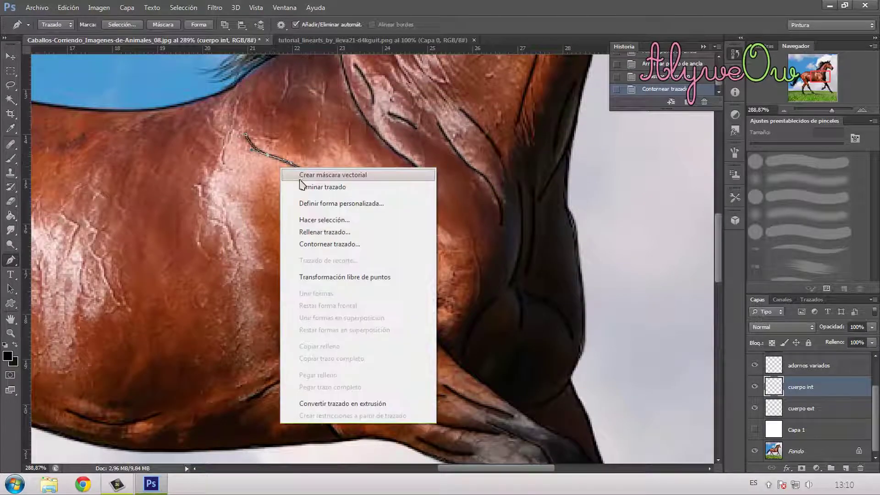
click(323, 210)
key(Return)
Step: Ink a short curve descending from the withers onto the shoulder with a stroked path, and delete the path
scroll(301, 138, up, 3)
right_click(300, 158)
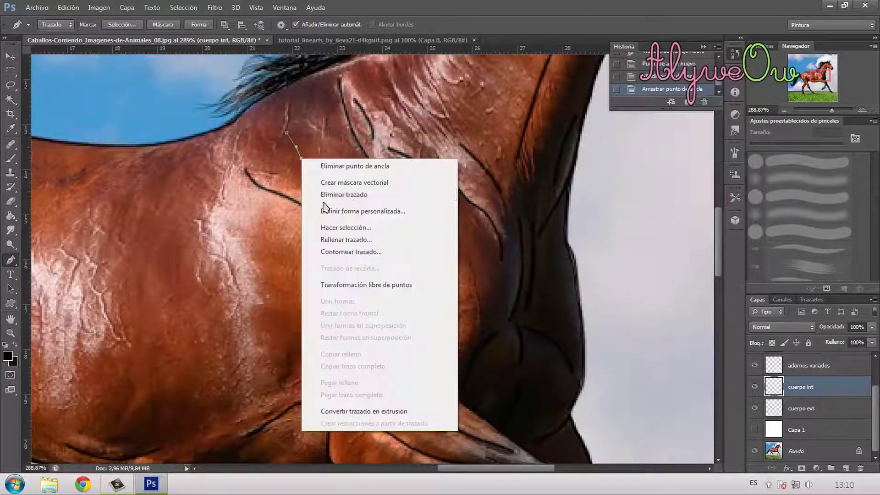
click(327, 252)
key(Return)
right_click(294, 139)
click(319, 176)
Step: Ink a short, nearly horizontal line forward from the top of the withers curve, and delete its path
click(293, 134)
click(317, 134)
right_click(317, 135)
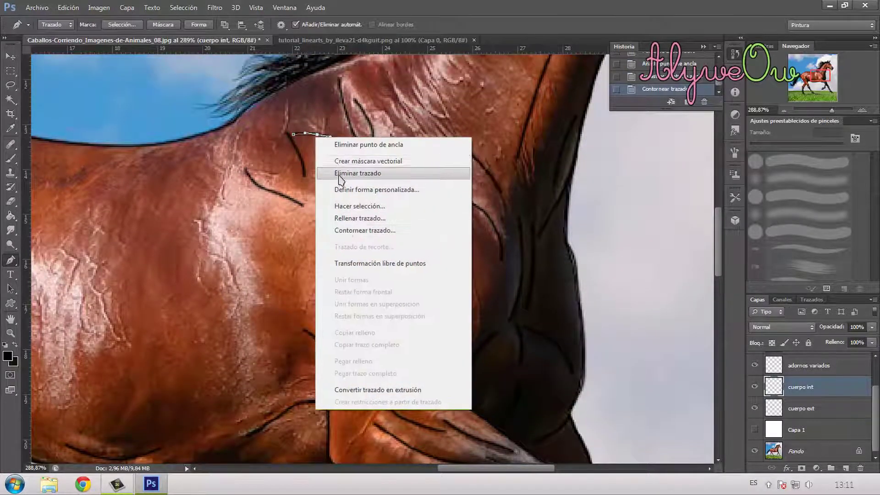
click(345, 177)
Step: Ink a long curved line down the ribs behind the shoulder by stroking a bent pen path
scroll(173, 342, down, 6)
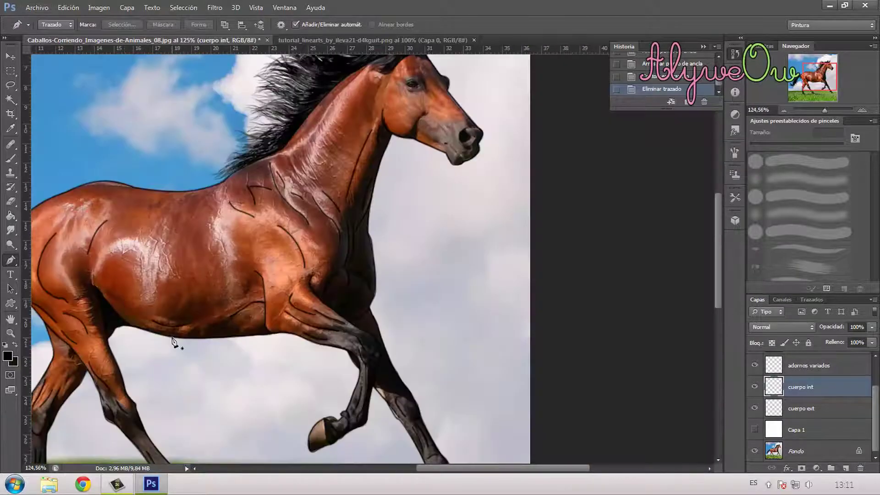
scroll(173, 342, up, 4)
click(250, 148)
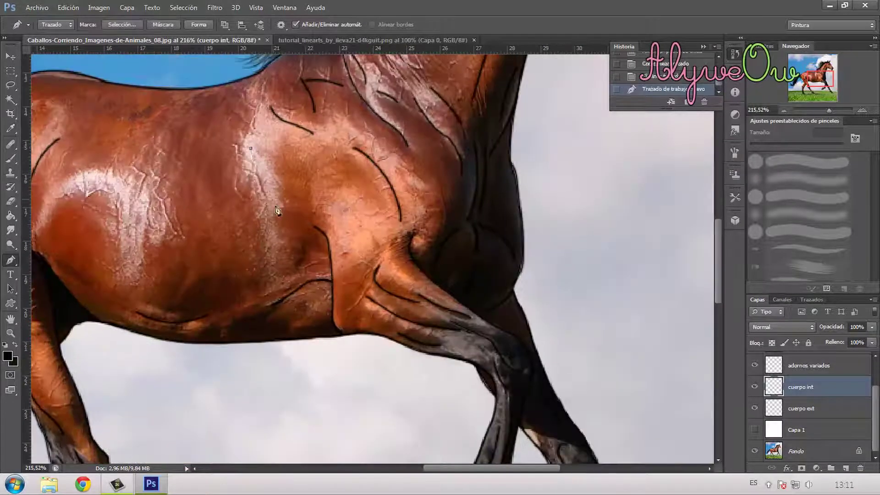
key(ctrl+z)
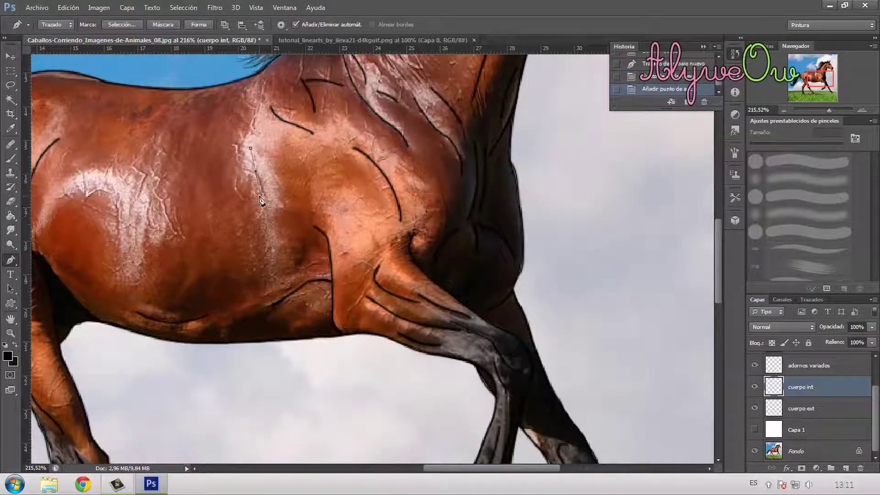
right_click(272, 193)
drag(260, 196, 303, 180)
click(319, 285)
key(Return)
Step: Ink a short curved line between the rib line and the shoulder muscle with a stroked path, and delete the path
click(310, 163)
click(306, 202)
right_click(302, 180)
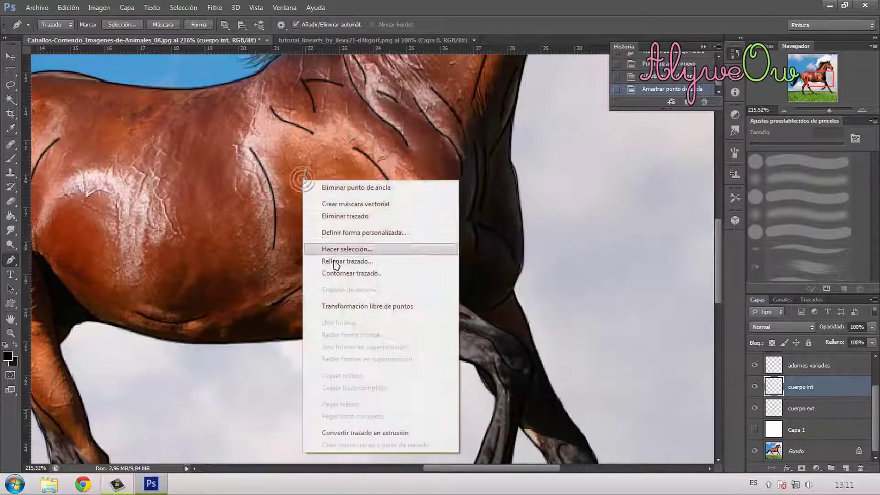
click(338, 273)
key(Return)
right_click(327, 190)
right_click(304, 185)
click(332, 221)
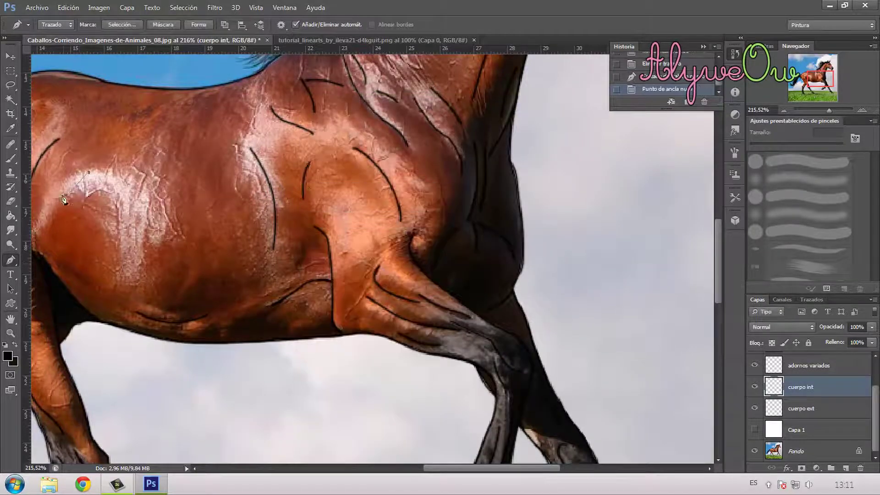
Step: Ink the curve around the flank highlight and a short line just below the top of the croup, deleting the paths
right_click(58, 183)
click(106, 277)
scroll(89, 135, down, 3)
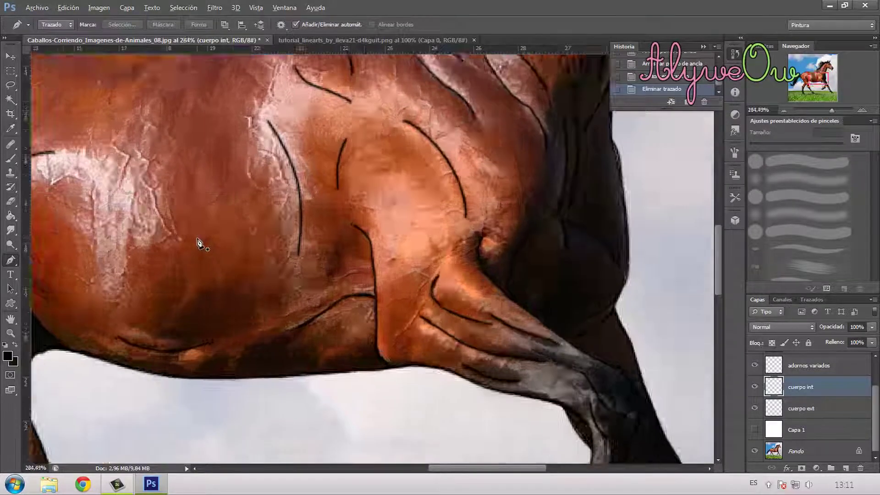
click(130, 131)
right_click(123, 132)
click(149, 209)
right_click(114, 139)
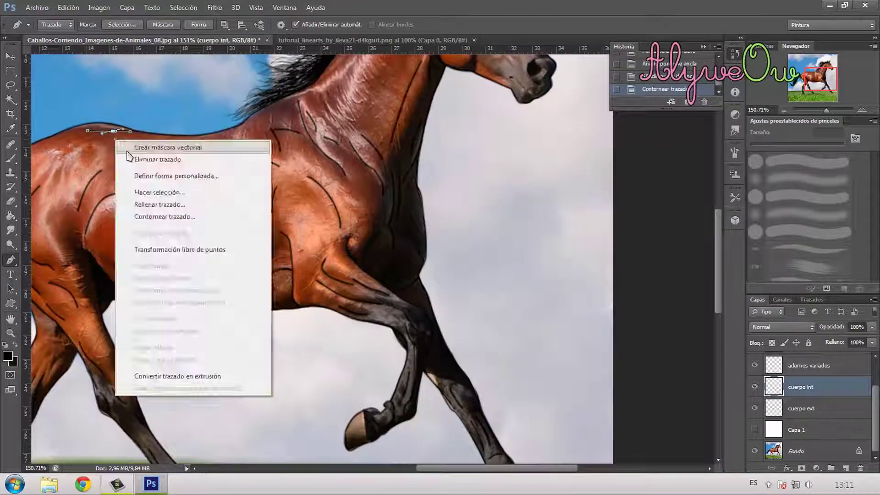
click(131, 159)
Step: Ink a short diagonal line on the upper rump with a stroked path, and delete the path
scroll(293, 248, down, 1)
scroll(293, 248, left, 4)
scroll(294, 248, up, 2)
click(270, 207)
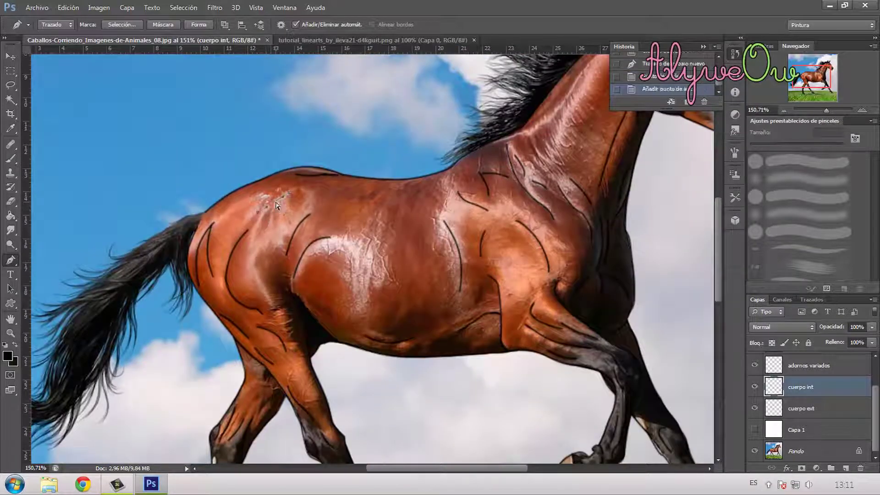
right_click(279, 215)
click(321, 297)
right_click(275, 190)
click(282, 205)
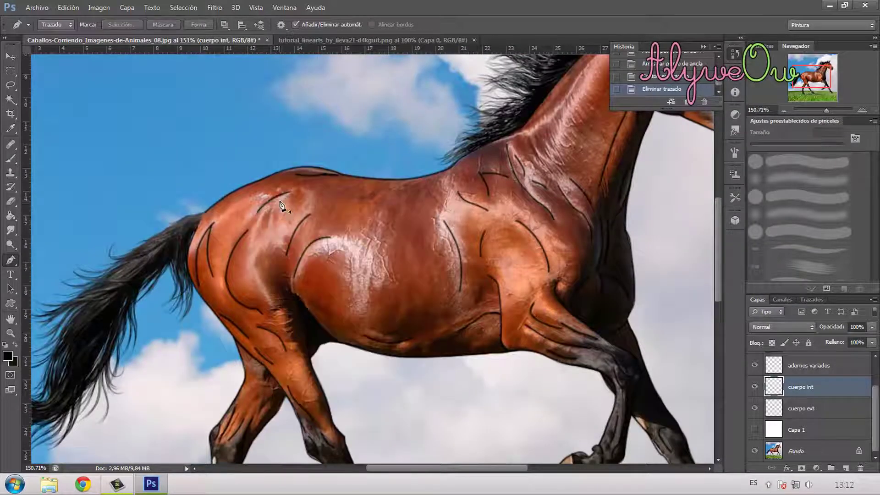
Step: Ink a second short curve on the rump just below the upper diagonal line, and delete its path
click(262, 239)
drag(266, 222, 264, 221)
right_click(263, 220)
click(286, 294)
key(Return)
right_click(270, 218)
click(303, 236)
Step: Ink a short bent line along the front of the far hind leg above the hock, and delete its path
scroll(389, 219, down, 3)
scroll(303, 384, up, 13)
click(327, 294)
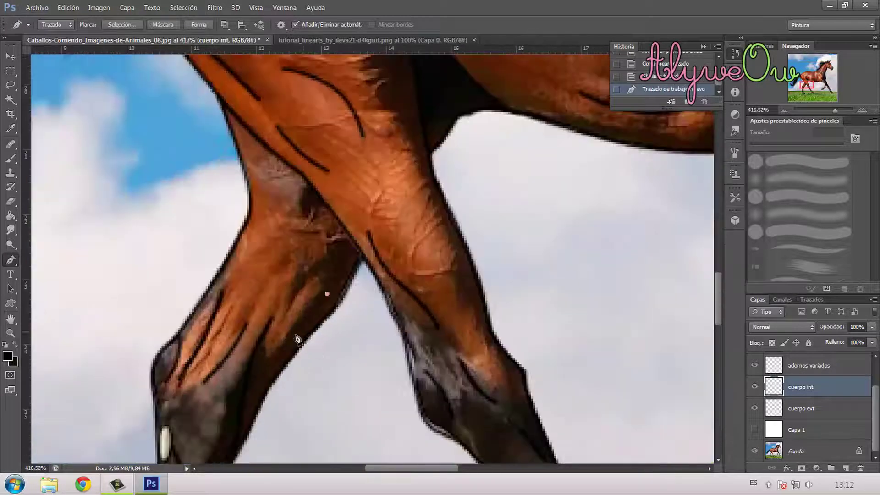
click(289, 341)
click(307, 317)
drag(308, 317, 300, 280)
right_click(313, 315)
click(339, 114)
key(Return)
right_click(300, 331)
click(338, 79)
Step: Ink another diagonal line slightly higher on the far hind leg with a stroked path, and delete the path
click(321, 268)
click(281, 319)
right_click(298, 290)
click(324, 87)
key(Return)
right_click(298, 298)
click(334, 48)
Step: Draw a U-shaped path across the upper far hind leg beside the near thigh, stroke it and delete the path
scroll(316, 279, down, 3)
click(311, 213)
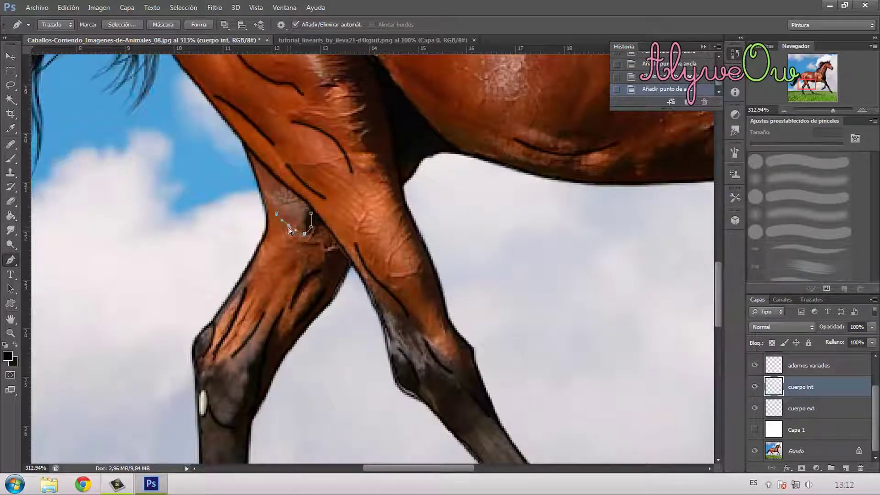
drag(289, 228, 287, 230)
right_click(288, 231)
click(334, 294)
key(Return)
right_click(307, 261)
click(334, 237)
scroll(348, 330, down, 13)
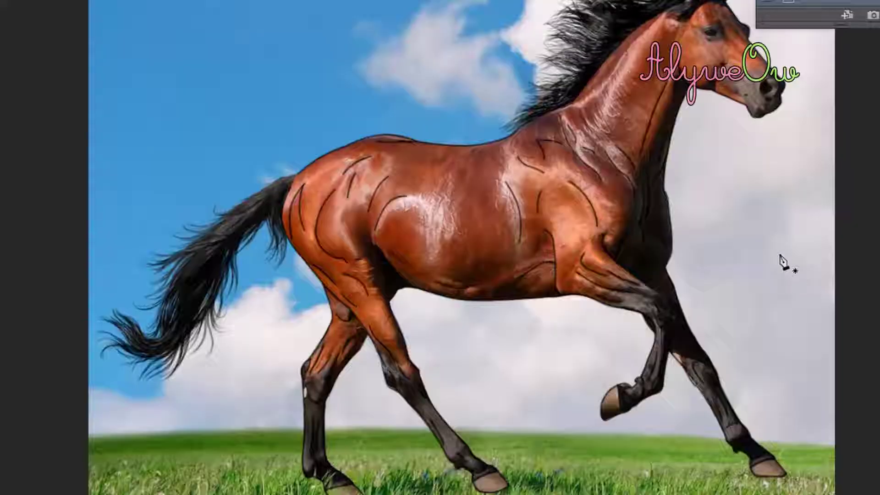
Step: Trace the crest line on the upper neck just below the mane, stroke the path and delete it
scroll(737, 220, up, 5)
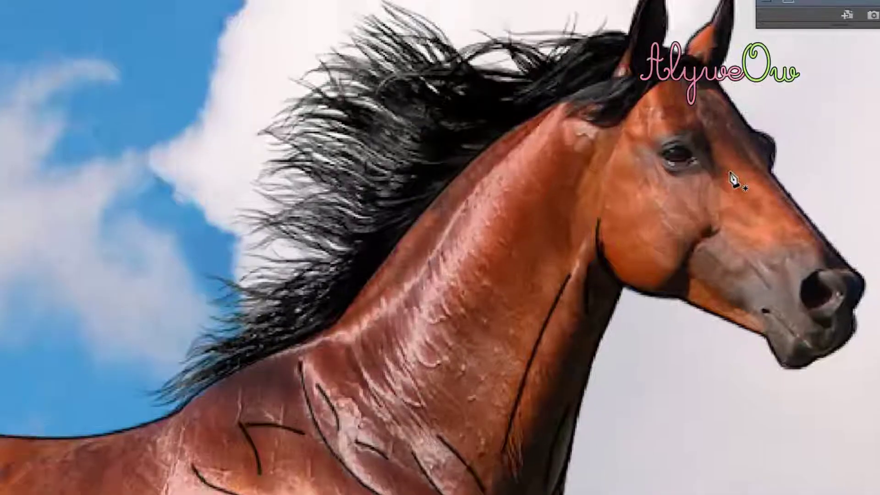
scroll(733, 181, up, 1)
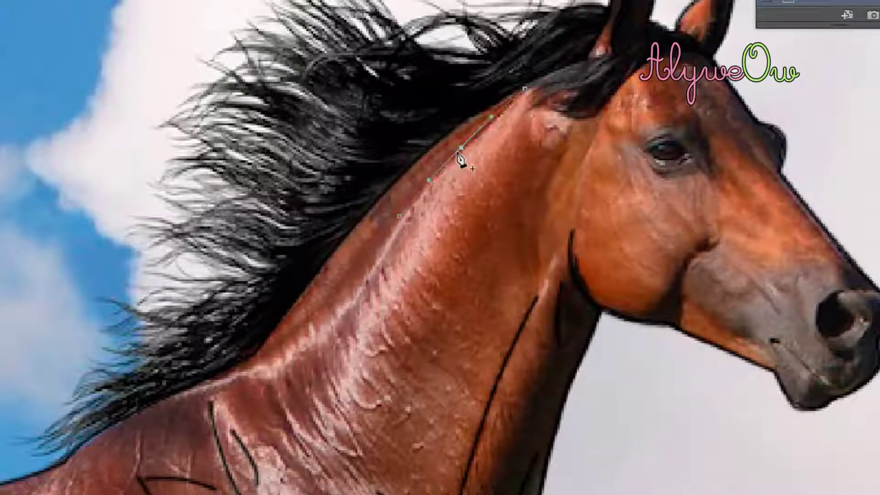
right_click(461, 155)
click(505, 294)
key(Return)
right_click(457, 254)
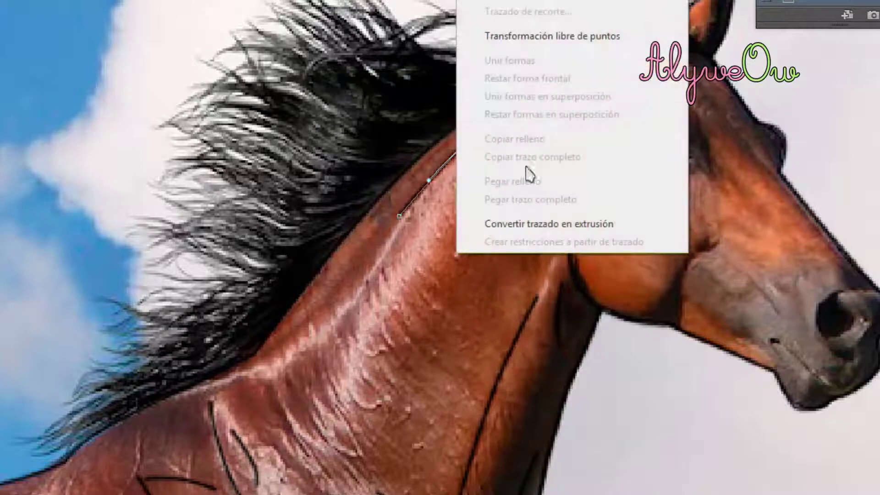
click(522, 1)
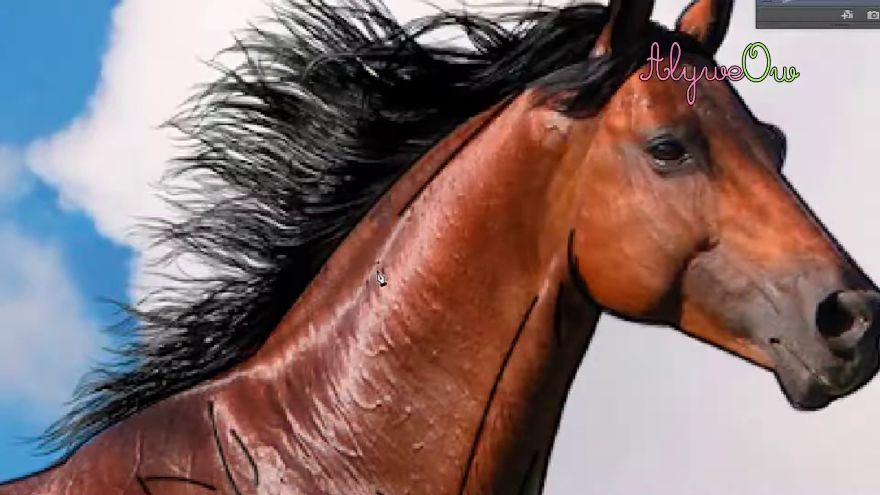
Step: Ink a curved line further down the neck crest toward the withers, and delete its path
click(353, 320)
right_click(333, 327)
click(405, 59)
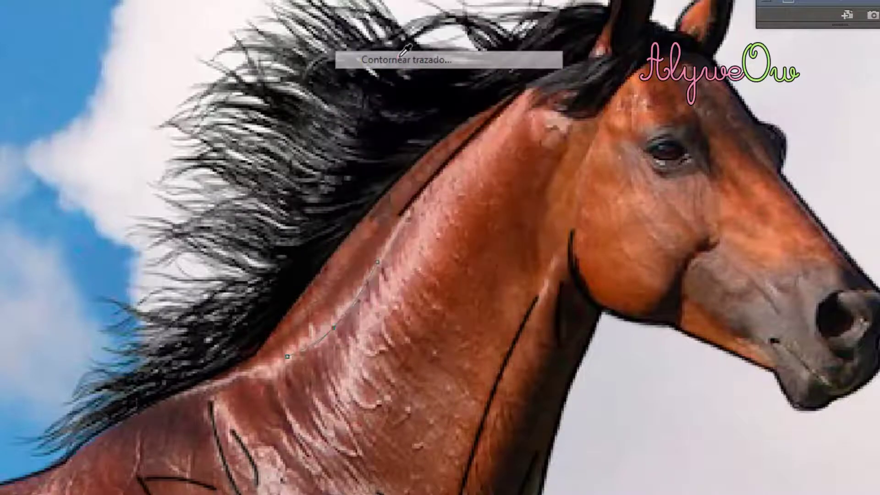
key(Return)
right_click(383, 308)
click(449, 1)
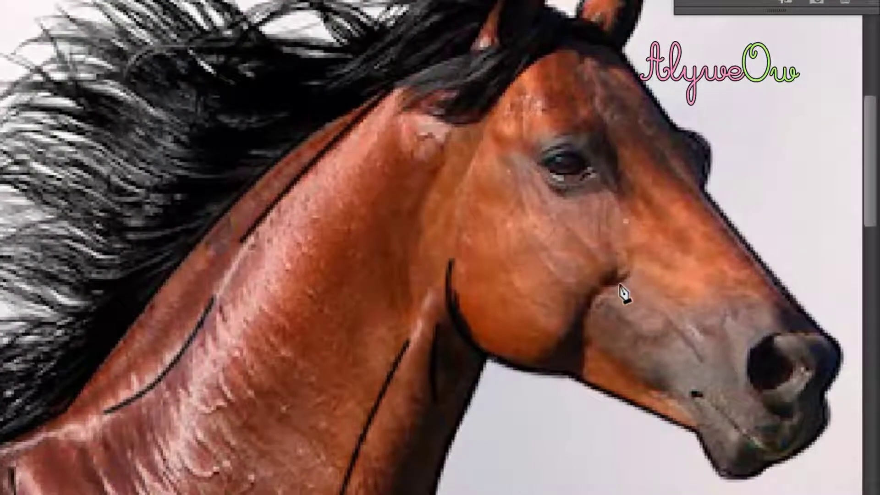
Step: Trace the front edge of the cheek from below the eye down to the jaw, stroke the path and delete it
click(625, 256)
drag(580, 325, 590, 311)
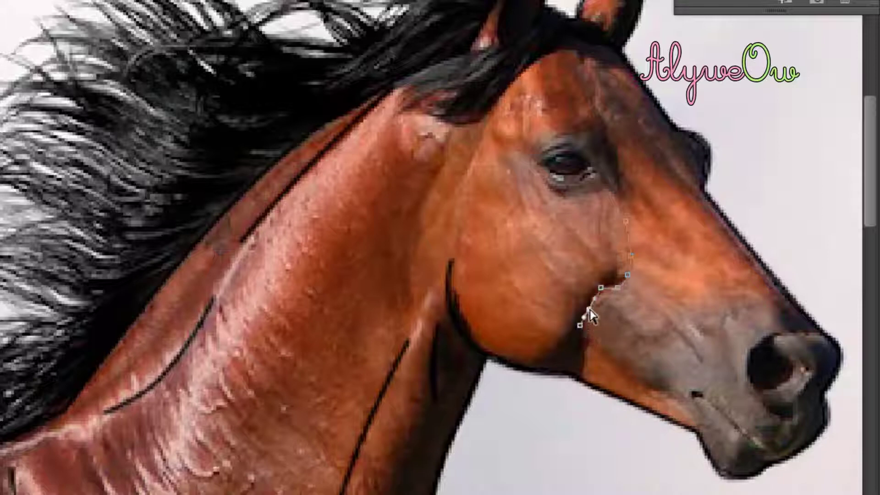
click(579, 344)
click(569, 363)
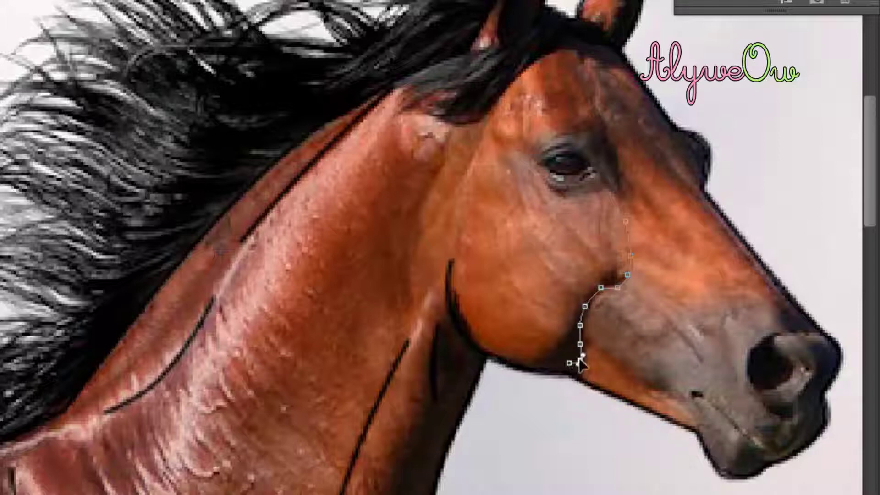
right_click(576, 354)
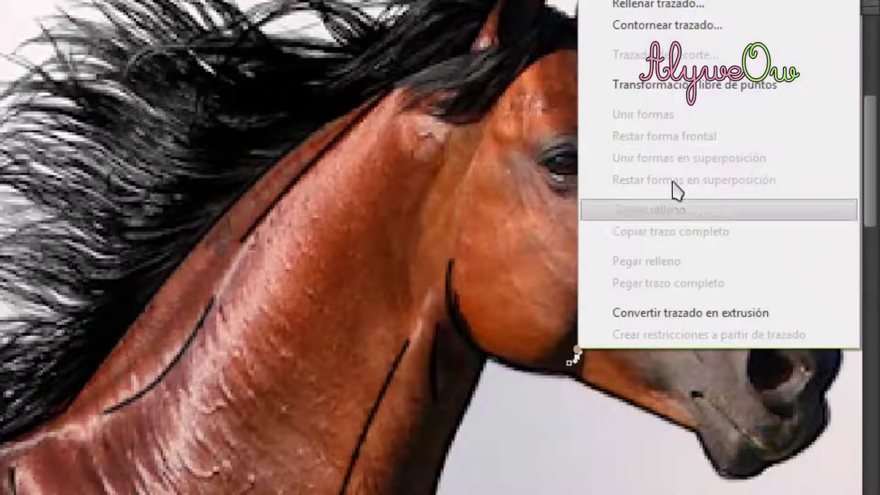
click(667, 26)
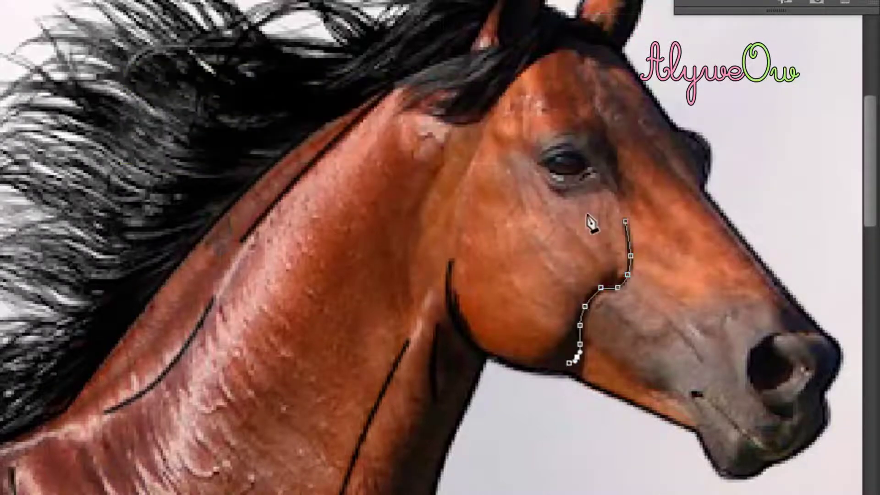
right_click(617, 212)
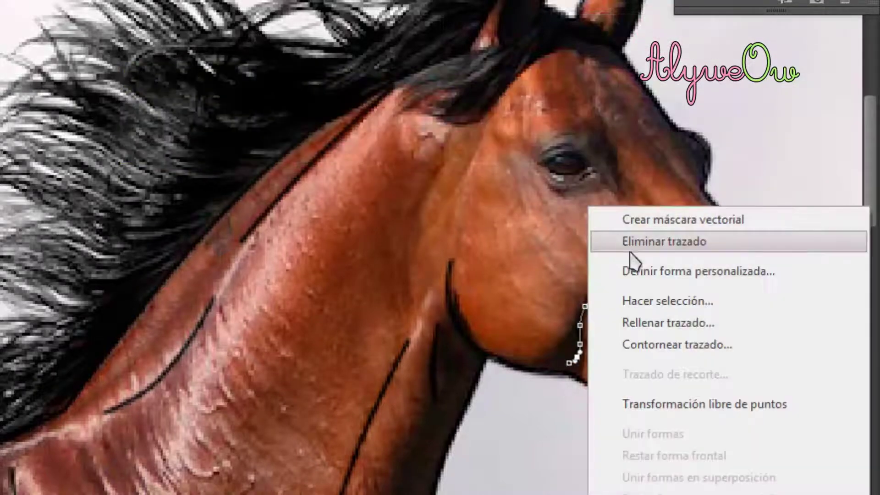
click(640, 241)
Step: Ink a shallow curve along the lower jaw between the cheek and the chin, and delete its path
click(599, 352)
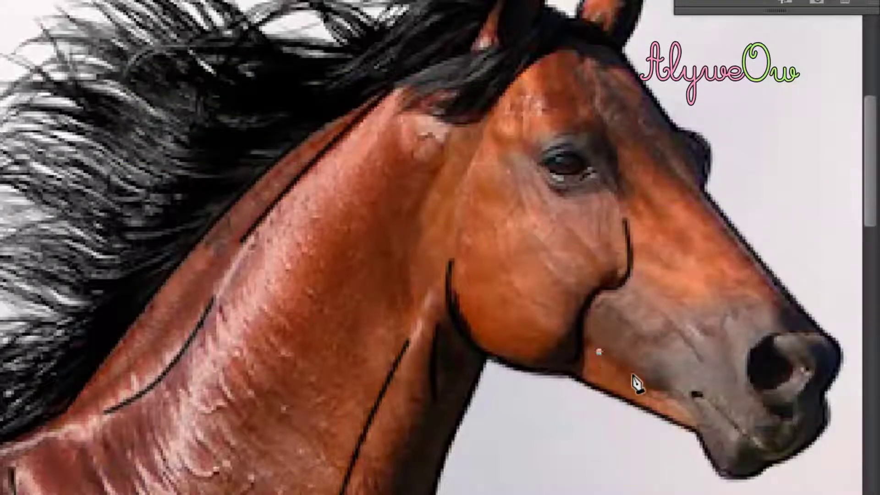
click(642, 379)
drag(636, 384, 657, 399)
right_click(658, 391)
click(729, 68)
key(Return)
right_click(672, 379)
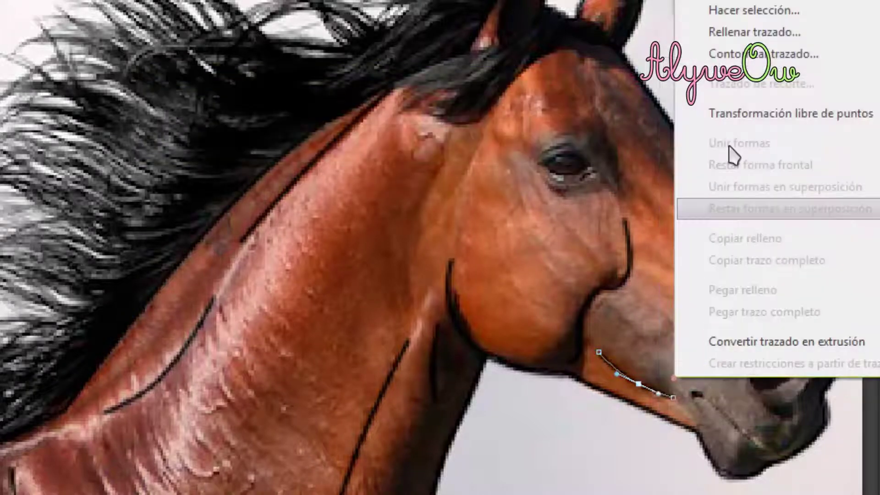
click(734, 1)
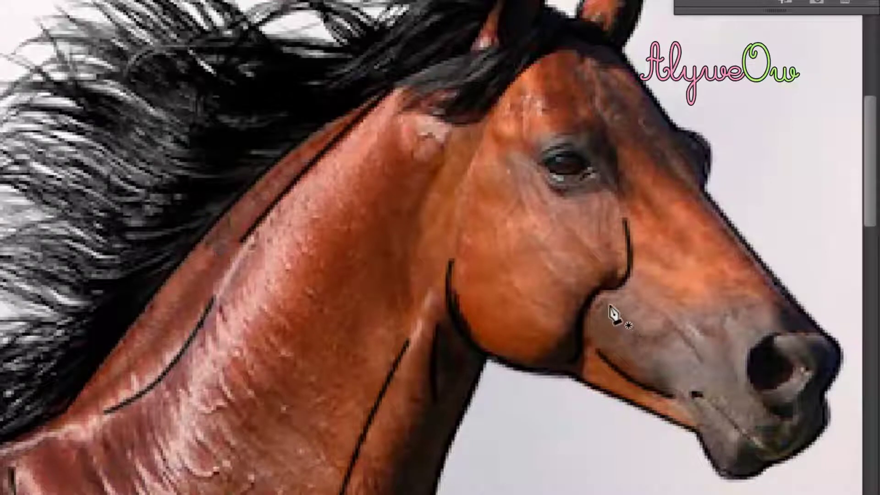
Step: Ink a U-shaped curve and a short diagonal line on the muzzle between cheek and nostril with stroked paths
click(640, 341)
drag(625, 325, 660, 336)
right_click(663, 340)
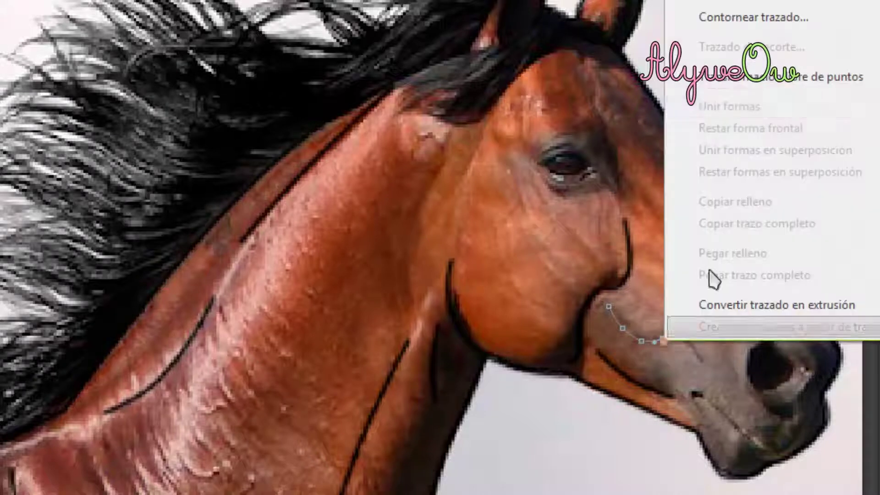
click(715, 20)
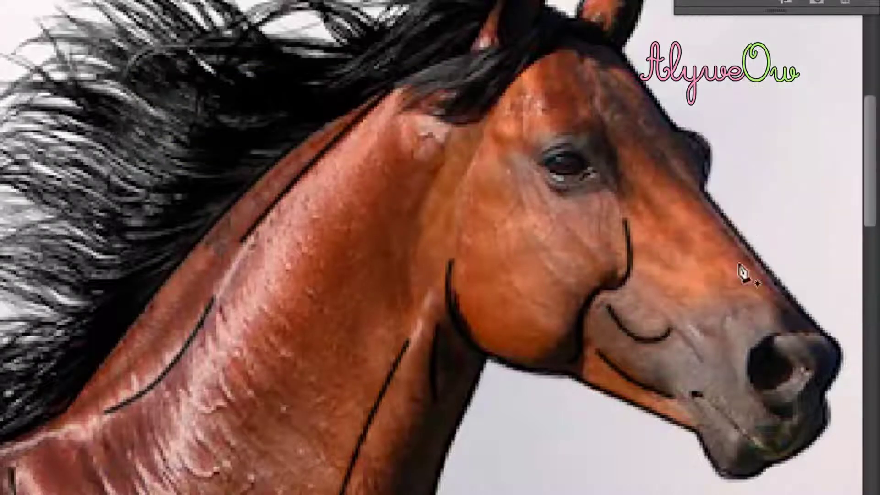
click(649, 306)
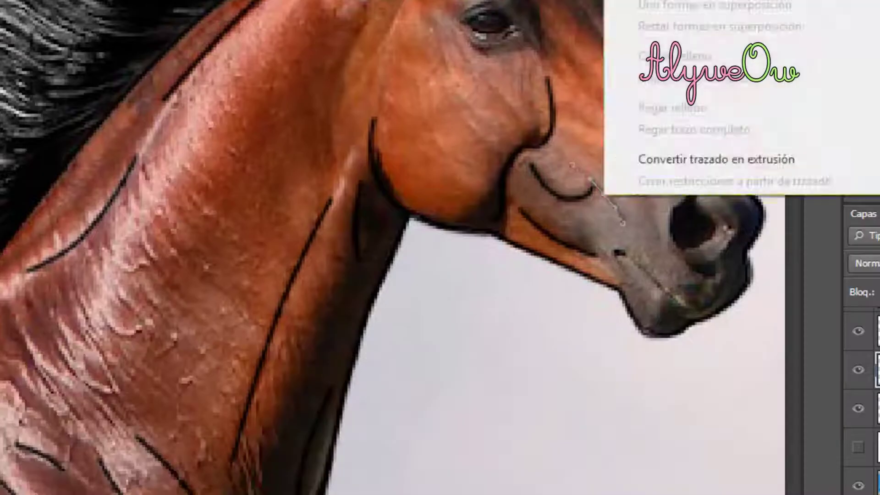
Step: Trace the mouth line from its corner to the lip edge, stroke the path and delete it
click(615, 252)
drag(673, 295, 652, 277)
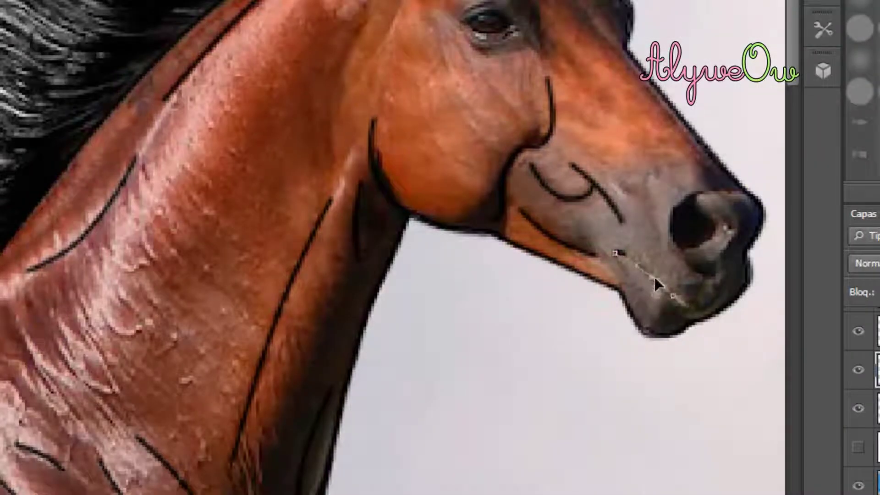
drag(684, 319, 675, 313)
right_click(676, 313)
click(745, 1)
key(Return)
right_click(685, 243)
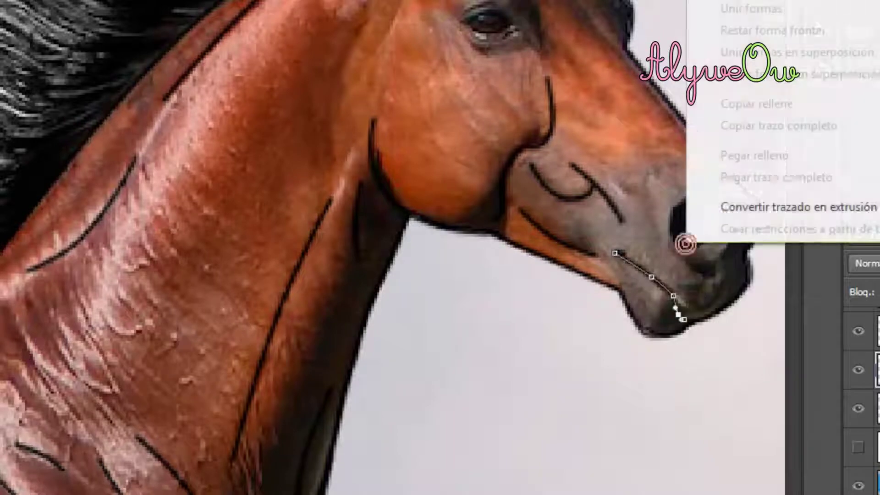
click(715, 1)
Step: Ink a long diagonal line down the forehead in front of the eye, and delete its path
scroll(706, 194, up, 1)
click(596, 61)
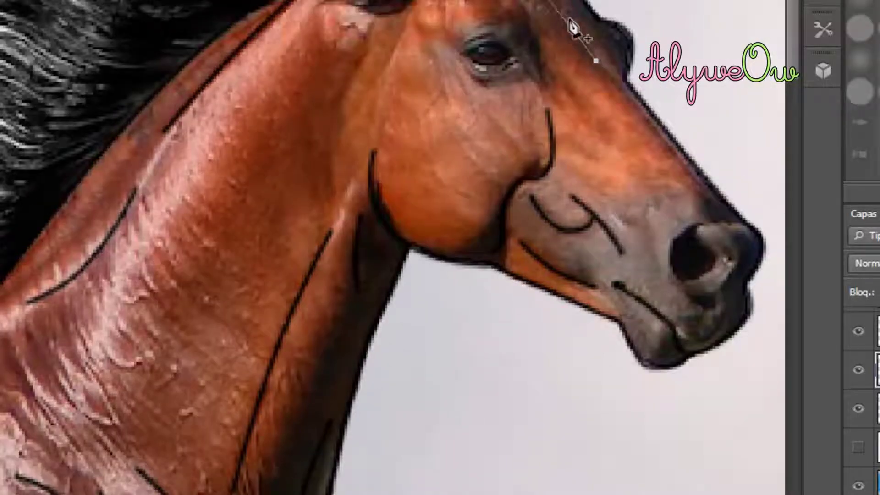
ctrl+right_click(562, 18)
right_click(561, 19)
click(609, 179)
key(Return)
right_click(593, 61)
click(628, 100)
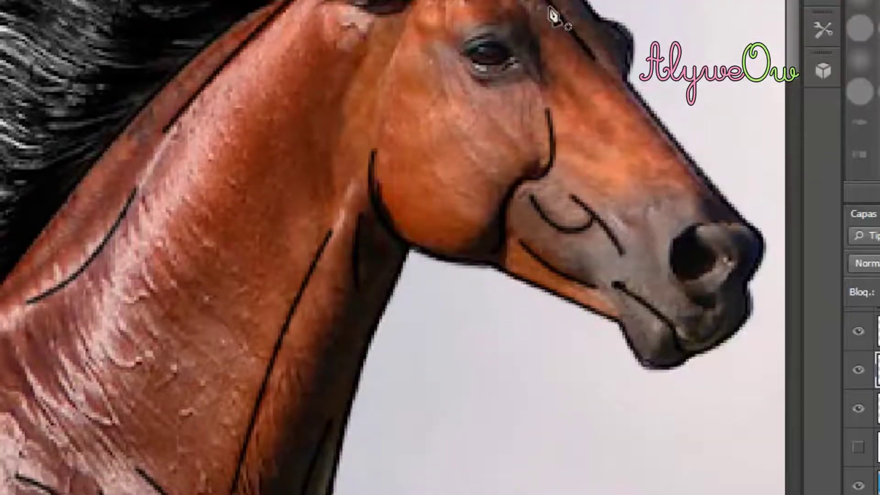
Step: Ink two curved lines on the side of the head behind the eye with stroked paths
scroll(744, 125, up, 3)
right_click(139, 14)
click(228, 168)
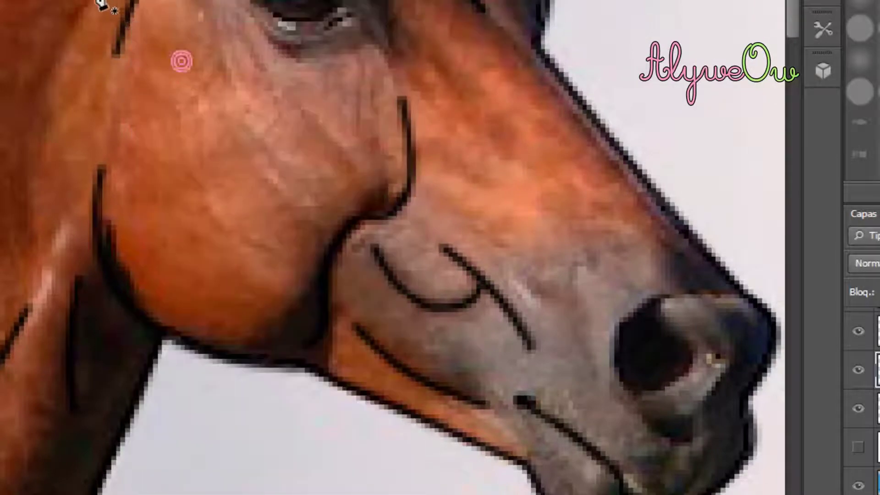
key(Return)
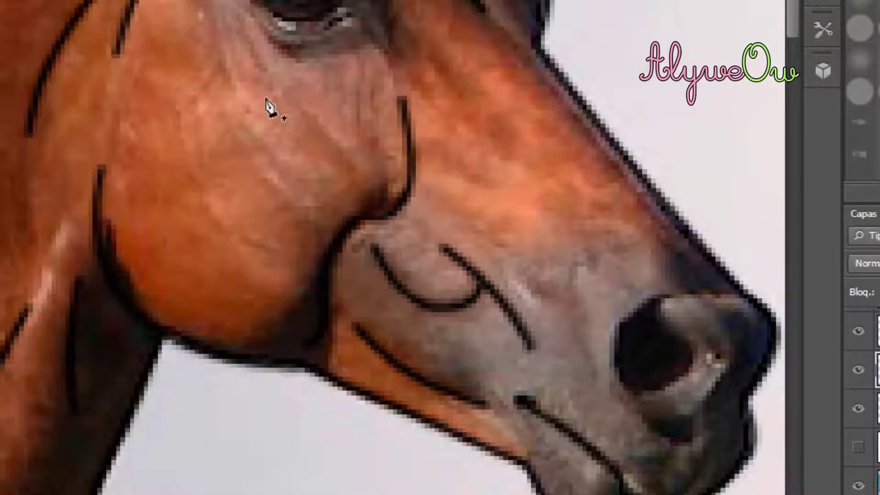
Step: Ink a short curved line on the cheek below the back corner of the eye, and delete its path
right_click(225, 35)
click(296, 184)
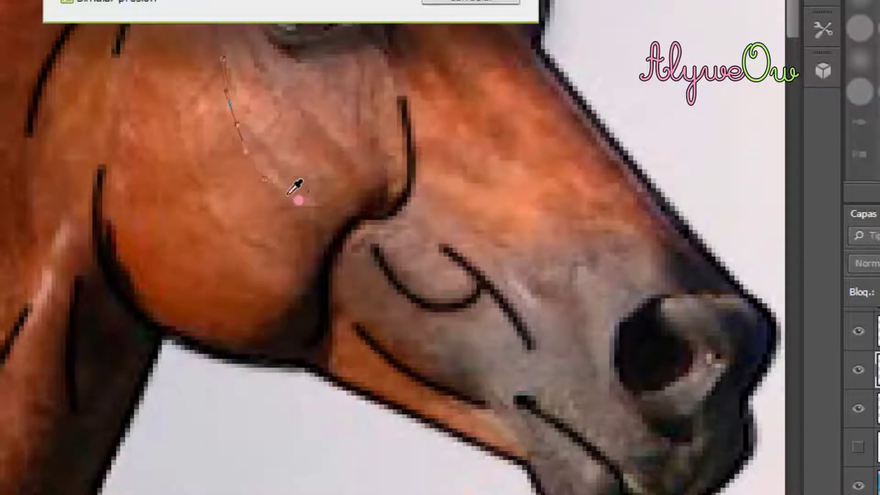
key(Return)
right_click(232, 174)
click(275, 1)
Step: Draw a straight diagonal path directly under the eye, stroke it and delete the path
click(254, 54)
right_click(319, 119)
click(393, 203)
key(Return)
right_click(329, 126)
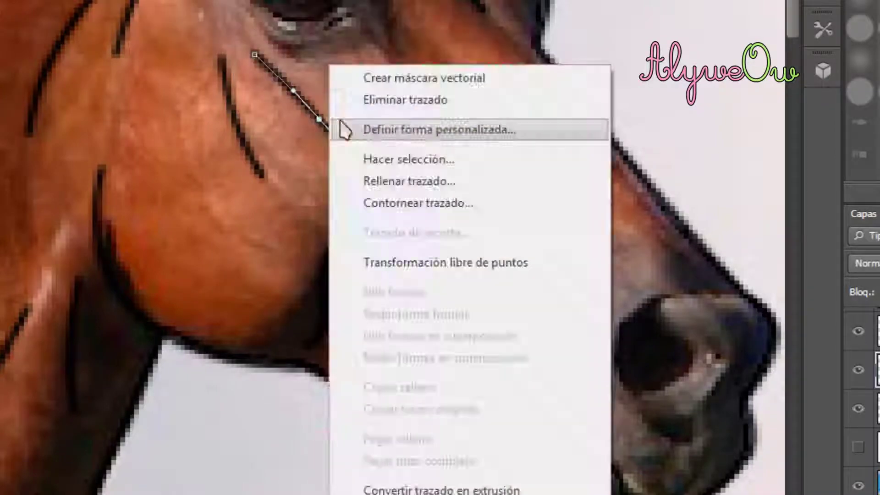
click(400, 98)
Step: Trace a curved path around the edge of the nostril opening
scroll(752, 458, down, 2)
scroll(753, 458, up, 1)
scroll(752, 458, right, 5)
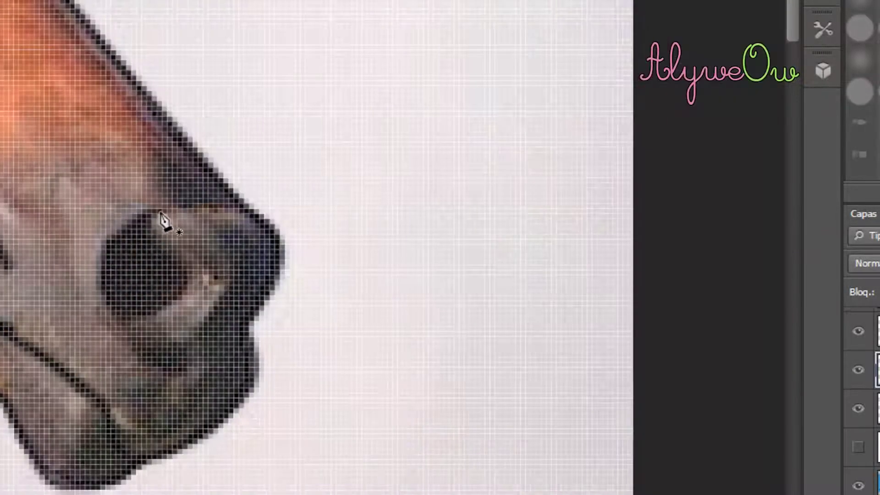
click(158, 209)
click(106, 255)
drag(131, 234, 121, 230)
click(121, 326)
drag(113, 292, 101, 295)
click(188, 286)
drag(163, 302, 166, 306)
click(158, 240)
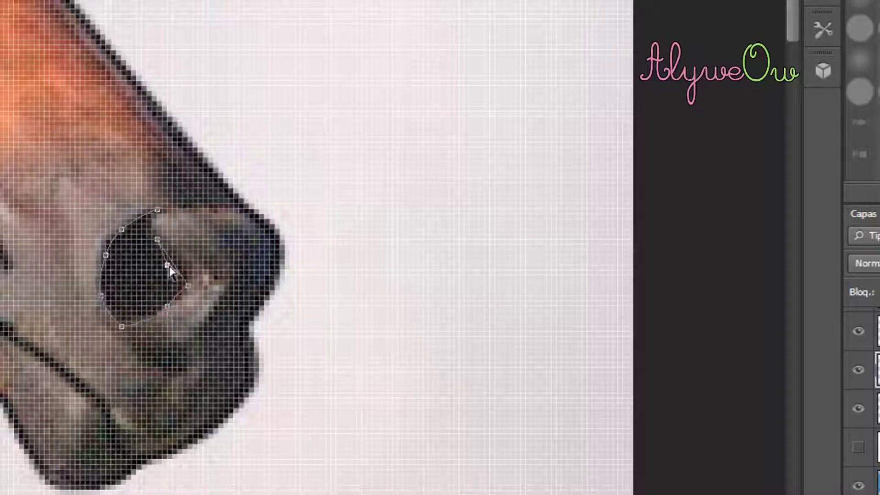
drag(173, 263, 140, 238)
Step: Close the nostril path at its upper tip, stroke it and delete the path
scroll(157, 225, up, 3)
click(143, 209)
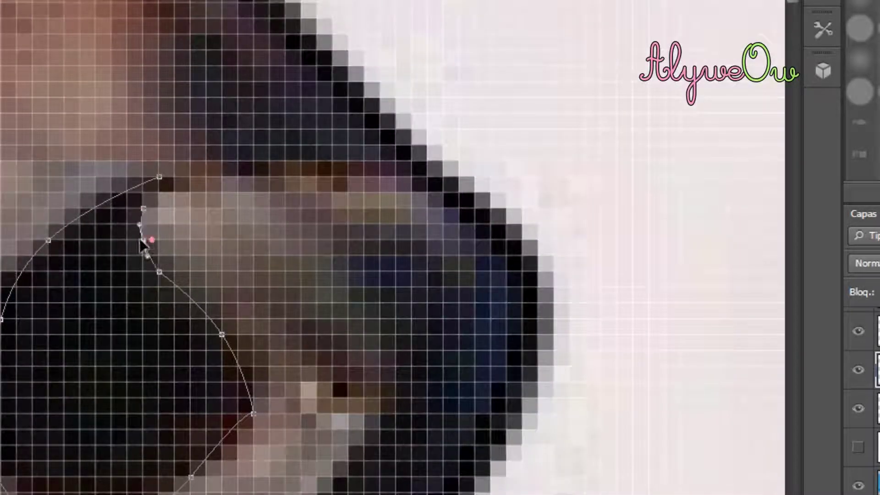
click(159, 178)
right_click(147, 197)
click(251, 1)
right_click(171, 310)
click(275, 1)
Step: Ink a curved line along the outer rim of the nostril on the nose side
scroll(361, 164, down, 3)
click(335, 222)
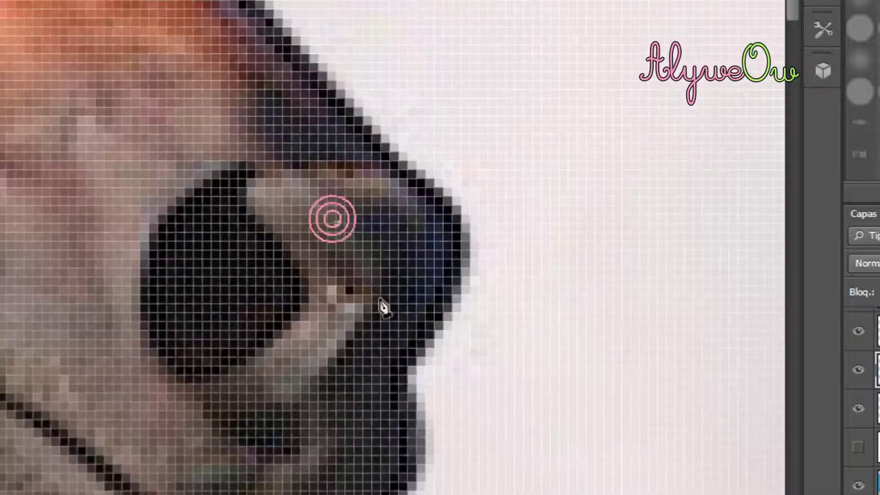
click(374, 295)
drag(355, 259, 372, 259)
click(302, 401)
drag(339, 344, 344, 339)
right_click(339, 347)
click(399, 350)
Step: Ink a short curve down the upper lip below the nostril, and delete its path
scroll(354, 261, down, 4)
click(330, 356)
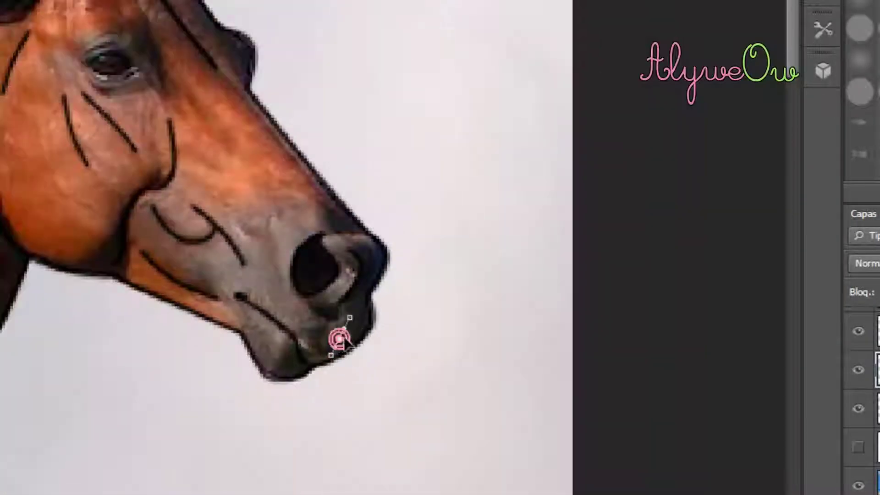
right_click(342, 340)
click(415, 13)
right_click(333, 339)
click(394, 1)
Step: Draw a slightly curved vertical path on the muzzle just behind the nostril, stroke it and delete the path
click(274, 212)
click(277, 278)
drag(275, 252, 271, 246)
right_click(271, 246)
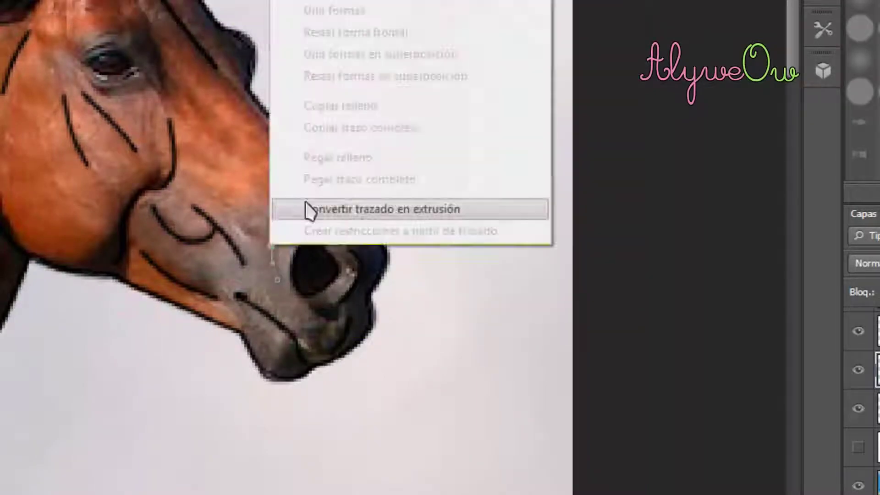
click(330, 1)
right_click(297, 217)
click(349, 1)
Step: Ink a curved line along the inside of the far ear up from its base, and delete its path
scroll(297, 217, up, 3)
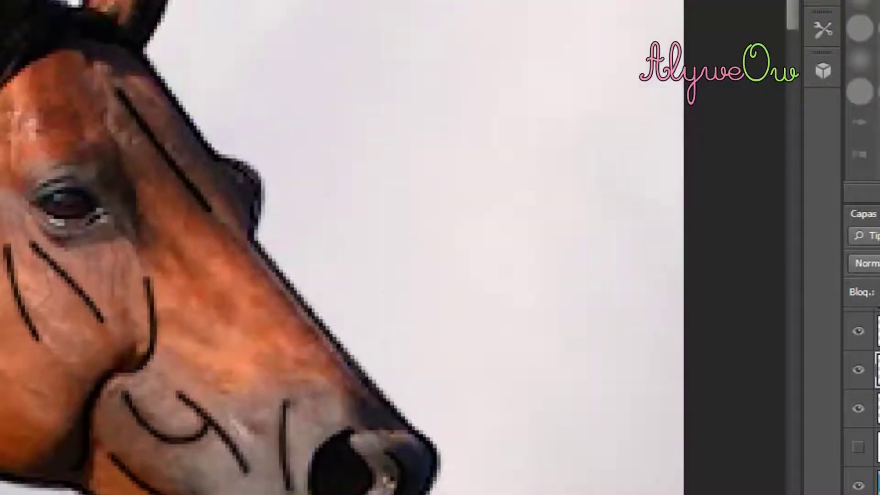
click(129, 30)
click(137, 1)
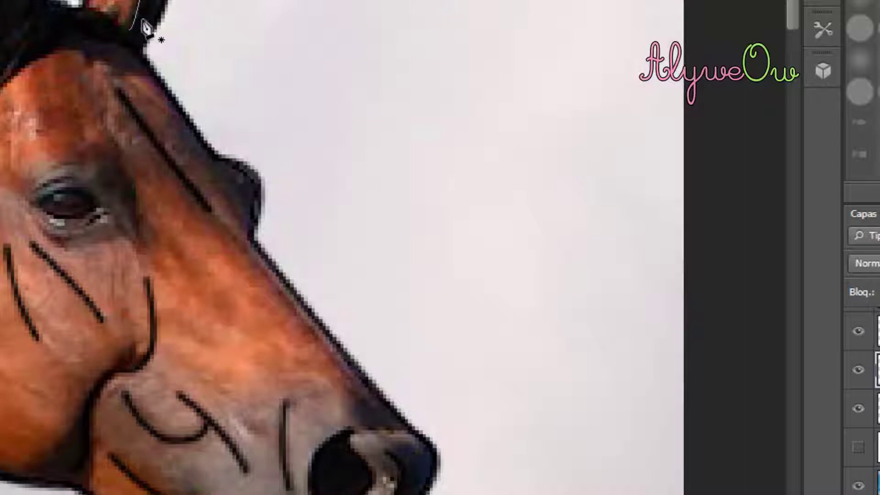
right_click(140, 19)
click(197, 1)
right_click(145, 12)
click(225, 154)
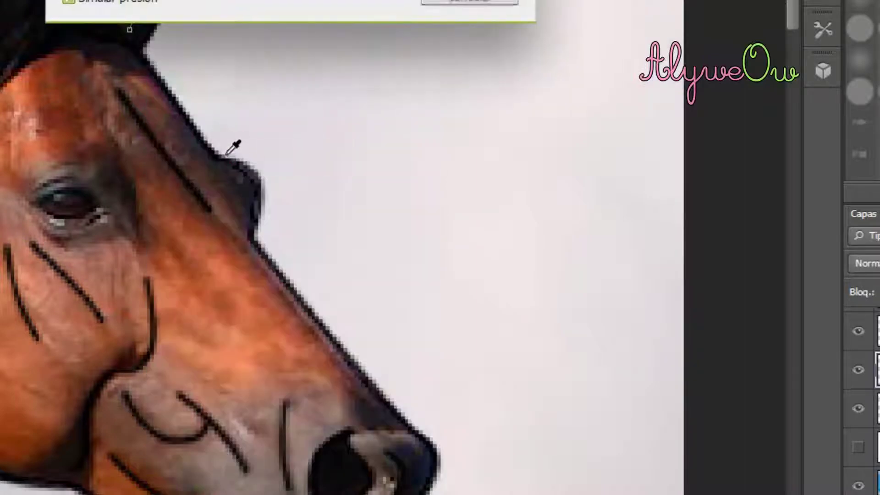
key(Return)
right_click(170, 64)
click(195, 97)
Step: Ink a curved outline around the front of the eye opening, from upper lid to lower lid, and delete its path
scroll(127, 228, up, 3)
scroll(2, 178, up, 2)
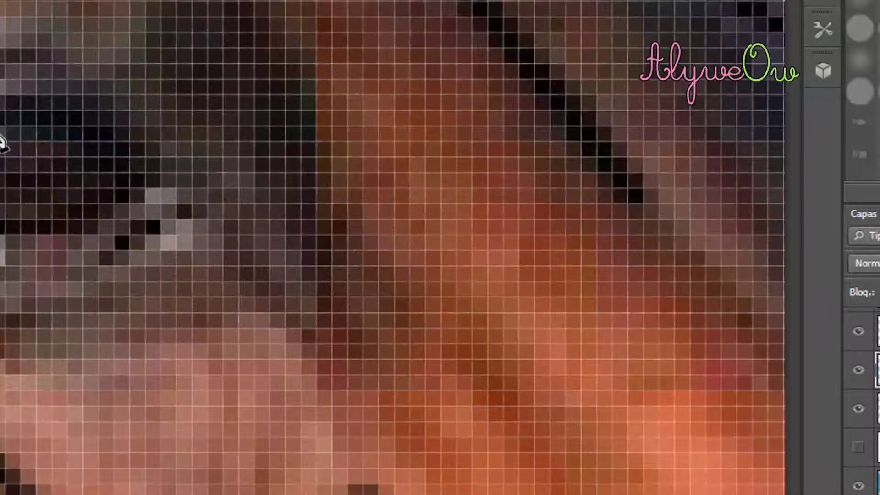
click(6, 95)
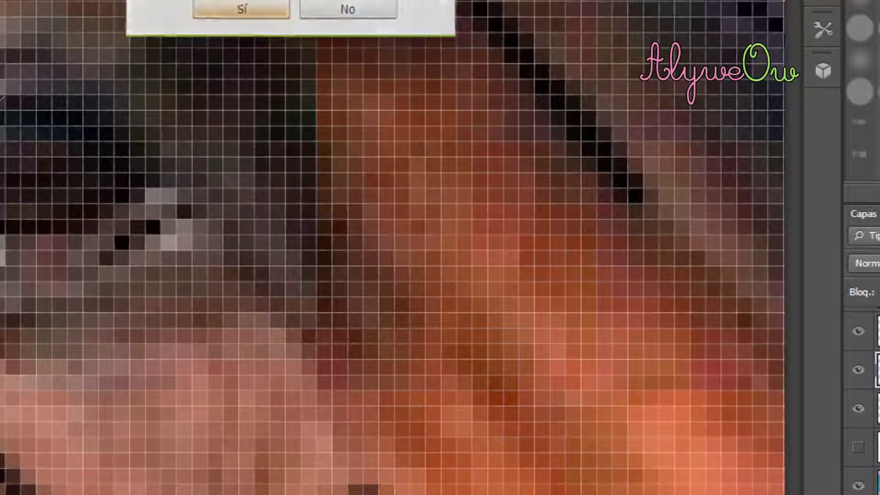
key(Return)
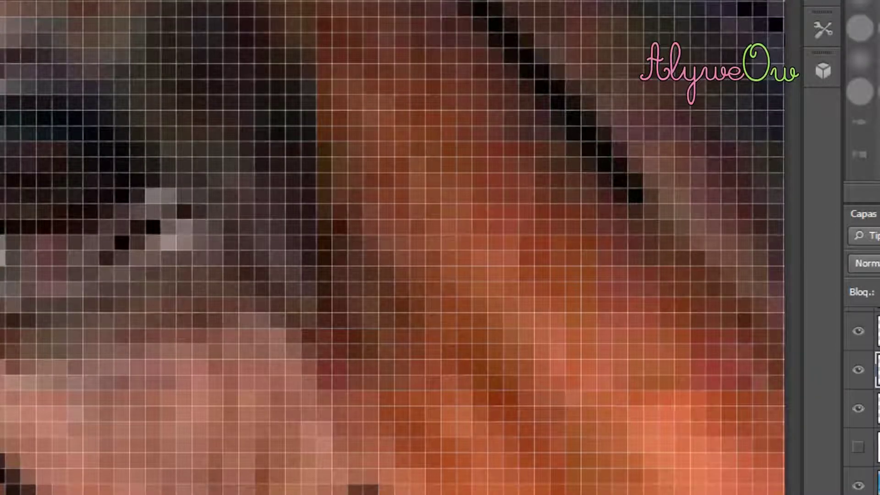
click(115, 173)
drag(61, 147, 64, 121)
click(68, 235)
mouse_move(89, 206)
mouse_down()
mouse_move(108, 206)
mouse_move(98, 206)
mouse_up()
click(0, 235)
drag(20, 236, 21, 238)
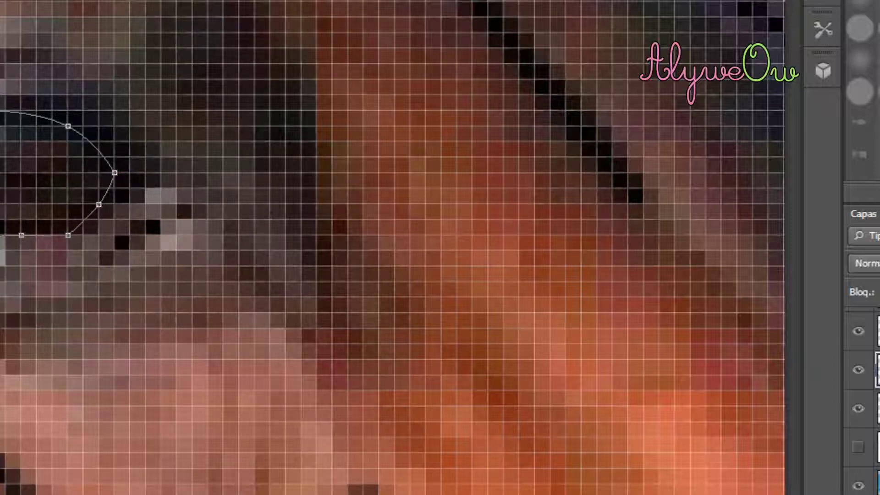
right_click(0, 171)
click(0, 0)
key(Return)
right_click(1, 65)
click(69, 100)
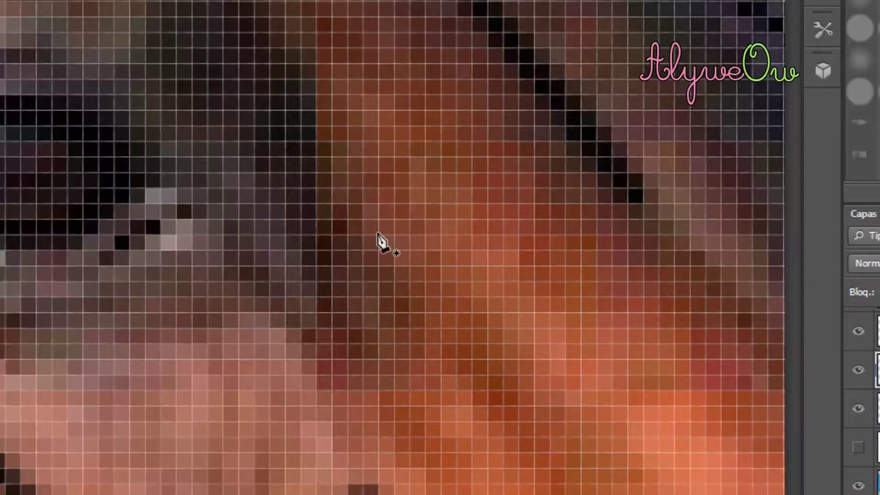
Step: Ink a short curve at the front corner of the eye over the tear duct
scroll(376, 252, down, 5)
scroll(376, 293, up, 2)
click(858, 486)
click(859, 486)
scroll(277, 240, up, 3)
click(284, 182)
click(212, 221)
drag(248, 201, 241, 196)
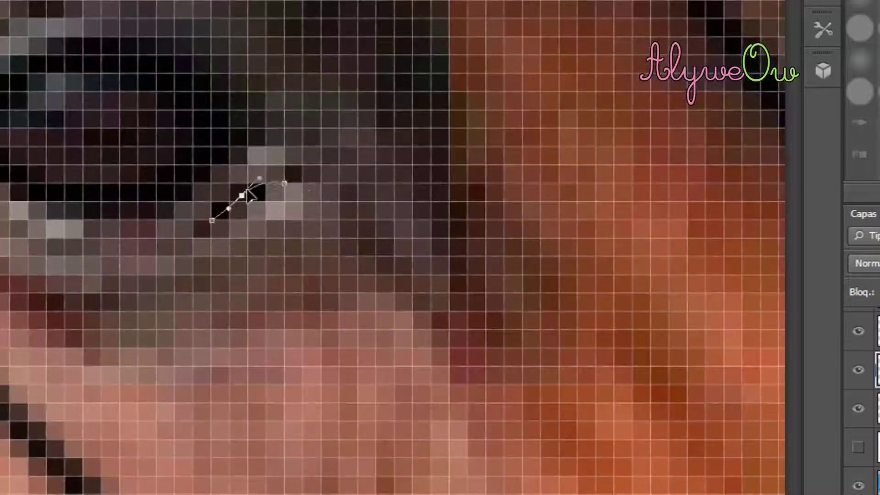
right_click(243, 196)
key(Return)
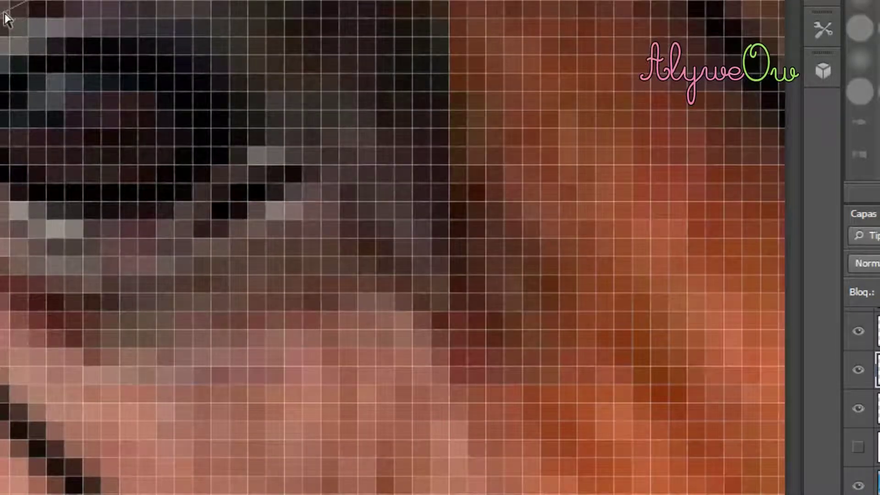
Step: Ink a curved crease line above the upper eyelid, and delete its path
drag(4, 12, 12, 12)
right_click(156, 2)
click(246, 124)
key(Return)
right_click(66, 16)
click(133, 61)
Step: Ink a slightly bowed diagonal line running down in front of the eye, and delete its path
click(270, 0)
click(431, 221)
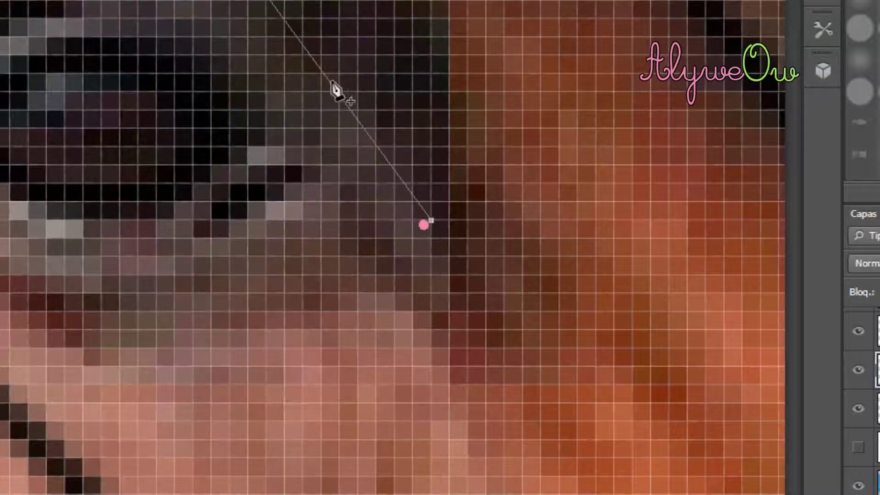
drag(331, 83, 341, 75)
right_click(358, 86)
click(413, 202)
key(Return)
right_click(387, 152)
click(440, 0)
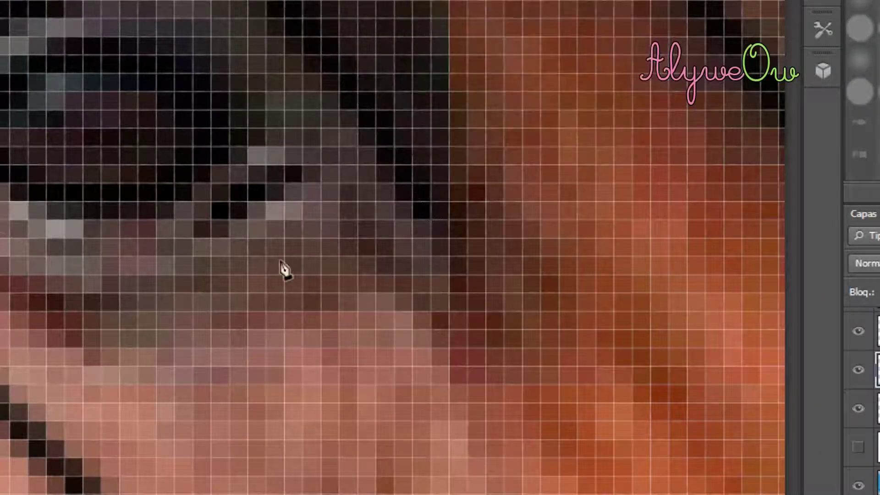
Step: Draw a curved path beneath the lower eyelid up toward the tear duct, stroke it and delete the path
click(139, 293)
drag(61, 261, 47, 275)
click(285, 184)
drag(216, 237, 230, 238)
right_click(224, 241)
click(284, 0)
key(Return)
right_click(221, 233)
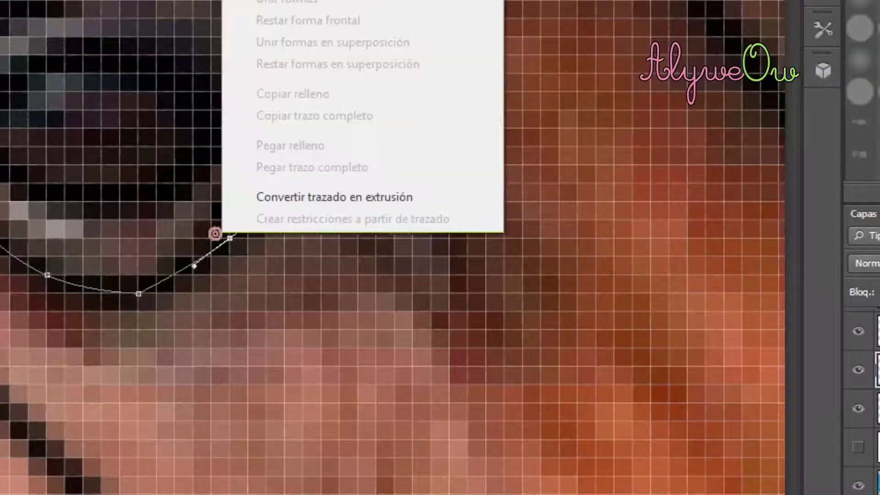
click(275, 0)
Step: Finish the near-vertical line on the upper neck, and ink a curved diagonal line across the neck's base, deleting both paths
scroll(361, 238, down, 5)
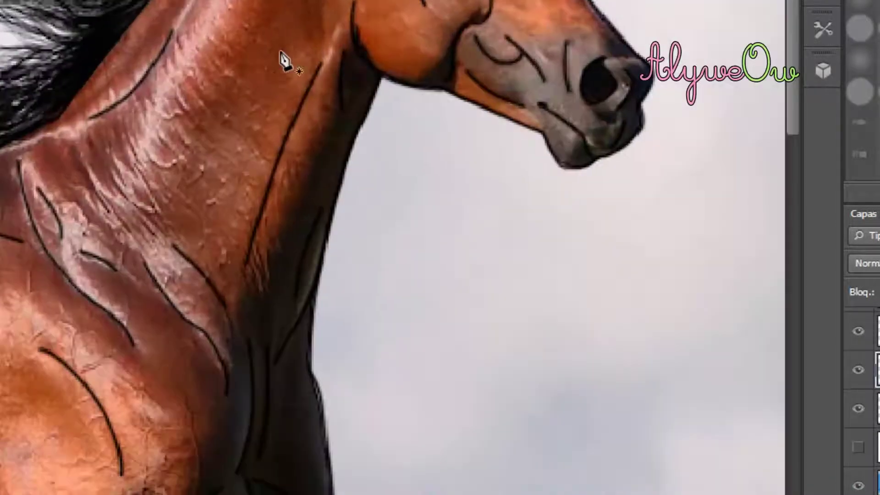
click(280, 13)
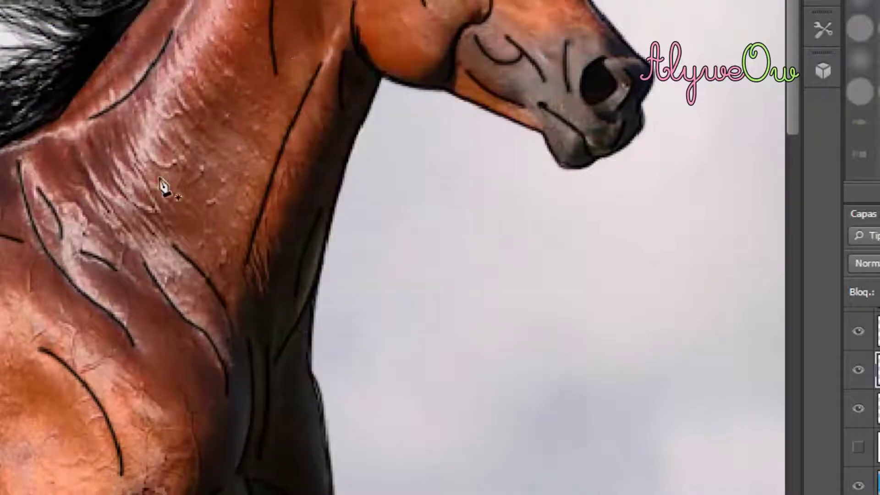
drag(209, 223, 188, 186)
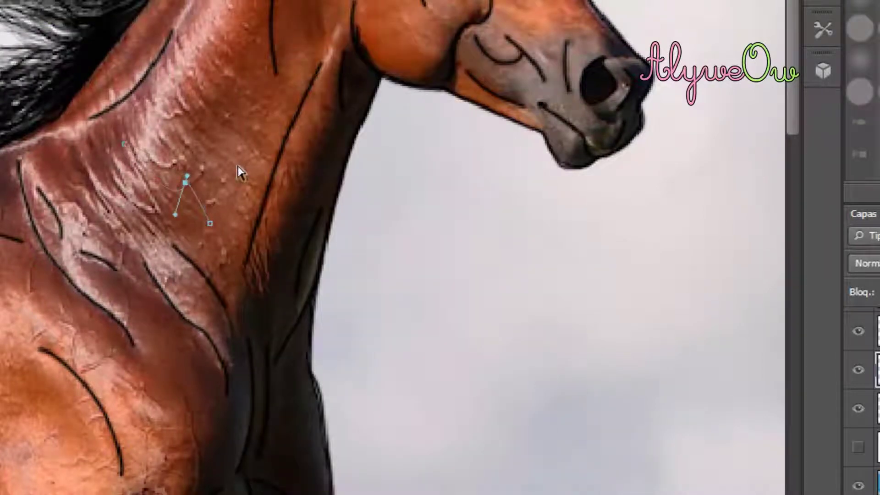
key(ctrl+z)
click(149, 168)
click(239, 9)
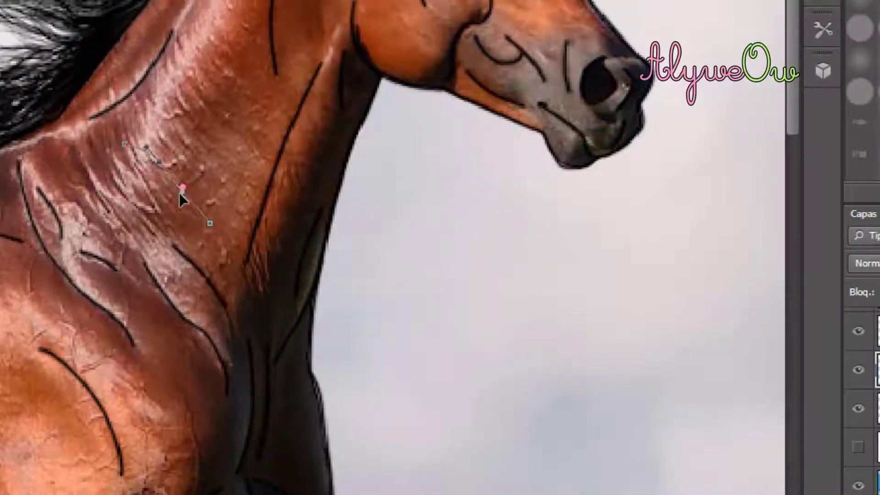
drag(182, 209, 183, 214)
right_click(184, 214)
click(241, 9)
right_click(205, 244)
click(257, 9)
scroll(31, 262, down, 4)
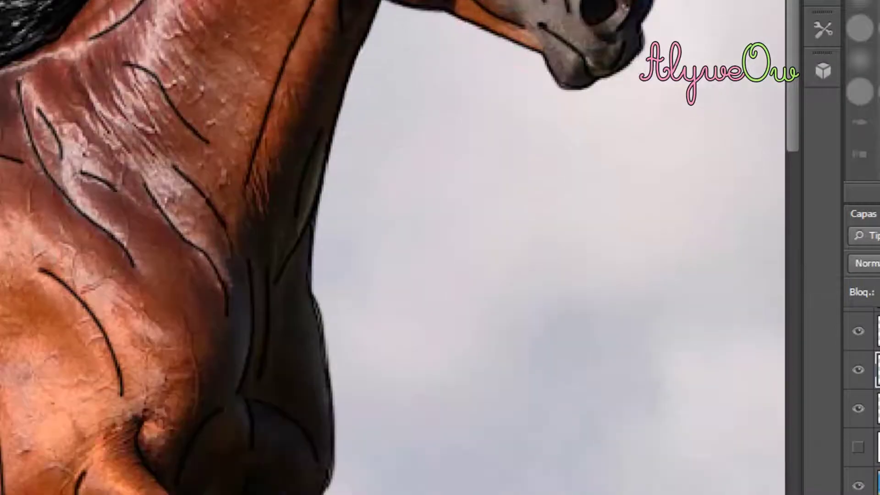
Step: Ink a short curve on the shoulder just behind the long shoulder line, and delete its path
scroll(2, 98, down, 4)
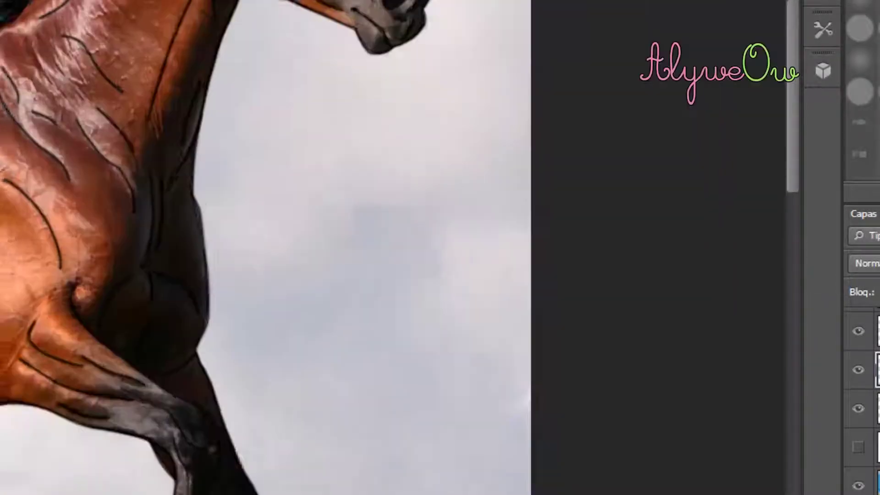
scroll(2, 187, up, 4)
right_click(8, 77)
click(46, 206)
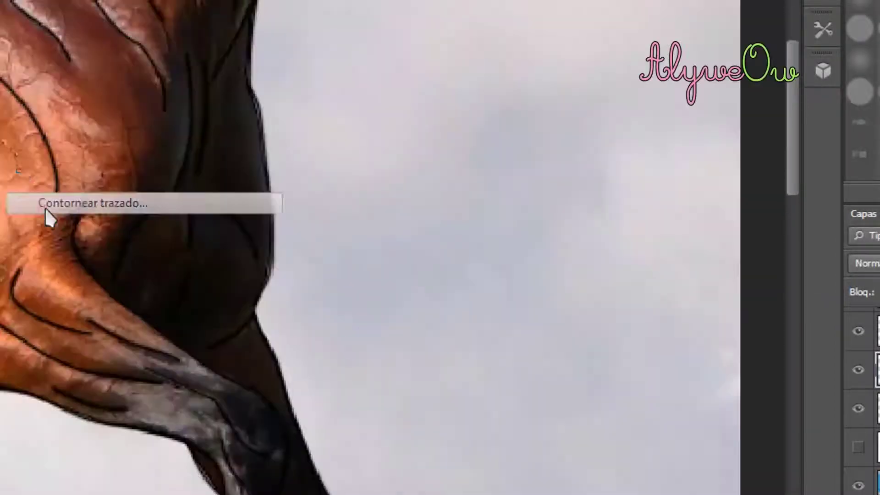
right_click(21, 169)
click(71, 9)
Step: Ink a small curve on the lower shoulder above the top of the raised foreleg, and delete its path
drag(12, 213, 12, 217)
right_click(10, 220)
click(62, 73)
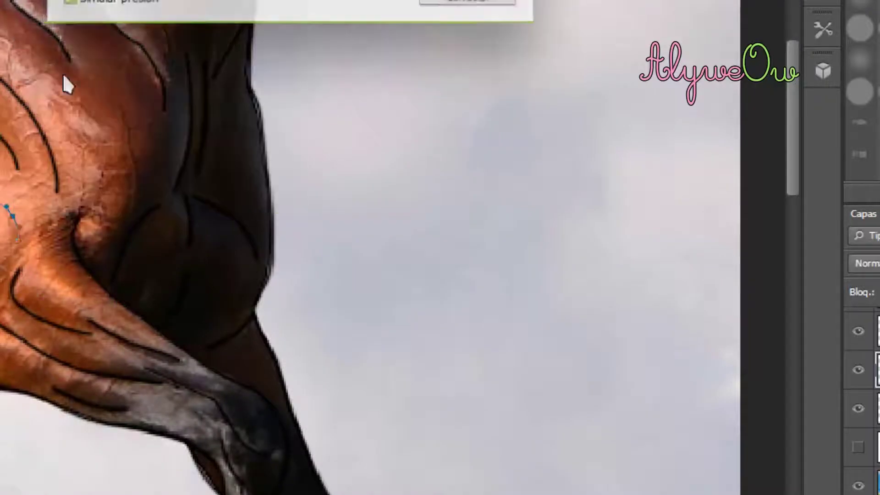
key(Return)
right_click(24, 190)
click(59, 9)
scroll(4, 216, down, 4)
scroll(4, 216, up, 4)
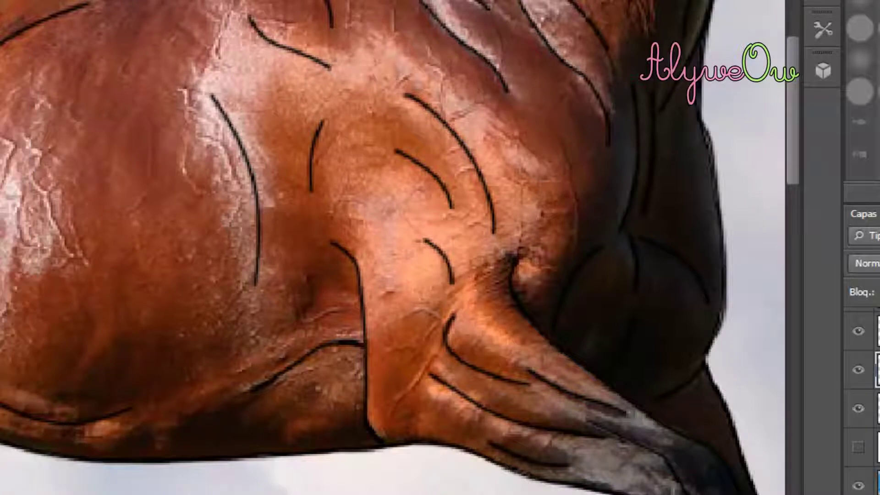
Step: Ink a gently curved vertical line down the side of the belly, and delete its path
click(61, 385)
click(95, 265)
drag(79, 326, 86, 329)
right_click(87, 329)
click(147, 4)
key(Return)
right_click(106, 289)
click(146, 1)
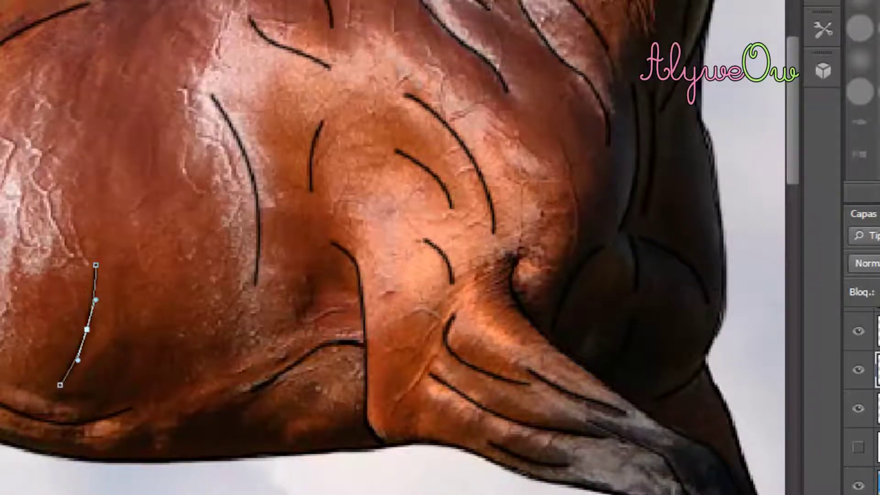
Step: Draw a short curved path in the hollow behind the elbow, stroke it and delete the path
click(310, 259)
click(297, 325)
drag(304, 296, 312, 297)
right_click(314, 296)
click(390, 1)
key(Return)
right_click(323, 281)
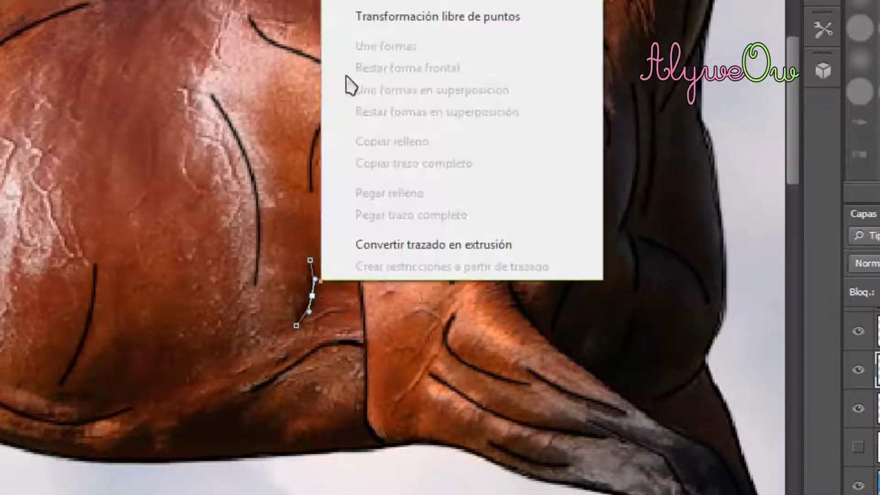
click(355, 1)
Step: Ink a slightly curved line from the flank fold by the hind leg onto the rear belly, and delete its path
scroll(166, 288, down, 3)
scroll(5, 307, up, 5)
click(121, 240)
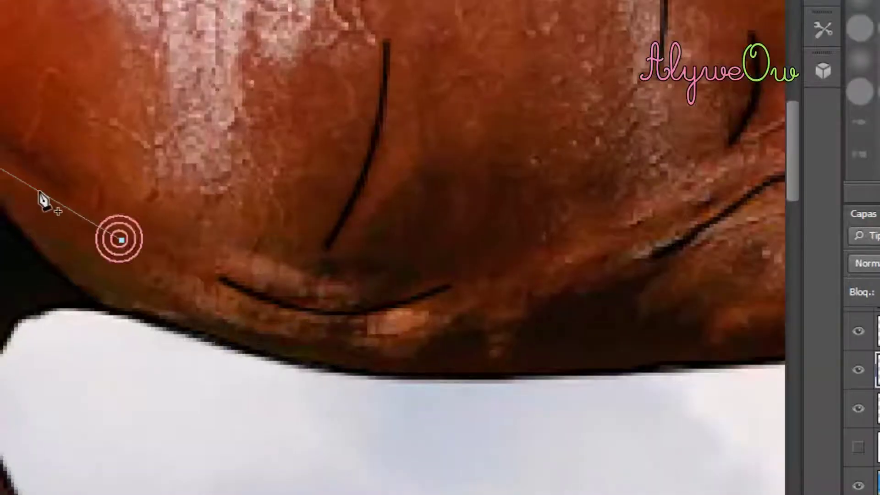
drag(37, 194, 12, 206)
drag(55, 228, 76, 229)
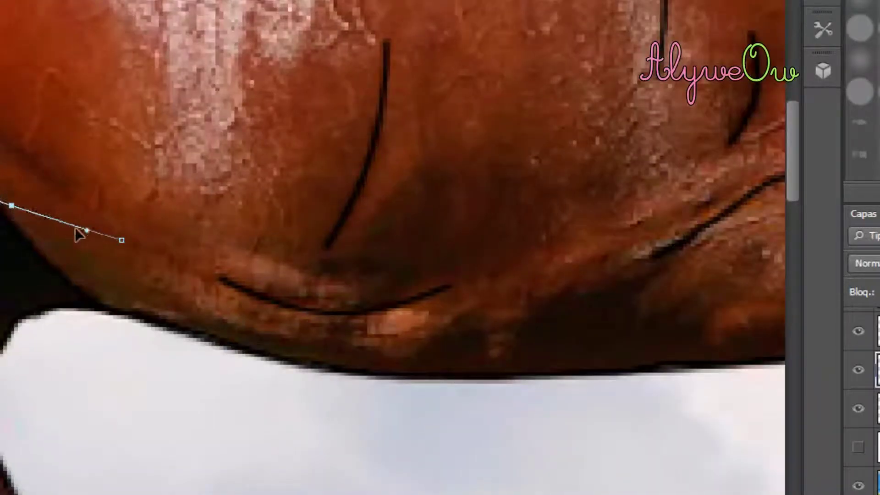
right_click(28, 210)
click(94, 1)
key(Return)
right_click(25, 241)
click(60, 1)
Step: Ink a short diagonal line from the belly's lower edge up toward the end of the lower belly curve, and delete its path
scroll(443, 376, down, 3)
scroll(482, 386, up, 4)
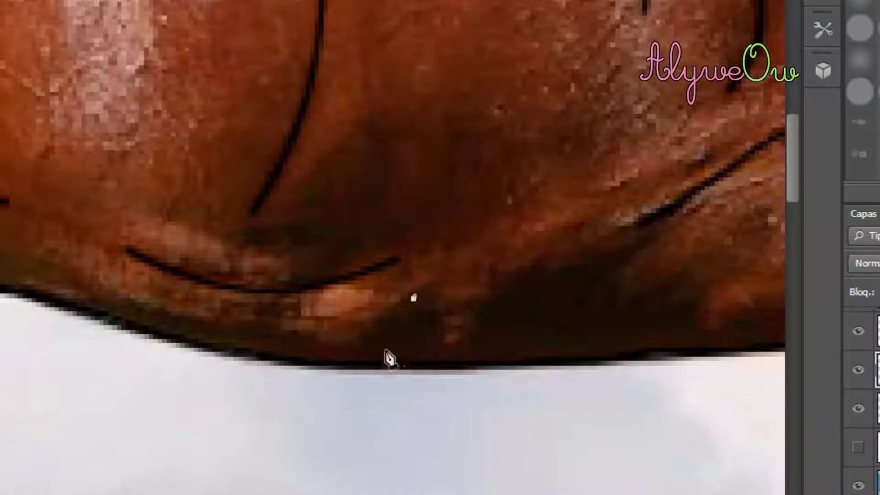
click(350, 357)
click(383, 329)
right_click(383, 332)
click(444, 6)
key(Return)
right_click(412, 304)
click(440, 1)
scroll(448, 239, down, 3)
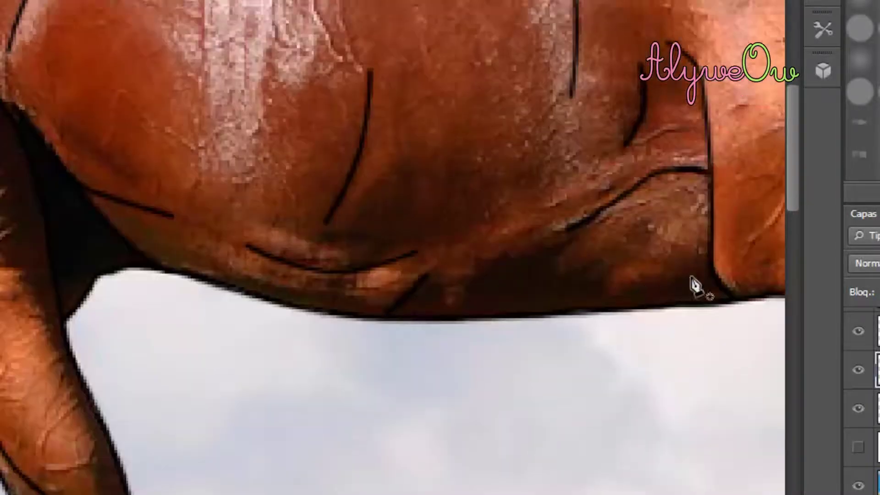
Step: Draw an arched path from the belly's lower edge toward the foreleg, stroke it and delete the path
click(691, 268)
click(598, 305)
click(640, 288)
drag(640, 288, 626, 272)
right_click(625, 271)
click(683, 1)
key(Return)
right_click(702, 209)
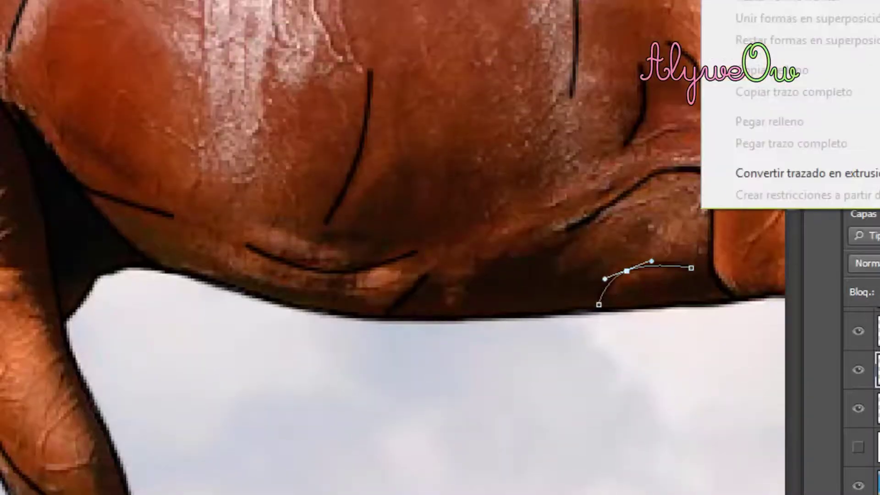
click(697, 63)
Step: Hide the photo layer "Fondo" and review the horse line art on its own
scroll(378, 262, down, 4)
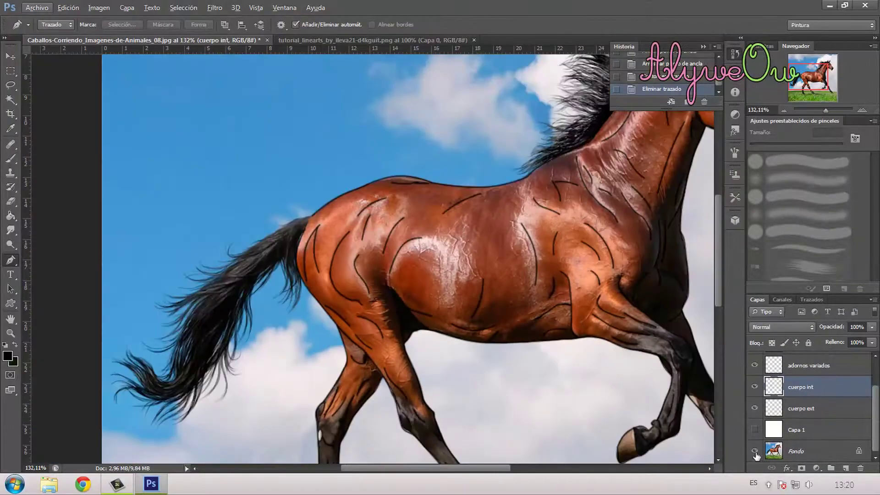
click(754, 452)
scroll(624, 404, down, 3)
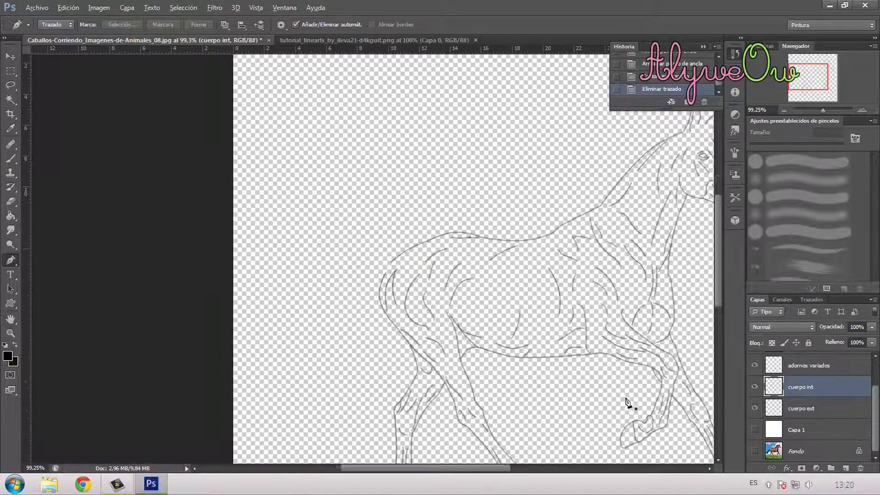
scroll(558, 365, up, 1)
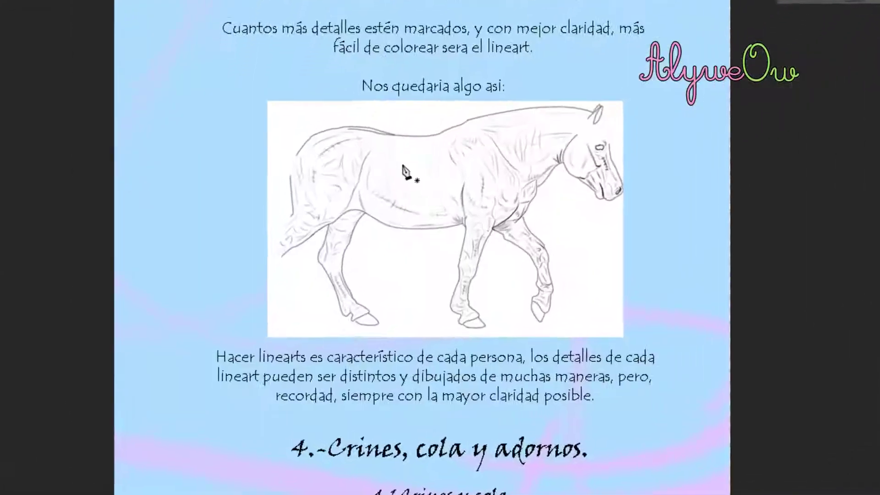
Step: Read the "Crines, cola y adornos" section on mane and tail in the tutorial_linearts document, including its example drawing
scroll(406, 171, down, 3)
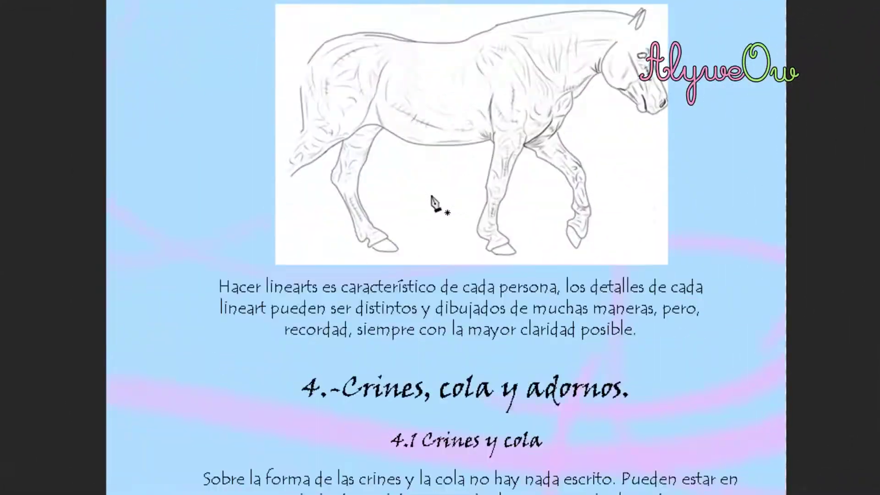
scroll(405, 249, down, 6)
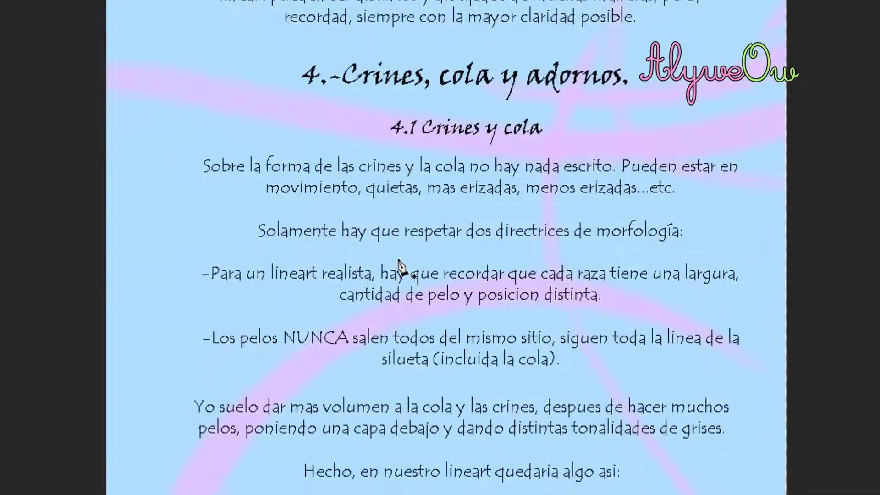
scroll(401, 265, down, 2)
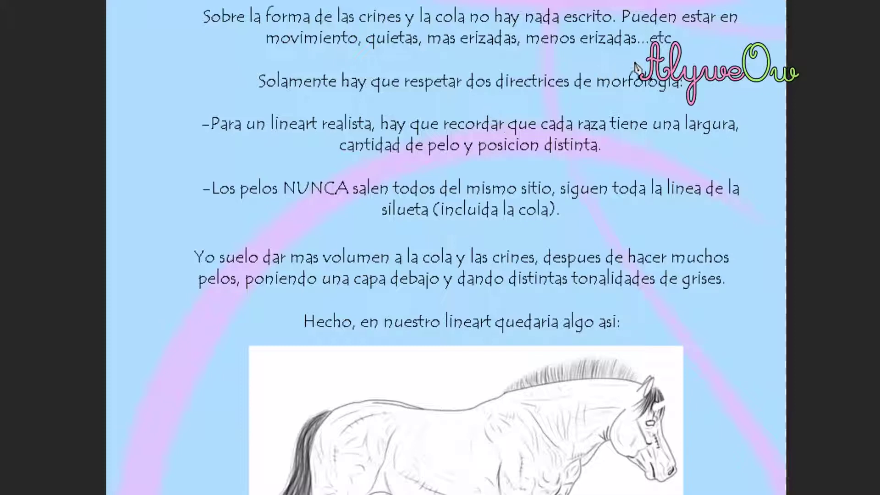
scroll(472, 132, down, 1)
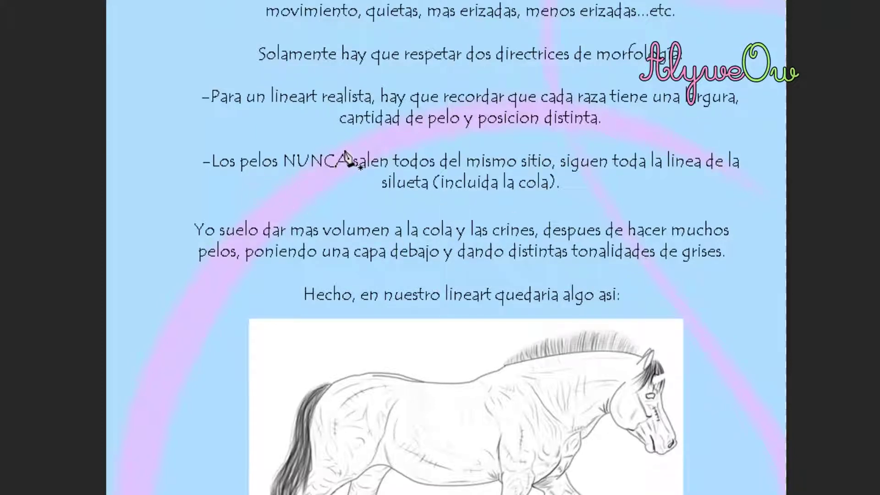
scroll(412, 226, down, 2)
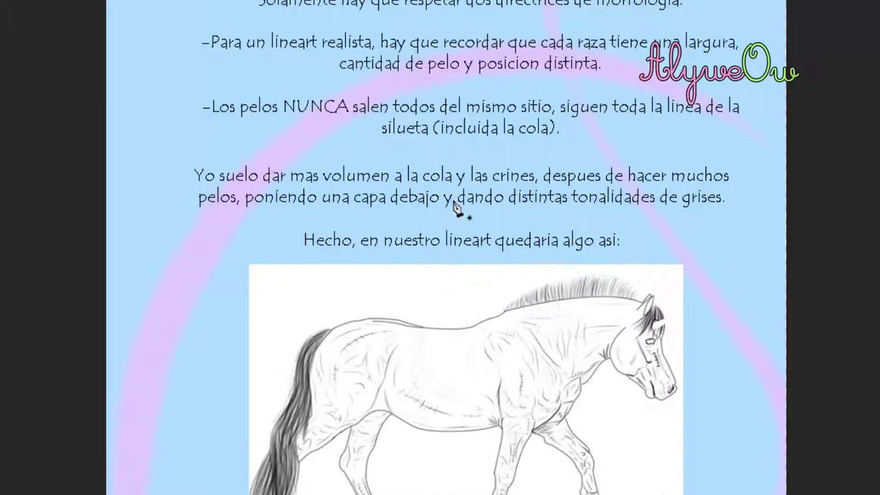
scroll(456, 209, down, 5)
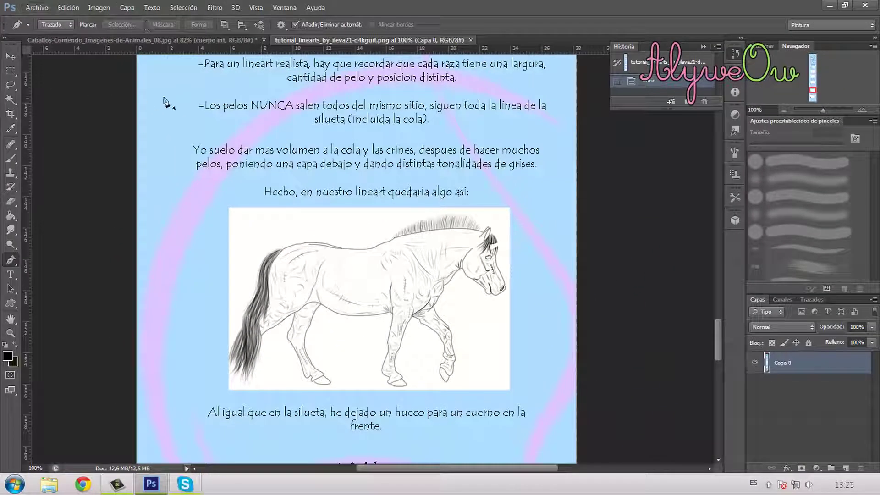
Step: Return to the horse document, show the photo layer "Fondo" and make the "crines" layer active for work around the head
click(138, 39)
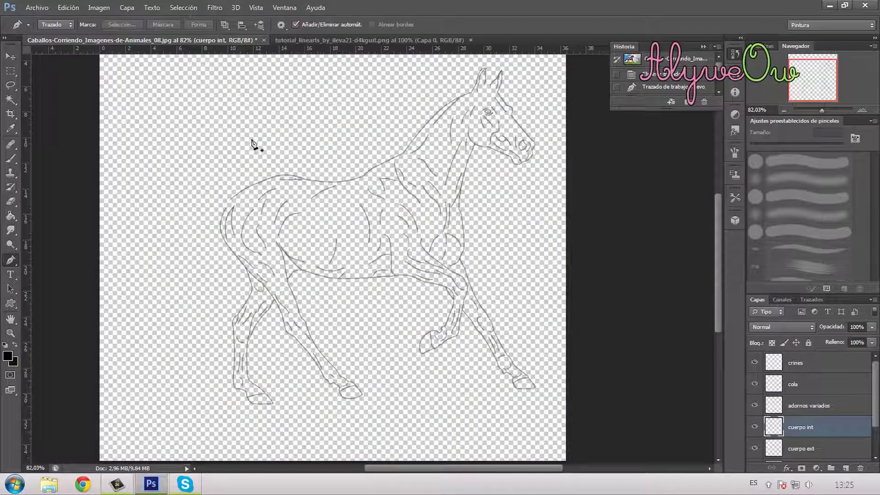
scroll(762, 422, down, 2)
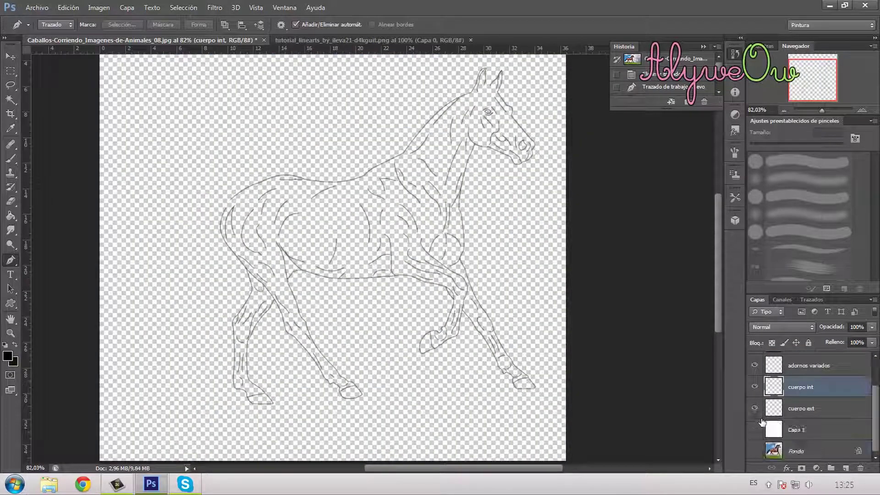
click(753, 451)
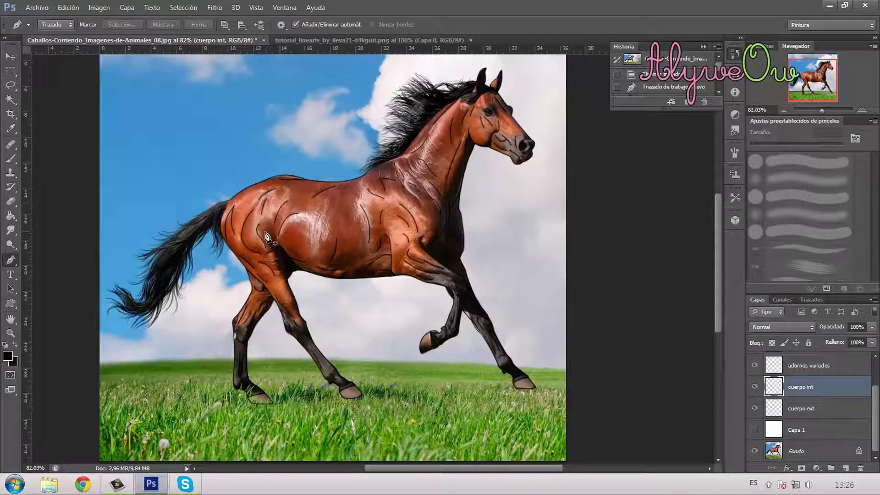
scroll(545, 178, up, 7)
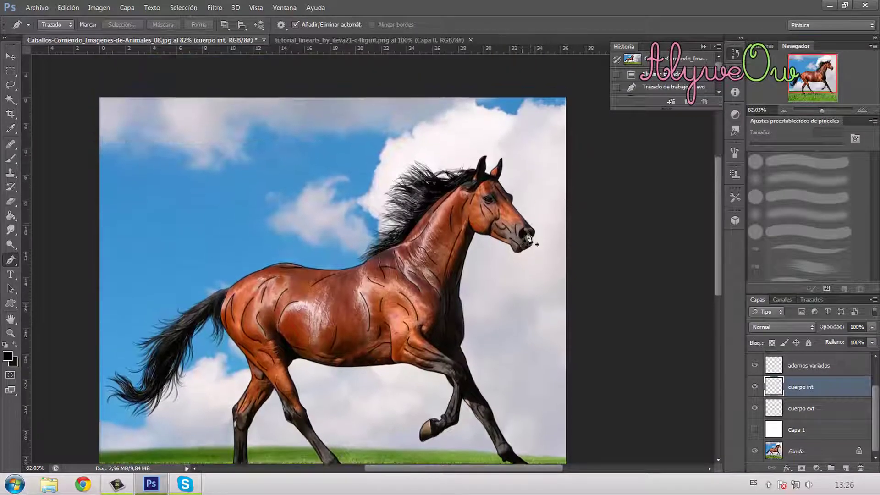
scroll(523, 241, up, 3)
scroll(483, 251, up, 5)
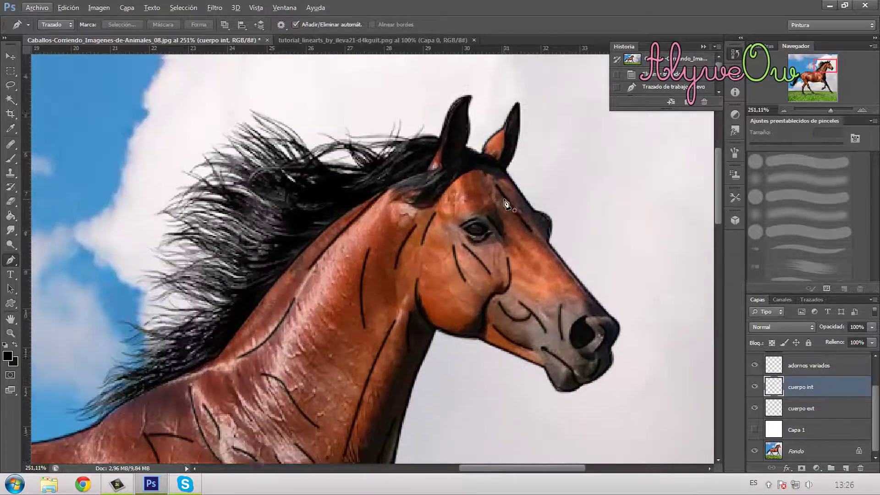
scroll(802, 385, up, 2)
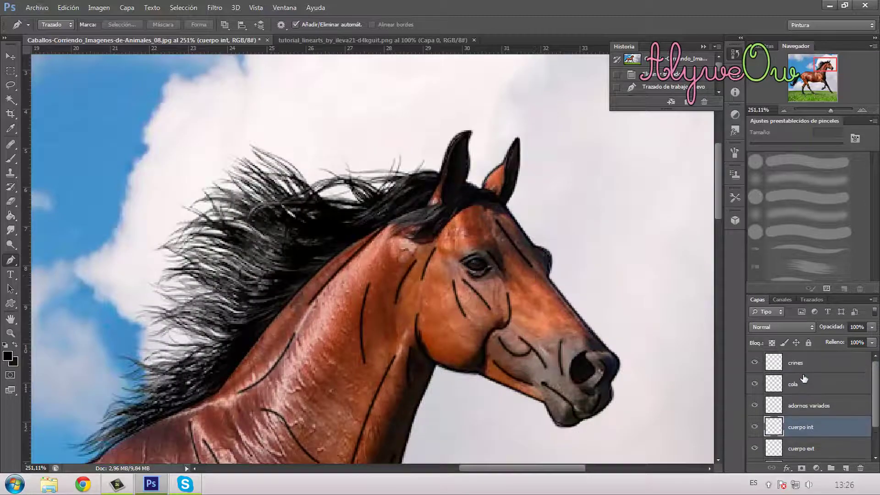
click(804, 365)
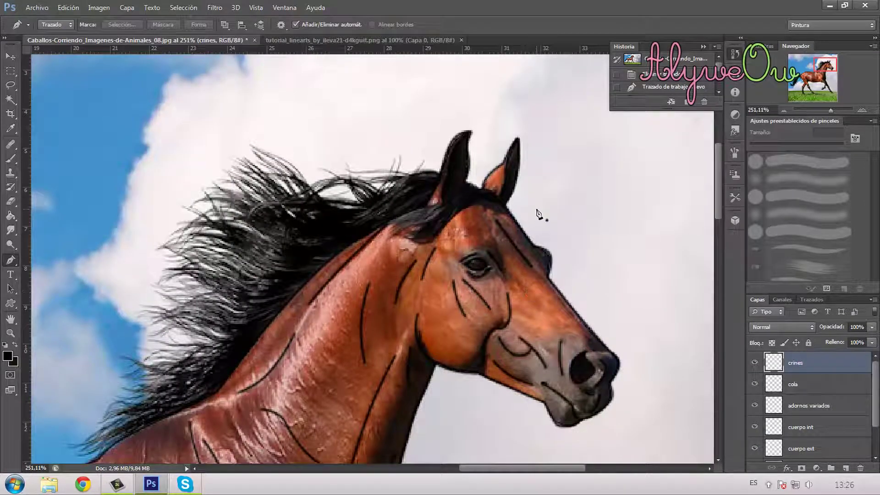
scroll(539, 214, up, 4)
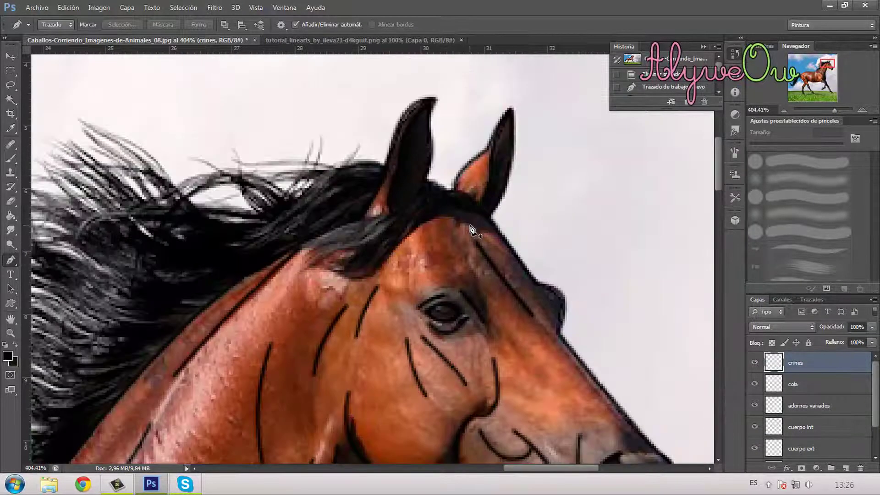
Step: Draw a curved pen path along the forelock's lower edge, from between the ears down to its tip above the cheek
click(449, 193)
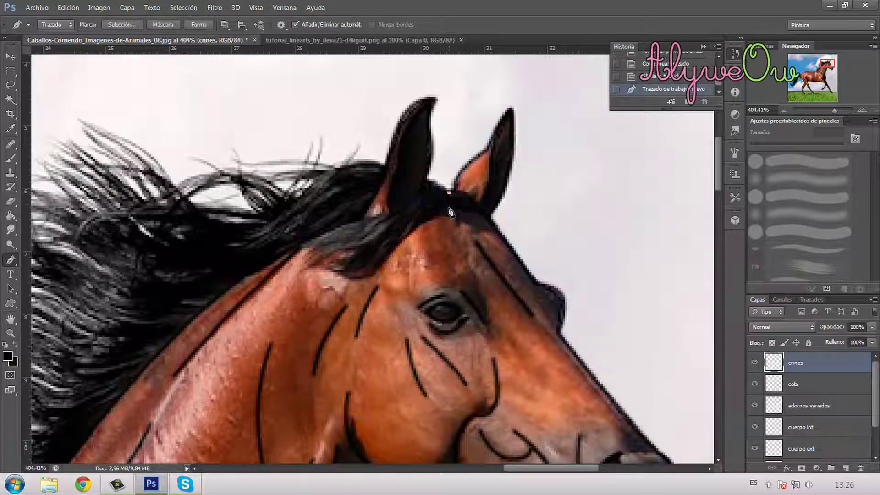
click(387, 259)
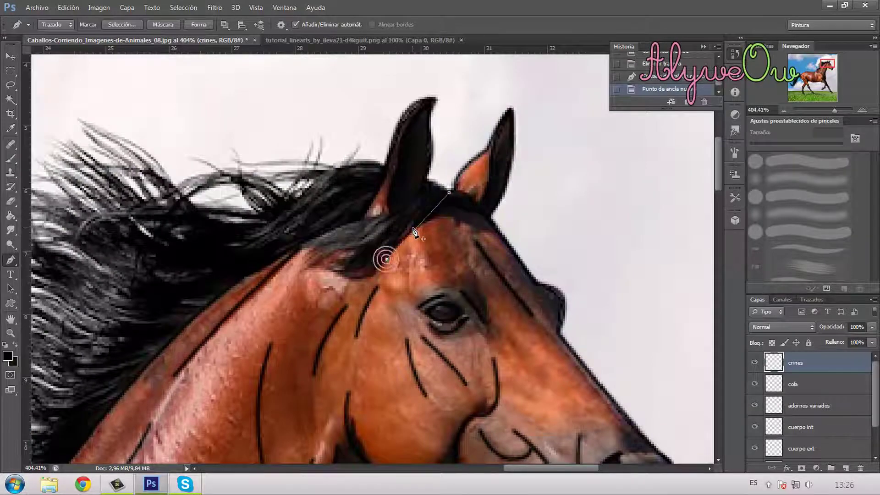
click(432, 210)
drag(421, 228, 421, 225)
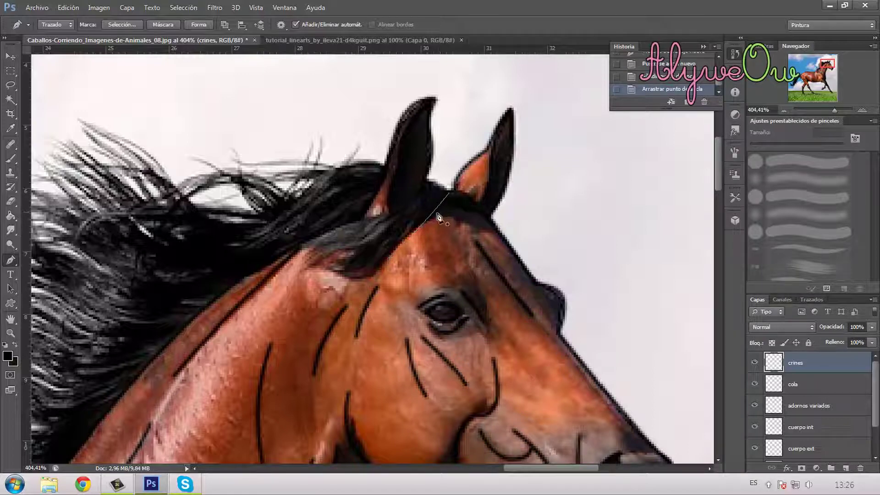
click(705, 102)
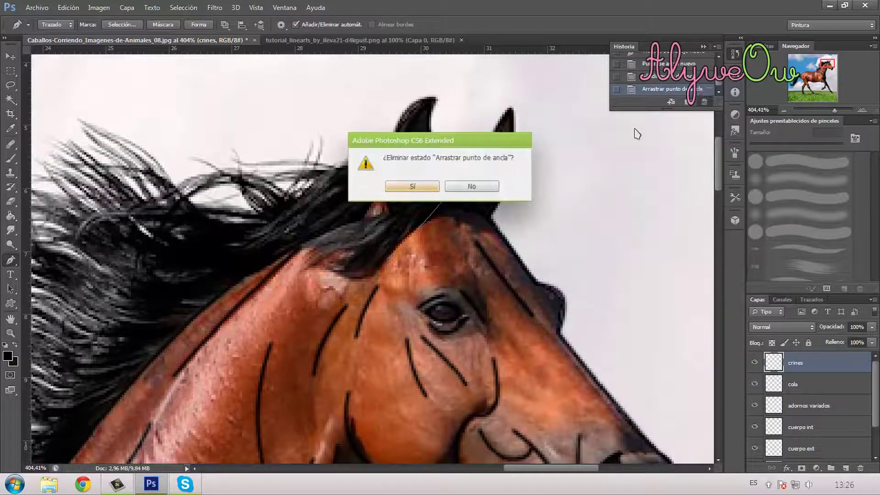
key(Return)
drag(436, 216, 436, 218)
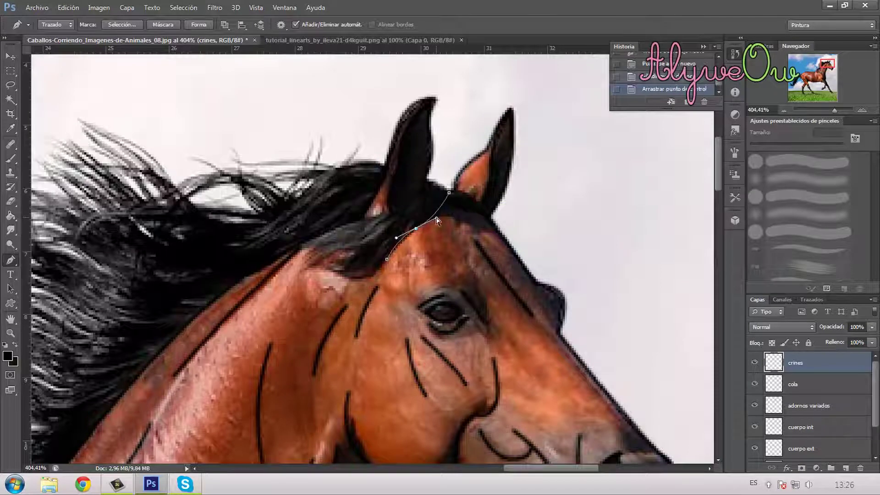
click(336, 271)
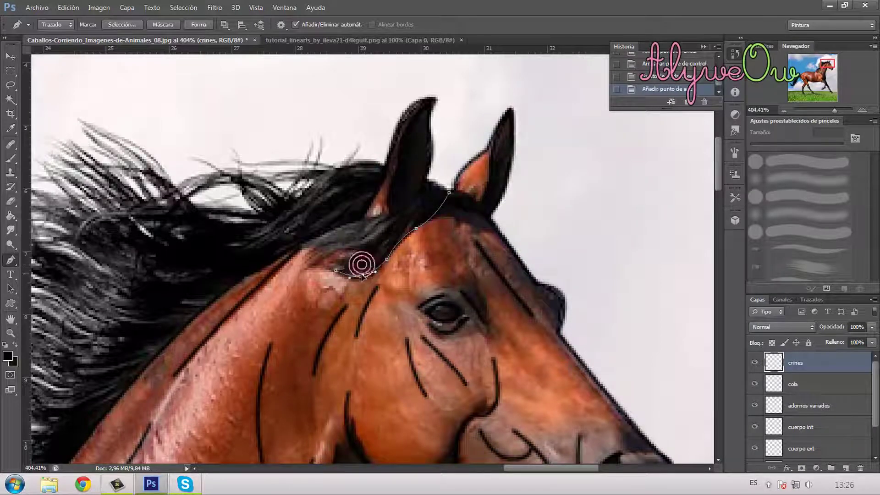
drag(362, 264, 362, 273)
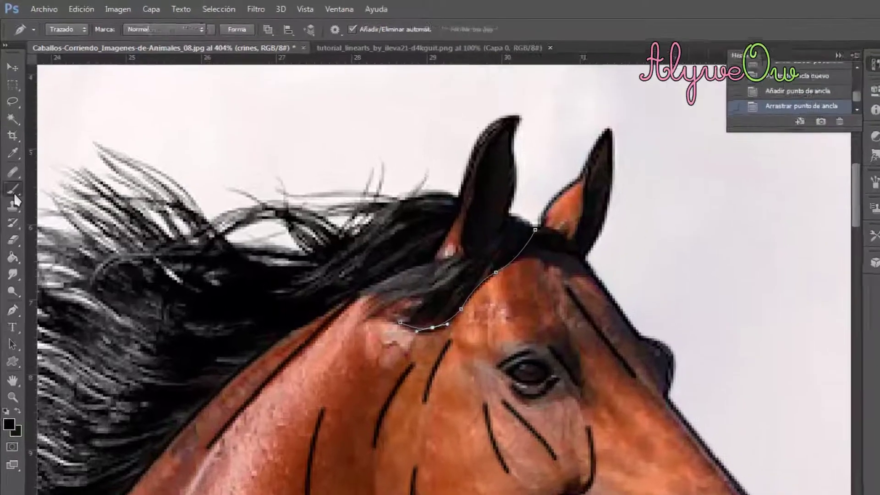
Step: Set a smaller size for the hard round brush used on the mane lines
click(11, 162)
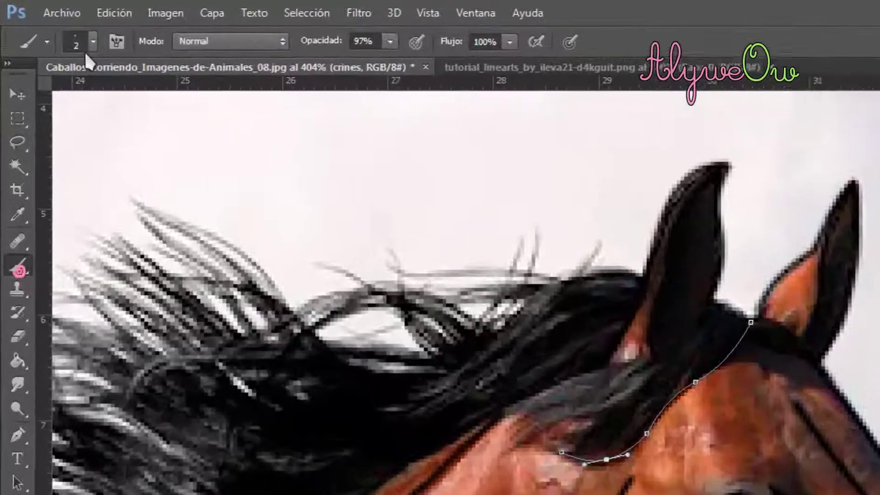
click(53, 26)
click(191, 93)
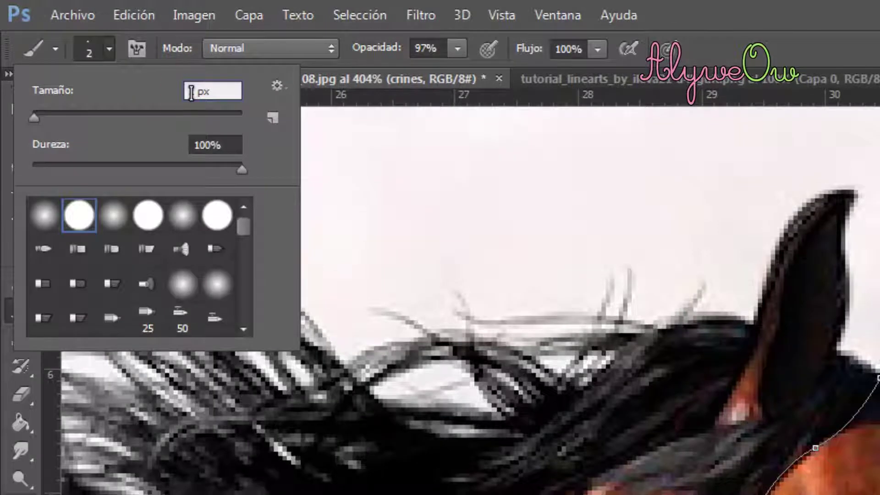
key(Return)
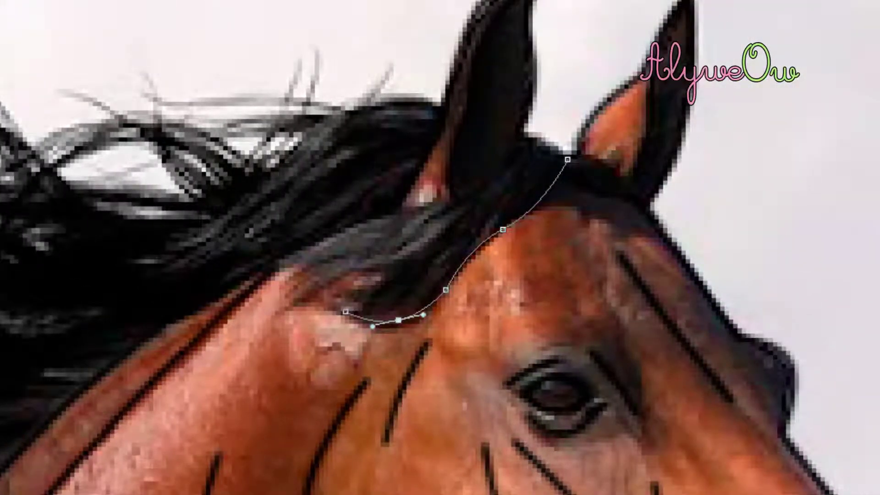
Step: Stroke the path along the forelock's lower edge with the brush and delete the path
right_click(569, 232)
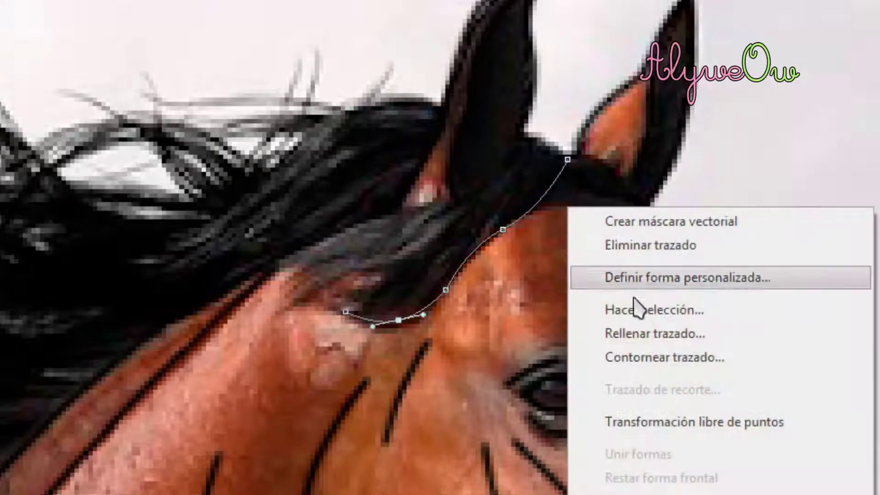
click(653, 357)
key(Return)
right_click(562, 236)
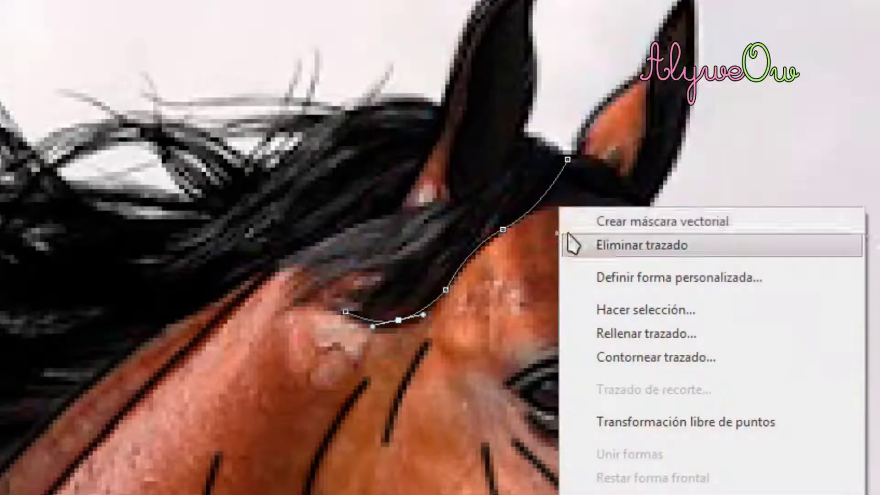
click(596, 247)
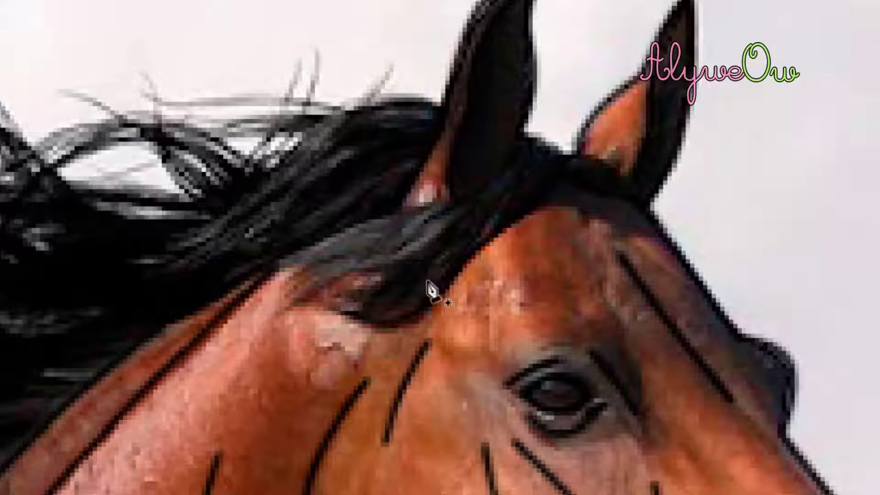
Step: Draw a short arched path over the top of the forelock between the ears, stroke it with the brush and delete the path
click(520, 137)
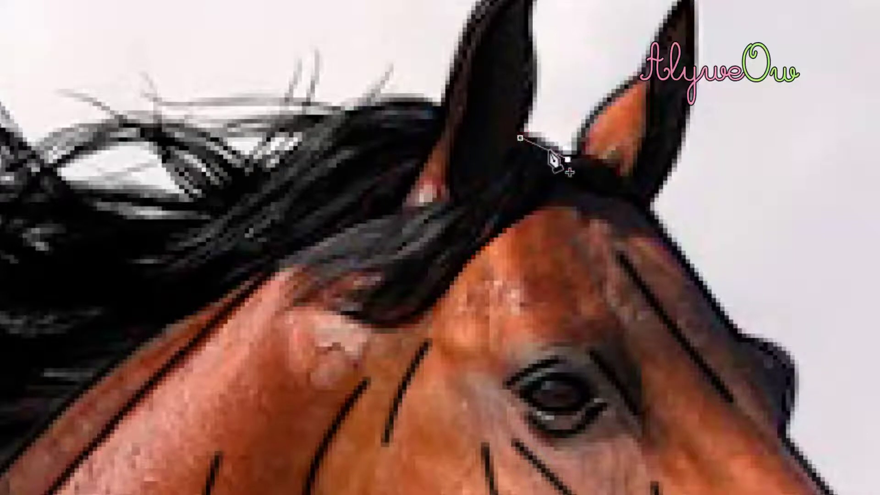
drag(551, 151, 551, 142)
key(ctrl+z)
click(550, 150)
right_click(556, 149)
click(589, 324)
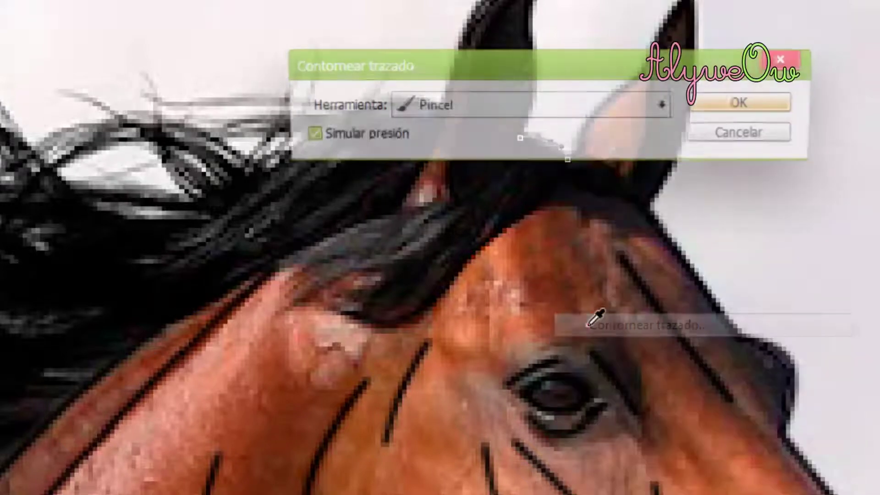
key(Return)
right_click(540, 166)
click(556, 203)
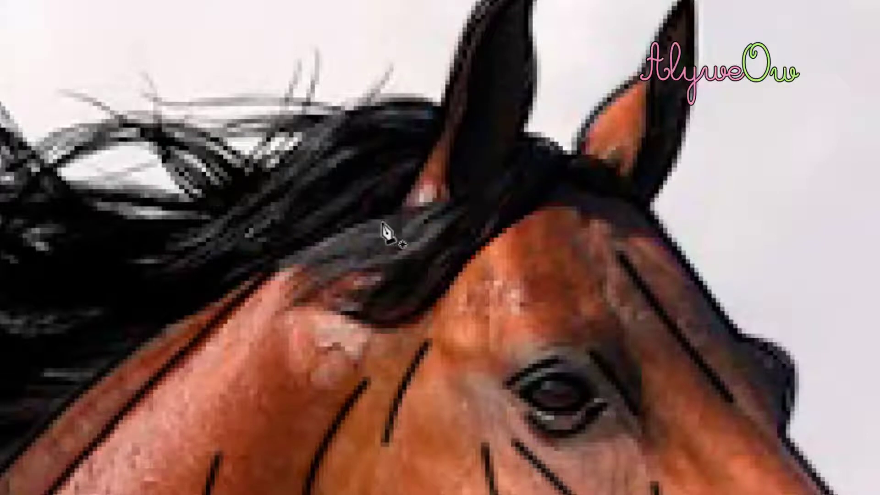
Step: Trace the forelock's upper edge from the near ear's inner base back to the neck crest, stroke it and delete the path
click(525, 138)
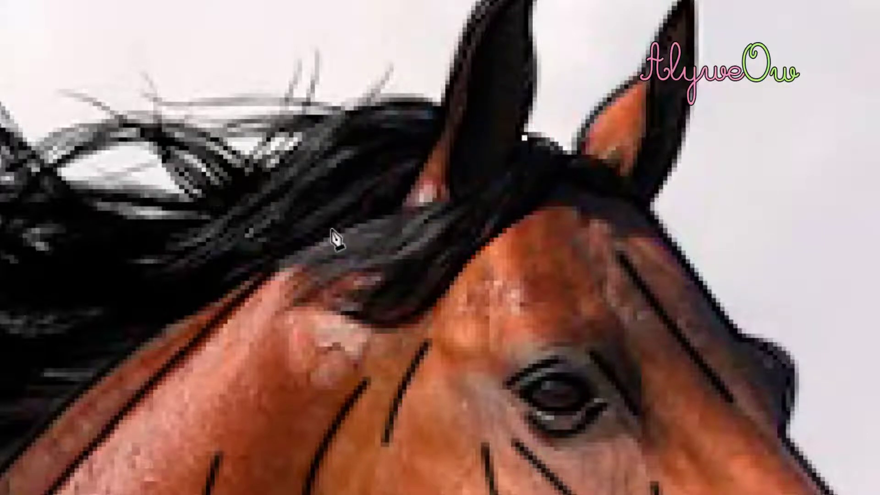
drag(454, 202, 499, 184)
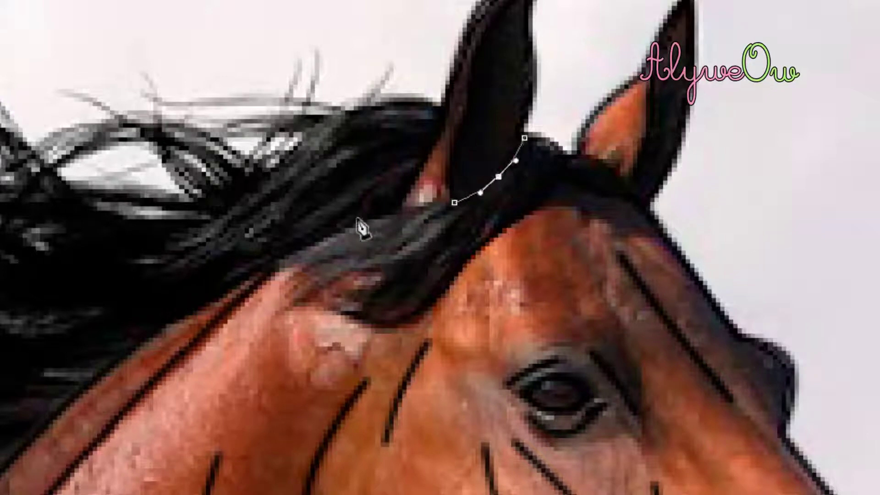
drag(280, 255, 427, 213)
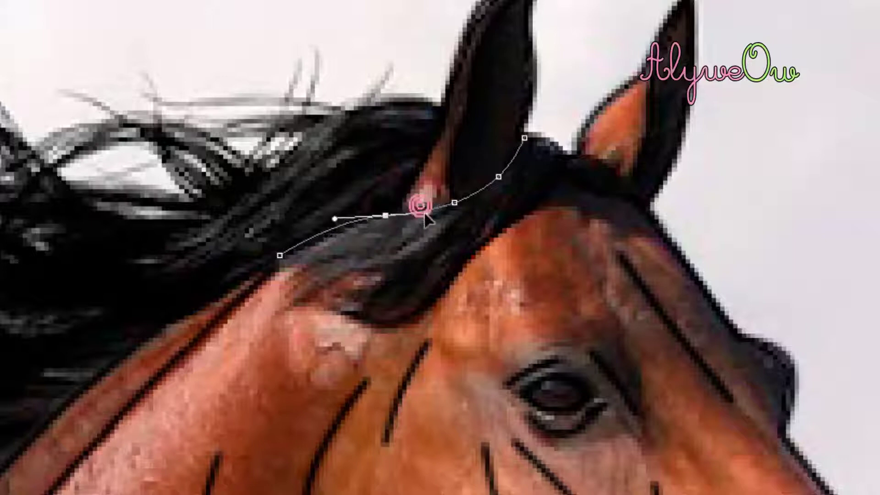
right_click(267, 270)
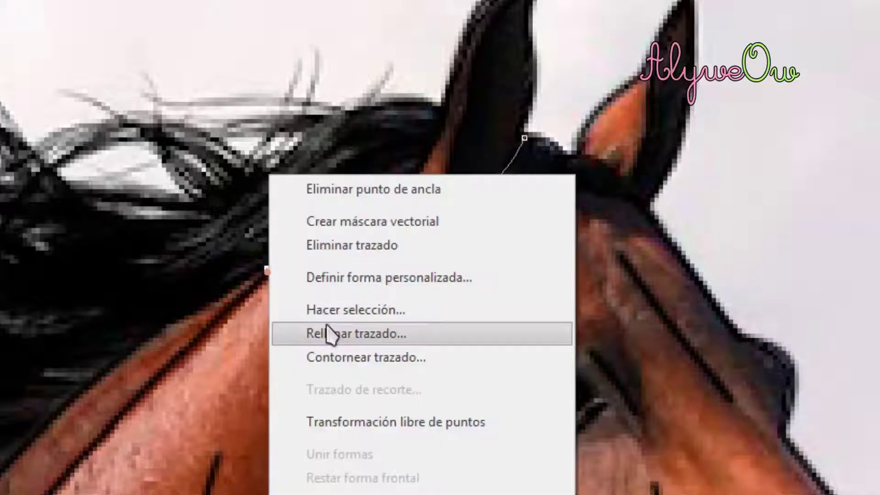
click(334, 362)
key(Escape)
right_click(320, 306)
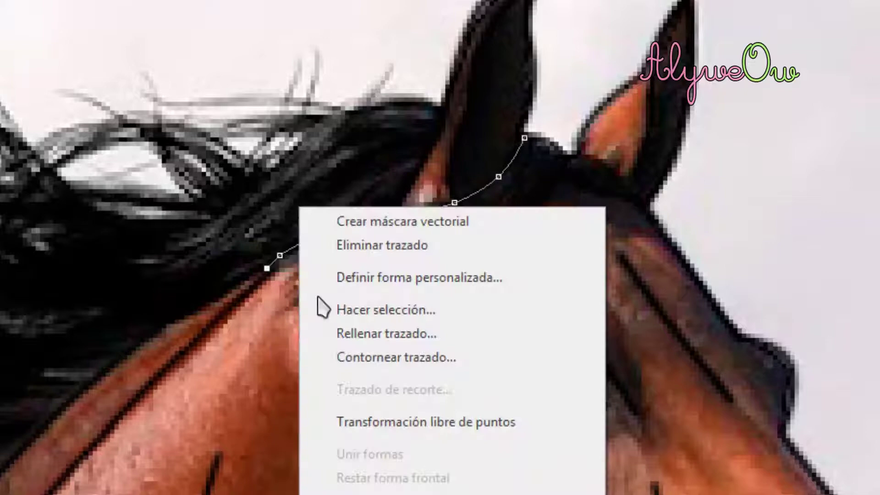
click(377, 255)
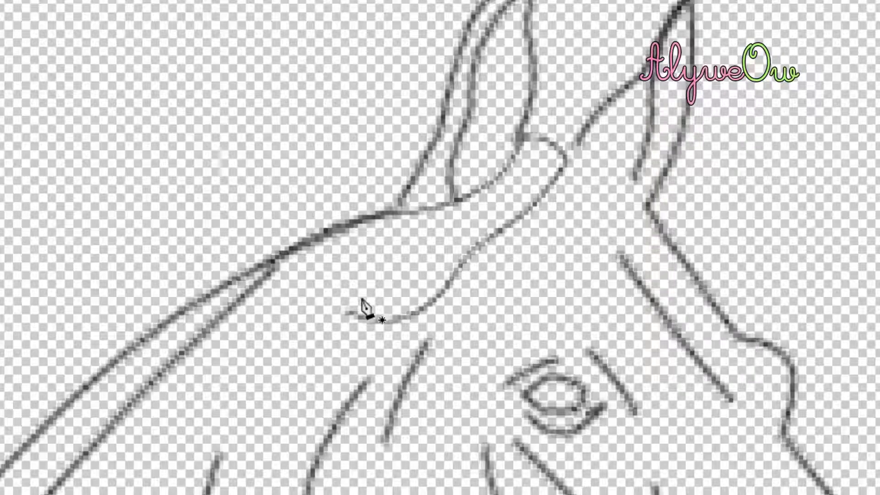
Step: Draw a pen path from the forelock's lower tip into the hair and back, curving both sides into a pointed strand
click(348, 310)
click(420, 272)
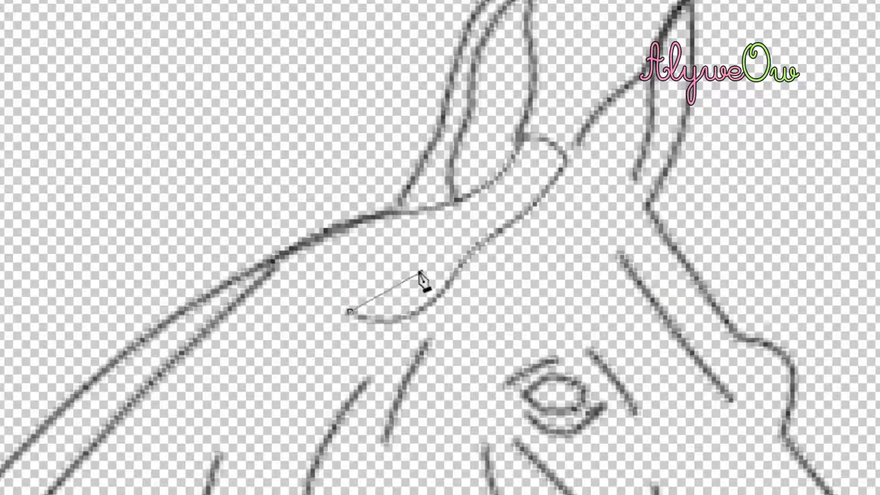
drag(388, 289, 423, 275)
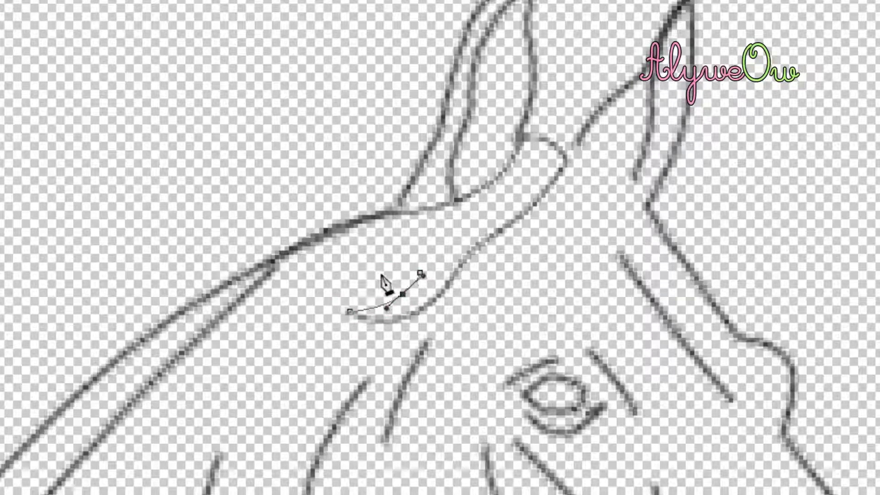
click(350, 289)
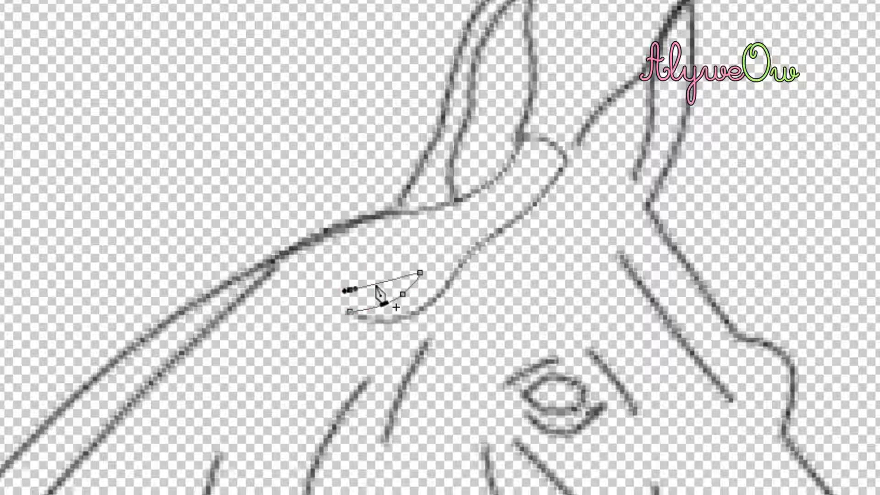
click(376, 285)
drag(376, 285, 380, 297)
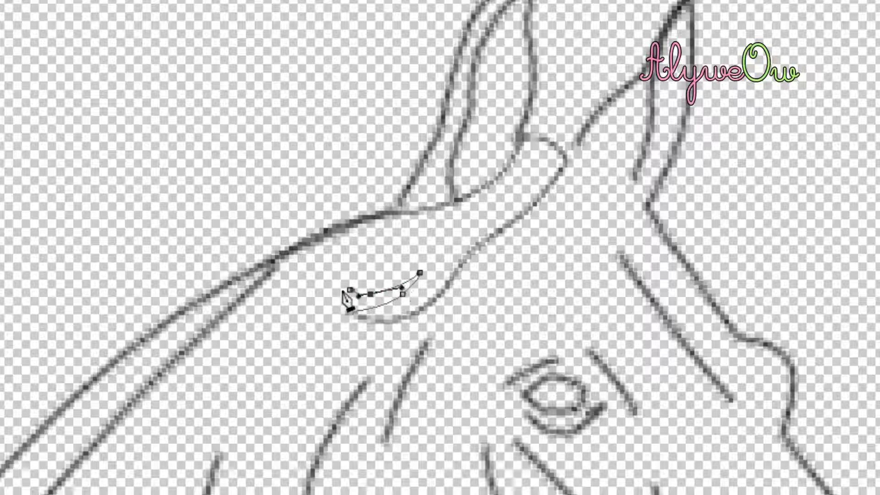
Step: Extend the path around a second strand tip and back into the forelock, bending its segments into a second curved lock
click(319, 303)
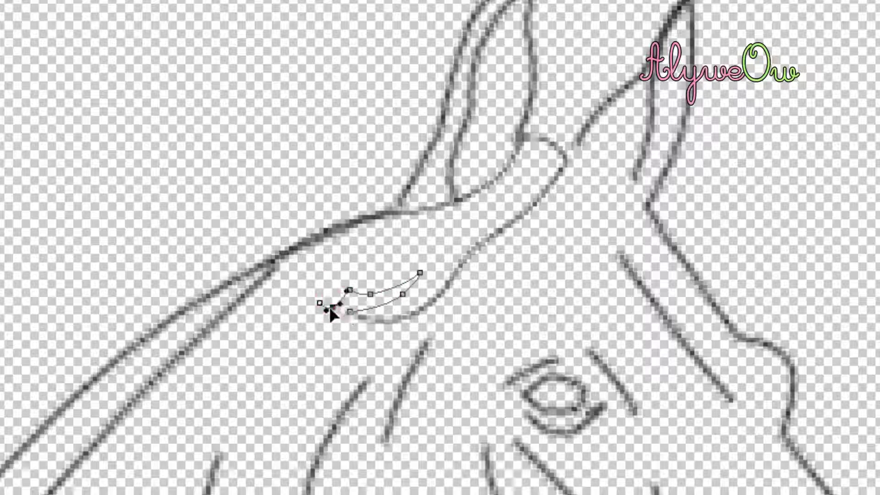
drag(338, 291, 333, 290)
click(362, 273)
mouse_move(352, 281)
mouse_down()
mouse_move(336, 272)
mouse_move(353, 262)
mouse_move(403, 261)
mouse_move(403, 270)
mouse_up()
click(433, 251)
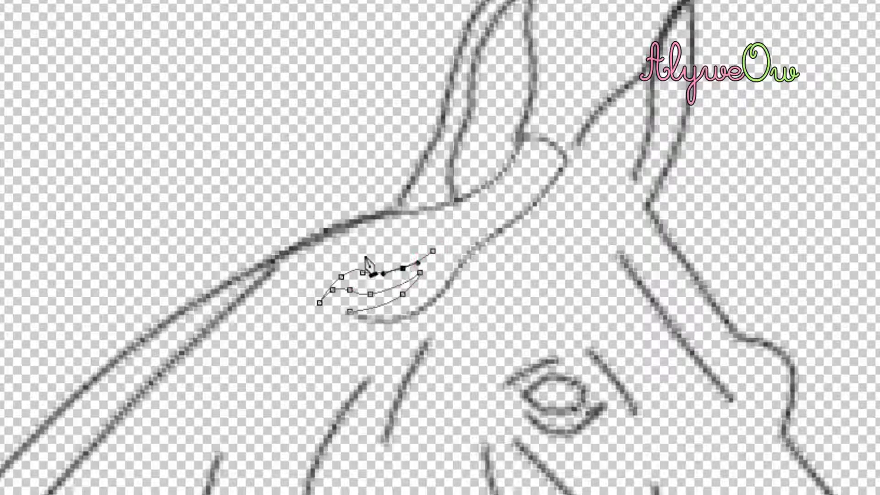
click(341, 260)
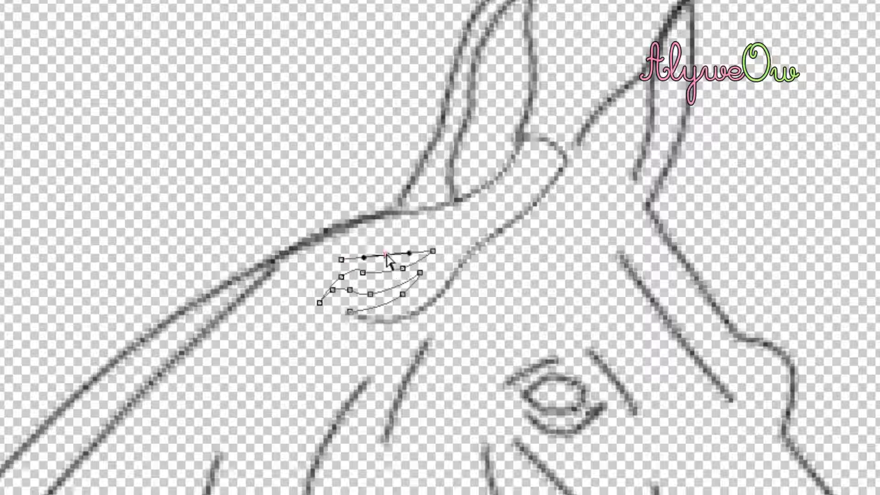
drag(385, 256, 382, 263)
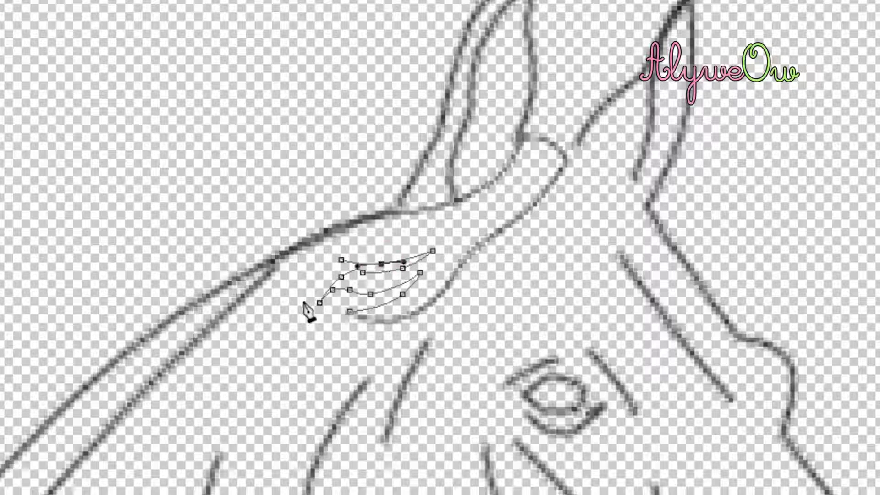
Step: Continue the path through one more pointed strand tip, end it just below the neck crest, and deselect it
click(303, 303)
click(323, 280)
drag(323, 280, 320, 276)
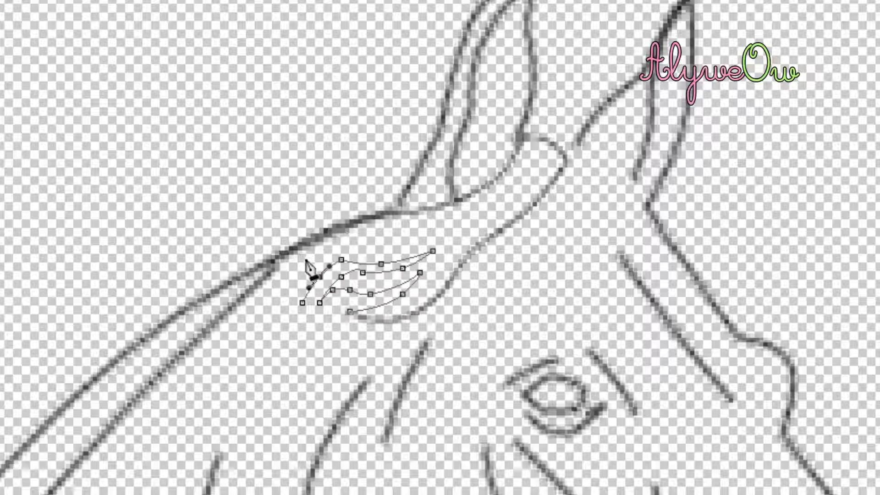
click(306, 260)
click(305, 273)
drag(287, 283, 306, 271)
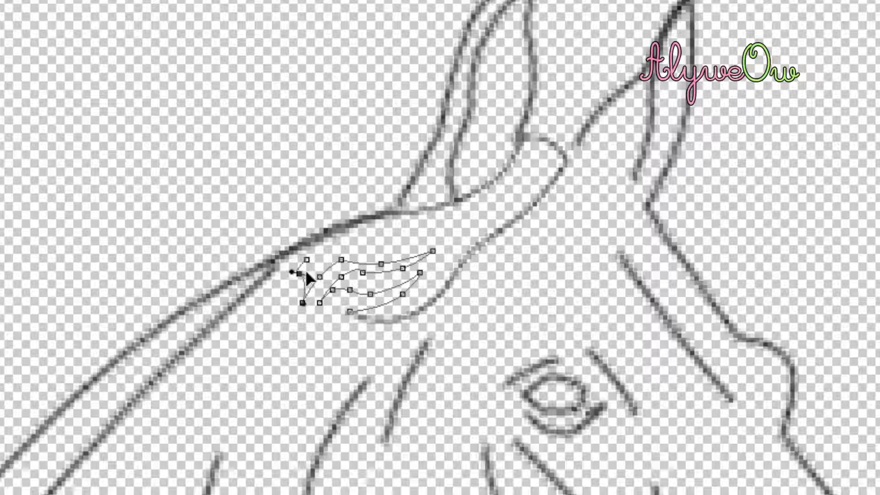
click(343, 251)
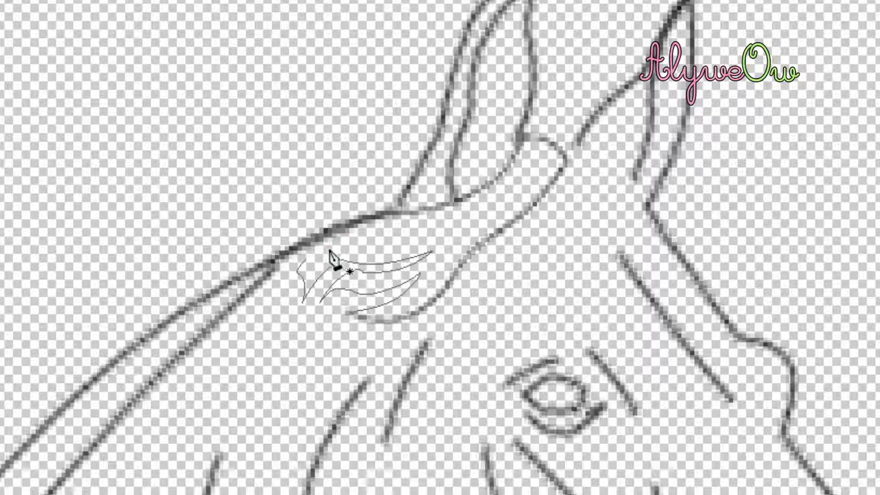
Step: Stroke the forelock strand path with the brush and delete the path
right_click(353, 254)
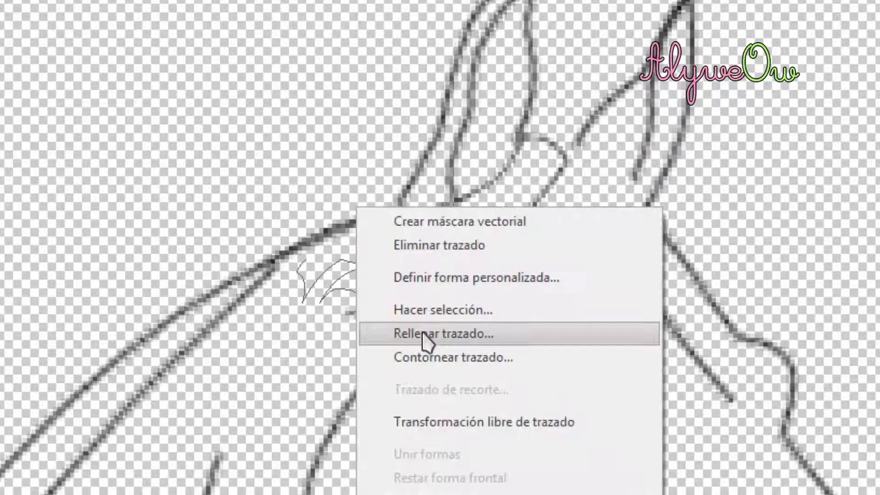
click(425, 356)
key(Return)
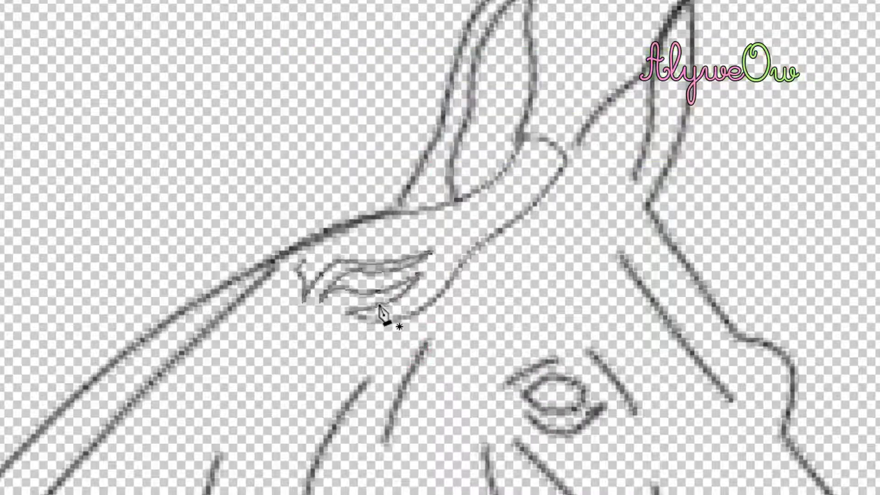
right_click(376, 304)
click(447, 247)
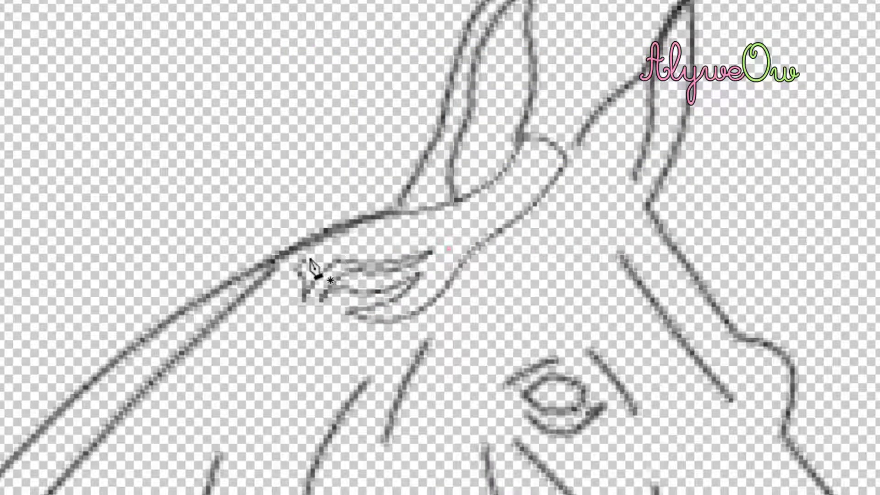
Step: Connect the last strand's end to the neck crest with a short path, stroke it and delete the path
click(311, 237)
right_click(323, 235)
click(380, 359)
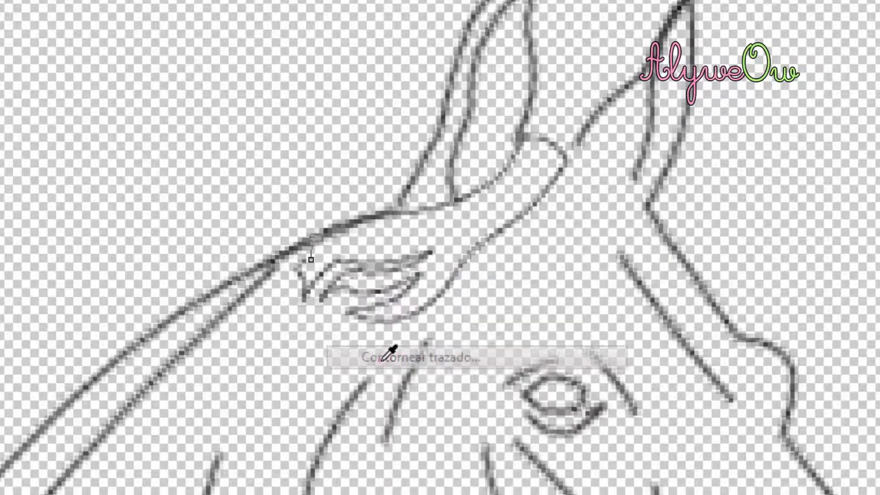
right_click(339, 257)
click(395, 249)
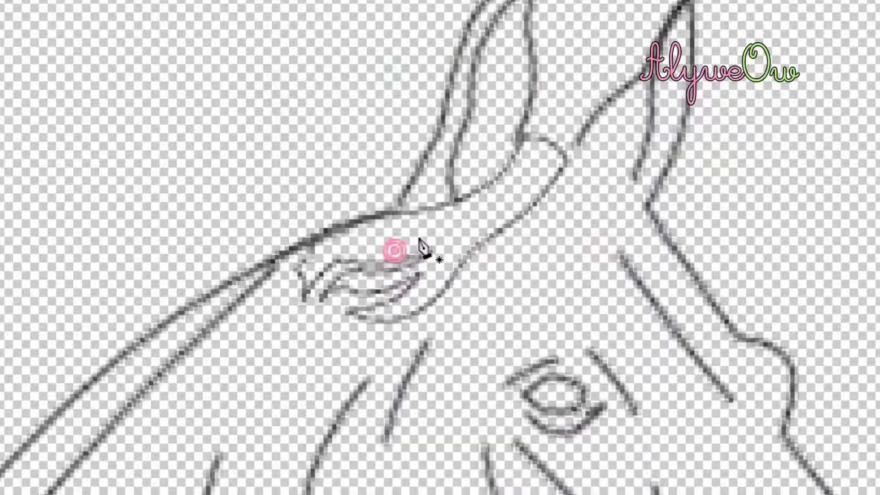
Step: Outline the hair lock between the forelock and the far ear's base with two curved segments, stroke the path and delete it
scroll(619, 334, down, 3)
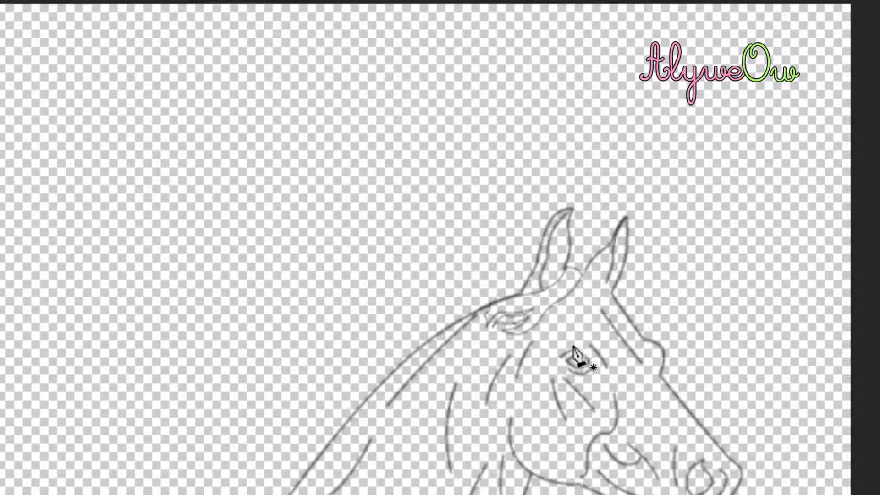
scroll(581, 347, up, 2)
scroll(659, 362, up, 2)
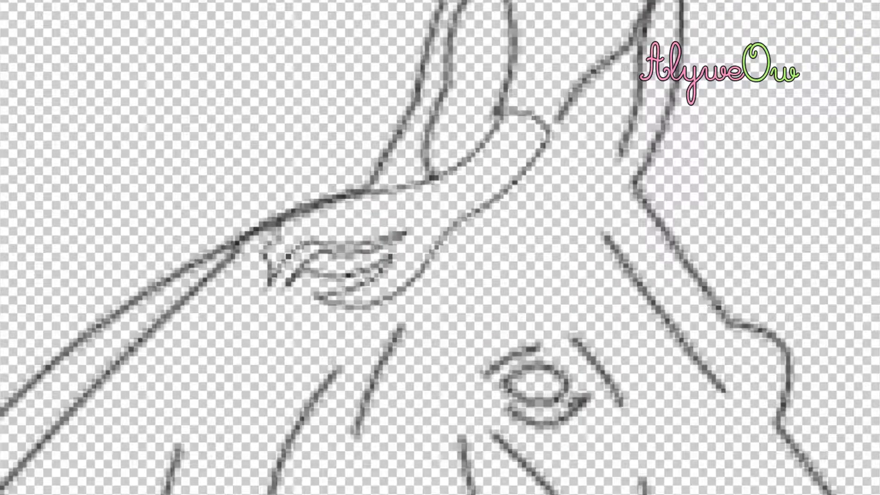
scroll(668, 299, up, 4)
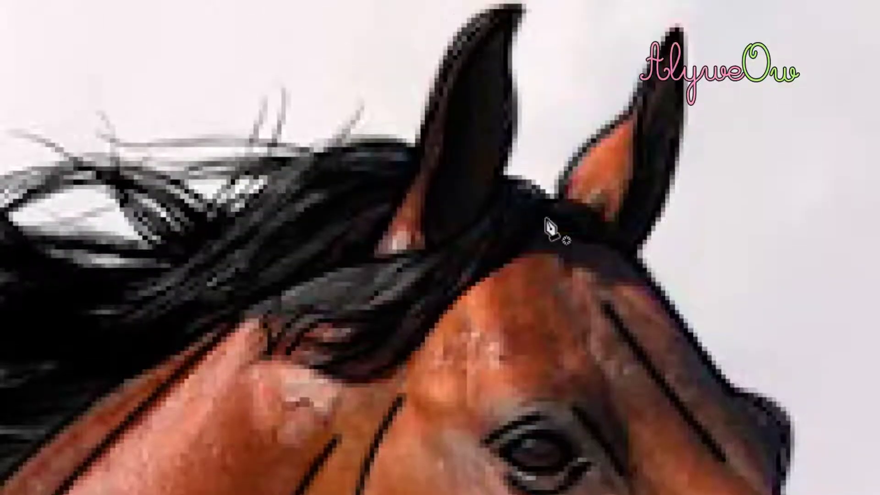
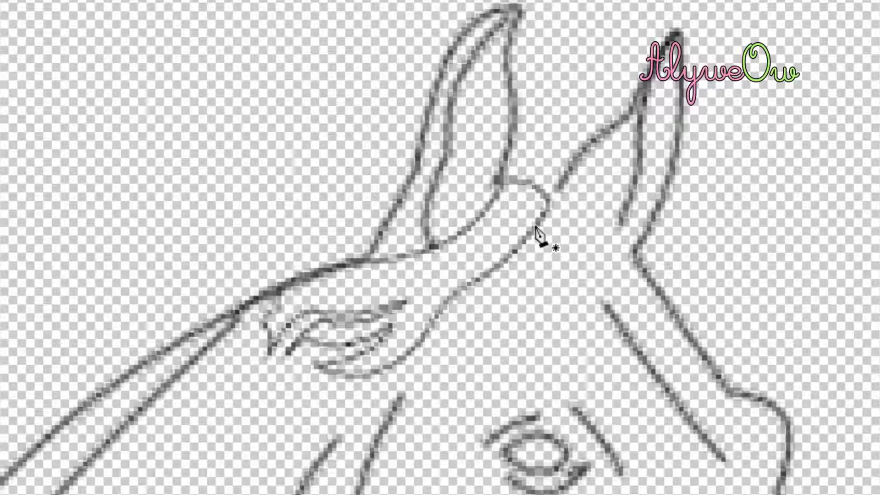
click(535, 225)
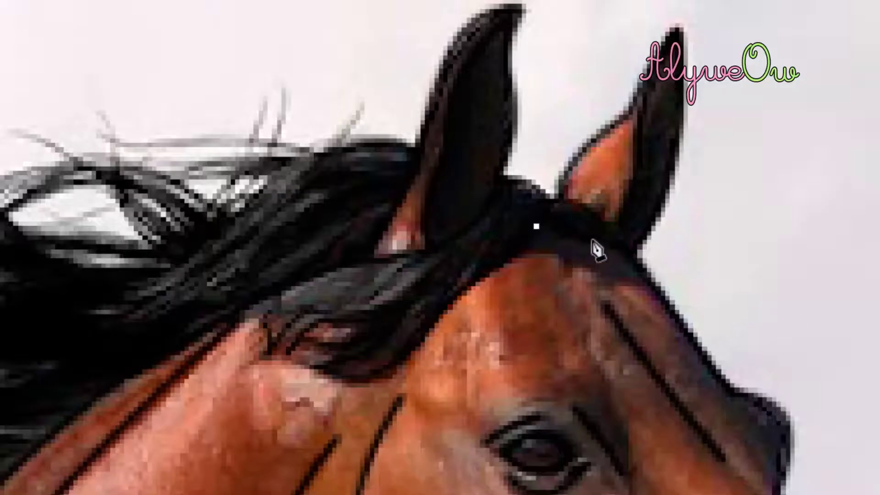
click(624, 250)
click(588, 241)
drag(588, 241, 583, 245)
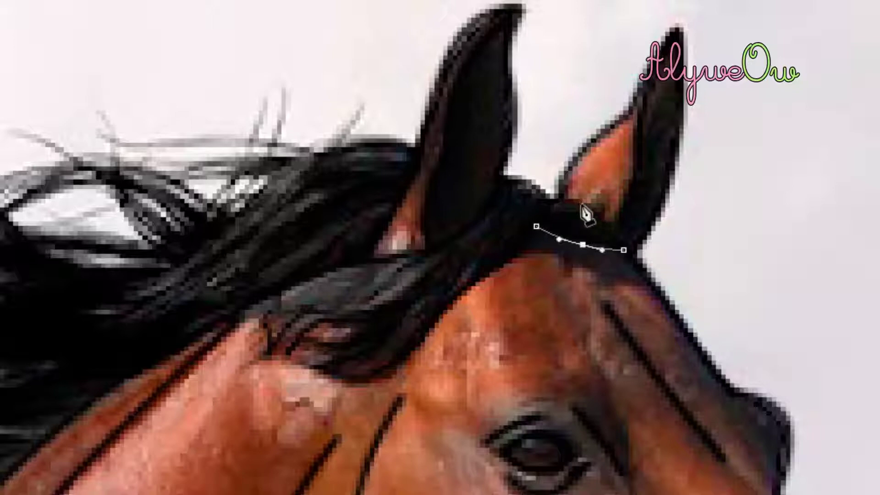
click(550, 196)
click(577, 215)
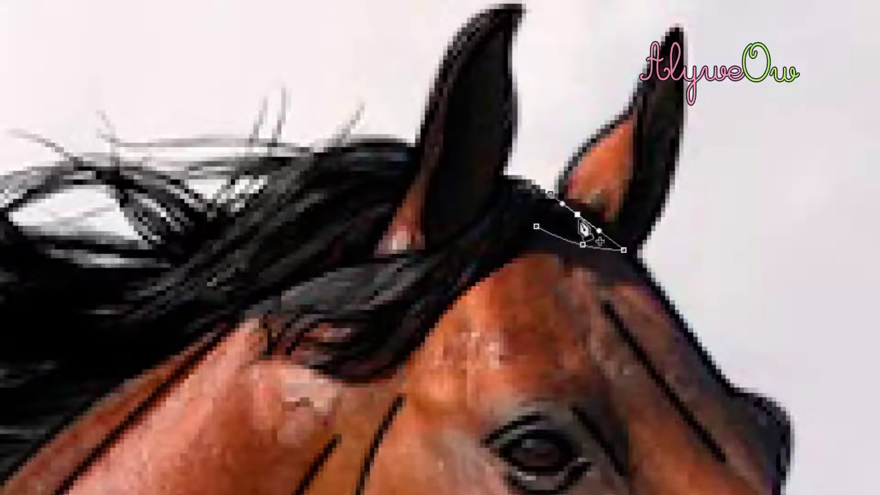
drag(578, 215, 587, 212)
right_click(589, 215)
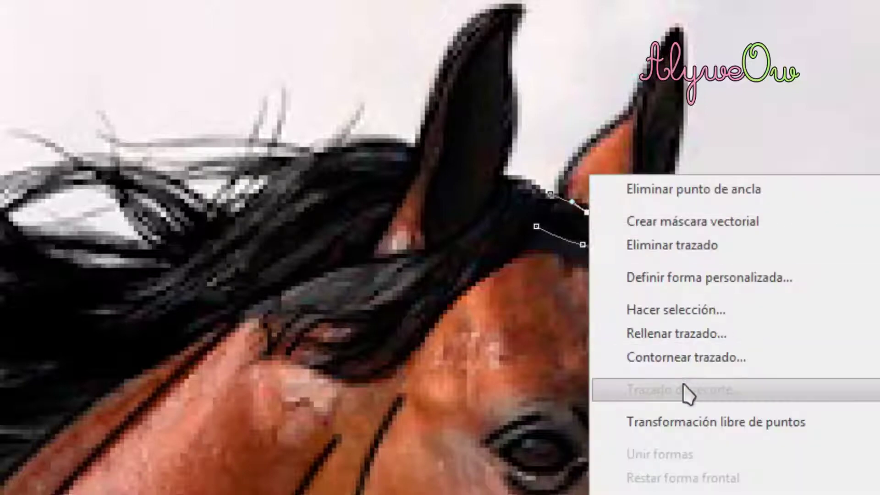
click(715, 359)
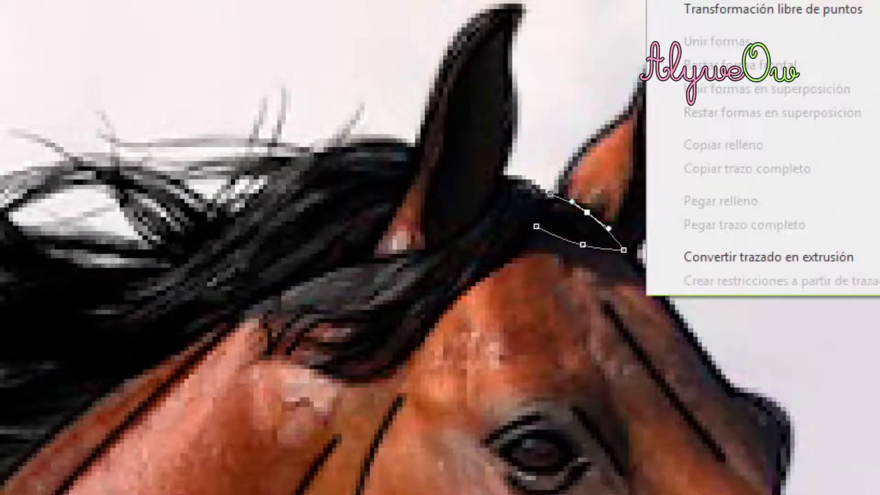
click(715, 0)
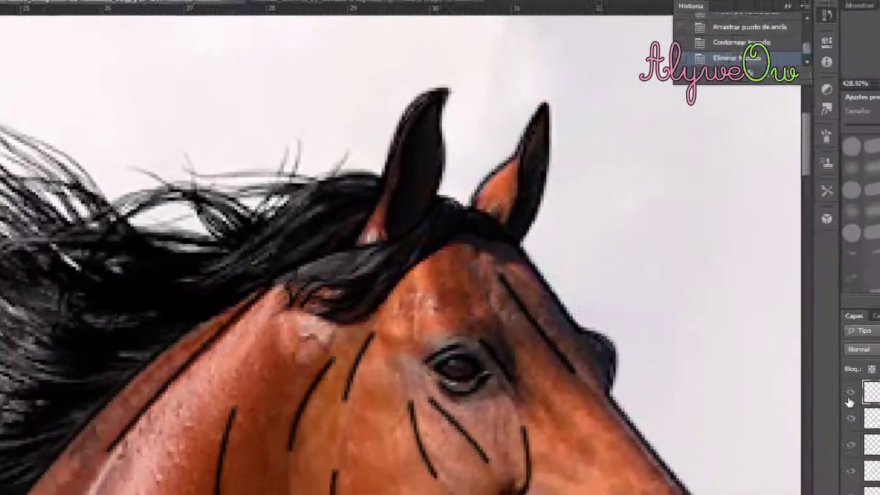
Step: Toggle the visibility of the "crines" and "Fondo" layers to compare the line art with the photo
click(754, 363)
click(753, 364)
scroll(756, 413, down, 2)
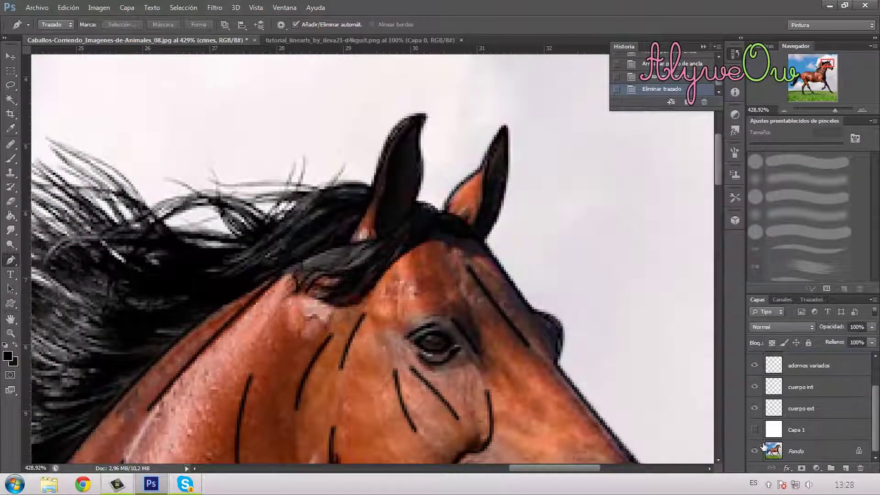
click(753, 455)
click(753, 454)
scroll(757, 413, up, 2)
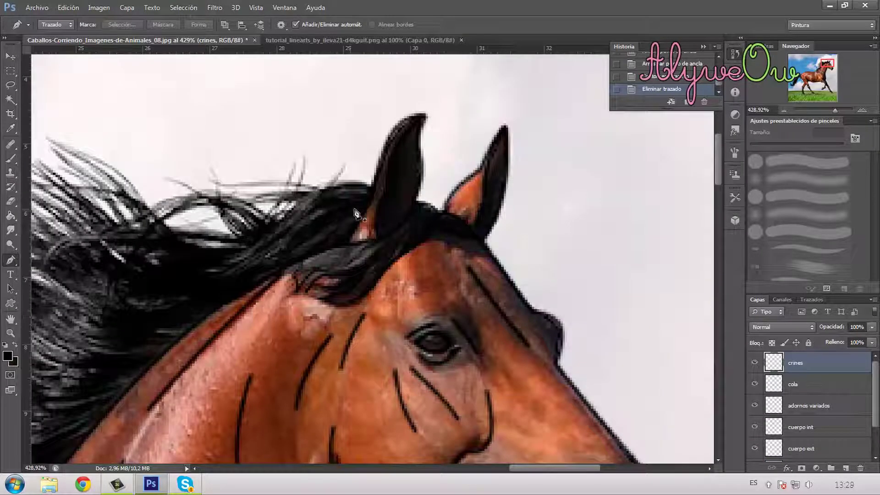
Step: Draw an arched path along the mane's upper edge from behind the near ear, stroke it with the brush and delete the path
click(373, 191)
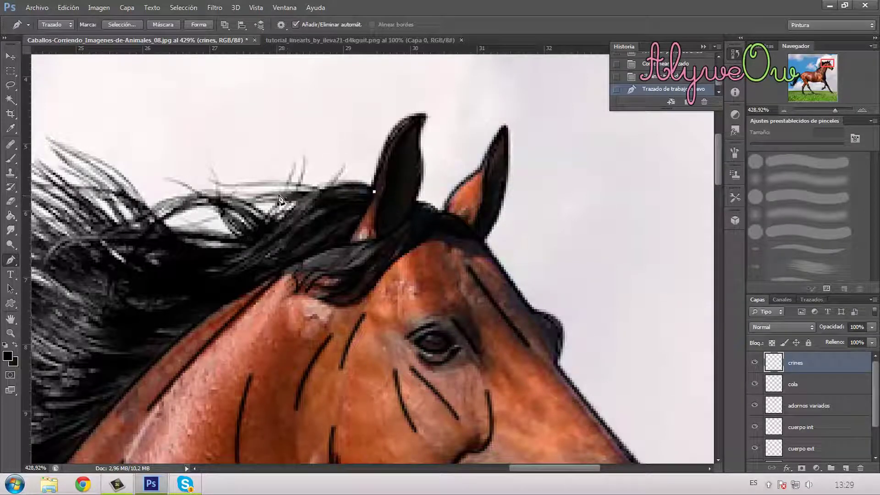
click(272, 194)
click(336, 193)
drag(336, 192, 304, 176)
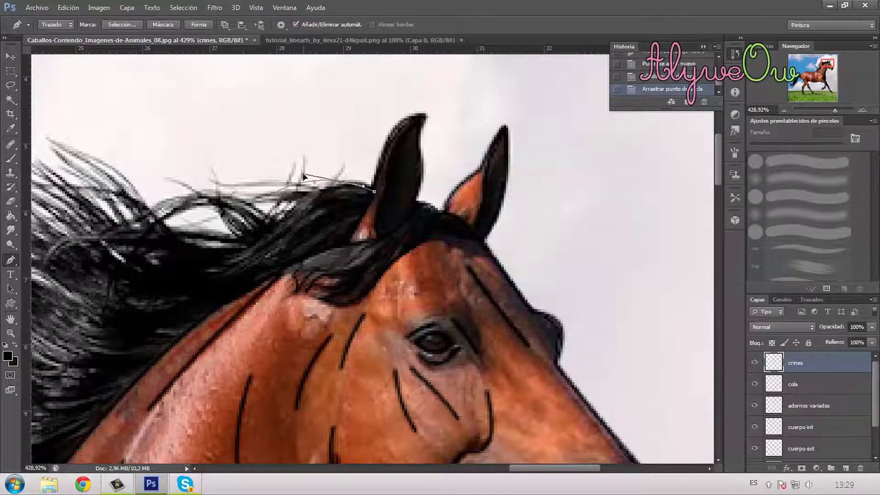
right_click(316, 184)
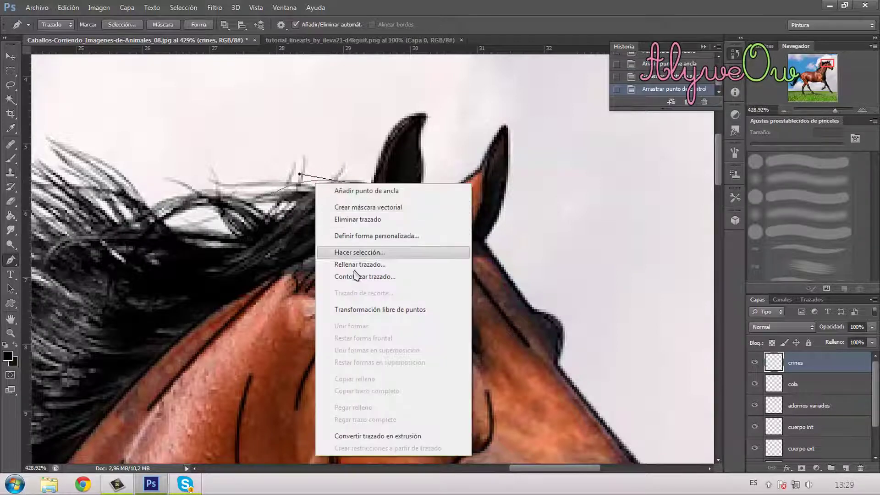
click(362, 277)
key(Return)
right_click(322, 206)
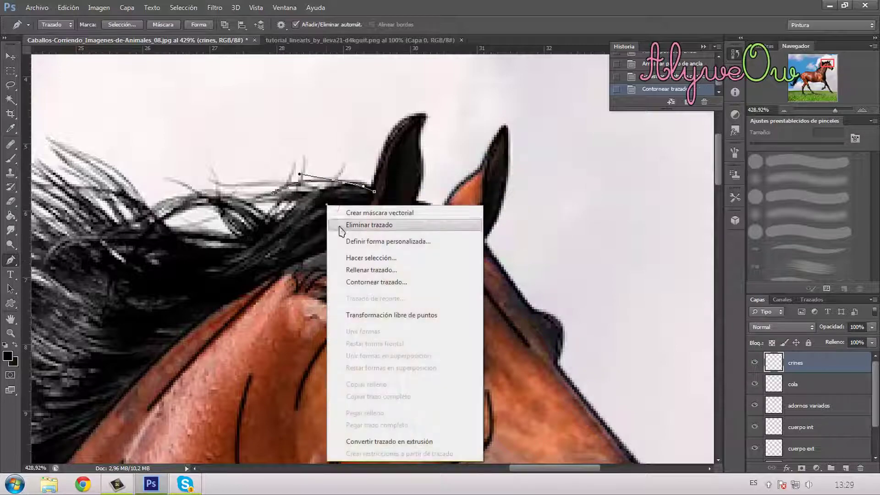
click(345, 227)
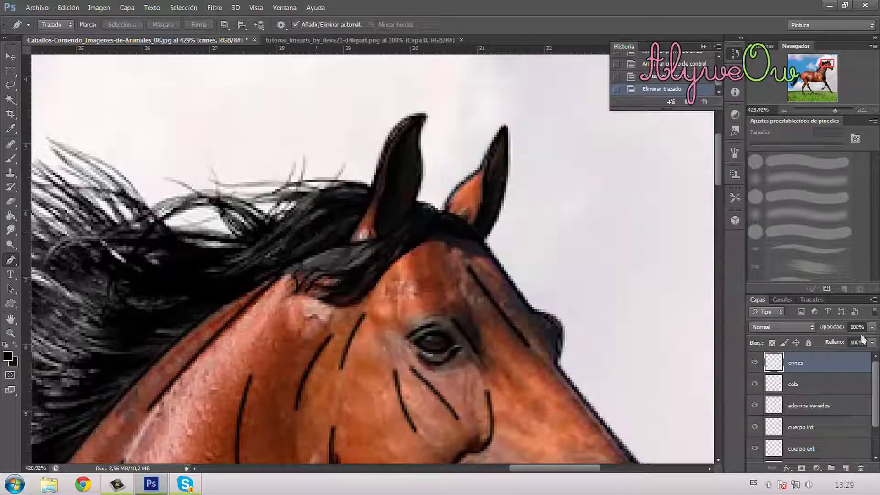
Step: Hide the "Fondo" photo layer and check the line art of the head and neck
scroll(796, 394, down, 2)
click(754, 451)
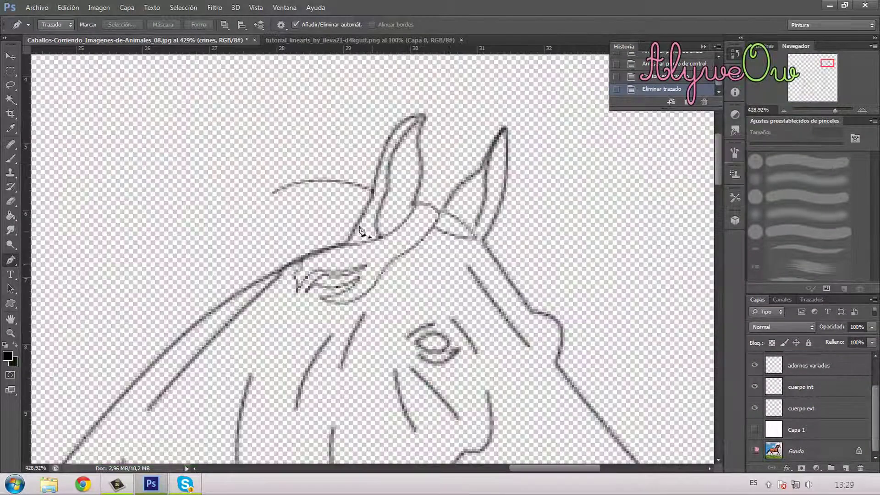
scroll(270, 239, down, 5)
key(alt)
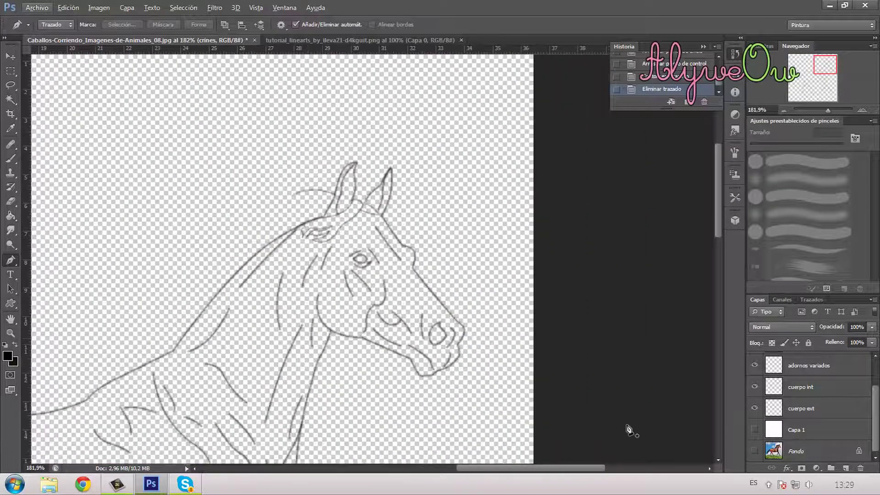
Step: Show the "Fondo" photo and draw a short curved path at the mane's lowest end by the withers, stroke it and delete the path
click(754, 451)
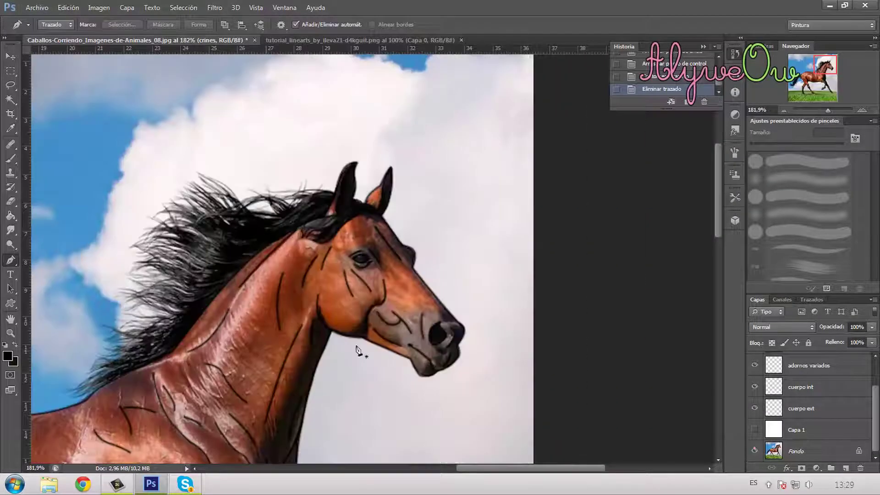
click(109, 381)
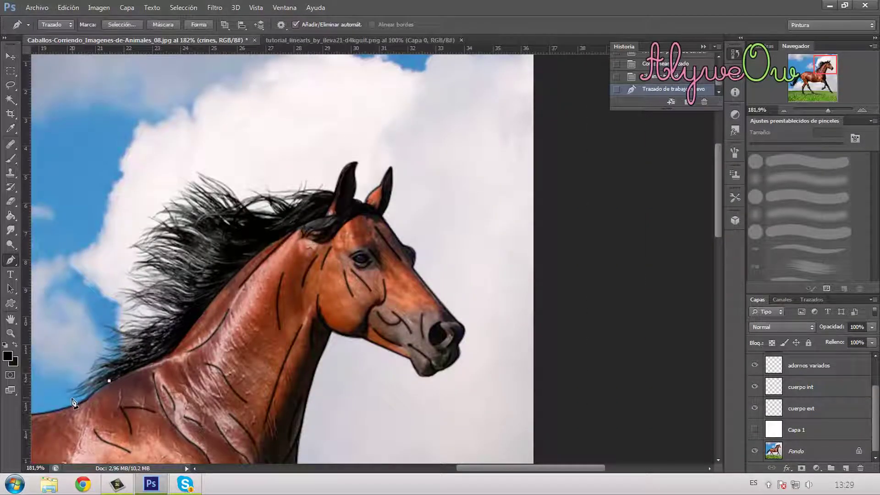
drag(72, 402, 100, 391)
right_click(97, 390)
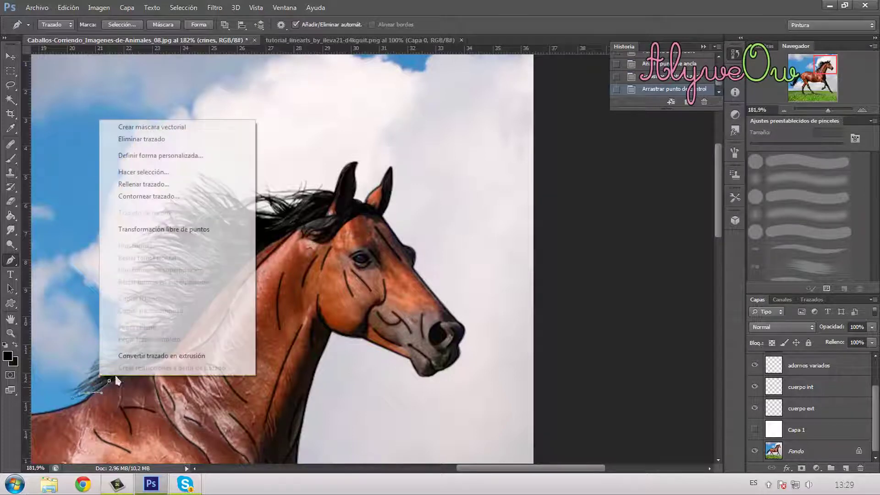
click(165, 196)
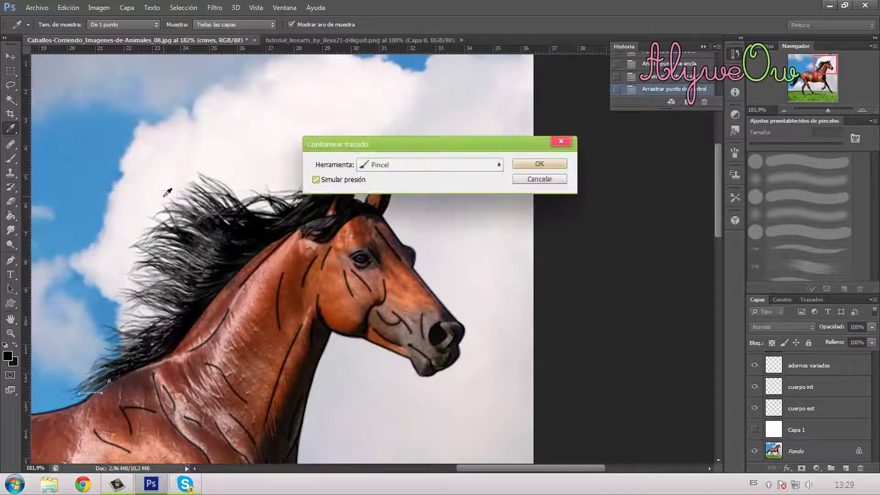
key(Return)
right_click(182, 207)
click(207, 236)
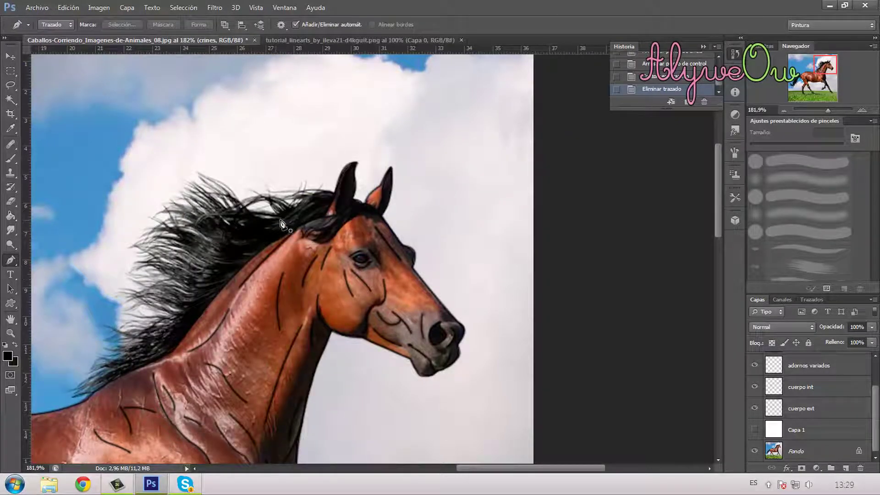
Step: Hide the "Fondo" photo and extend the mane's upper edge backwards with a wavy path, stroke it and delete the path
click(331, 208)
click(755, 452)
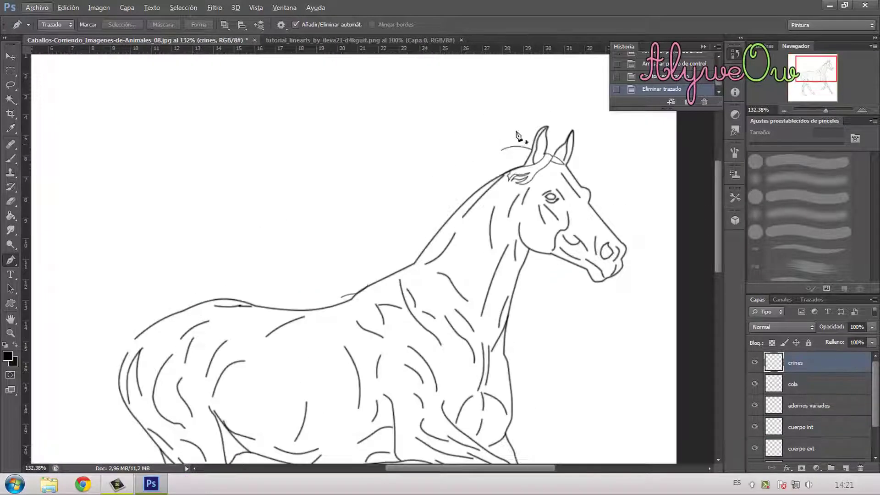
scroll(487, 150, up, 2)
click(506, 152)
click(445, 137)
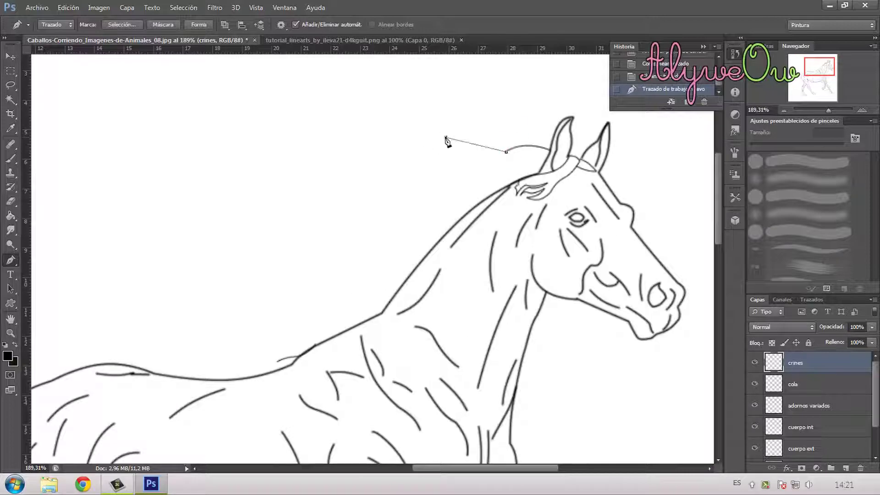
drag(472, 150, 488, 156)
right_click(459, 168)
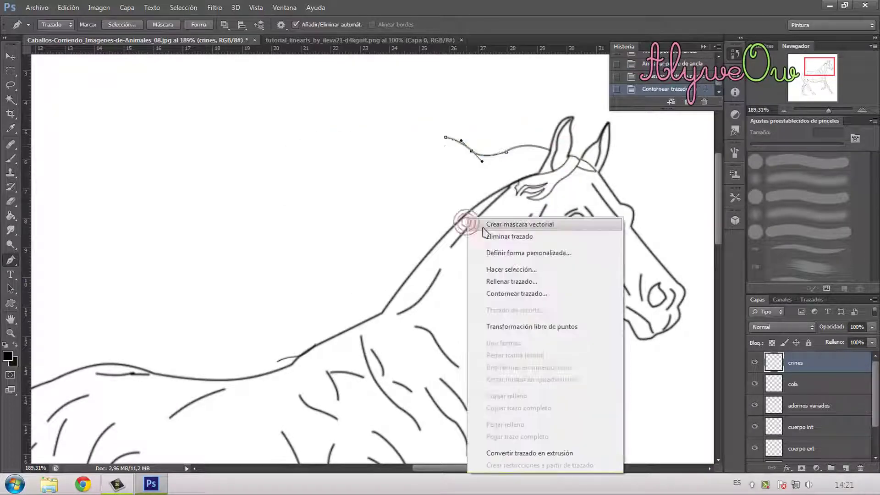
click(485, 189)
Step: Draw a short curved strand branching backwards from the tip of the upper mane edge, stroke it and delete the path
click(456, 141)
drag(412, 151, 378, 163)
right_click(418, 160)
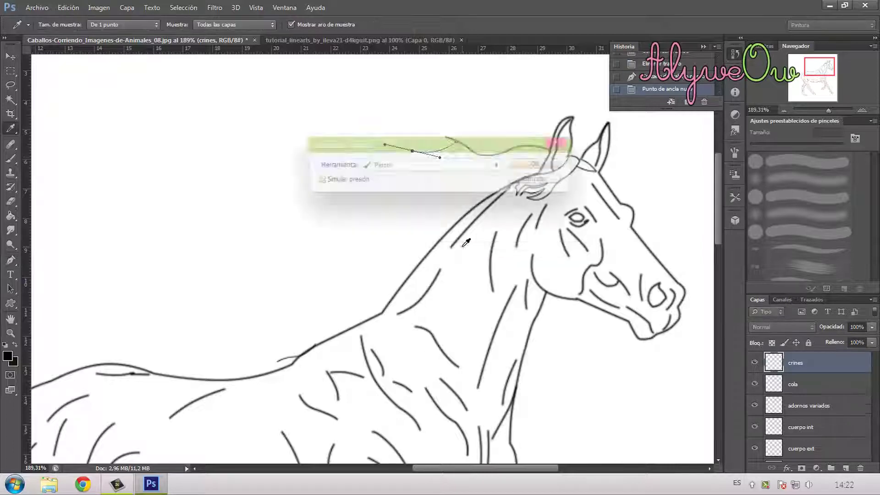
click(507, 185)
Step: Draw a sagging strand below the mane's top lock, stroke the path with the brush and delete it
click(496, 162)
click(416, 157)
mouse_move(454, 160)
mouse_down()
mouse_move(443, 169)
mouse_move(478, 160)
mouse_up()
right_click(478, 159)
click(511, 254)
right_click(502, 199)
click(512, 237)
Step: Draw a long curved strand flowing backwards from the middle of the neck crest, stroke it and delete the path
click(362, 171)
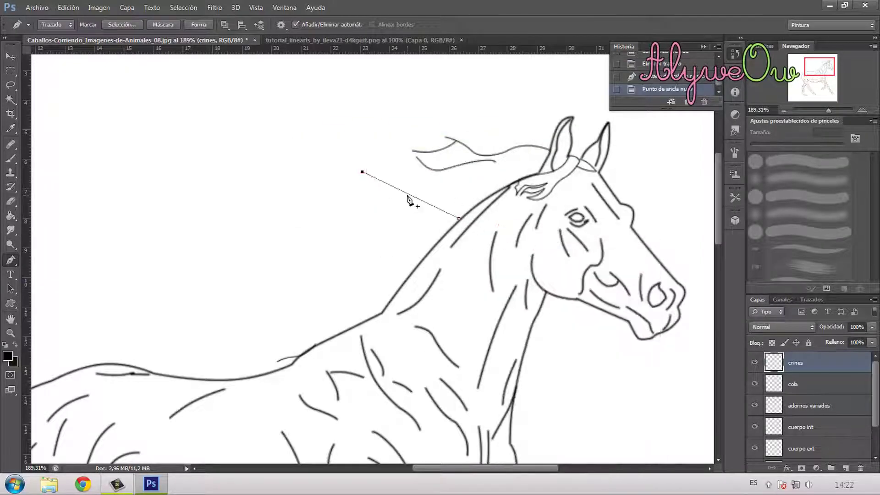
drag(397, 204, 445, 203)
right_click(430, 217)
click(471, 235)
Step: Draw a shorter curved strand just above the long one from the neck crest, stroke it and delete the path
click(366, 164)
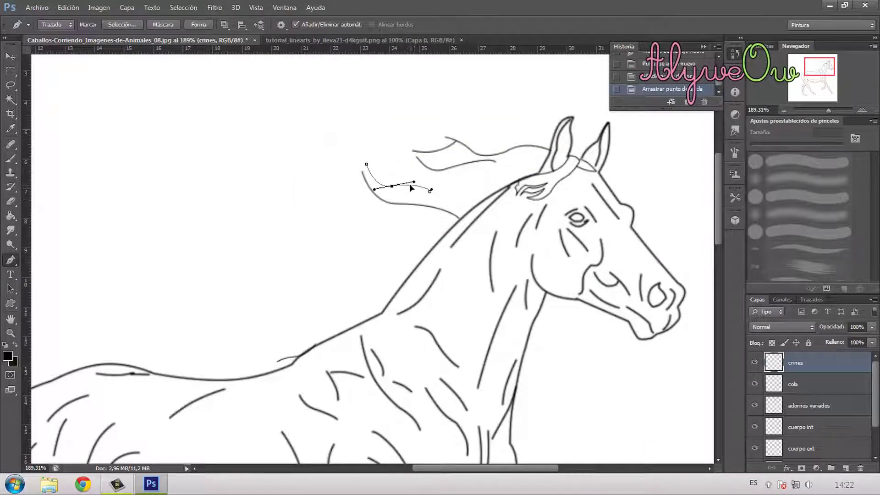
drag(410, 186, 409, 184)
right_click(409, 185)
click(452, 279)
right_click(412, 193)
click(429, 231)
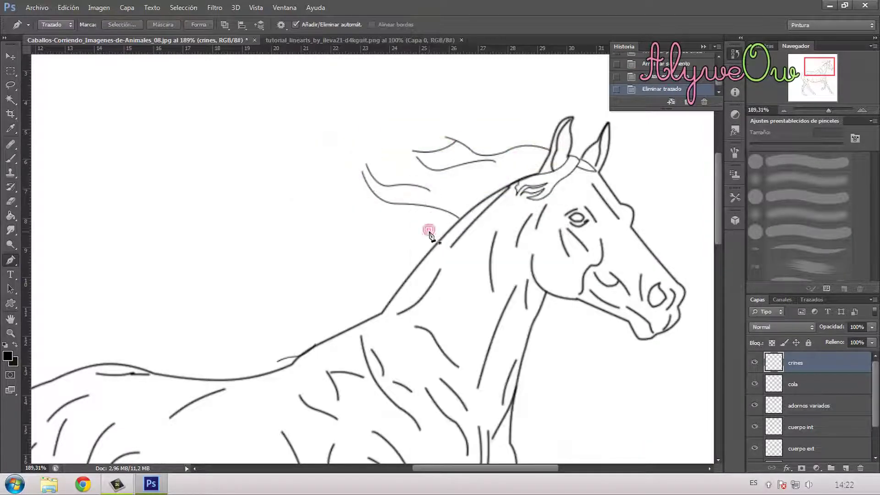
Step: Draw a curved strand descending from behind the mane's top lock towards the crest, stroke it and delete the path
click(402, 142)
click(459, 192)
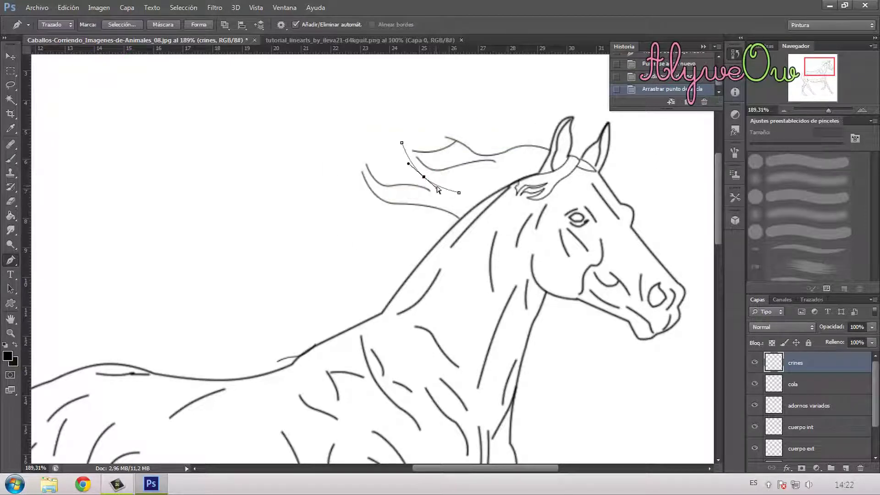
right_click(437, 175)
click(471, 269)
right_click(444, 192)
click(456, 228)
Step: Draw a curved strand through the gap between the upper and lower locks down to the neck crest, stroke it and delete the path
click(389, 161)
click(465, 213)
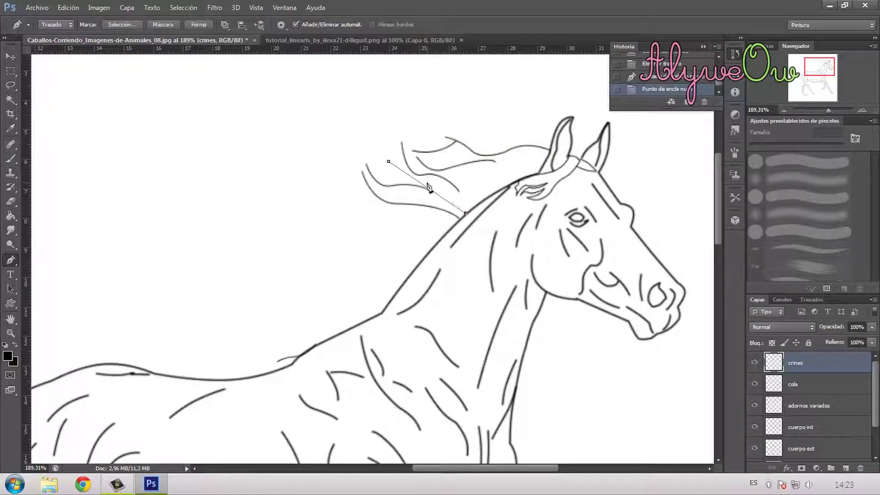
drag(449, 199, 465, 197)
right_click(465, 197)
click(494, 274)
key(Return)
right_click(447, 199)
click(467, 221)
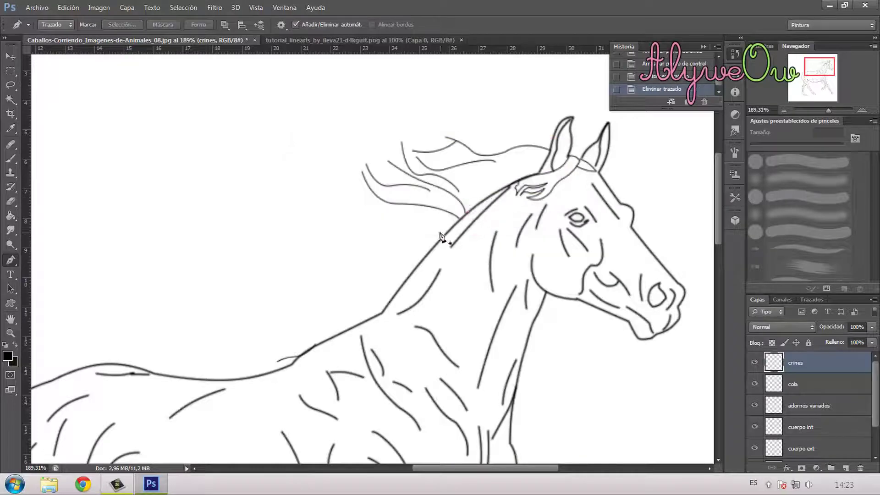
Step: Draw the lower edge of the mane's top lock as a curve reaching the crest near the head, stroke it and delete the path
click(414, 161)
right_click(493, 177)
click(527, 255)
right_click(493, 186)
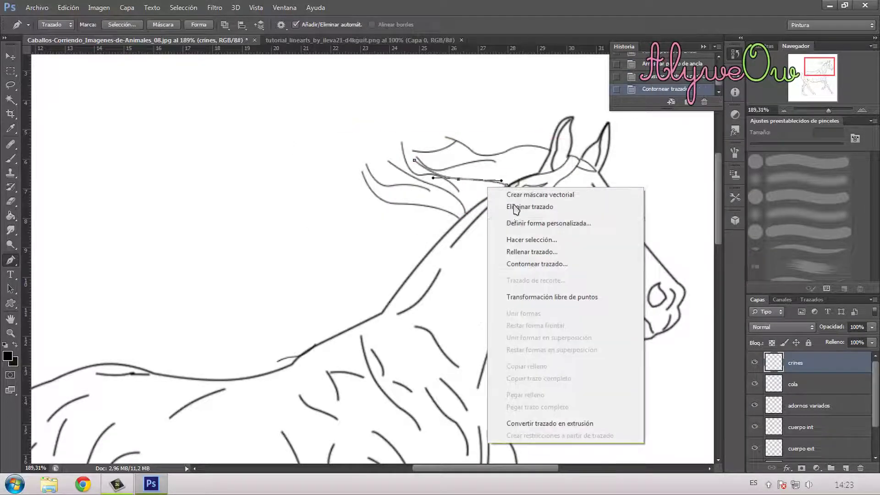
click(515, 202)
Step: Add an inner strand in the lower lock running to the neck crest, stroke it and delete the path
click(376, 187)
right_click(438, 198)
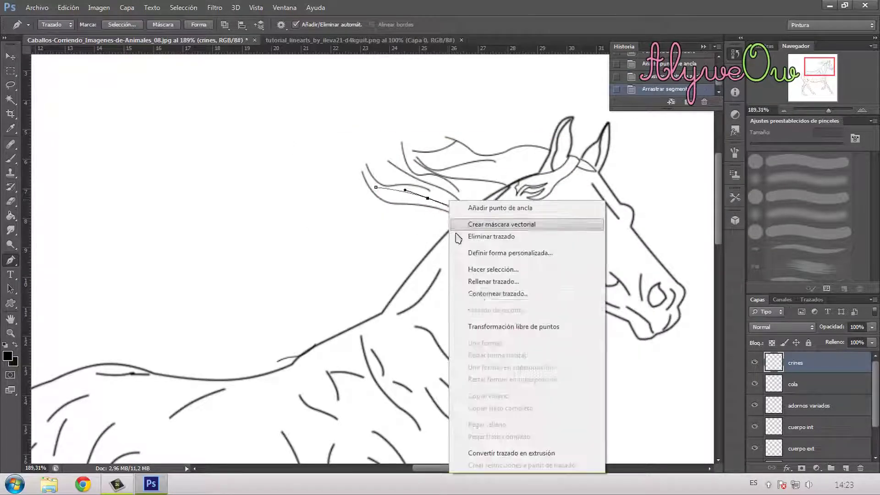
click(469, 281)
key(Delete)
Step: Draw a strand from the upper neck crest back across the gap between the locks, stroke it and delete the path
click(483, 201)
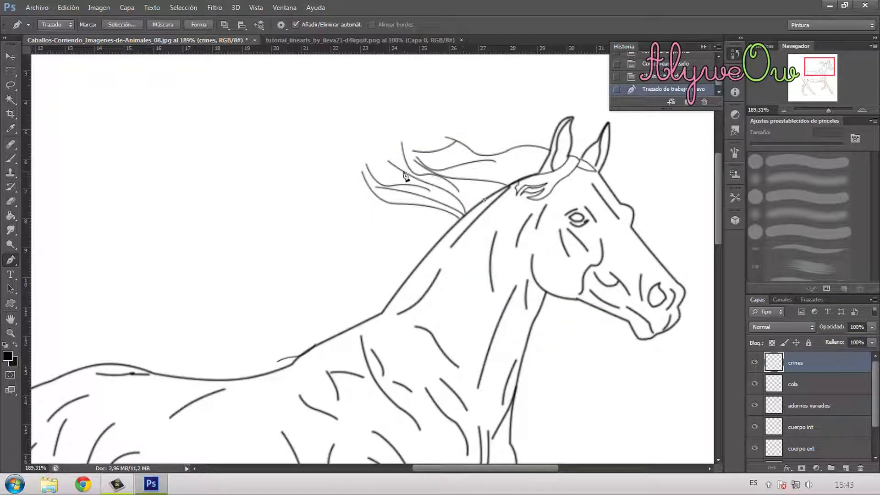
right_click(465, 199)
click(513, 281)
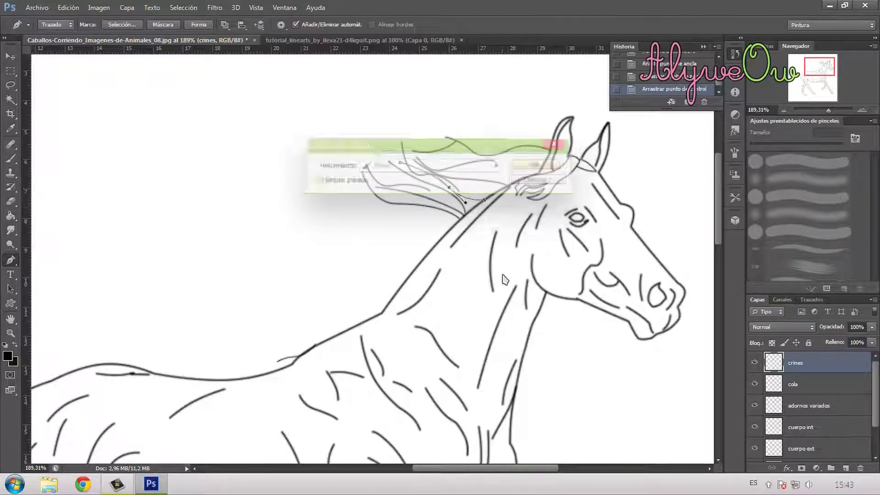
key(Return)
right_click(497, 201)
click(507, 226)
Step: Outline the underside of the lower lock with a curve ending at the crest, stroke it with the brush and delete the path
click(458, 223)
click(355, 186)
click(400, 202)
mouse_move(400, 202)
mouse_down()
mouse_move(401, 215)
mouse_move(430, 220)
mouse_up()
right_click(413, 215)
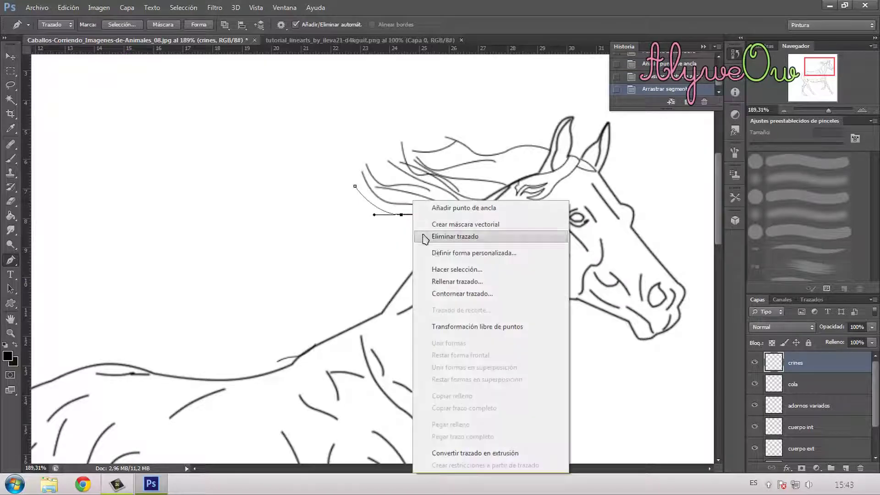
click(466, 289)
key(Return)
right_click(452, 215)
click(465, 232)
Step: Undo the last path deletion, stroke a second line along the lower lock's underside and delete the path
key(ctrl+z)
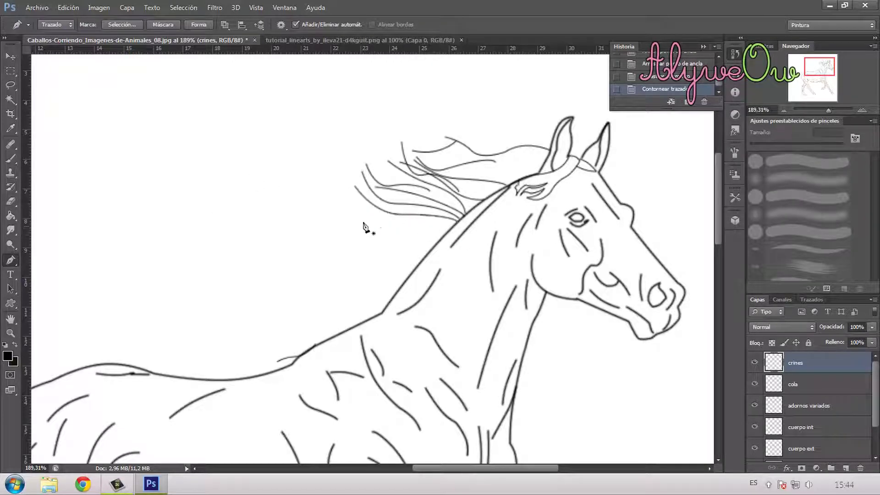
right_click(371, 197)
right_click(392, 208)
click(399, 236)
Step: Draw wavy strands beneath the lower lock from its tip to the neck crest, stroke them and delete the path
click(351, 197)
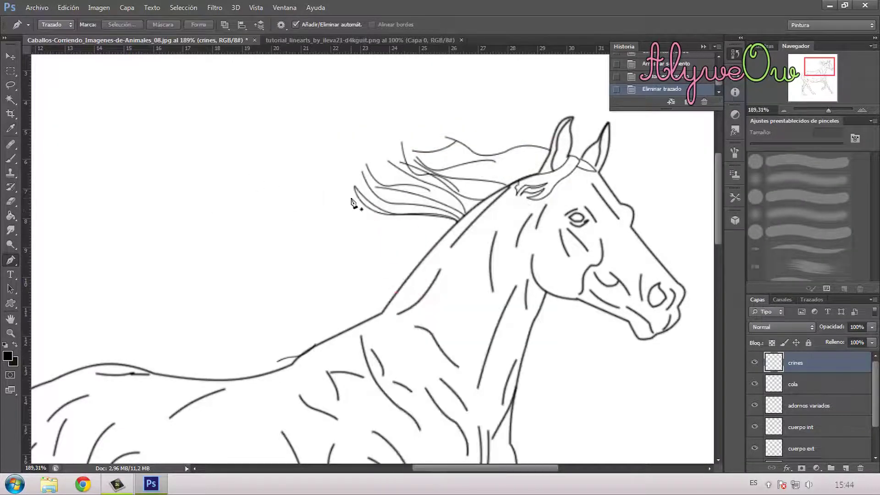
click(448, 234)
click(413, 219)
drag(412, 220, 458, 220)
right_click(422, 223)
click(458, 294)
key(Return)
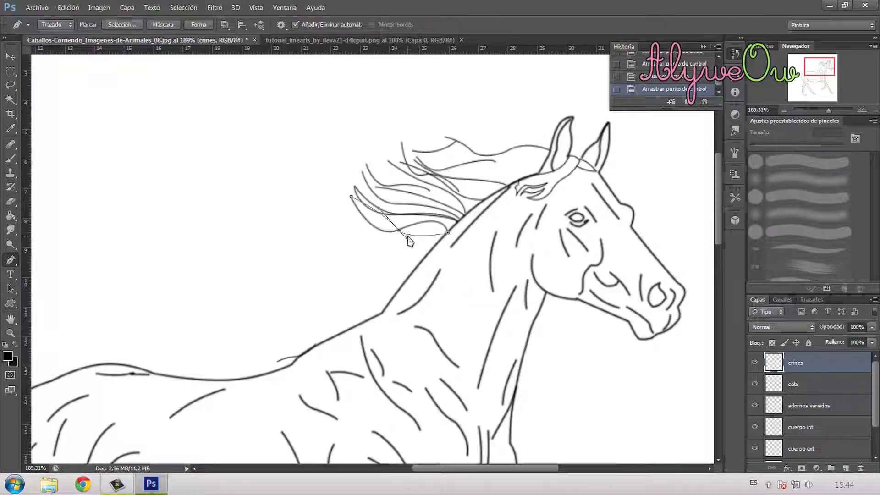
right_click(410, 241)
click(422, 258)
Step: Draw two deeper curved strands along the bottom of the mane, ending at the crest, stroking and deleting each path
click(437, 242)
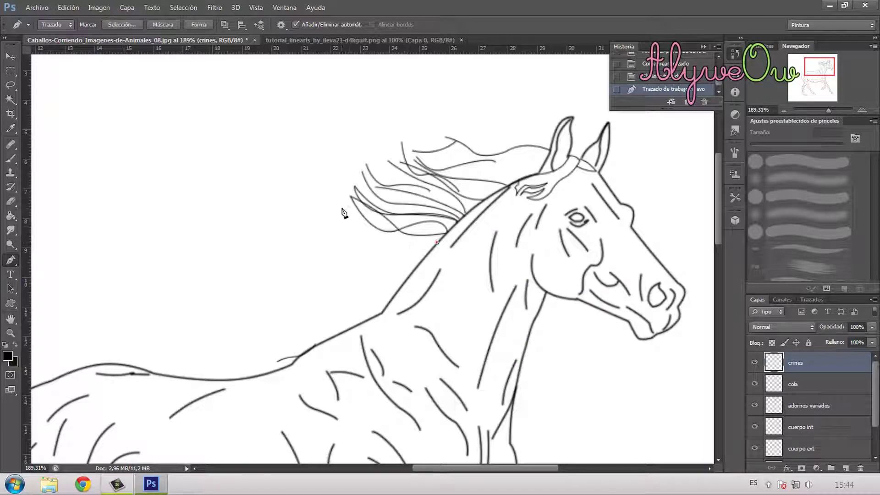
drag(403, 245, 405, 234)
right_click(412, 232)
click(412, 248)
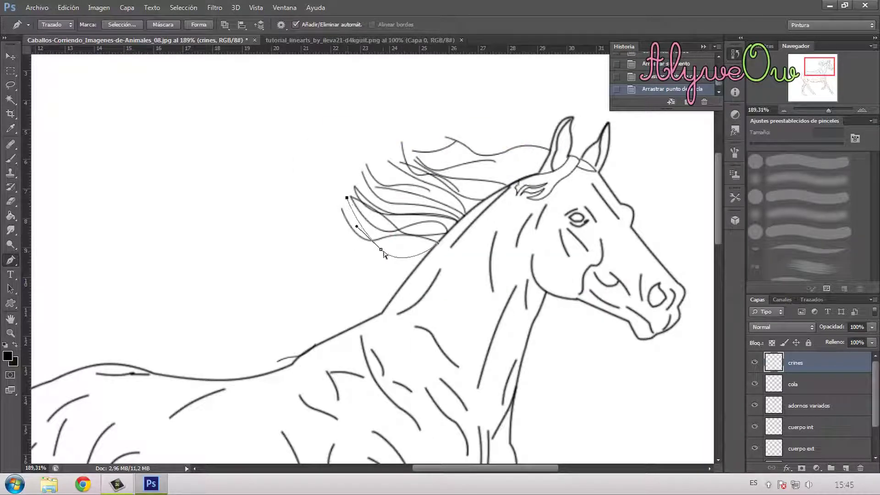
right_click(407, 258)
click(422, 235)
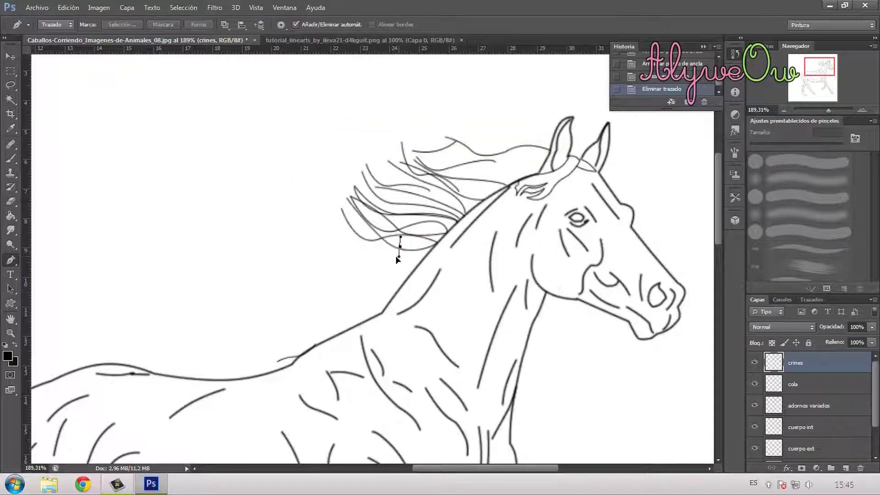
Step: Draw a strand from a tip farther behind the mane down to the lower neck crest, stroke it and delete the path
click(331, 228)
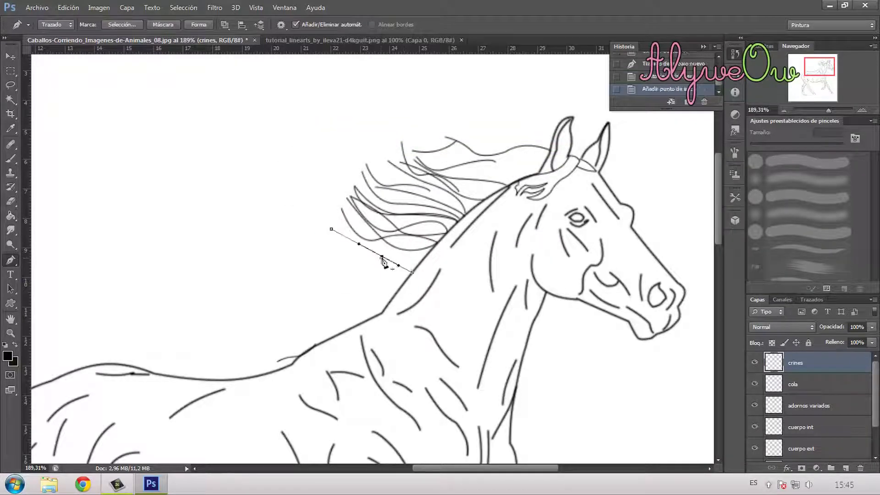
drag(383, 259, 395, 266)
right_click(381, 211)
click(414, 294)
mouse_move(360, 242)
mouse_down()
mouse_move(403, 252)
mouse_move(384, 238)
mouse_up()
key(Return)
right_click(381, 265)
click(413, 29)
Step: Draw a crossing strand from the lower neck crest up to the mane's rear tips, stroke it and delete the path
click(418, 267)
click(342, 219)
right_click(404, 252)
click(439, 292)
key(Return)
right_click(381, 248)
click(416, 235)
Step: Fill the lowest part of the mane with short strands beside the crest, stroking them with the brush and deleting the paths
click(412, 256)
click(392, 234)
drag(401, 250, 384, 244)
right_click(409, 242)
click(443, 294)
key(Return)
right_click(383, 245)
click(427, 291)
key(Return)
right_click(407, 277)
click(444, 40)
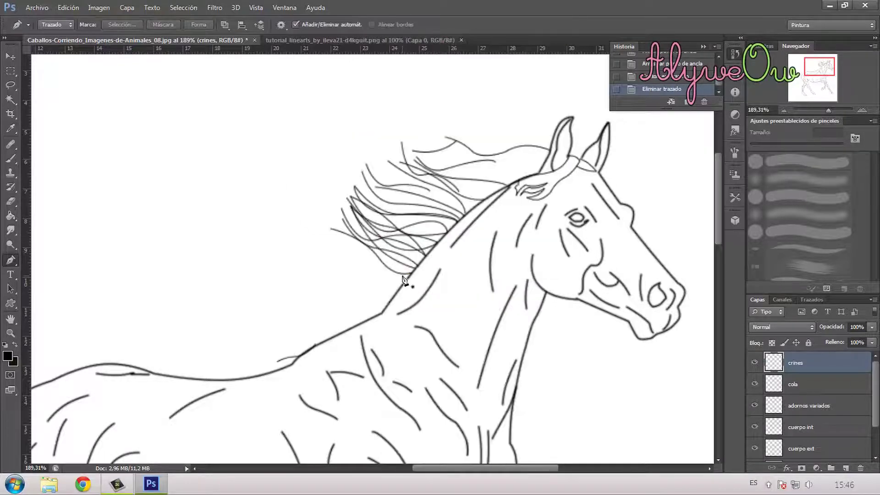
Step: Draw a wavy strand inside the mane's top lock down to the upper crest, stroke the subpath and clear it
click(491, 193)
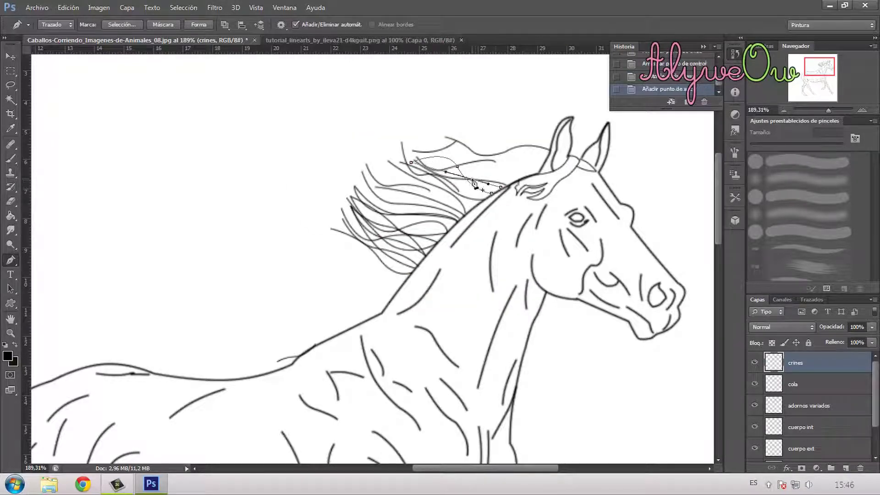
drag(478, 188, 481, 185)
right_click(478, 208)
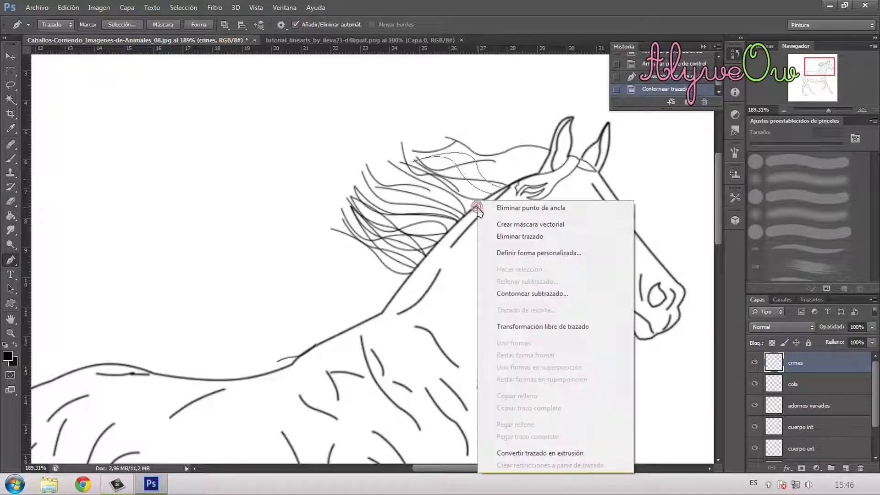
click(507, 290)
click(812, 299)
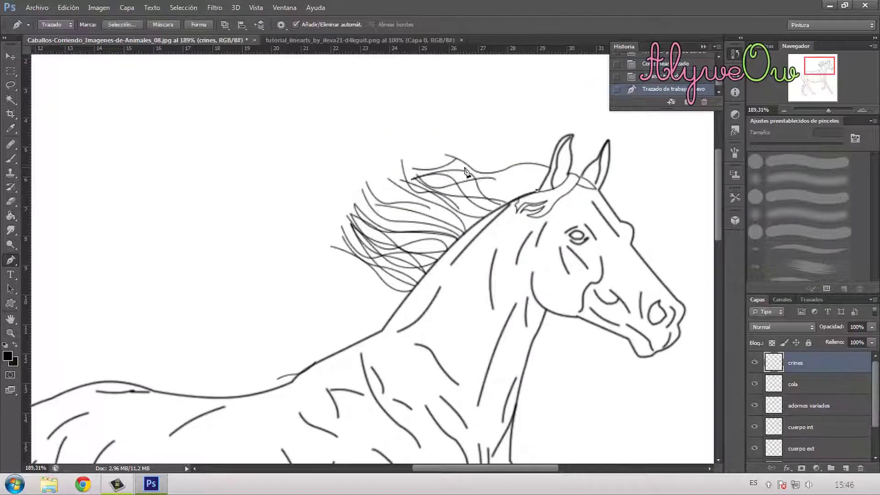
Step: Draw an arched strand from the base of the near ear back into the top lock, stroke it and delete the path
drag(516, 188, 490, 190)
right_click(520, 191)
click(552, 268)
right_click(511, 193)
click(537, 214)
Step: Draw a short curved strand between the top lock and the crest behind the near ear, stroke it and delete the path
click(481, 175)
click(519, 197)
click(501, 183)
right_click(513, 191)
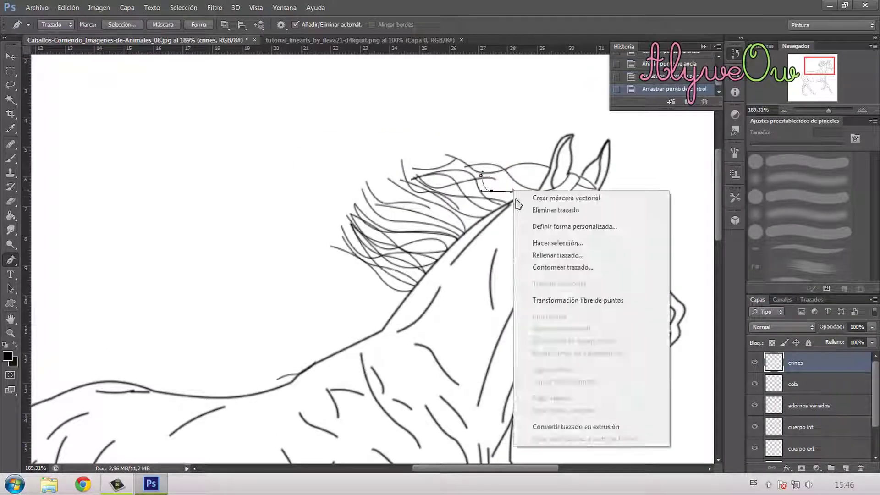
click(560, 267)
key(Return)
right_click(512, 196)
click(537, 232)
Step: Duplicate the "crines" layer and move the copy down and backwards to cover the lower neck crest
key(ctrl+j)
click(11, 58)
mouse_move(471, 245)
mouse_down()
mouse_move(388, 316)
mouse_move(418, 310)
mouse_up()
Step: Erase copied strands overlapping the neck with a soft Eraser at 100% opacity and undo the last eraser stroke
click(11, 201)
mouse_move(537, 276)
mouse_down()
mouse_move(507, 255)
mouse_move(443, 291)
mouse_up()
click(200, 25)
drag(203, 37, 219, 37)
mouse_move(479, 272)
mouse_down()
mouse_move(504, 252)
mouse_move(398, 357)
mouse_up()
key(ctrl+z)
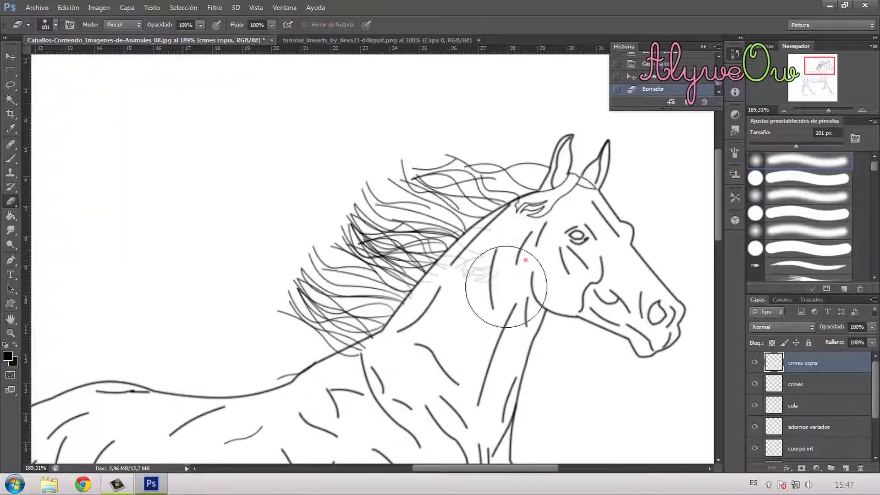
Step: Switch the Eraser to a hard round 101 px brush and erase the copied strands that overlap the horse's neck
click(55, 26)
double_click(45, 104)
mouse_move(489, 286)
mouse_down()
mouse_move(440, 352)
mouse_move(379, 399)
mouse_move(389, 390)
mouse_up()
scroll(458, 236, down, 5)
scroll(559, 311, up, 1)
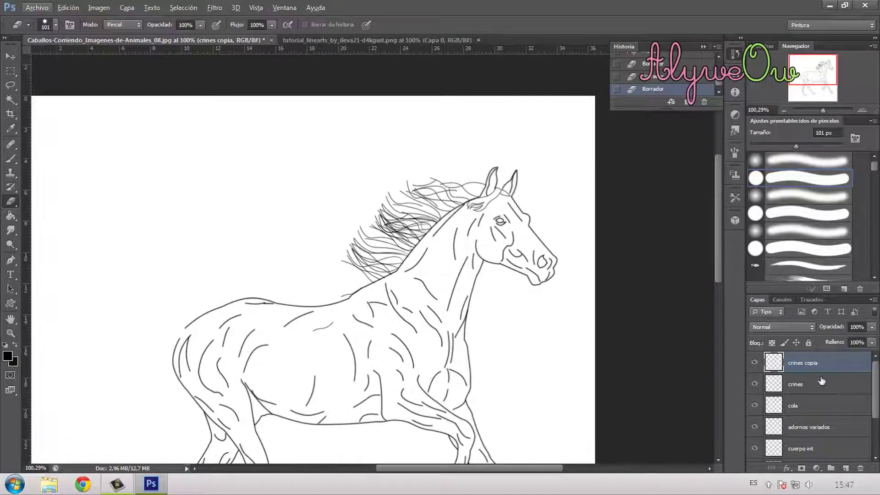
Step: Rotate the "crines copia" layer slightly clockwise with Free Transform, apply it and choose the Eraser
key(ctrl+t)
mouse_move(313, 331)
mouse_down()
mouse_move(295, 353)
mouse_move(311, 346)
mouse_up()
drag(450, 212, 449, 228)
drag(449, 346, 449, 327)
key(Return)
key(e)
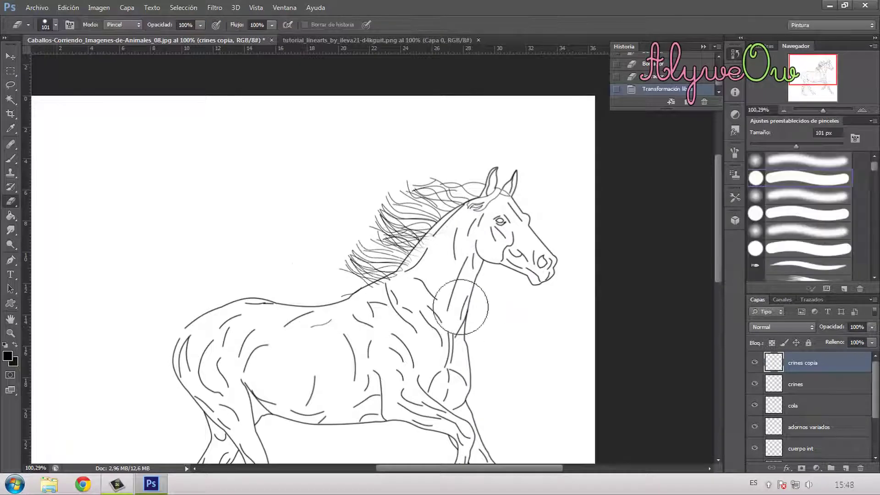
Step: Erase the copied strands that overlap the horse's neck and lasso a tuft of lower mane strands on the "crines" layer
drag(425, 282, 375, 316)
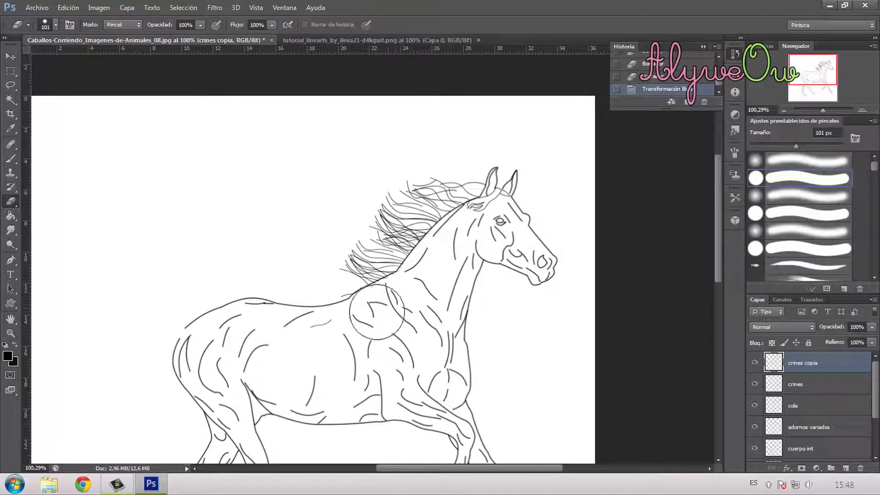
click(810, 384)
key(l)
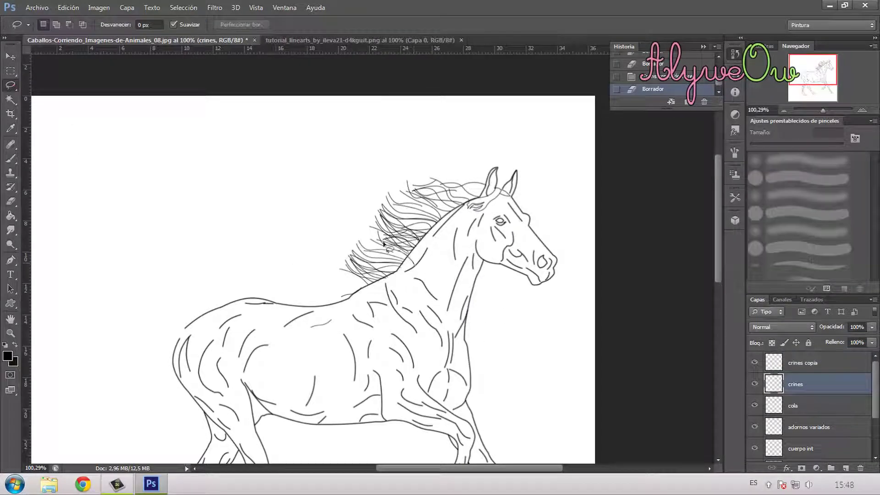
key(ctrl+z)
mouse_move(384, 244)
mouse_down()
mouse_move(384, 275)
mouse_move(421, 279)
mouse_move(370, 277)
mouse_up()
Step: Copy the lassoed strands to a new layer and fit them at the mane's lower end, scaled to about 72% by 65%
click(810, 363)
key(ctrl+j)
key(ctrl+t)
click(11, 57)
key(ctrl+t)
drag(323, 256, 341, 271)
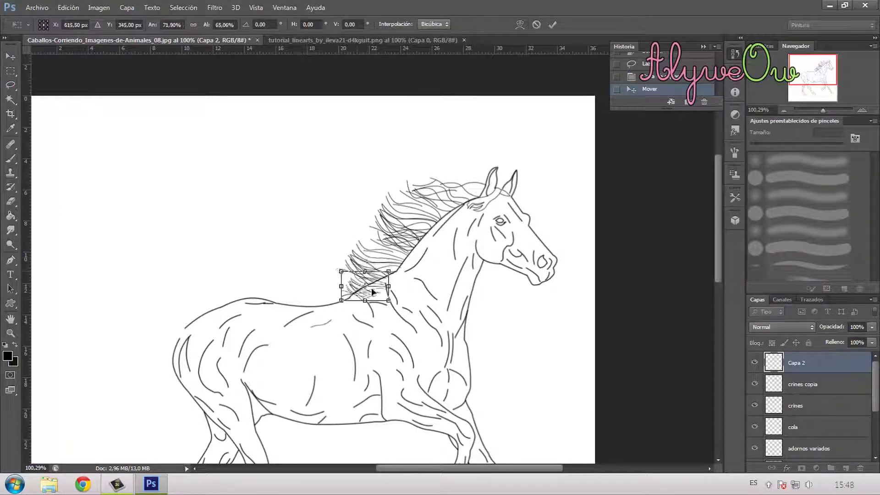
key(Return)
Step: Erase the parts of the new tuft that overlap the horse's shoulder below the crest line
key(e)
scroll(399, 313, up, 2)
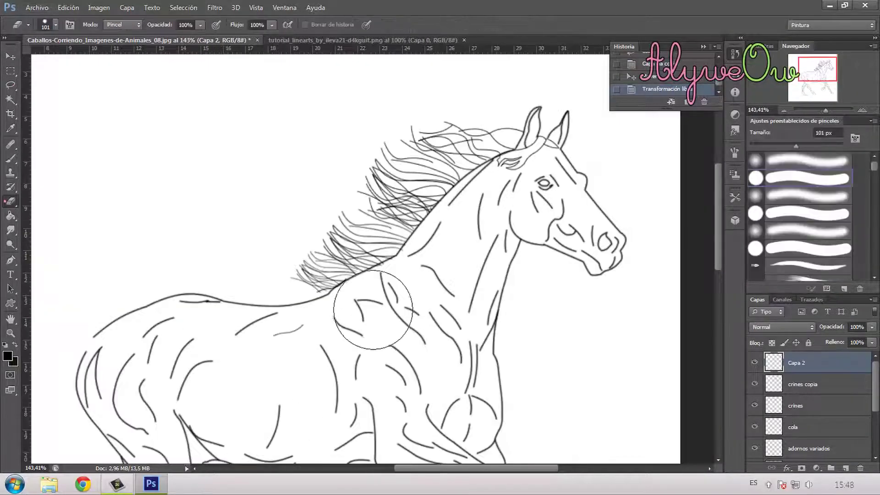
drag(373, 310, 434, 315)
Step: Merge the three mane layers and rename the merged layer "crines"
scroll(435, 315, down, 2)
ctrl+click(813, 405)
ctrl+click(815, 385)
right_click(817, 385)
click(752, 298)
double_click(797, 363)
text(cr)
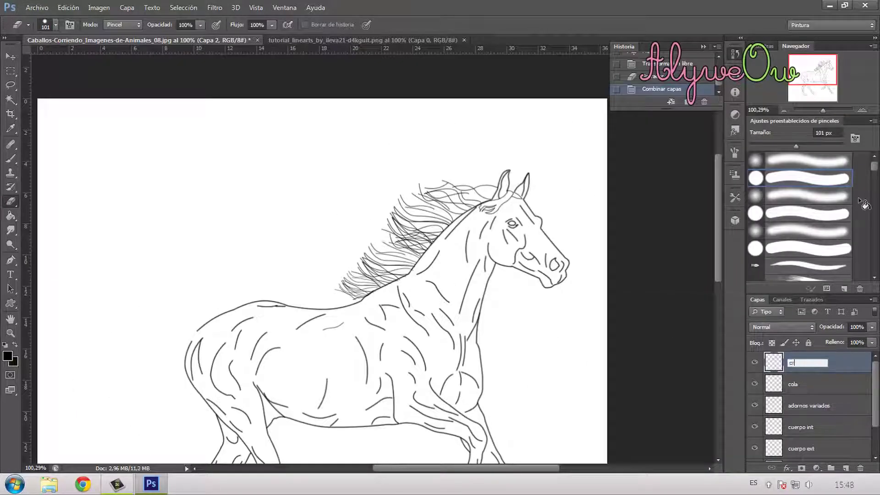
text(ines)
key(Return)
Step: Save the document to the Desktop (Escritorio) as a Photoshop PSD file named "lineart"
key(ctrl+shift+s)
text(linea)
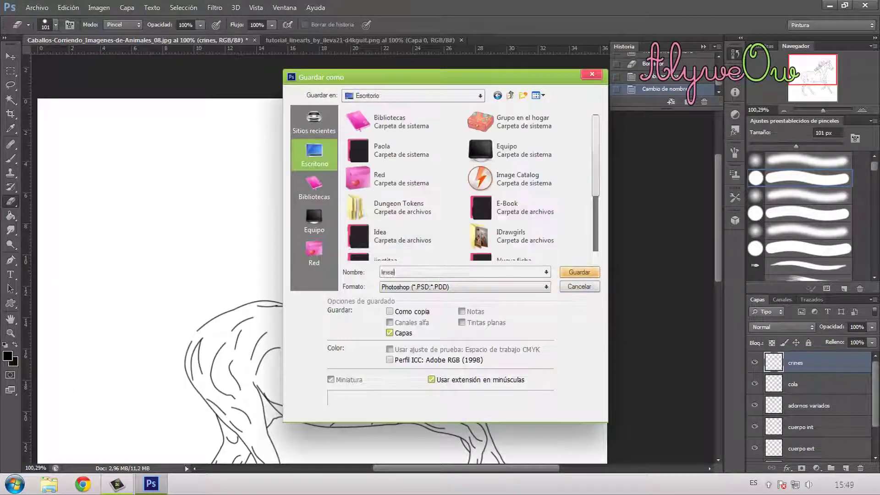
text(rt)
key(Return)
key(Return)
Step: Draw a high arching pen path on the "cola" layer from the rump backwards and down as the tail's outer contour
scroll(279, 264, down, 8)
click(775, 380)
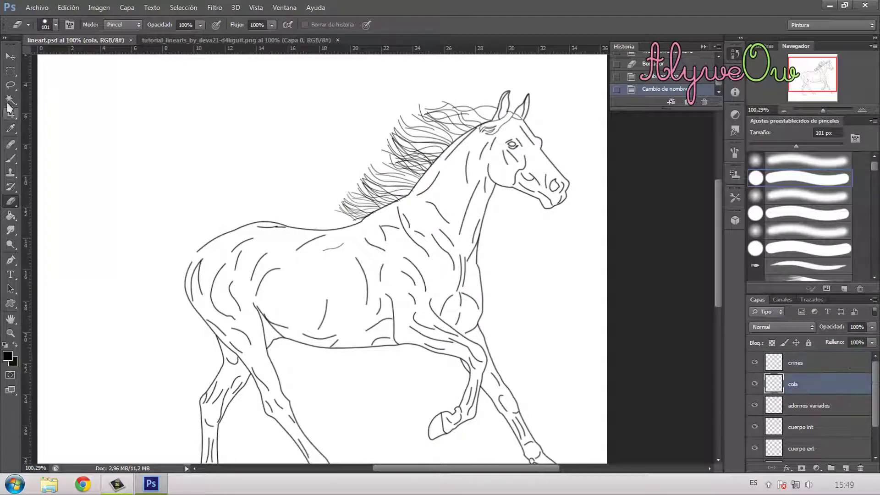
click(10, 260)
click(197, 250)
click(121, 196)
click(159, 223)
mouse_move(159, 223)
mouse_down()
mouse_move(181, 204)
mouse_move(168, 191)
mouse_up()
click(87, 254)
click(103, 229)
drag(102, 229, 98, 224)
click(114, 316)
click(101, 287)
drag(101, 287, 96, 293)
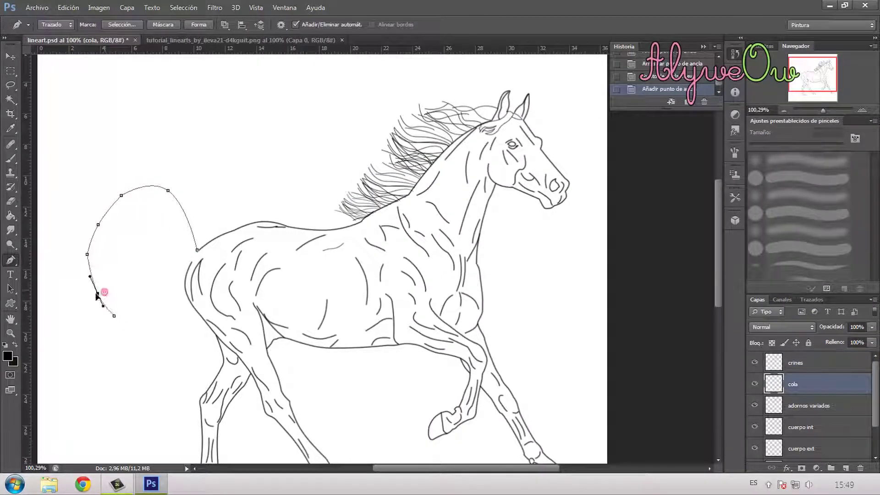
click(115, 346)
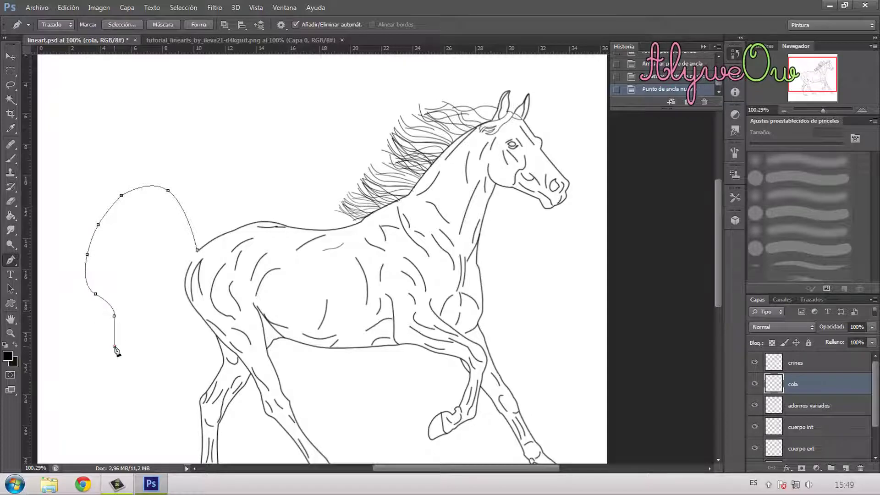
drag(109, 342, 109, 342)
Step: Stroke the arching outer tail path with the brush and delete the path
right_click(140, 275)
click(179, 90)
key(Return)
right_click(155, 228)
click(172, 247)
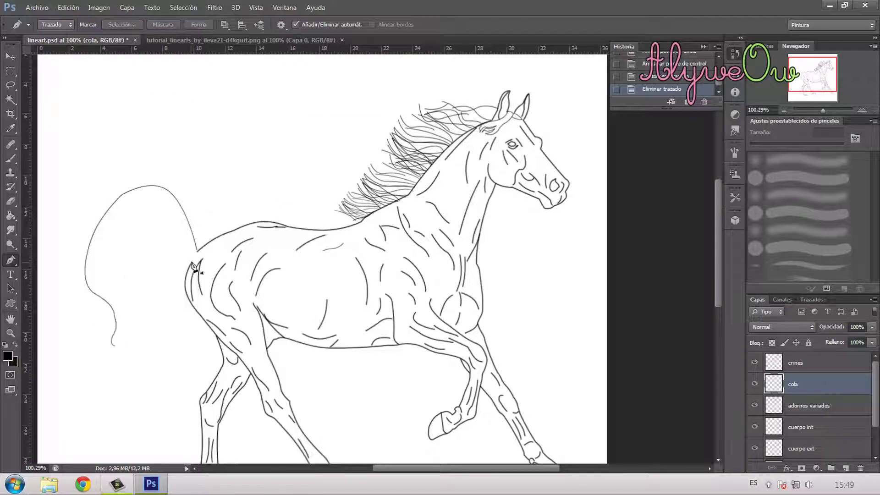
Step: Draw the tail's wavy inner contour with the Pen from below the rump and stroke it with the brush
click(192, 262)
click(150, 246)
click(171, 254)
drag(171, 254, 171, 245)
click(705, 101)
click(411, 187)
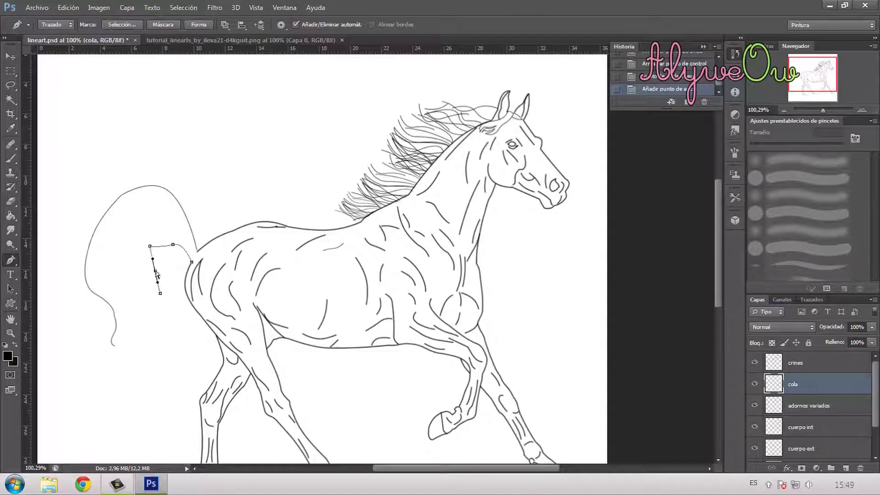
drag(169, 325, 182, 323)
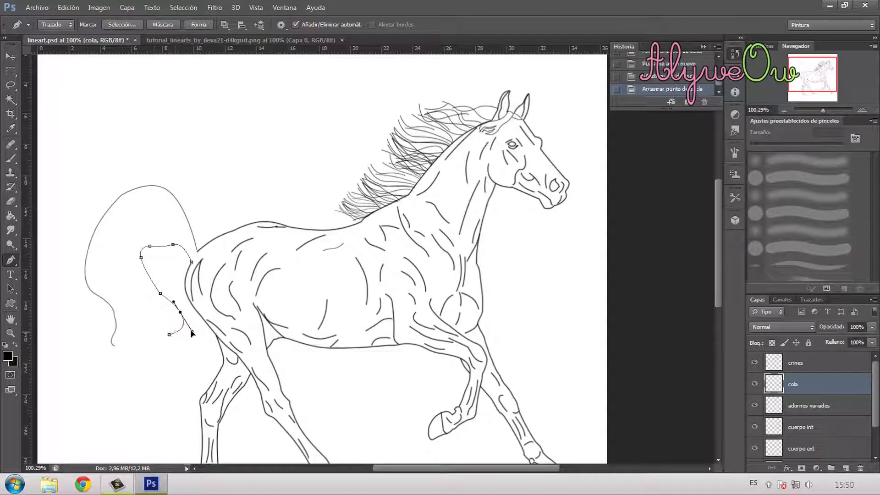
right_click(147, 362)
click(211, 154)
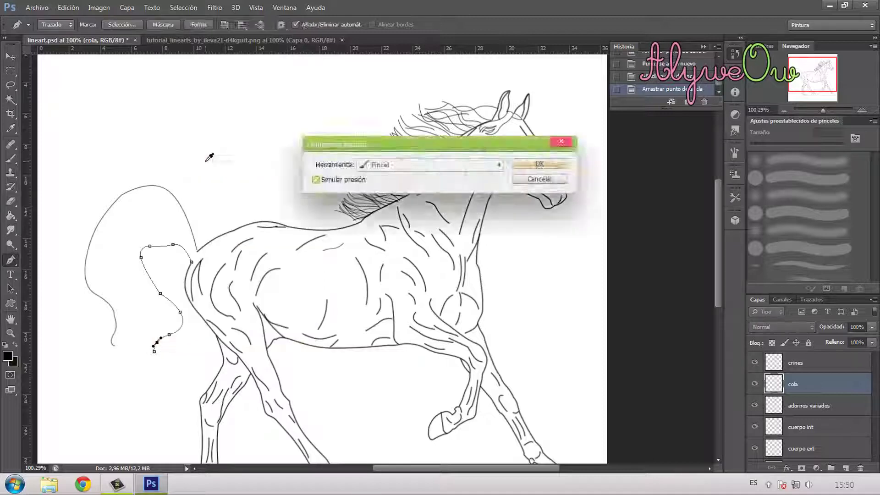
key(Return)
key(Delete)
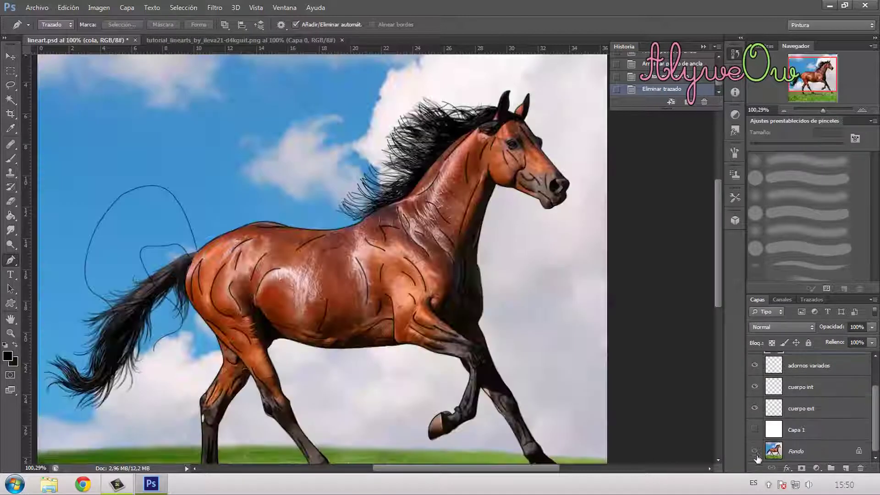
Step: Replace the first tail layer with a new layer named "cola" above the visible photo
double_click(795, 384)
text(cola)
key(Return)
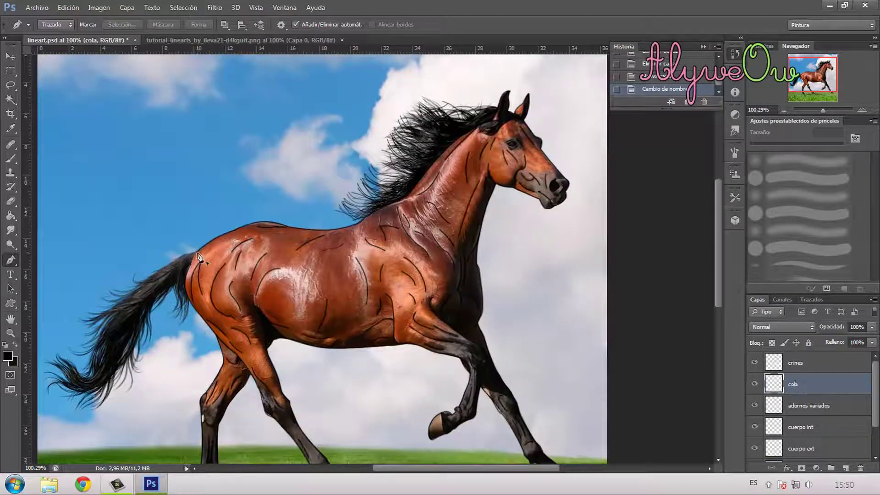
Step: Trace the upper edge of the photo's tail from the rump to the tip as a brush-stroked pen path
click(198, 252)
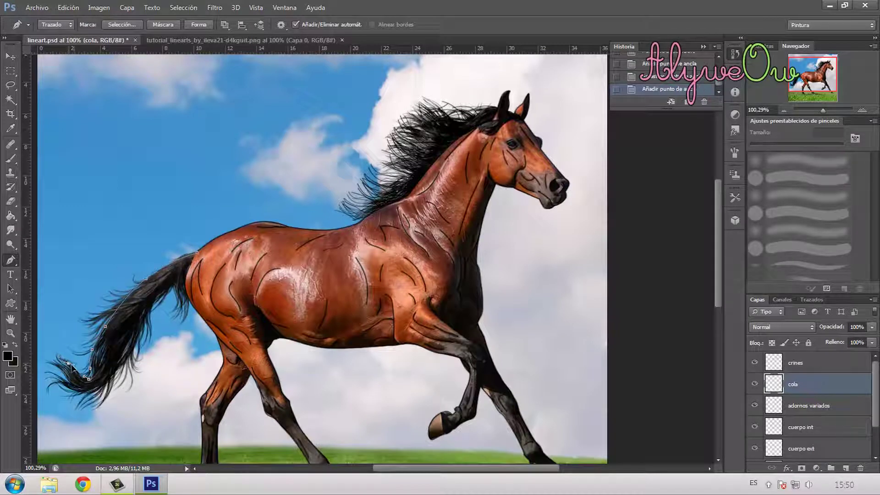
drag(71, 366, 74, 364)
right_click(73, 365)
click(122, 183)
key(Return)
right_click(110, 218)
click(152, 236)
Step: Trace the short hair contour at the tail's base beside the buttock as a brush-stroked pen path
click(189, 264)
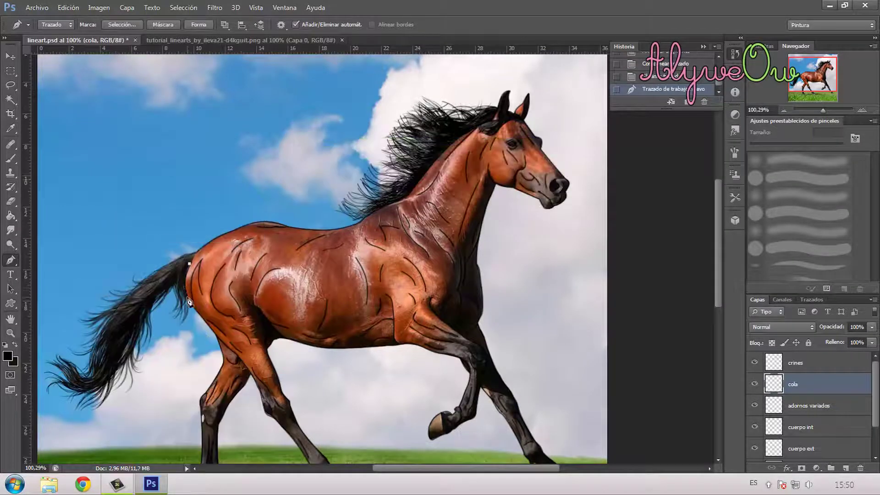
right_click(187, 310)
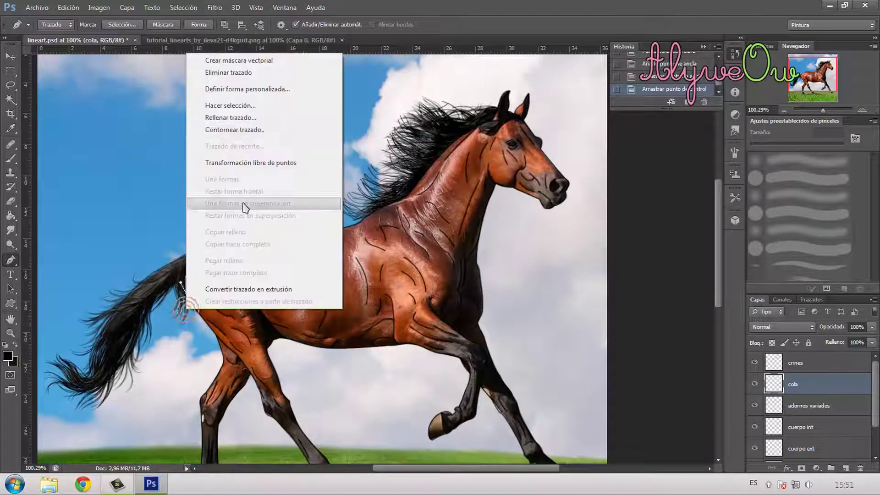
click(231, 130)
key(Return)
right_click(205, 217)
click(230, 237)
Step: Trace the lower edge of the photo's tail from the tip up to its base as a brush-stroked pen path
click(72, 393)
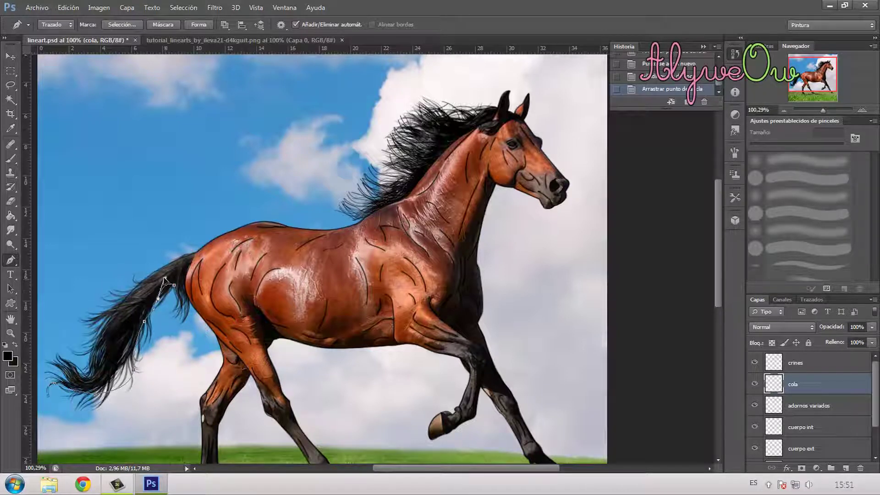
drag(185, 315, 185, 314)
right_click(184, 314)
click(244, 134)
key(Return)
right_click(159, 314)
click(195, 75)
Step: Cover the photo with the white "Capa 1" layer and replace the traced tail layer with a new empty layer
scroll(774, 413, down, 3)
click(754, 431)
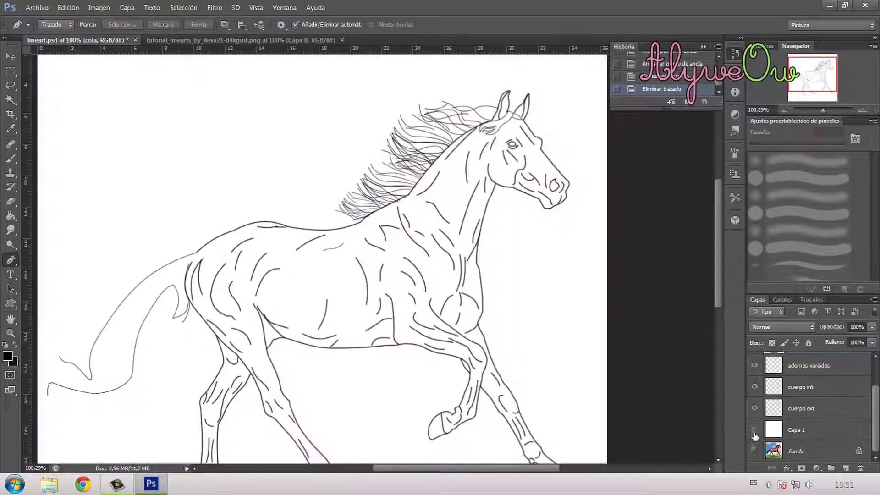
scroll(394, 355, down, 2)
scroll(805, 435, up, 3)
key(Delete)
click(845, 467)
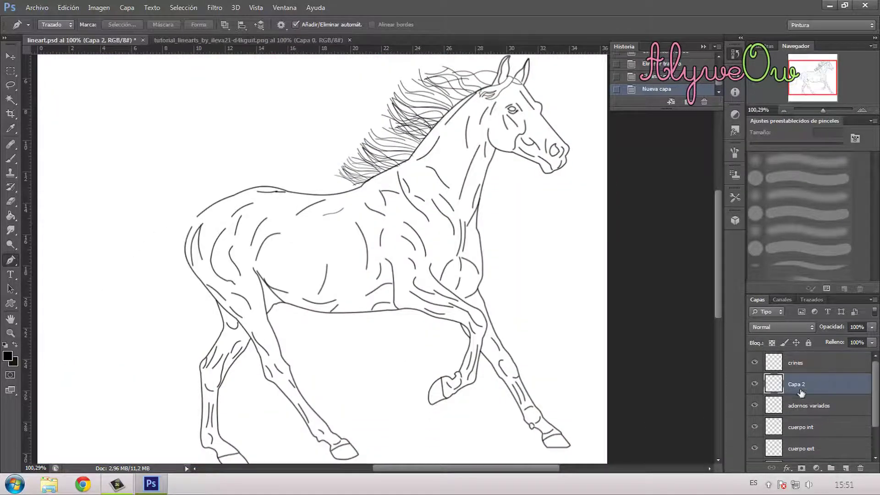
Step: Draw the tail's top strand on the "cola" layer as a brush-stroked path arching from the rump backwards and down
click(198, 216)
click(93, 264)
click(137, 242)
drag(137, 243, 132, 223)
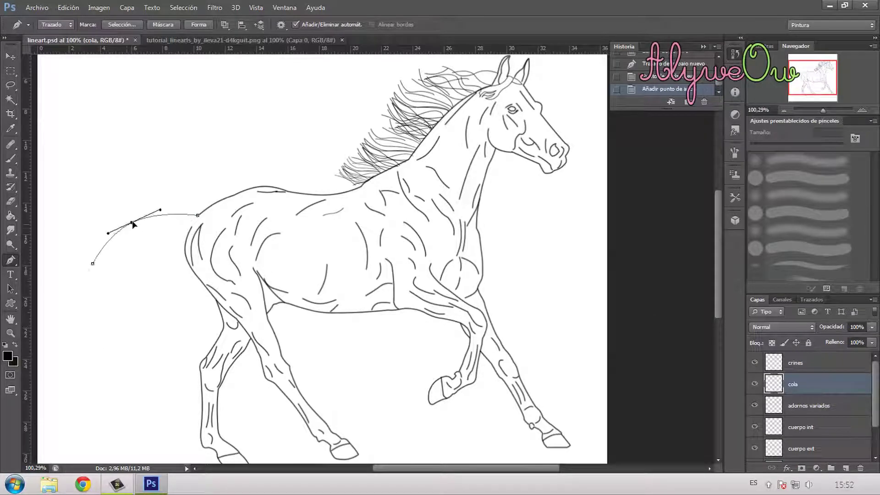
right_click(95, 287)
click(142, 105)
key(Return)
right_click(104, 299)
click(152, 53)
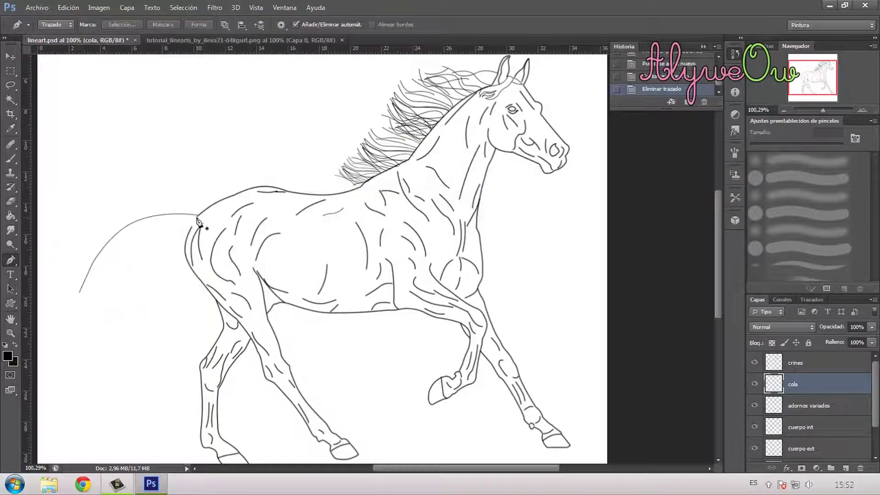
Step: Add a second, slightly longer brush-stroked strand just beneath the tail's top strand
click(197, 218)
click(79, 309)
drag(131, 272, 146, 203)
right_click(145, 202)
click(181, 274)
key(Return)
right_click(165, 271)
click(211, 24)
Step: Add a short wavy brush-stroked strand running backwards from the tail's base through its middle
click(189, 226)
click(134, 265)
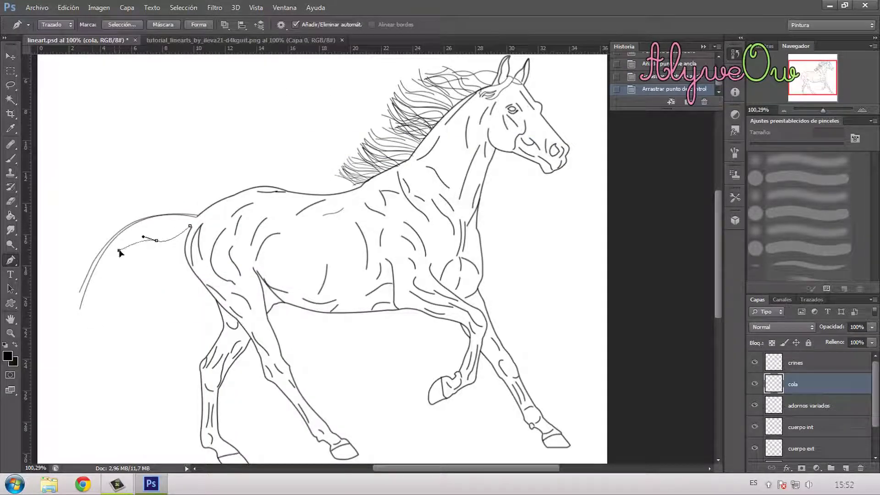
right_click(119, 251)
click(160, 269)
key(Return)
key(Delete)
Step: Add a short brush-stroked strand curving down from the tail's base beside the buttock
click(190, 226)
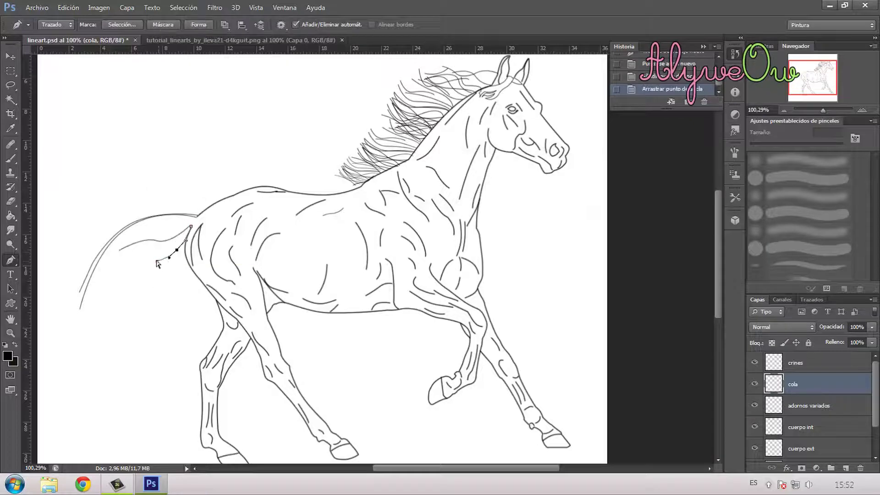
right_click(170, 275)
click(235, 86)
key(Return)
right_click(179, 216)
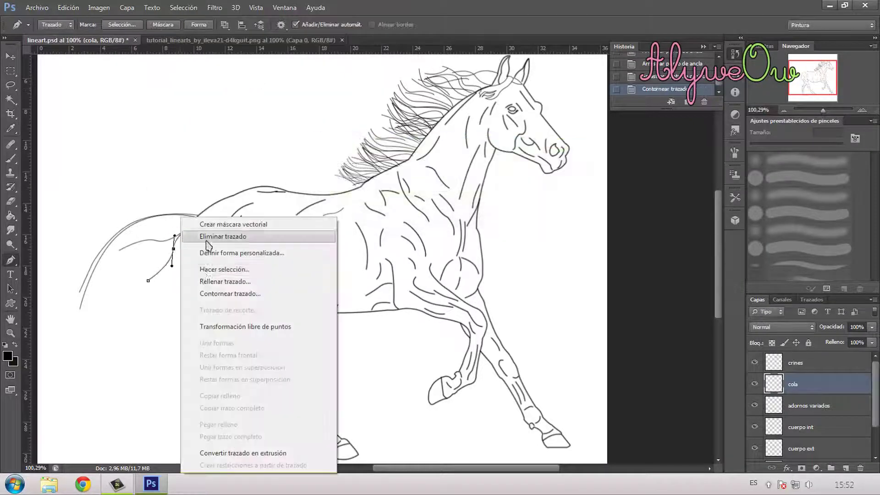
click(202, 232)
Step: Add a long brush-stroked strand from the tail's base through its middle to the lower tip
click(196, 223)
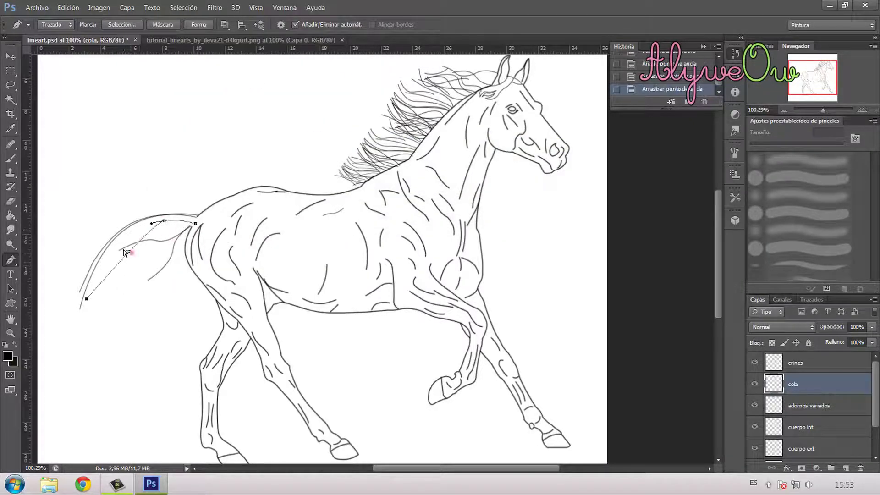
ctrl+right_click(130, 252)
drag(129, 252, 124, 250)
mouse_move(165, 221)
mouse_down()
mouse_move(137, 244)
mouse_move(158, 213)
mouse_up()
right_click(157, 214)
click(176, 289)
key(Return)
right_click(152, 216)
click(173, 237)
Step: Add a curved brush-stroked strand between the tail's upper outline and the long middle strand
click(195, 223)
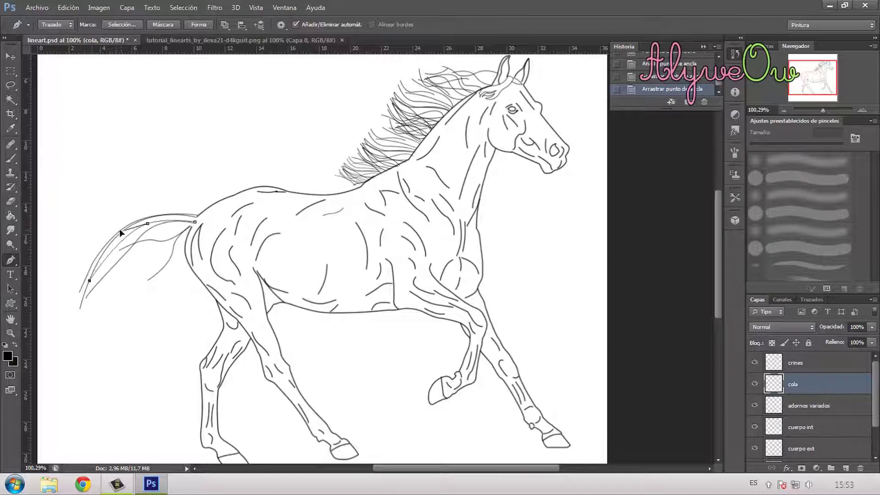
drag(120, 231, 121, 250)
right_click(121, 249)
click(144, 292)
key(Return)
right_click(137, 270)
click(186, 35)
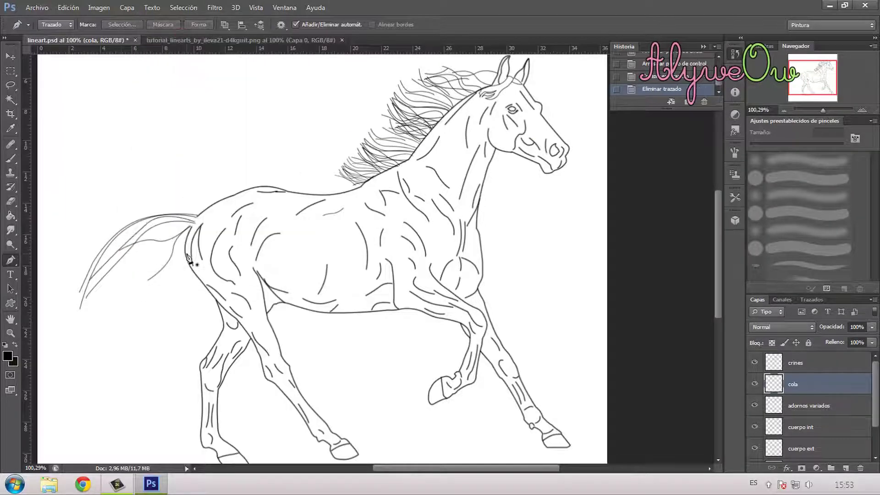
Step: Add another curved strand inside the tail ending beside the lower tips, and delete its path
click(92, 307)
mouse_move(134, 263)
mouse_down()
mouse_move(167, 267)
mouse_move(151, 247)
mouse_up()
right_click(149, 273)
click(189, 30)
Step: Add a medium-length brush-stroked strand from the tail's base to its lower edge
click(193, 224)
click(115, 293)
mouse_move(167, 235)
mouse_down()
mouse_move(170, 246)
mouse_move(166, 228)
mouse_up()
right_click(165, 230)
click(188, 293)
key(Return)
right_click(156, 255)
click(200, 20)
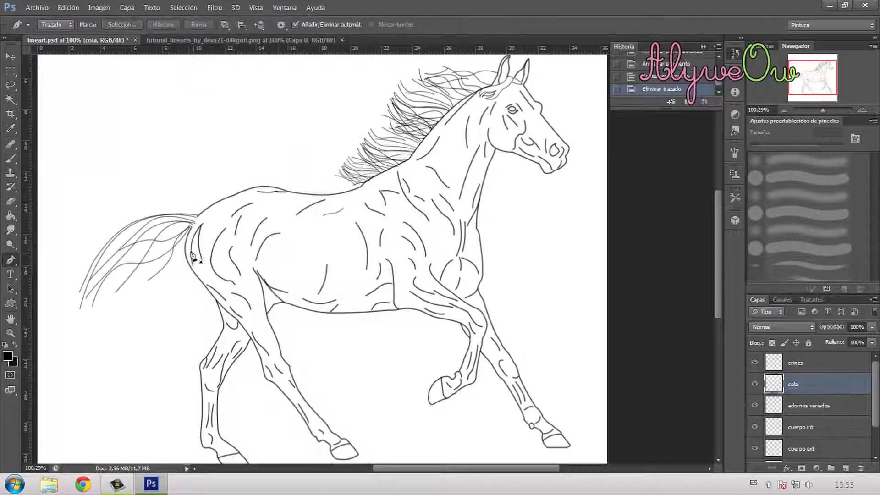
Step: Add the longest brush-stroked strand along the tail's underside, extending past the other tips
click(188, 225)
click(97, 314)
drag(135, 274, 127, 263)
drag(74, 334, 74, 332)
drag(127, 262, 117, 291)
right_click(116, 291)
click(176, 110)
key(Return)
key(Delete)
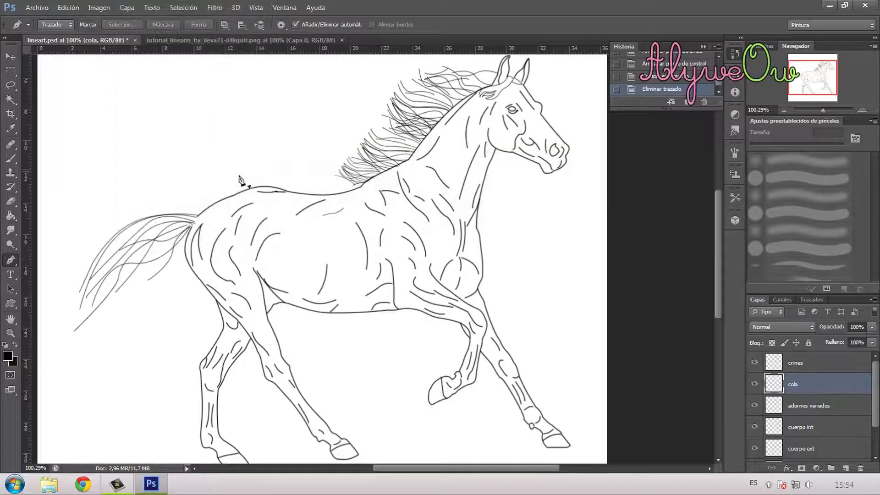
Step: Add one more strand from the tail's base towards its lower edge and delete its path
click(190, 225)
click(140, 289)
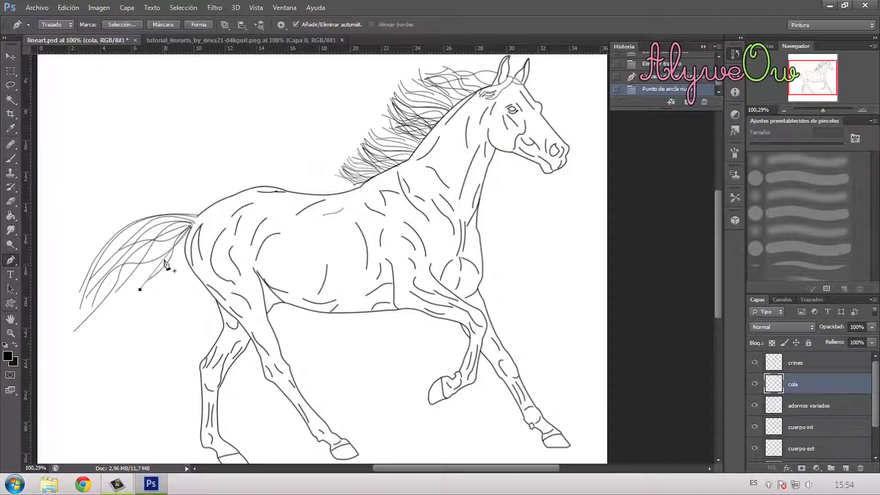
click(188, 39)
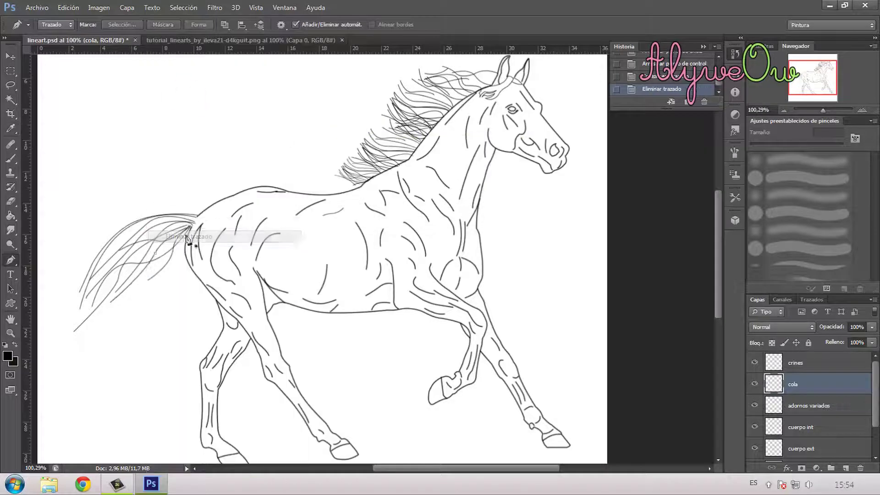
Step: Save a PNG copy of the horse line art as lineart.png on the desktop, with Menor/Lento compression and no interlacing
scroll(270, 250, down, 2)
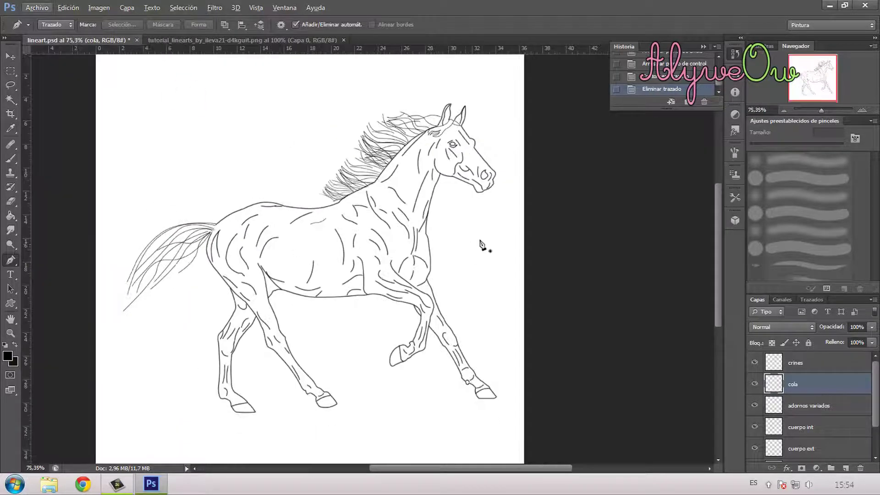
click(32, 9)
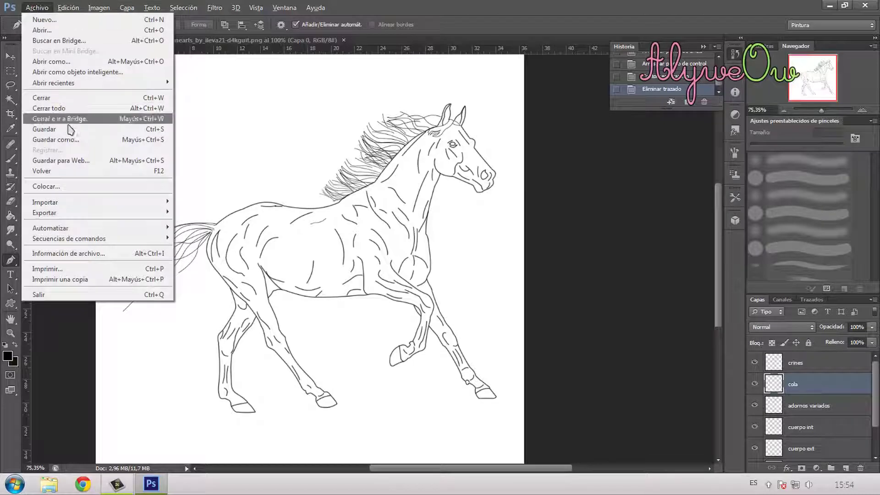
click(75, 143)
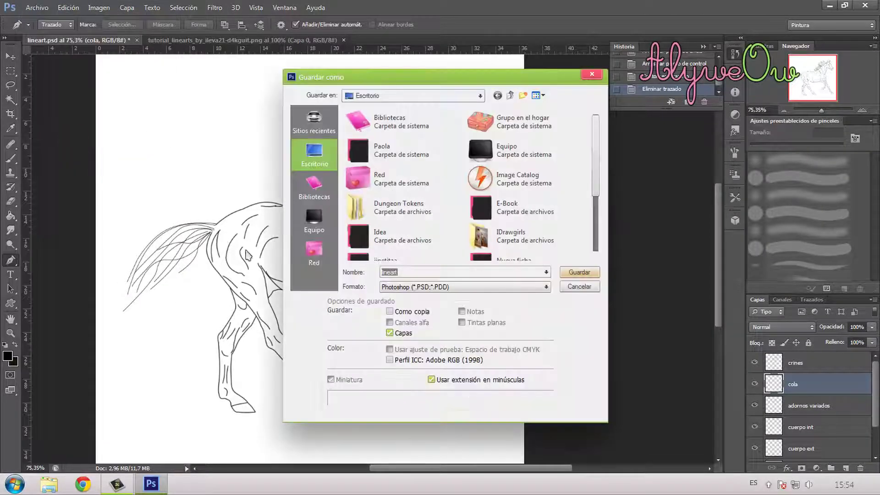
click(398, 288)
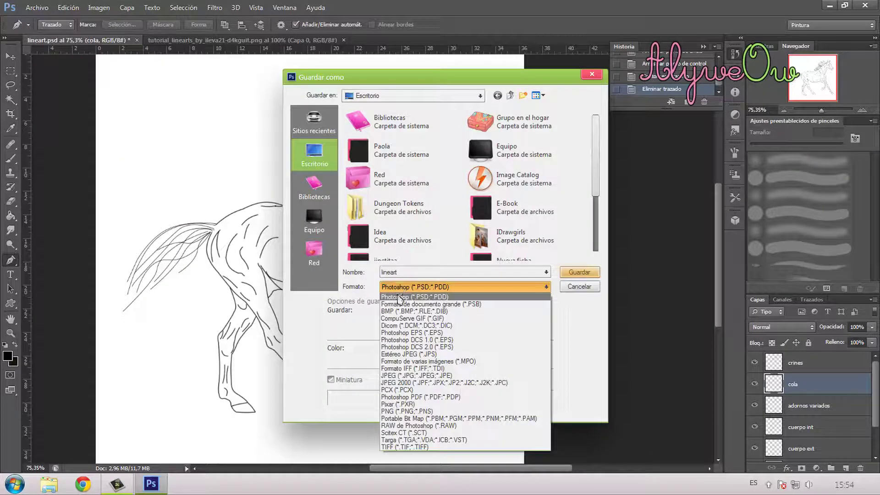
click(418, 411)
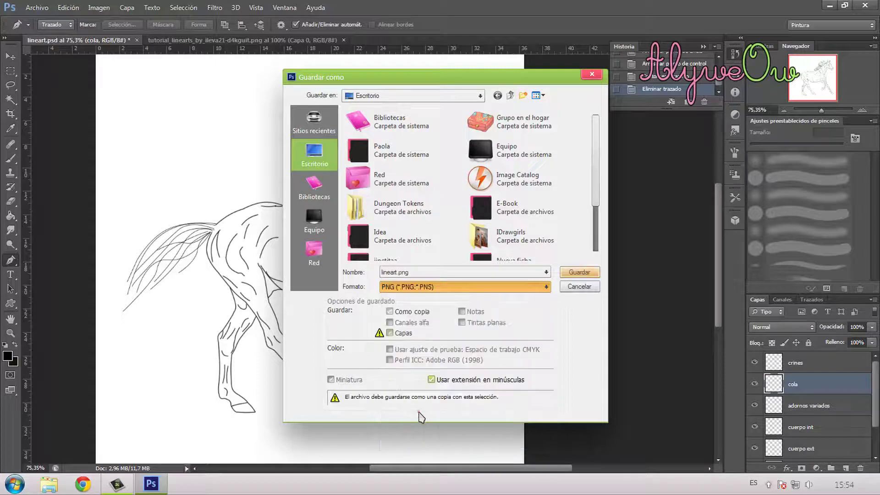
click(566, 271)
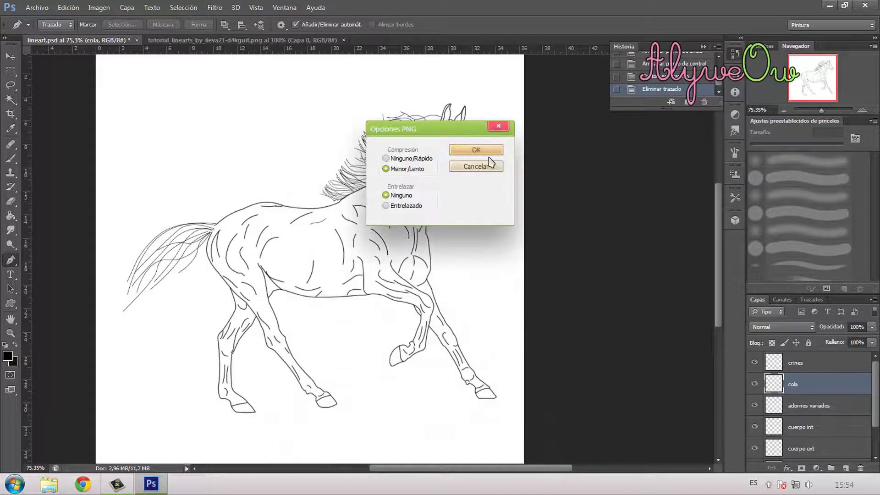
click(476, 150)
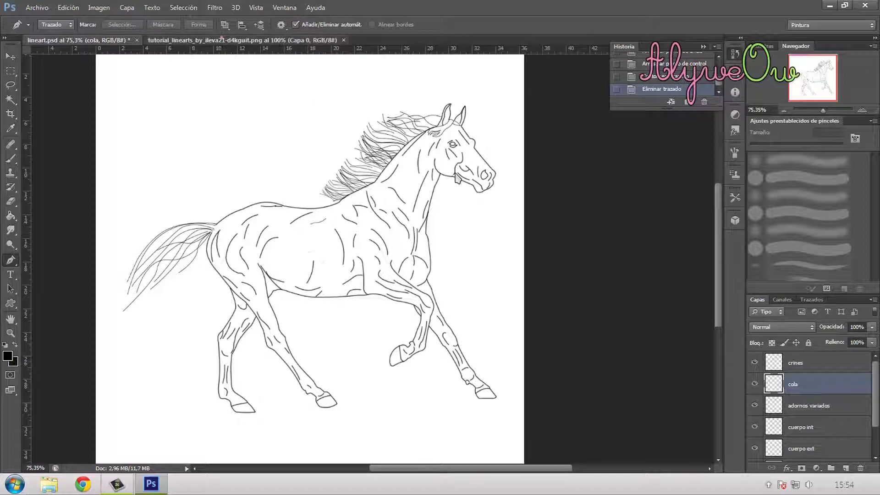
Step: Examine the finished horse example and closing text at the end of the line art tutorial image
click(223, 40)
drag(718, 339, 721, 378)
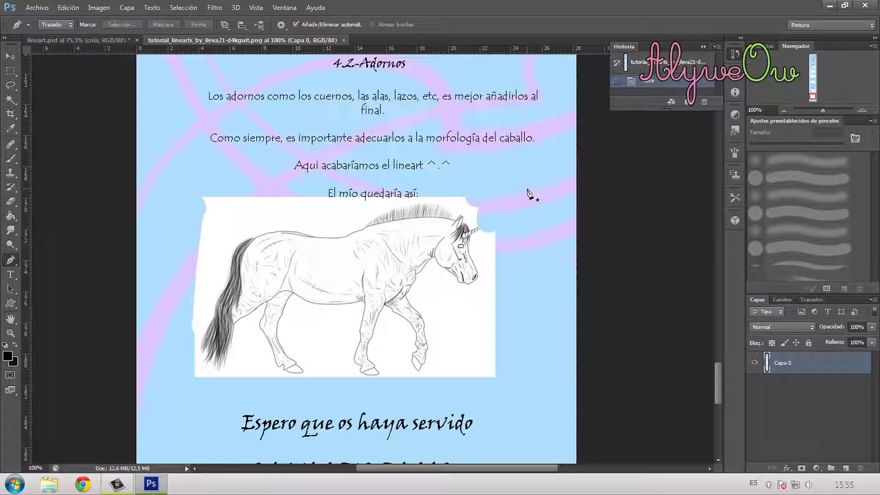
scroll(532, 194, down, 3)
scroll(531, 194, down, 1)
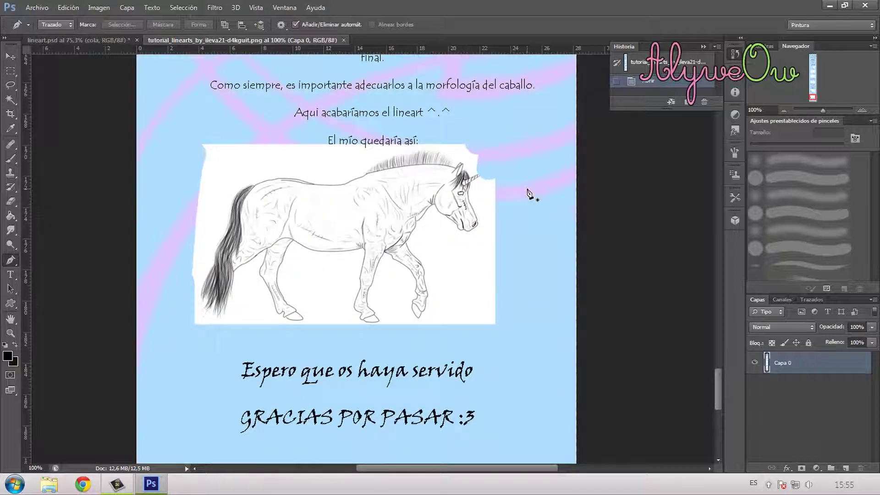
scroll(530, 195, up, 1)
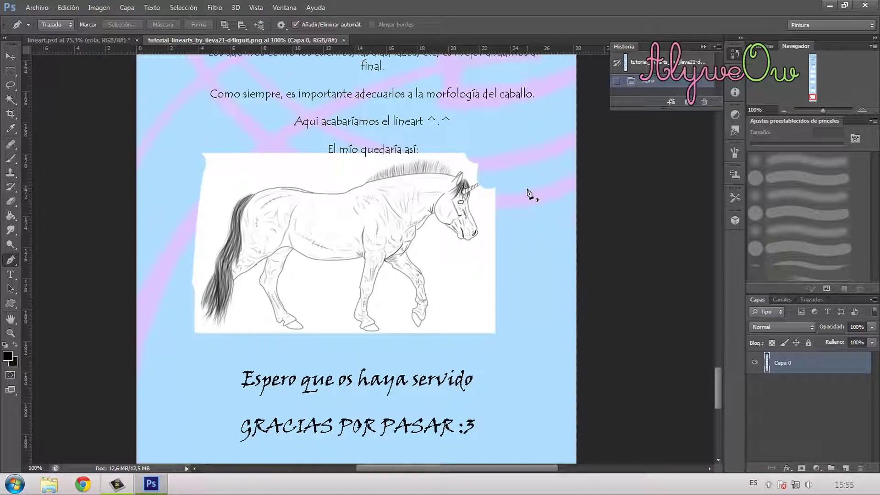
Step: Minimize the image editor to show the Windows desktop
click(828, 6)
double_click(374, 246)
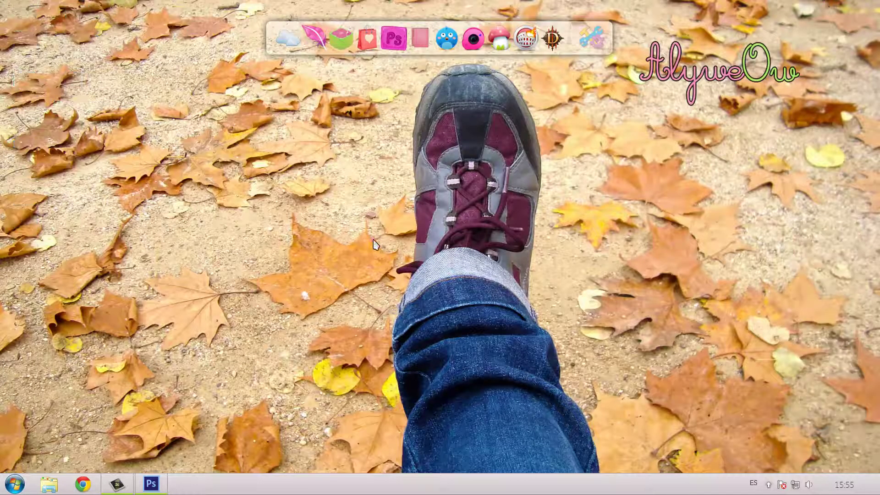